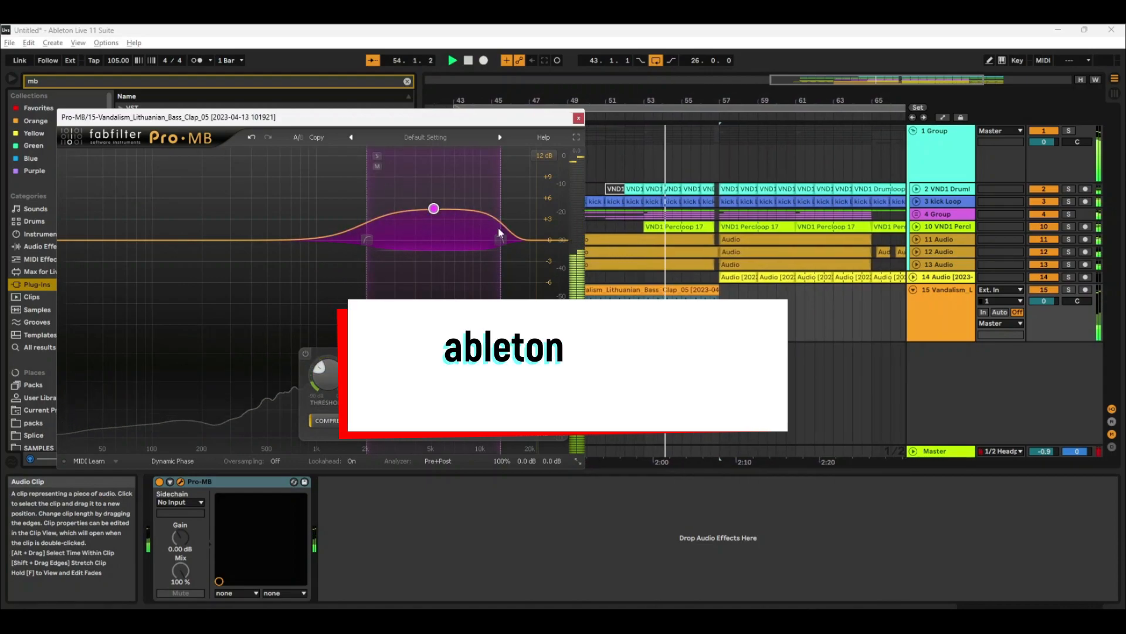
# Step: Close the Pro-MB plug-in window and clear the browser search
pyautogui.click(578, 118)
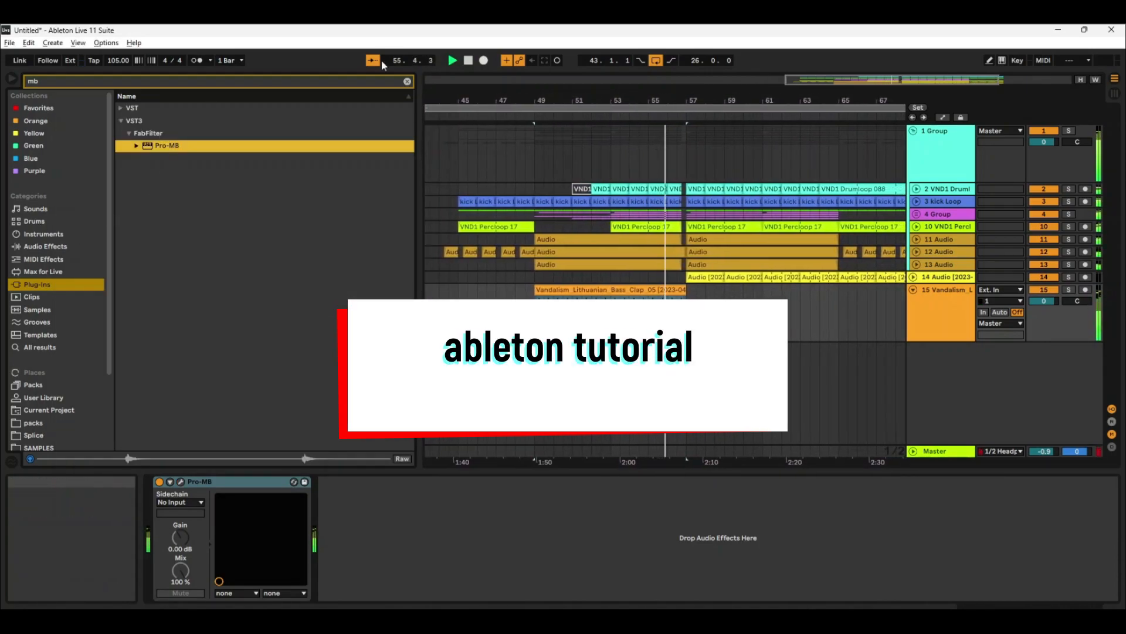
pyautogui.click(407, 81)
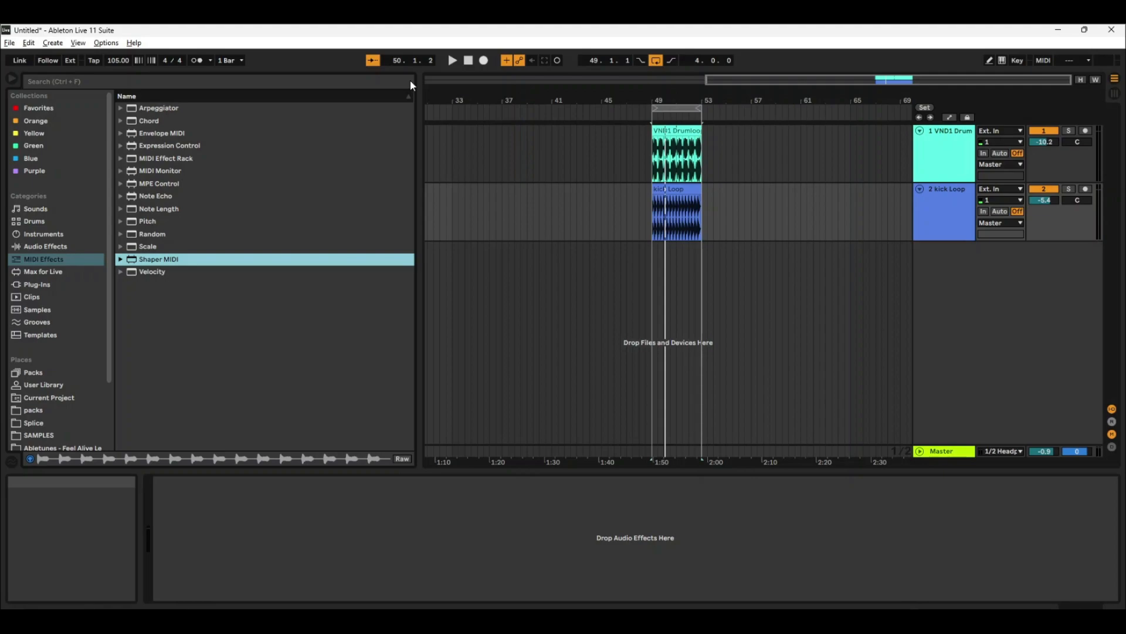
# Step: Insert a new audio track and record an audio take on it over the four-bar loop starting at bar 49
pyautogui.hotkey('ctrl', 't')
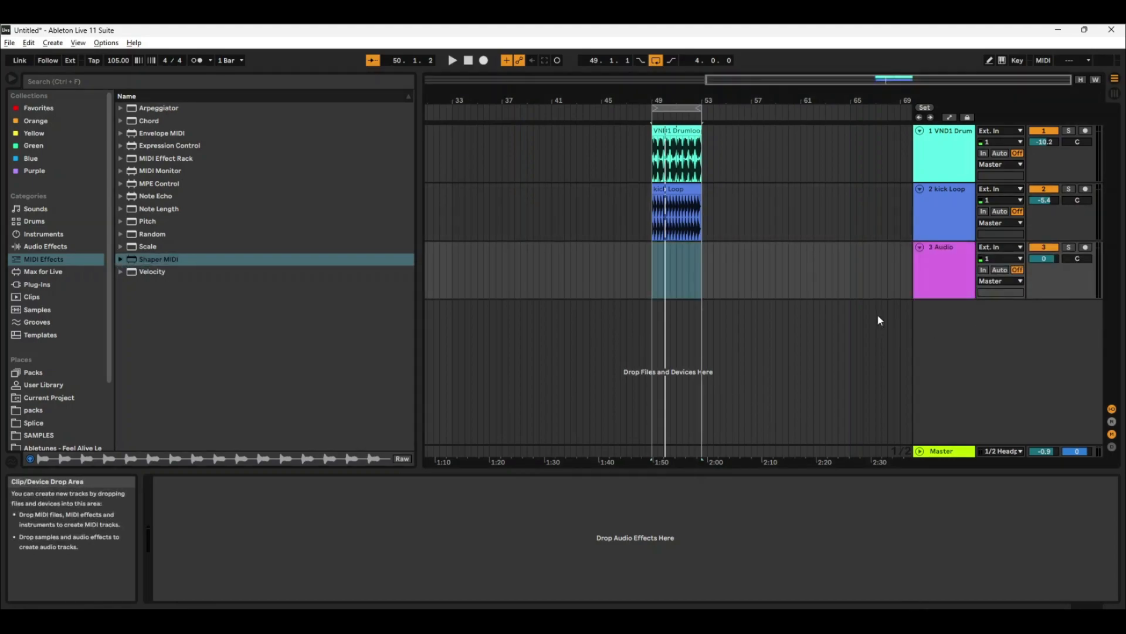
pyautogui.click(946, 274)
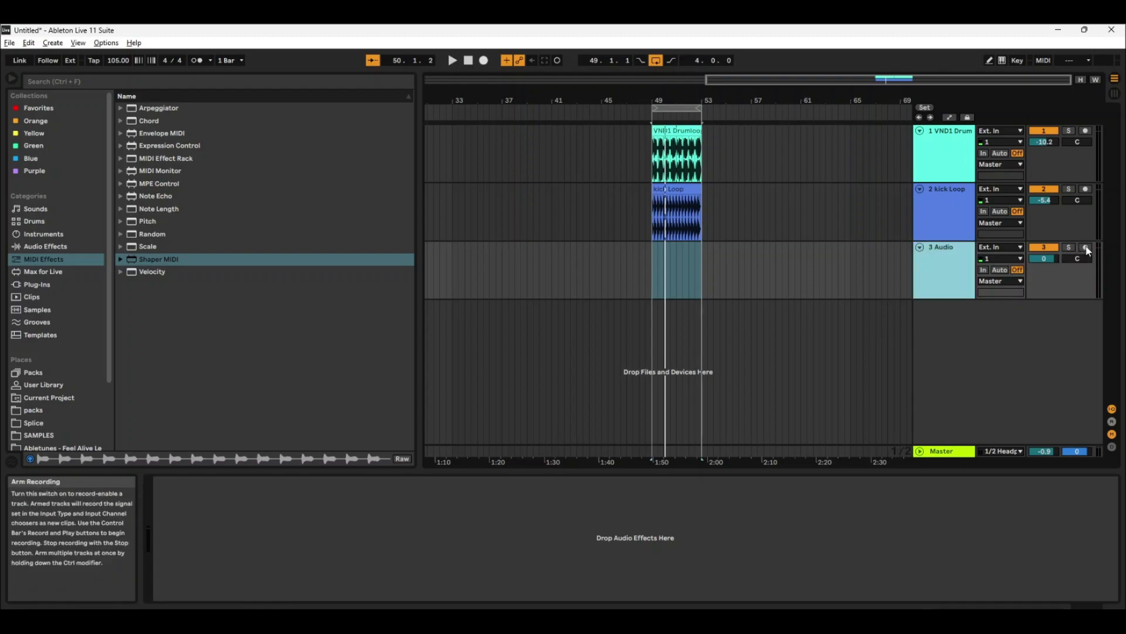
pyautogui.click(1080, 314)
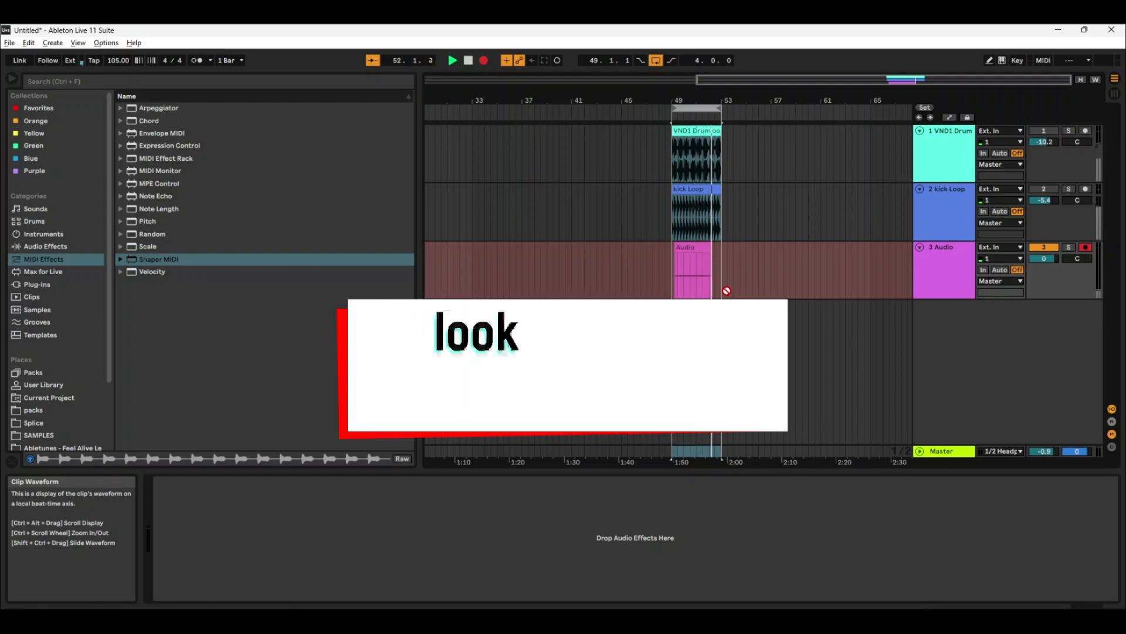
pyautogui.press('space')
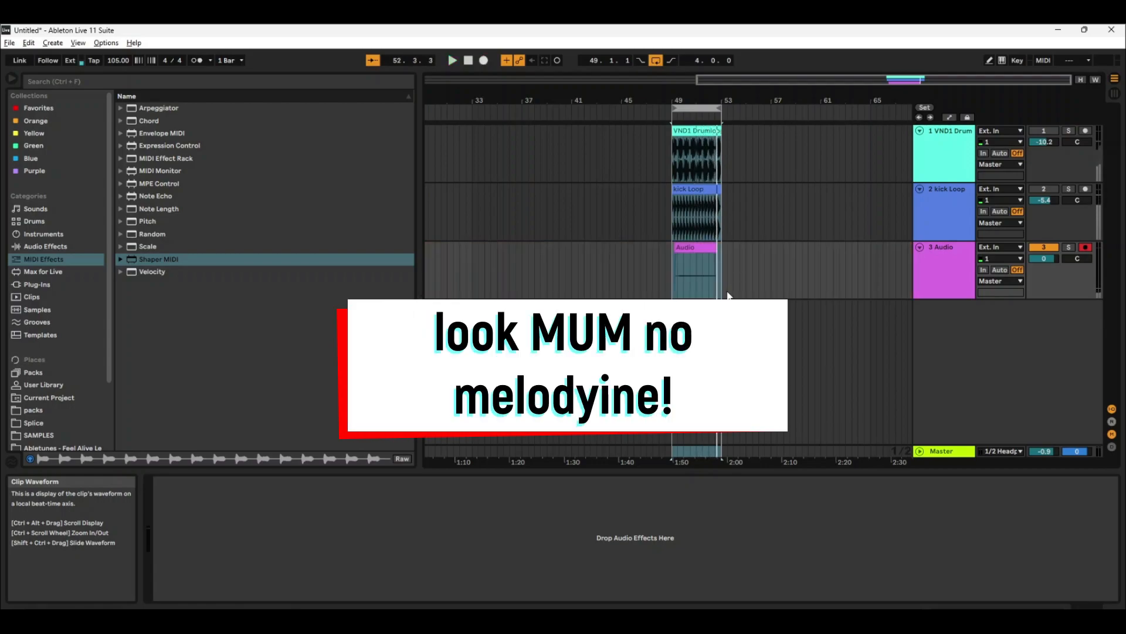
# Step: Turn off warping for the recorded audio clip and raise its gain to 24.0 dB
pyautogui.doubleClick(702, 249)
pyautogui.click(278, 504)
pyautogui.moveTo(354, 521); pyautogui.dragTo(354, 511)
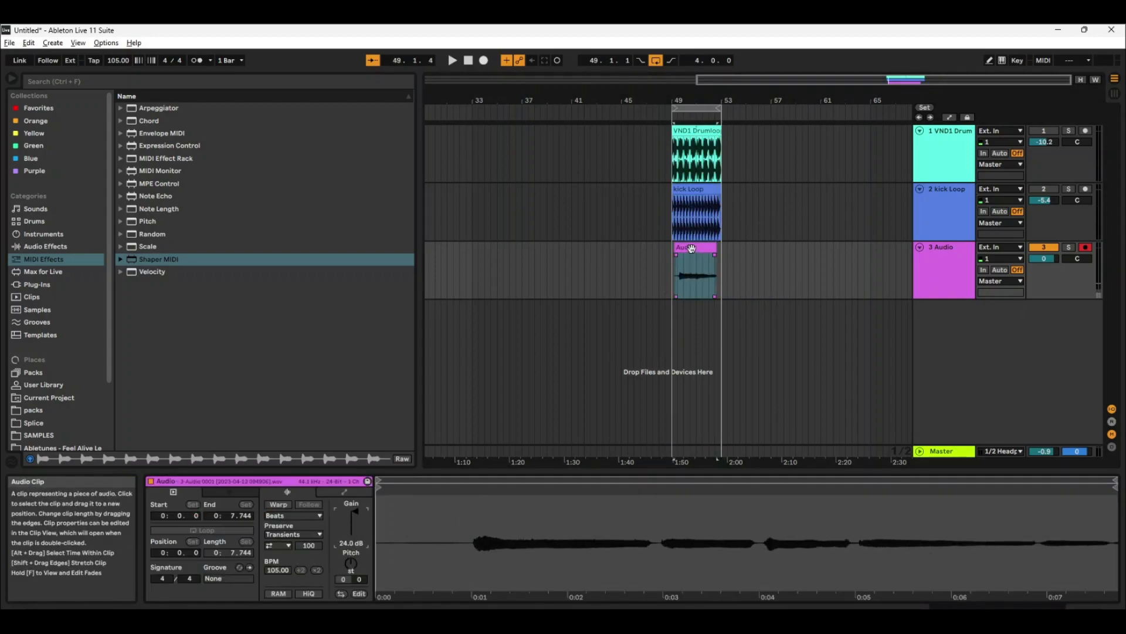
# Step: Insert a MIDI track and load the Shaper MIDI effect onto it
pyautogui.rightClick(942, 324)
pyautogui.click(992, 340)
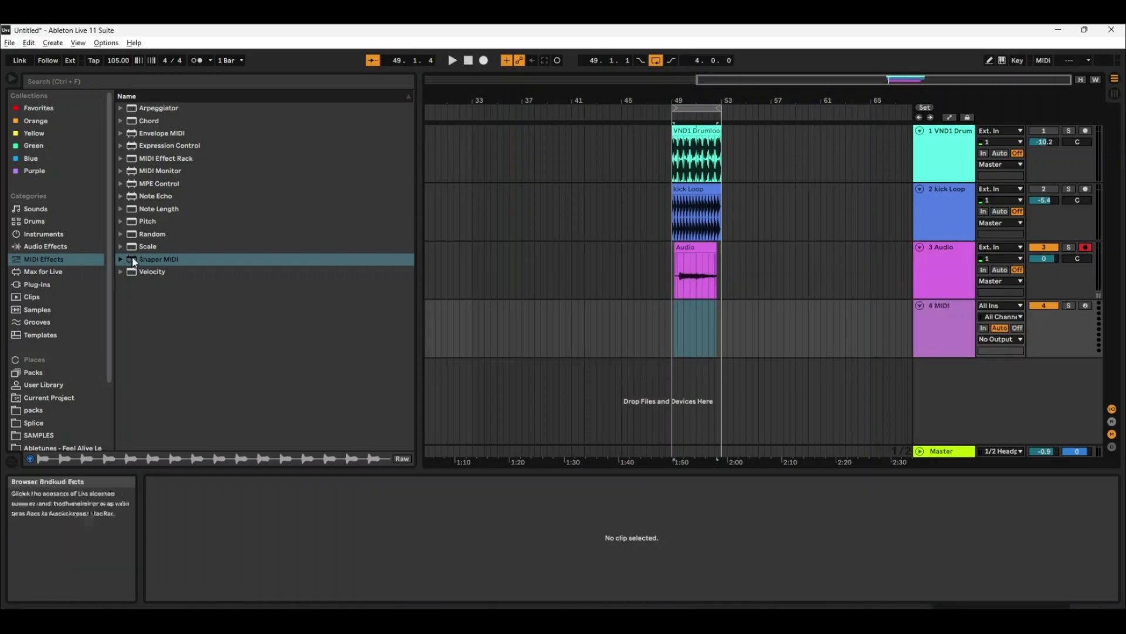
pyautogui.moveTo(154, 260); pyautogui.dragTo(174, 269)
pyautogui.moveTo(509, 568); pyautogui.dragTo(398, 405)
pyautogui.moveTo(161, 260); pyautogui.dragTo(676, 339)
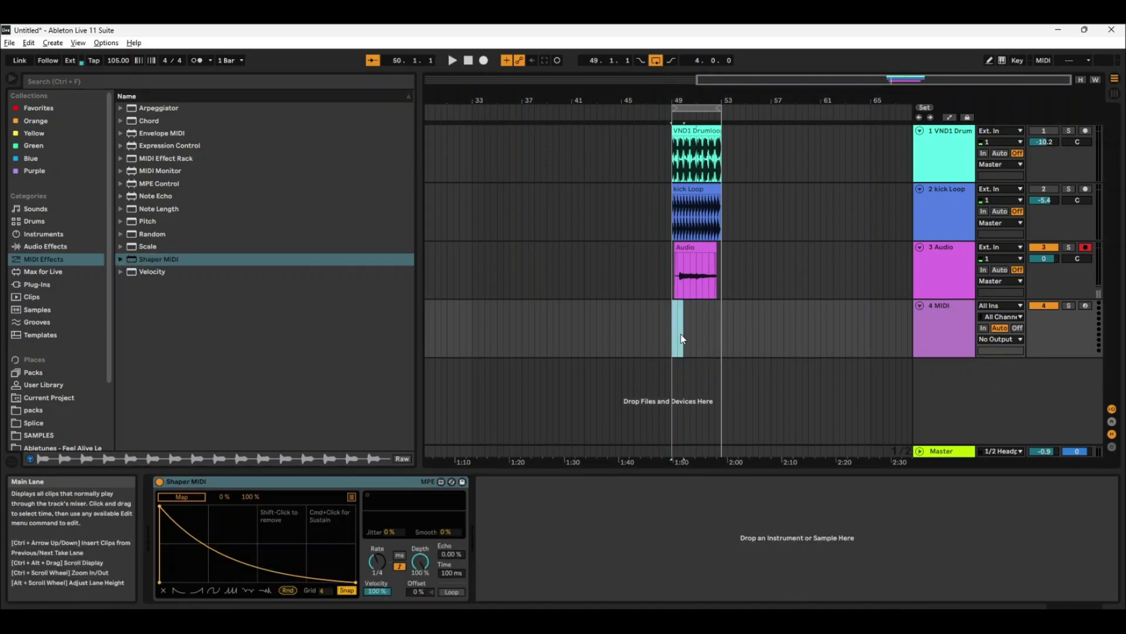
# Step: Insert a one-bar MIDI clip at bar 49 holding a full-length F3 note, and loop the arrangement over that bar
pyautogui.rightClick(678, 336)
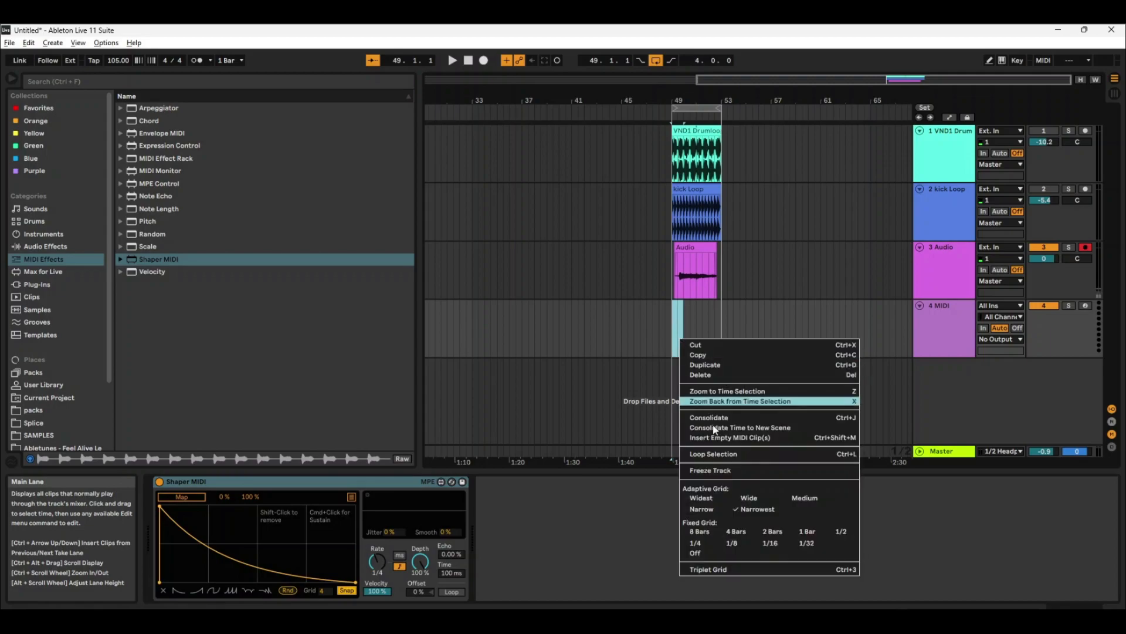
pyautogui.click(721, 439)
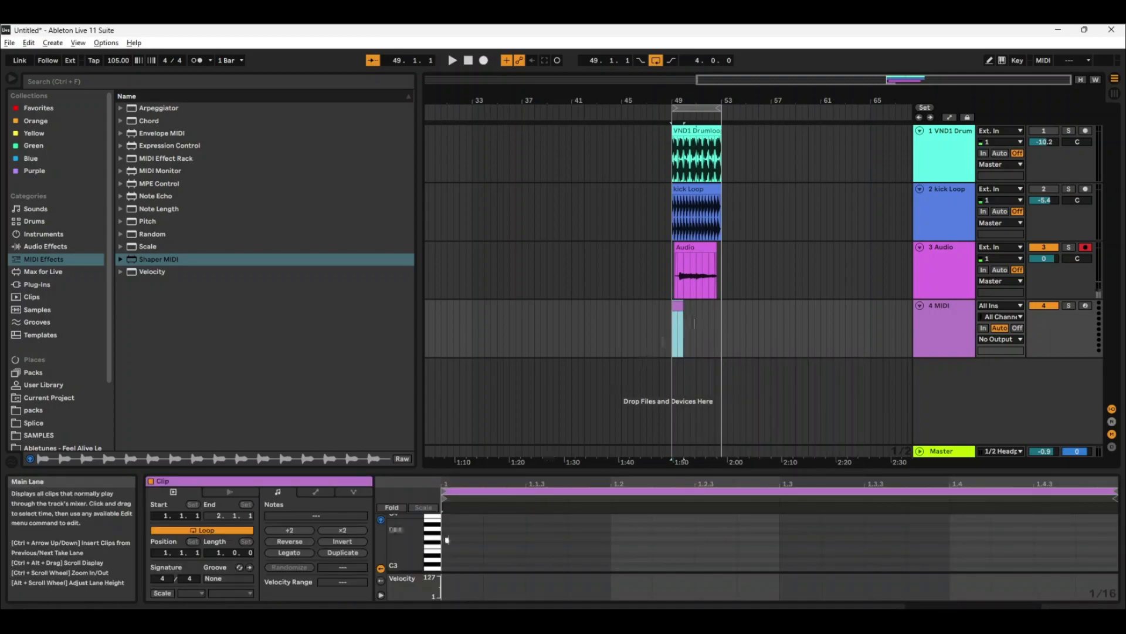
pyautogui.doubleClick(445, 544)
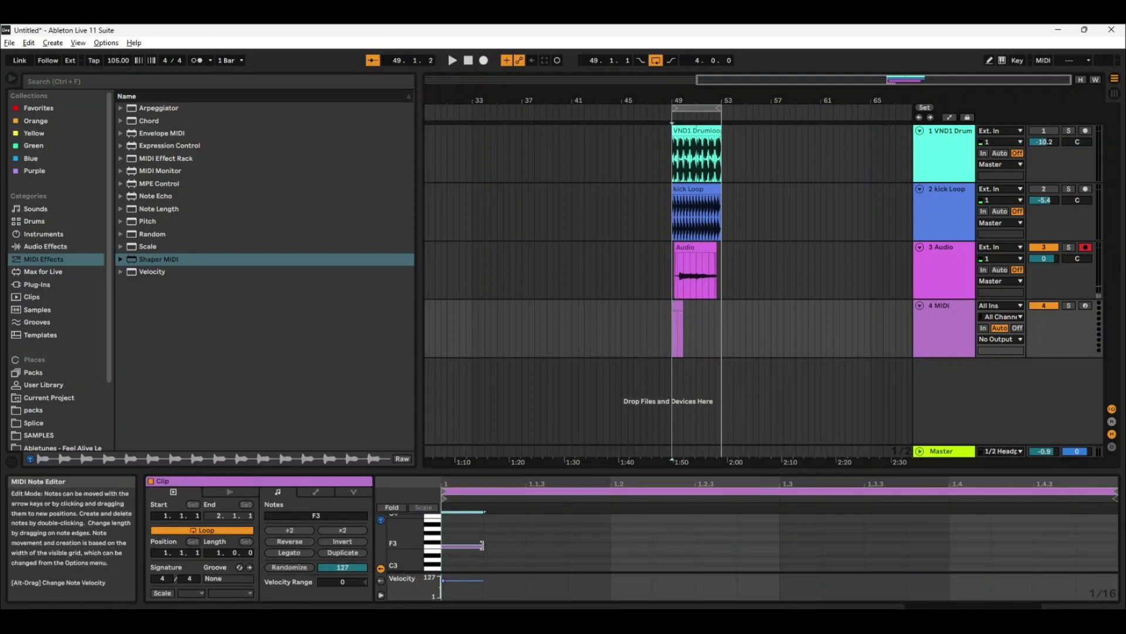
pyautogui.moveTo(488, 545); pyautogui.dragTo(1109, 565)
pyautogui.click(677, 318)
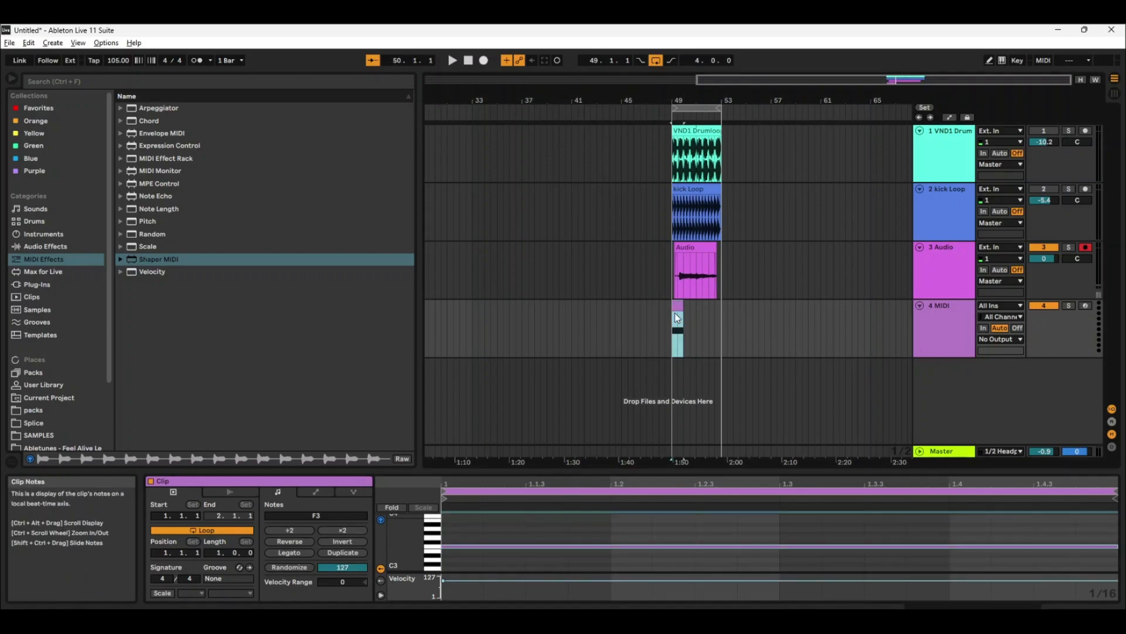
pyautogui.hotkey('ctrl', 'l')
# Step: Load the unconsolidated recorded clip into the MIDI track's device chain as a Simpler sample after Shaper MIDI
pyautogui.click(949, 319)
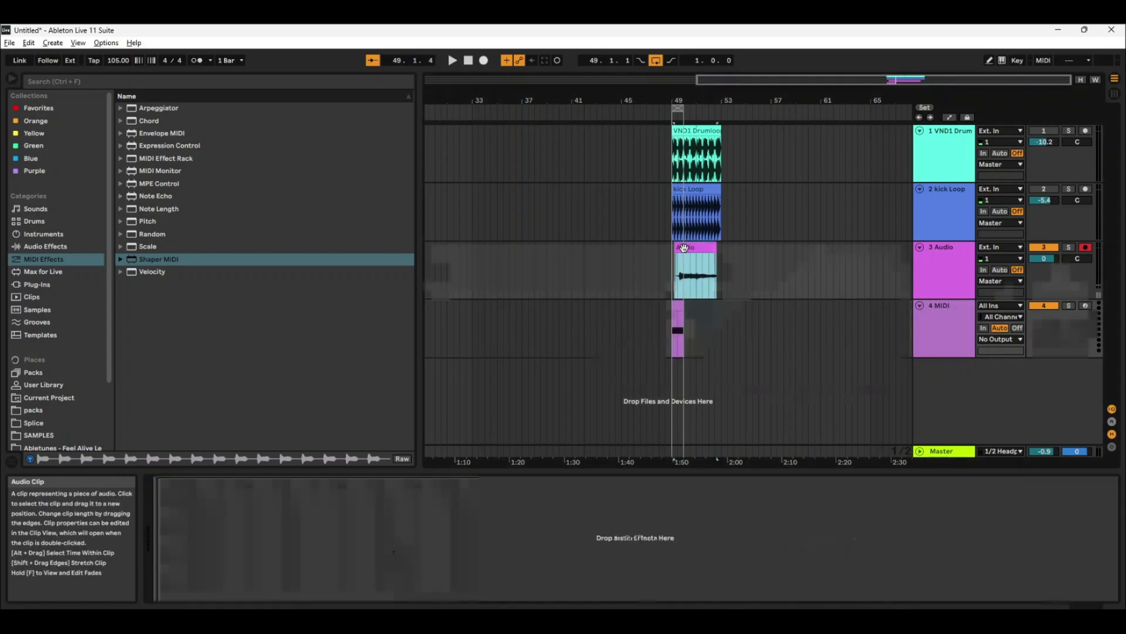
pyautogui.click(688, 251)
pyautogui.moveTo(688, 250); pyautogui.dragTo(589, 526)
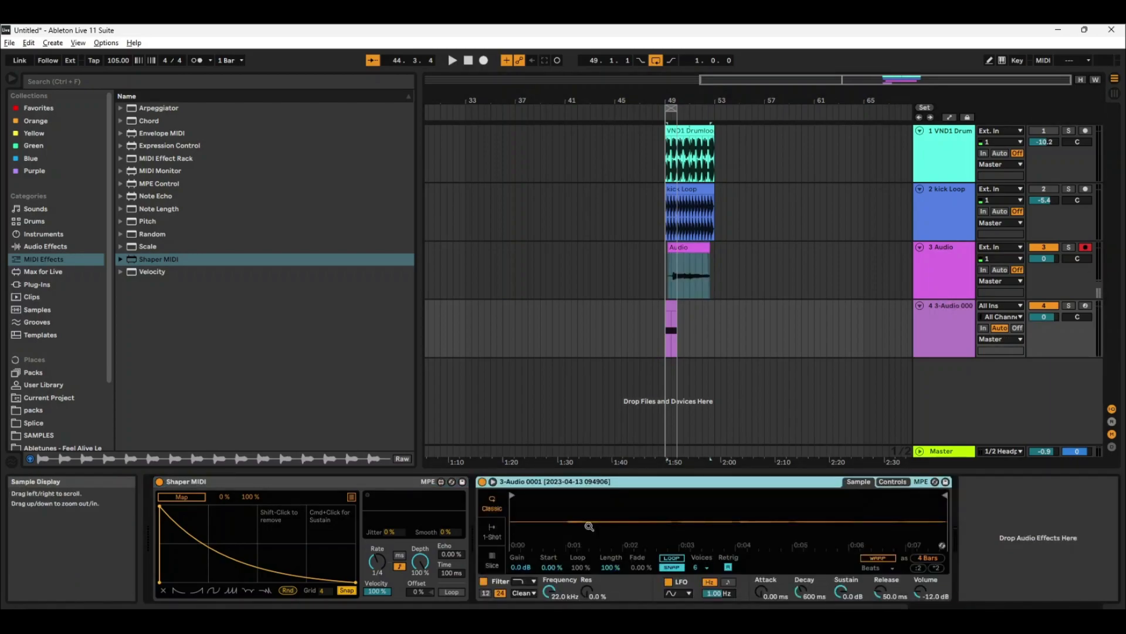
# Step: Consolidate the recorded audio clip so its gain boost is rendered into the waveform
pyautogui.click(699, 250)
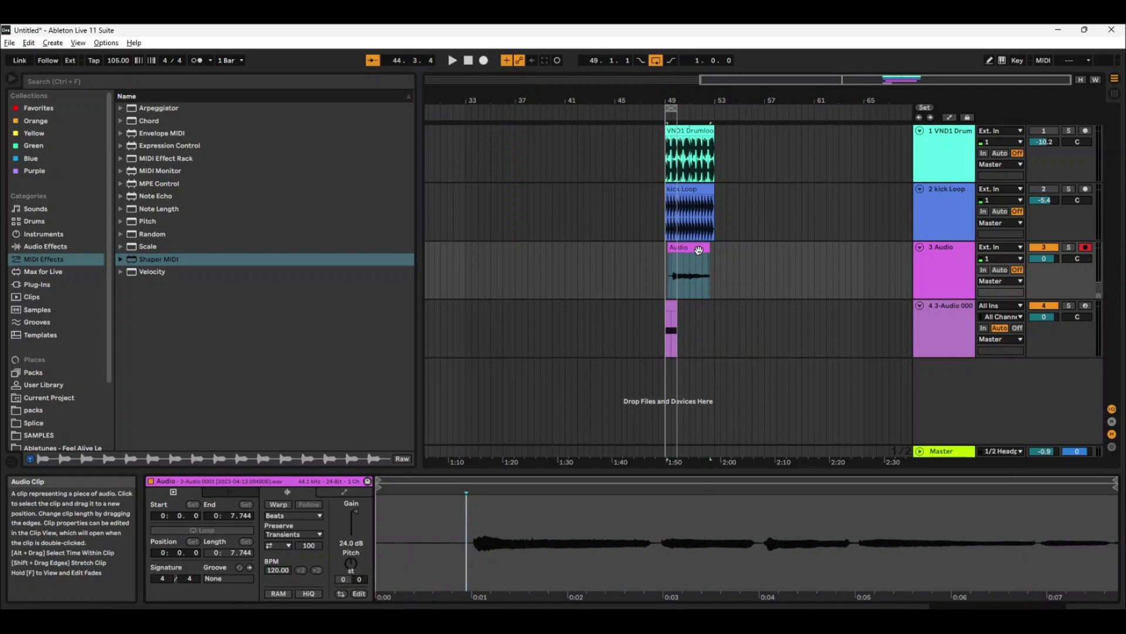
pyautogui.click(699, 234)
pyautogui.click(696, 248)
pyautogui.hotkey('ctrl', 'j')
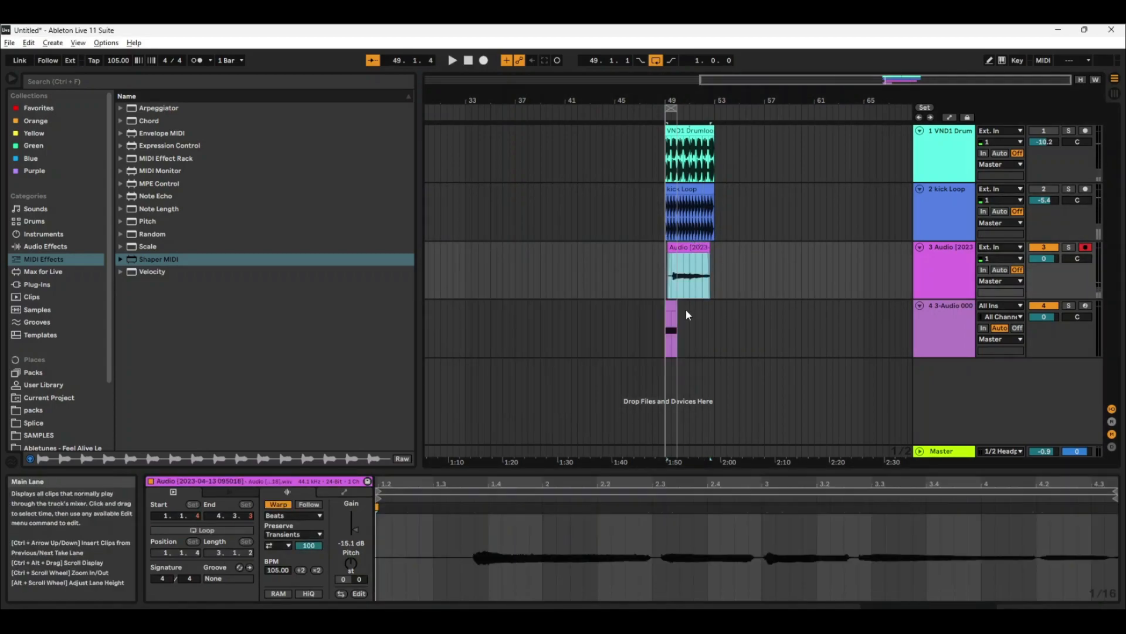
# Step: Load the consolidated audio clip into Simpler on the MIDI track
pyautogui.click(673, 302)
pyautogui.click(702, 247)
pyautogui.doubleClick(931, 335)
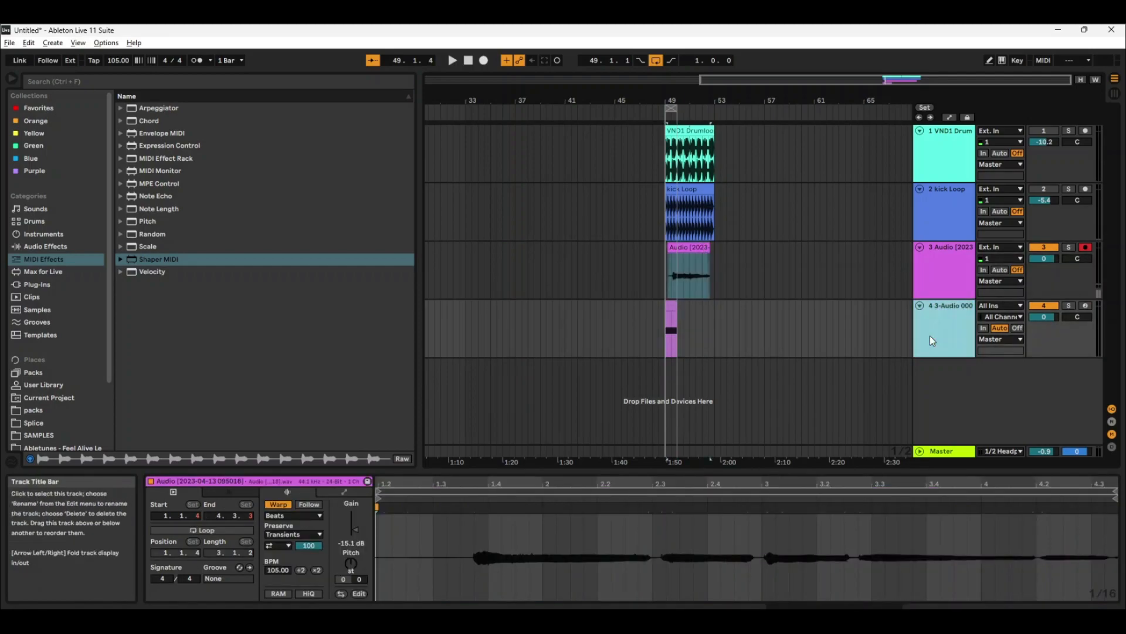
pyautogui.moveTo(693, 248); pyautogui.dragTo(678, 511)
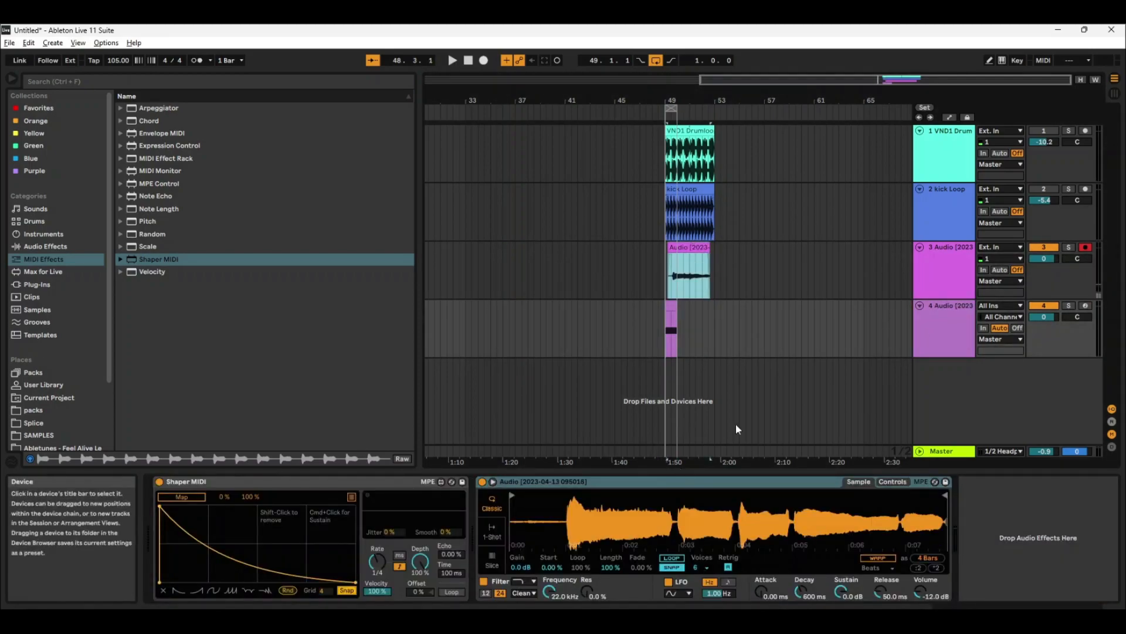
# Step: Disarm and mute the recorded audio track, and play the looped MIDI clip through Simpler
pyautogui.click(1085, 247)
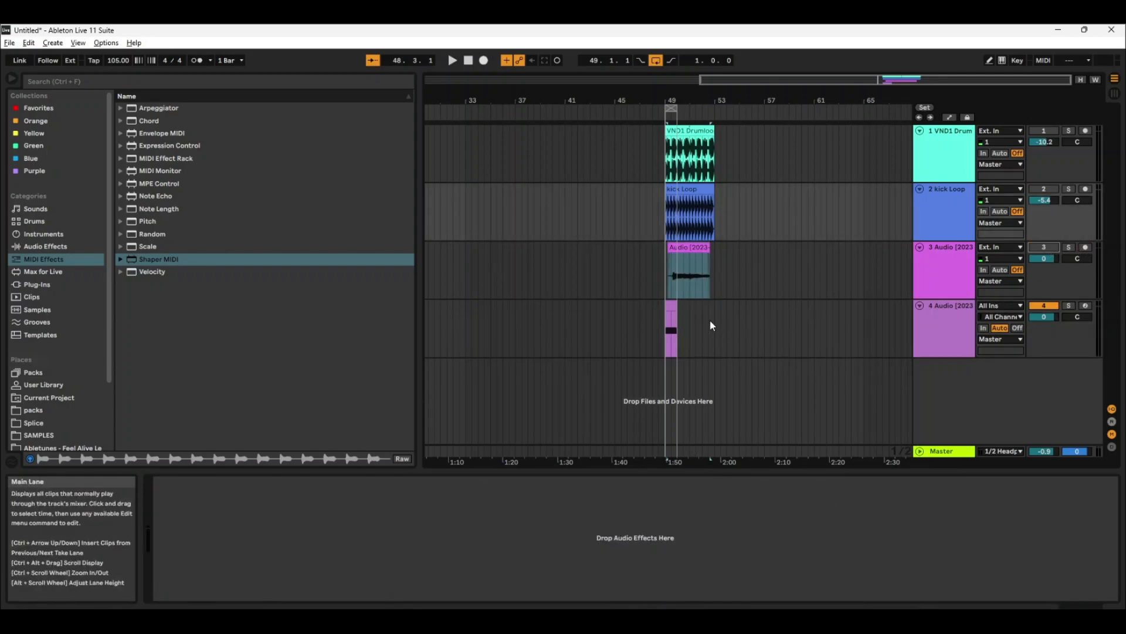
pyautogui.click(672, 304)
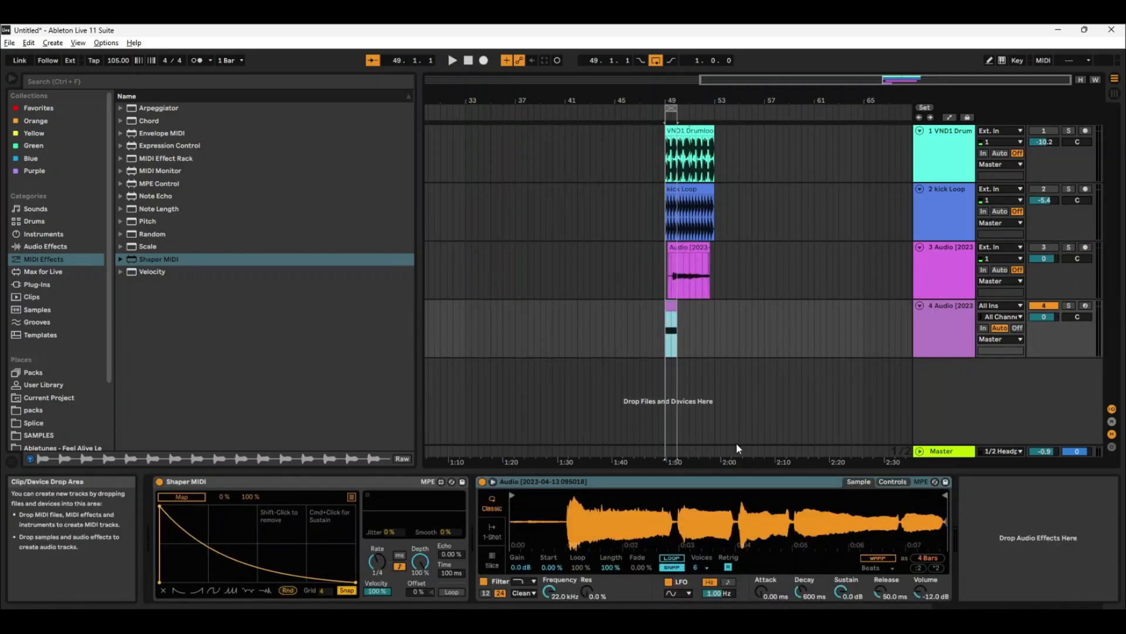
pyautogui.press('space')
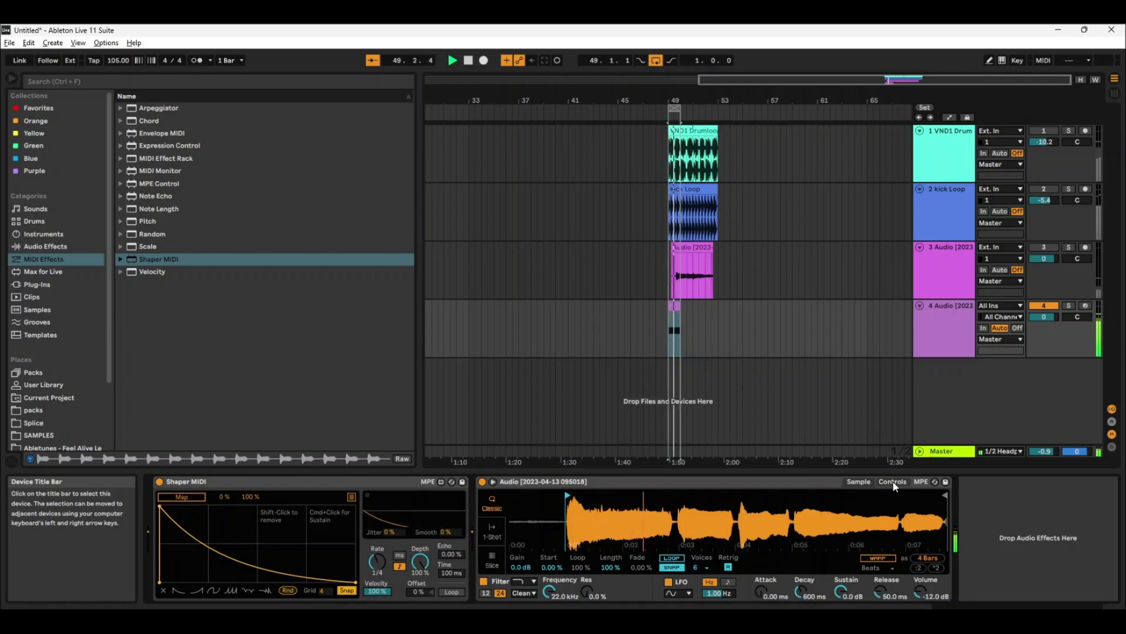
# Step: Turn on warping for the Simpler sample and set its warp mode to Pro
pyautogui.click(878, 557)
pyautogui.click(881, 569)
pyautogui.click(885, 559)
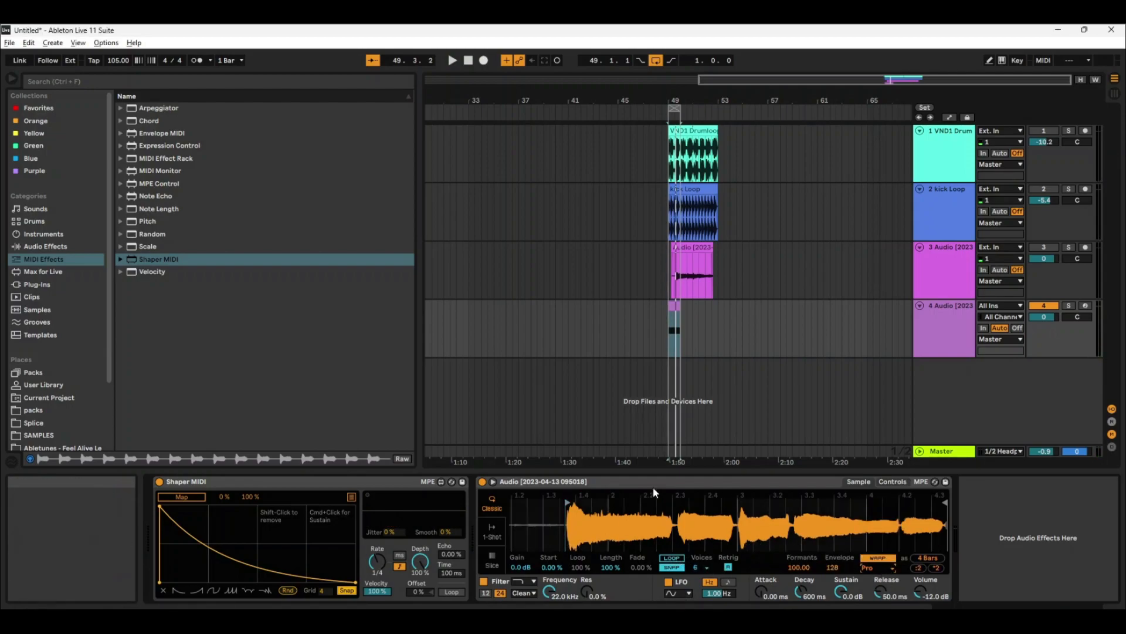
# Step: Enable looping in both Simpler and Shaper MIDI, and audition the loop
pyautogui.press('space')
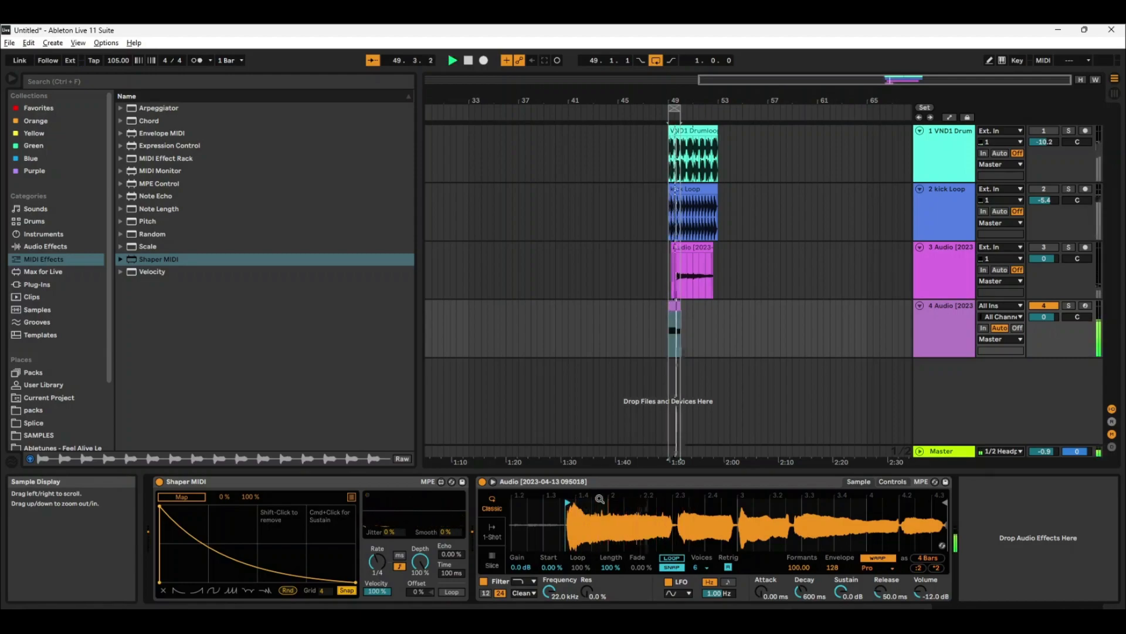
pyautogui.click(671, 558)
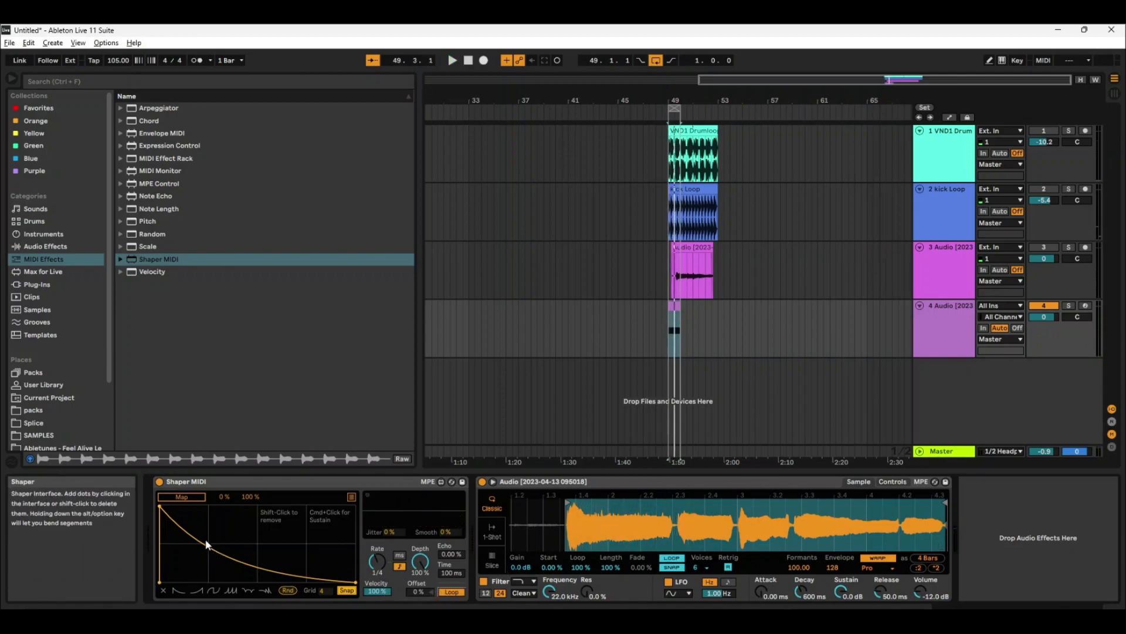
pyautogui.press('space')
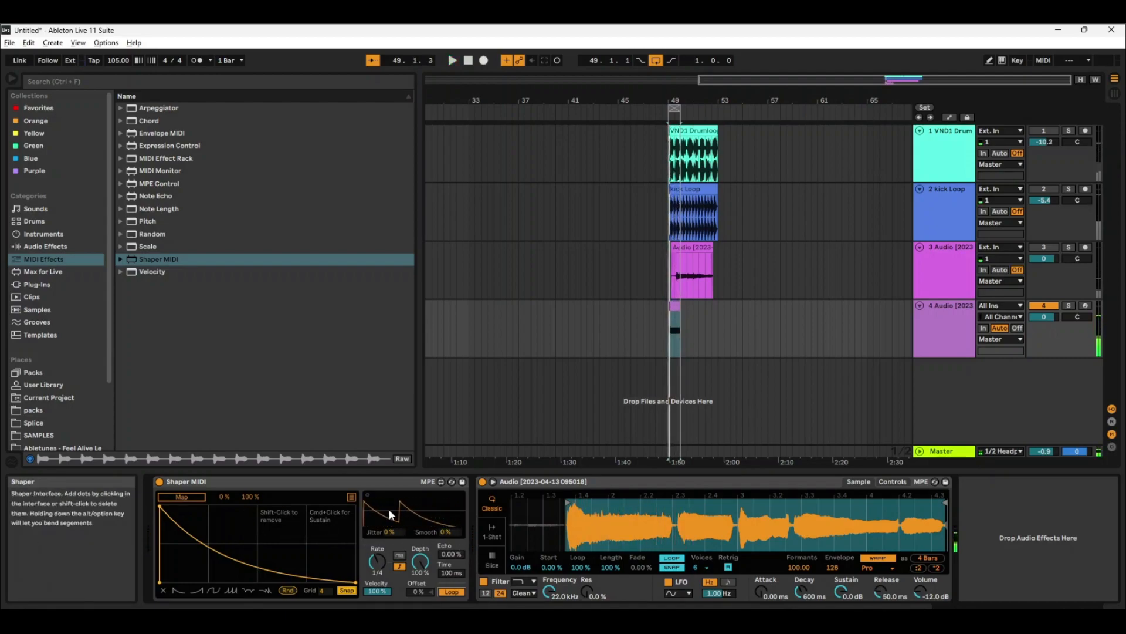
# Step: Map the first Shaper MIDI target to Simpler's sample Start parameter
pyautogui.click(352, 496)
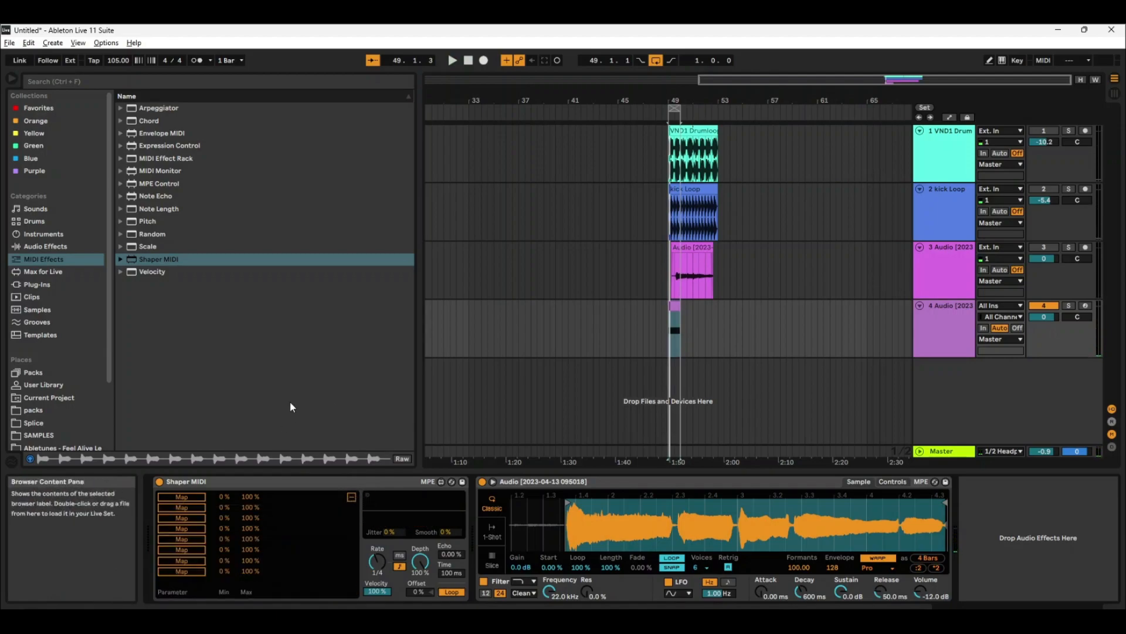
pyautogui.click(181, 495)
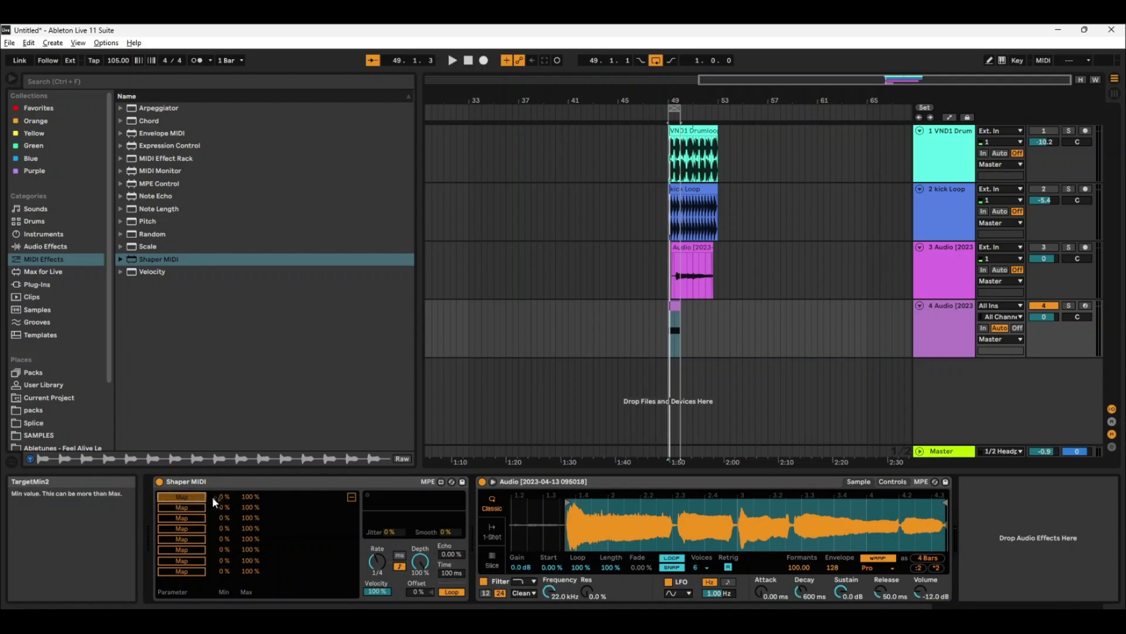
pyautogui.click(545, 568)
pyautogui.click(352, 497)
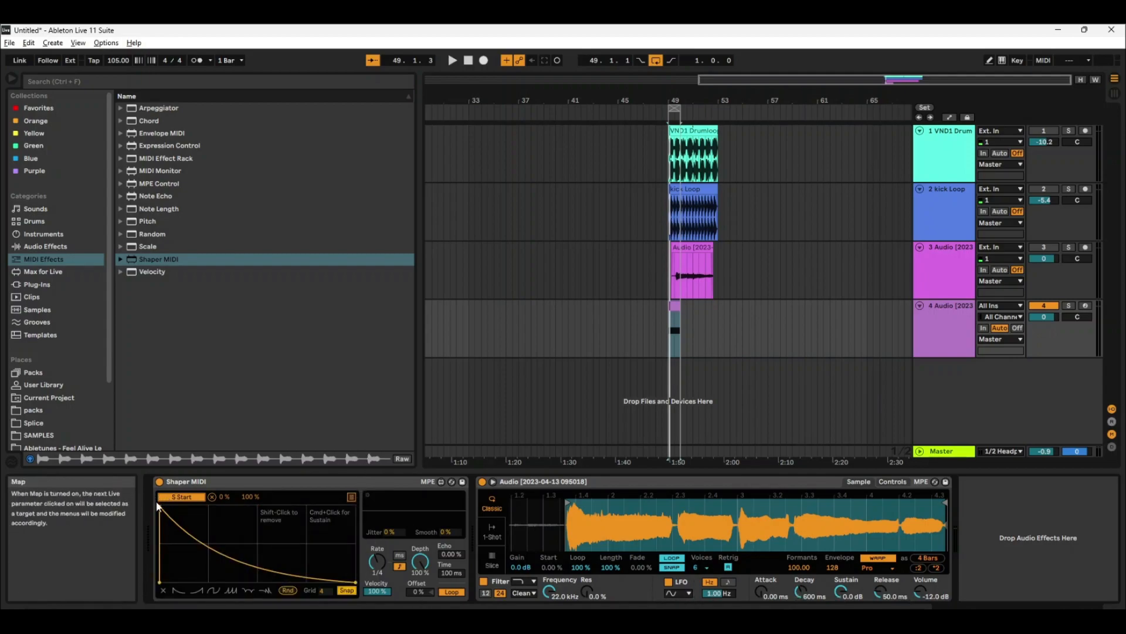
# Step: Audition the Start modulation and set the Shaper MIDI rate to 1/16
pyautogui.press('space')
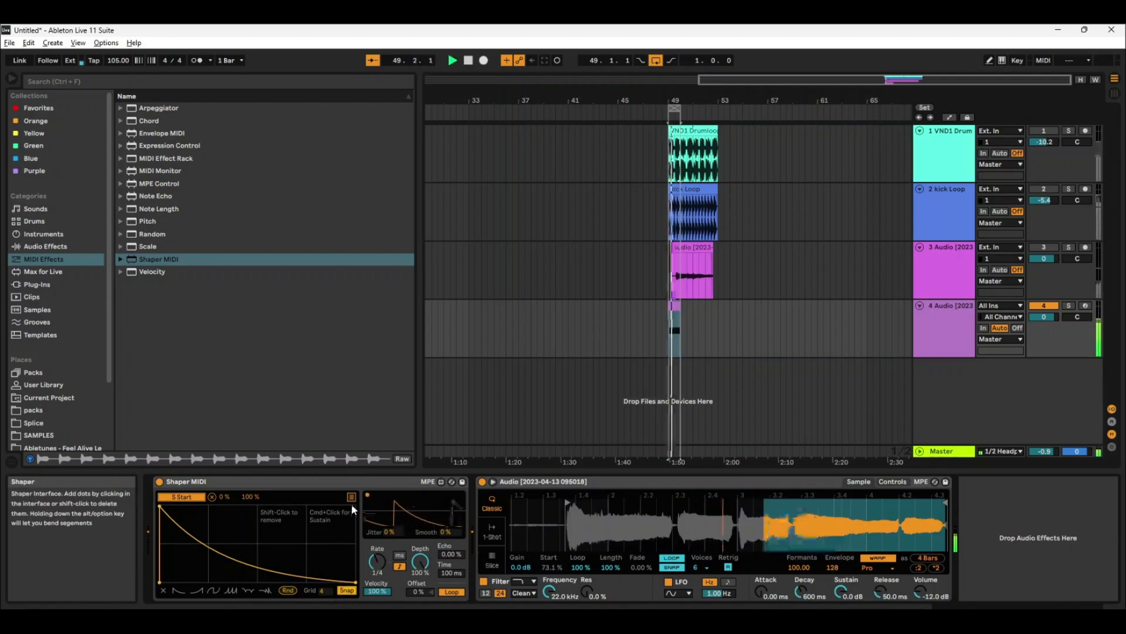
pyautogui.press('space')
pyautogui.click(378, 567)
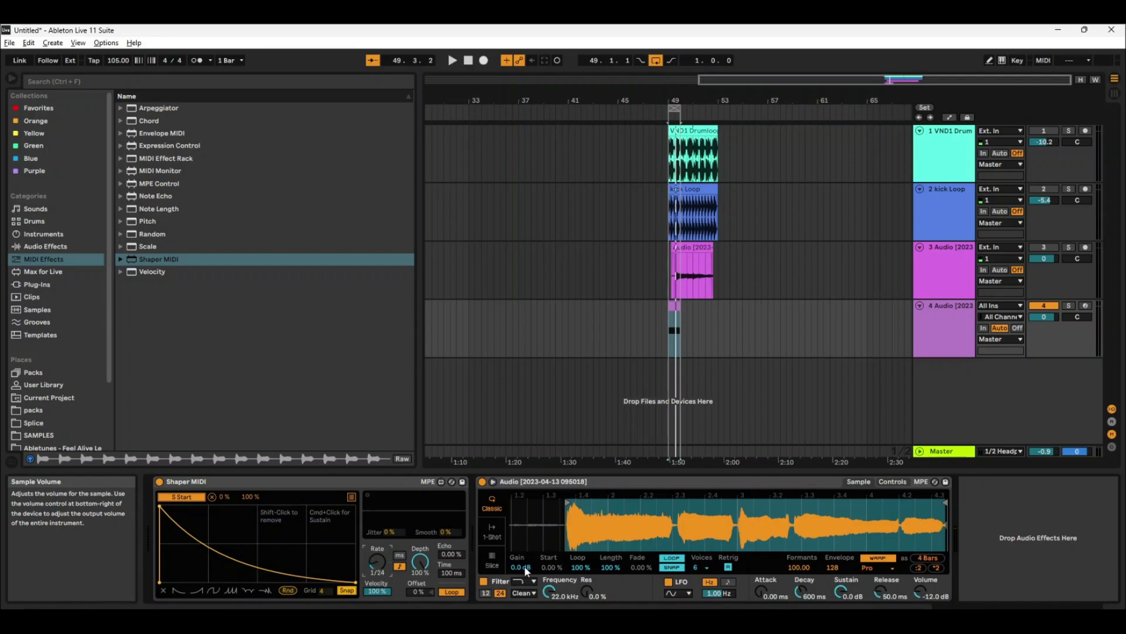
pyautogui.press('space')
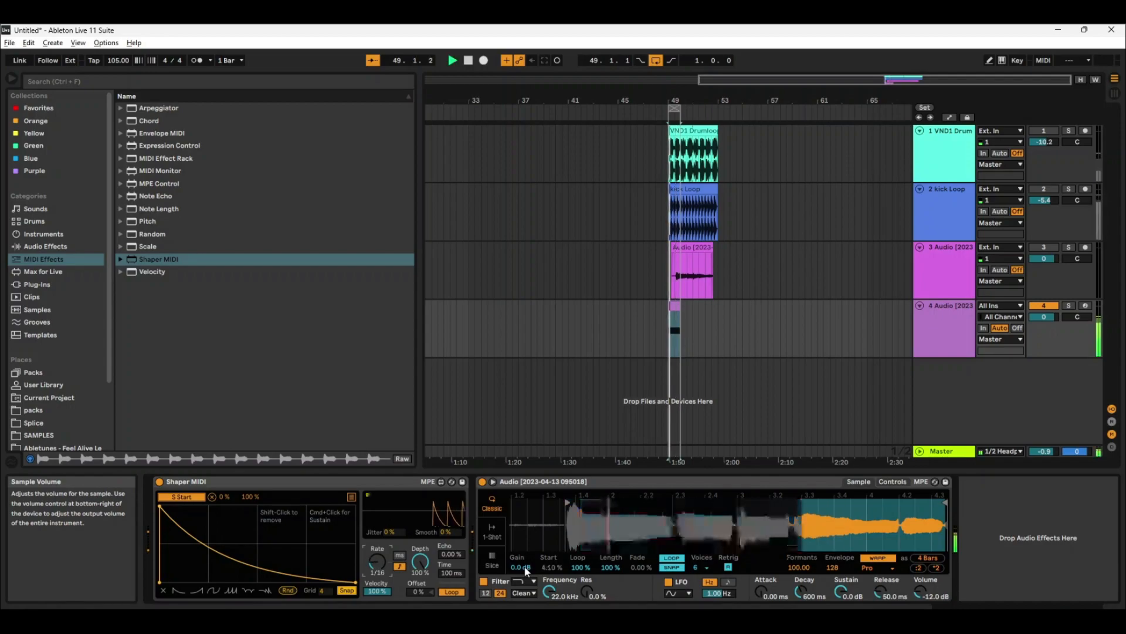
# Step: Map the second Shaper MIDI target to Simpler's sample Length parameter
pyautogui.click(351, 496)
pyautogui.click(186, 508)
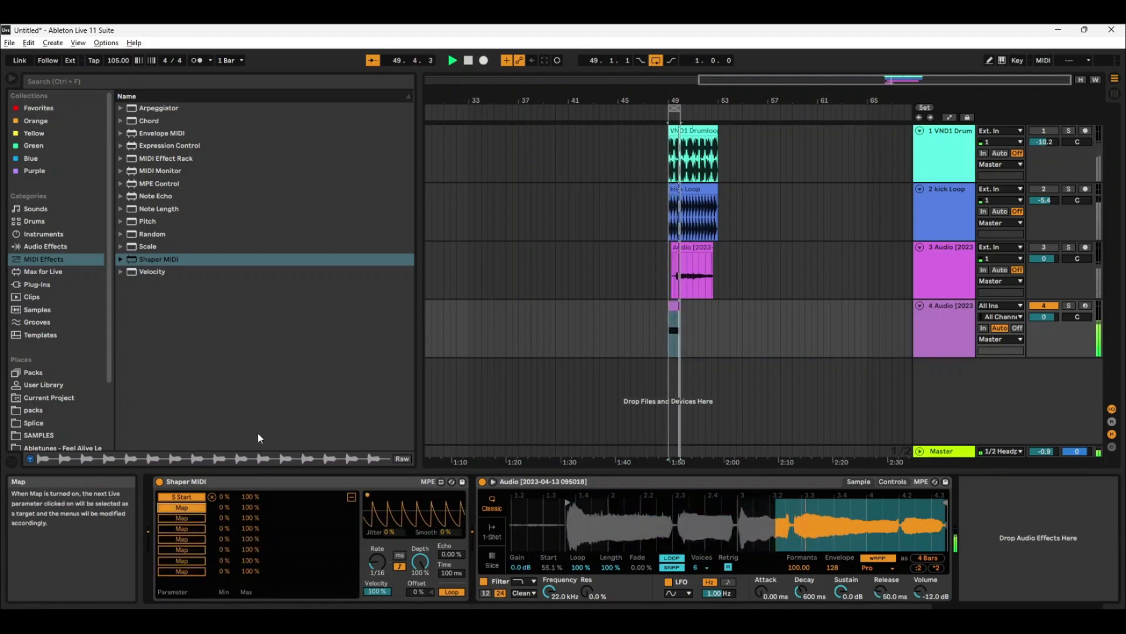
pyautogui.click(607, 568)
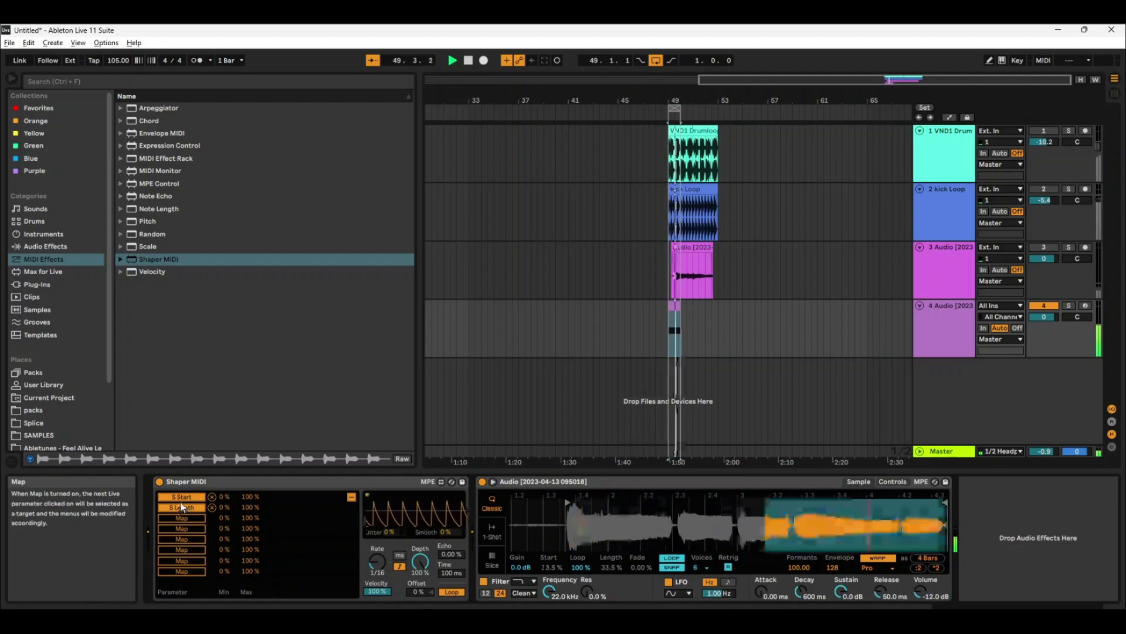
# Step: Narrow the Start modulation range to 31–82 %, raise the Length minimum to 19 %, and map the third target to Simpler's filter frequency
pyautogui.moveTo(226, 509); pyautogui.dragTo(248, 516)
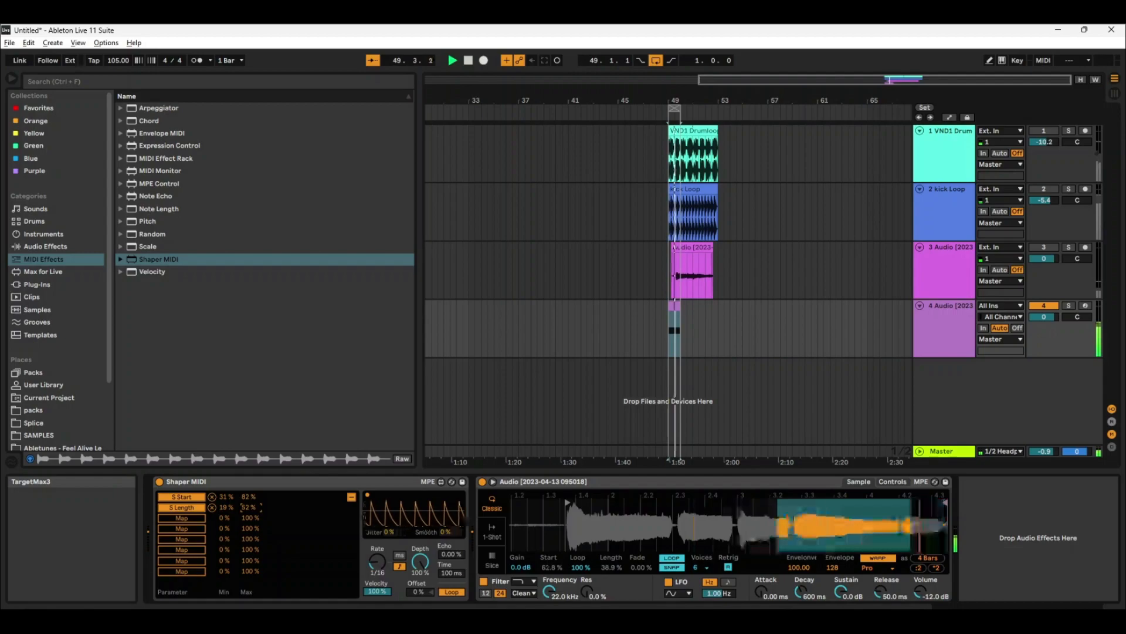
pyautogui.click(186, 518)
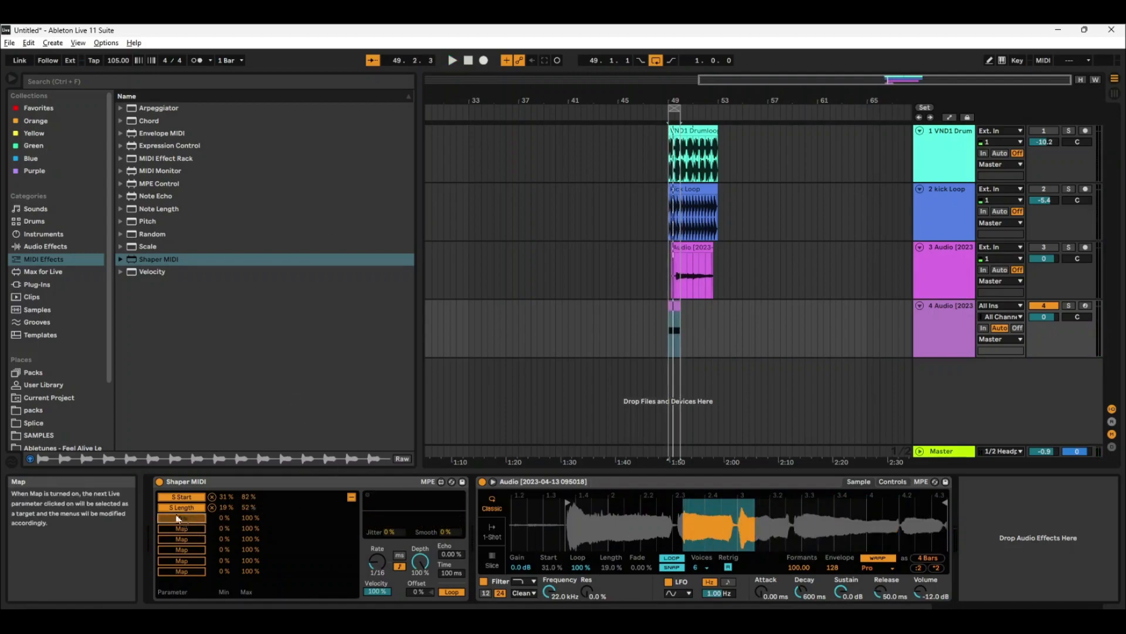
pyautogui.click(551, 594)
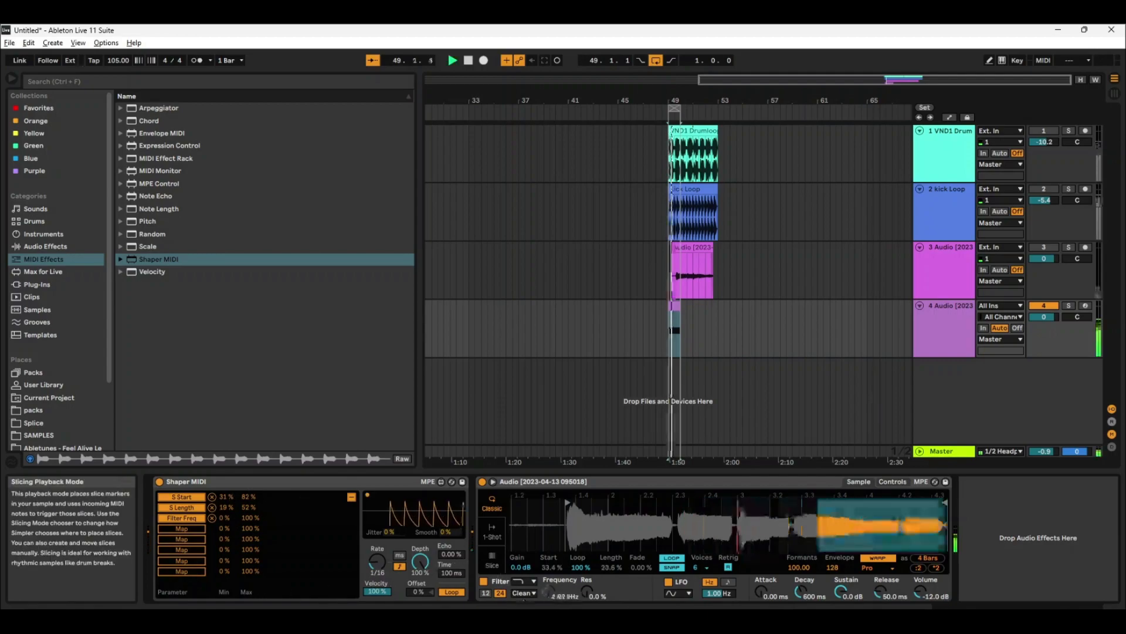
# Step: Set the Shaper MIDI ranges to 41–53 % for Start, 12–79 % for Length and 64–100 % for Filter Freq
pyautogui.moveTo(225, 518); pyautogui.dragTo(225, 483)
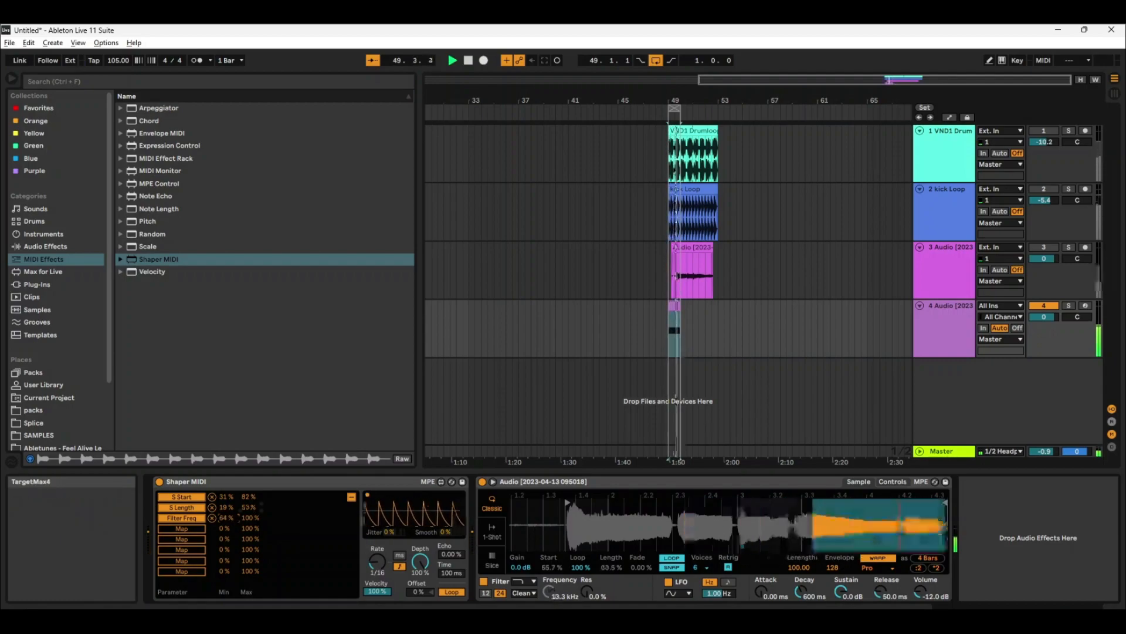
pyautogui.moveTo(250, 508); pyautogui.dragTo(226, 509)
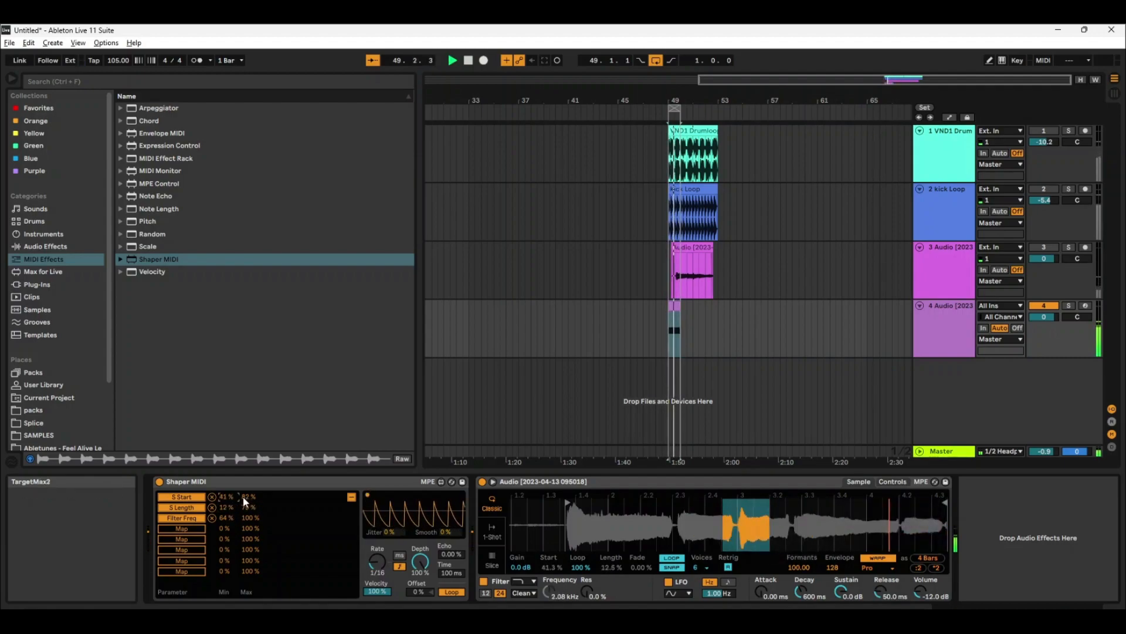
pyautogui.moveTo(249, 497); pyautogui.dragTo(246, 529)
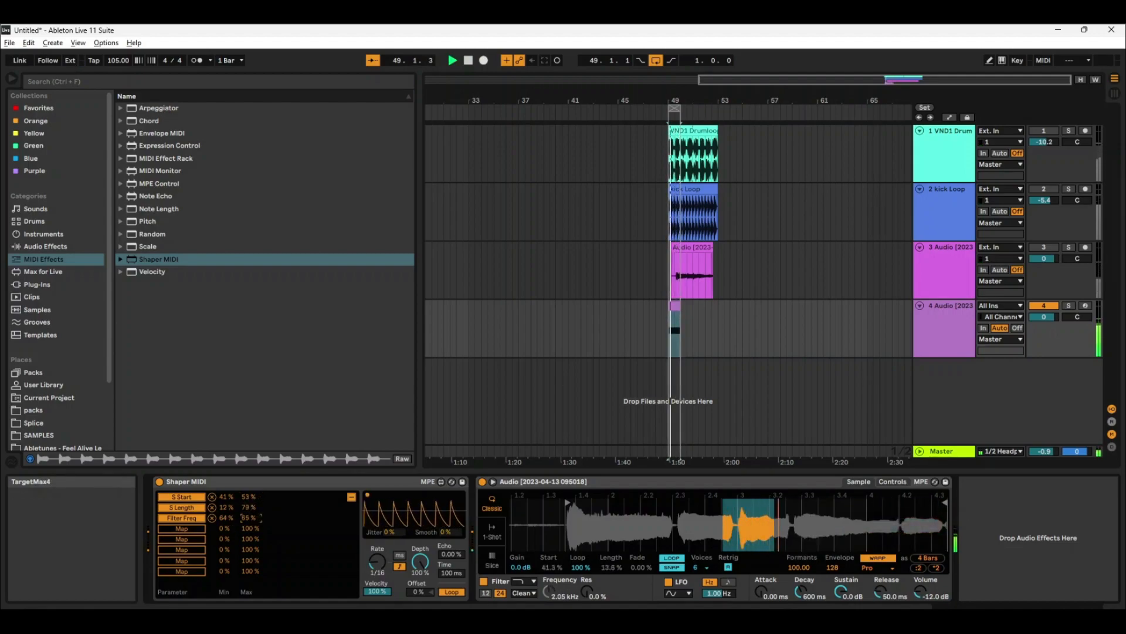
# Step: Try the OSR circuit on Simpler's filter and settle on MS2
pyautogui.click(519, 583)
pyautogui.click(525, 593)
pyautogui.click(525, 594)
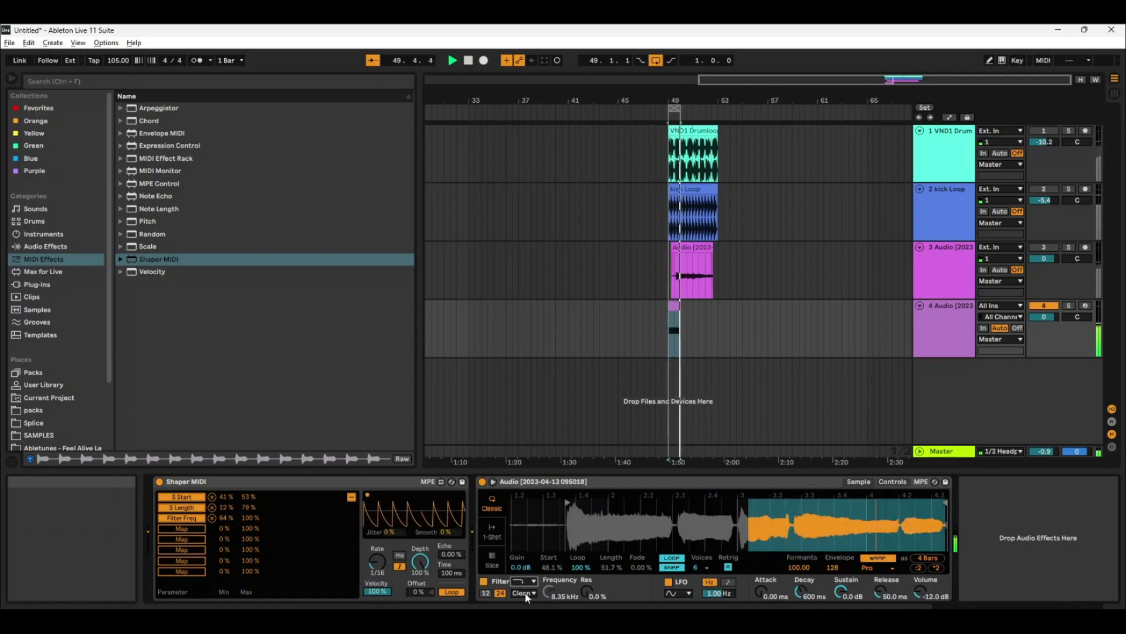
pyautogui.click(521, 543)
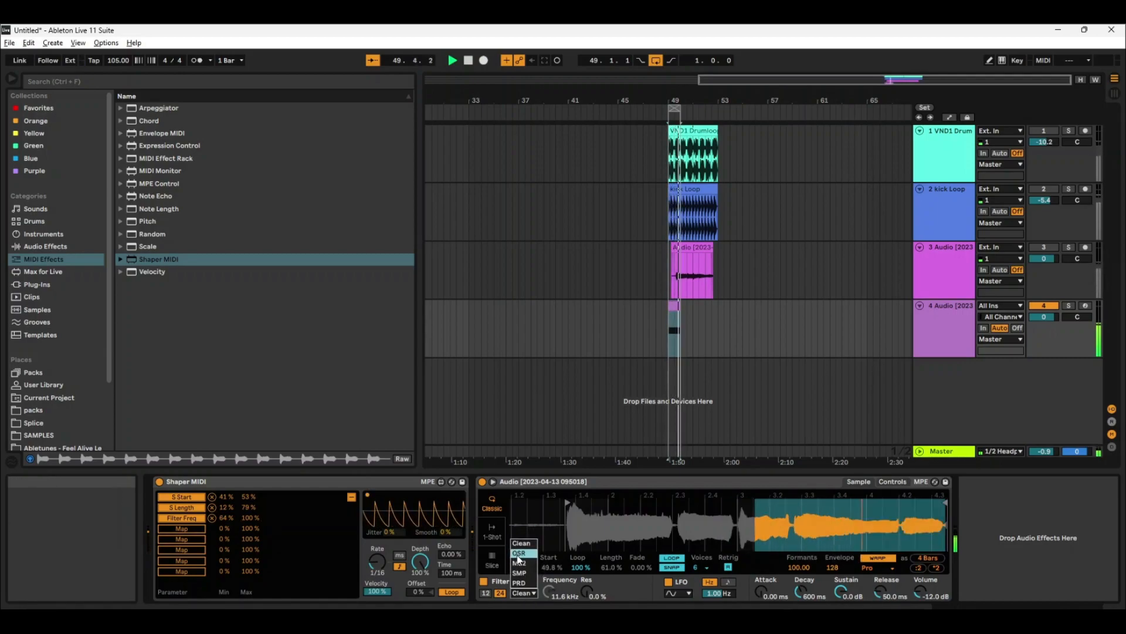
pyautogui.click(525, 593)
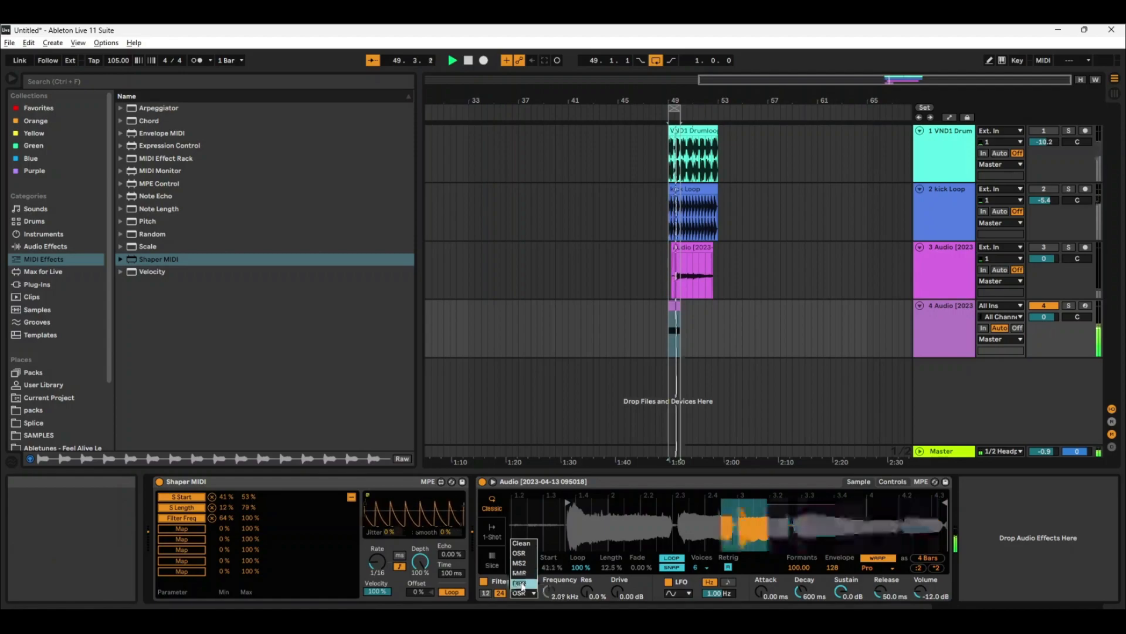
pyautogui.click(520, 564)
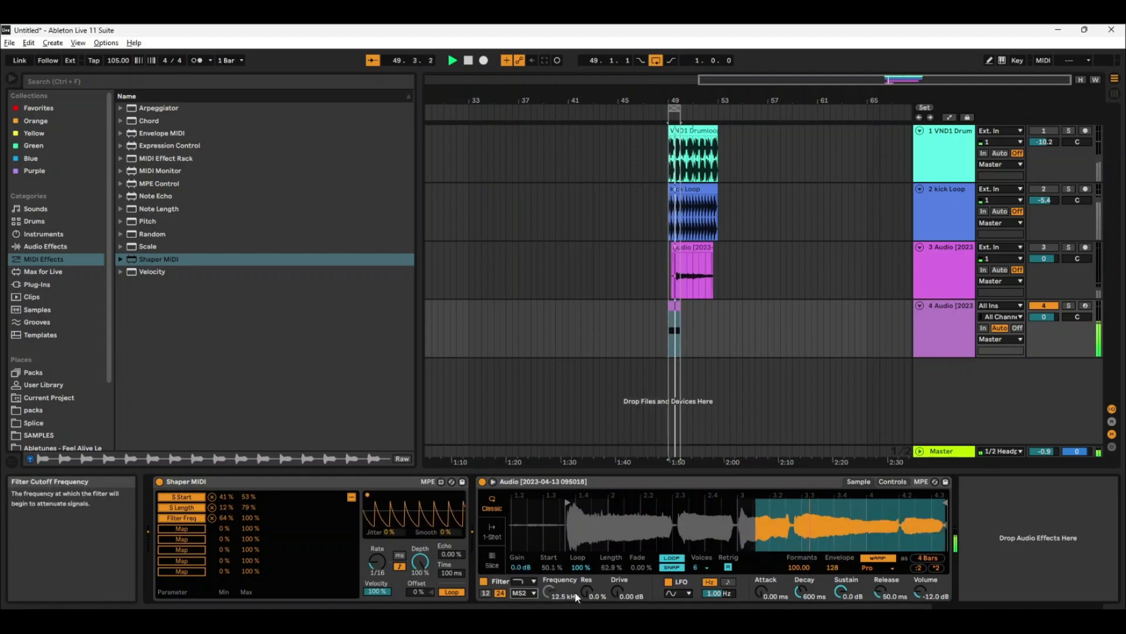
# Step: Map the fourth Shaper MIDI target to Simpler's filter resonance, with a range of 28–71 %
pyautogui.click(182, 528)
pyautogui.click(588, 591)
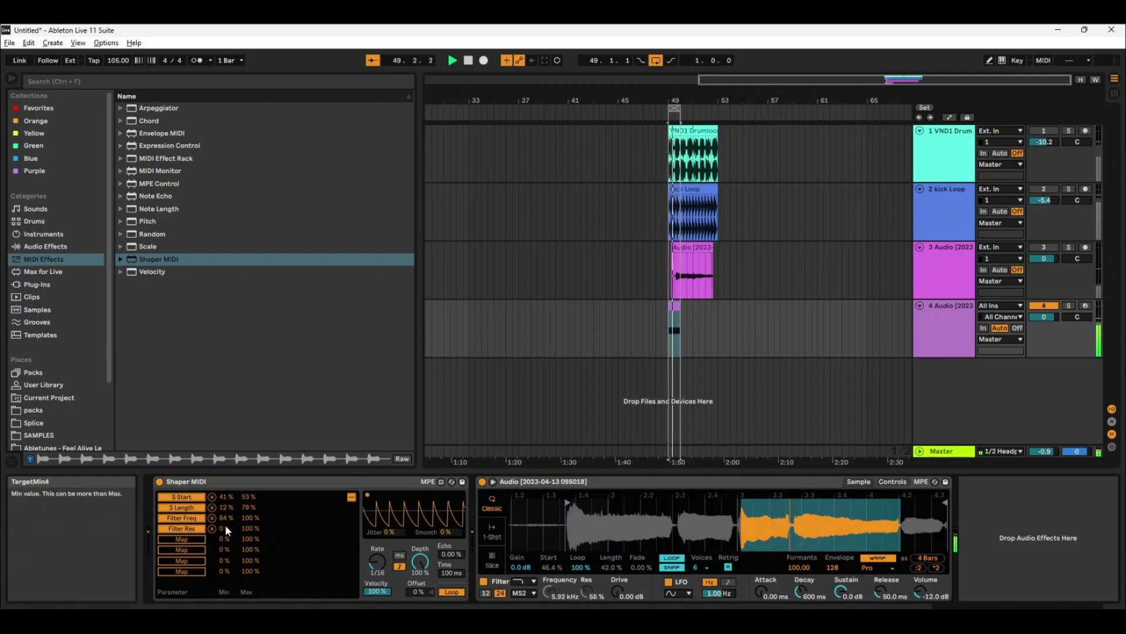
pyautogui.moveTo(240, 528)
pyautogui.mouseDown()
pyautogui.moveTo(224, 512)
pyautogui.moveTo(246, 512)
pyautogui.mouseUp()
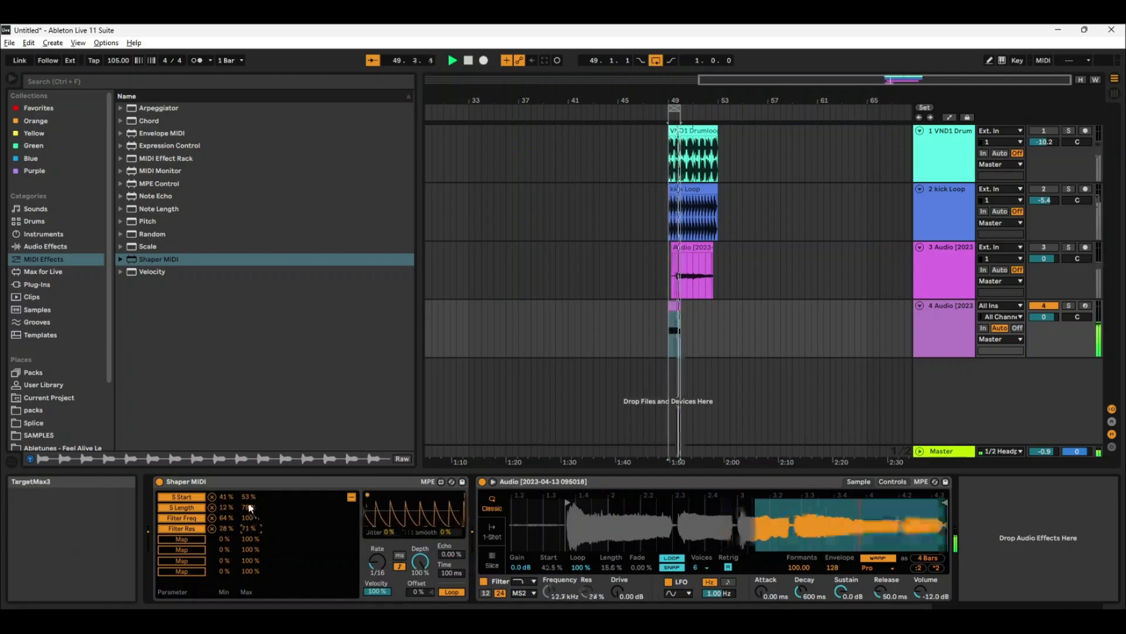
# Step: Audition several Shaper MIDI curve presets, choose the one with four rising ramps, and set the rate to 1/8
pyautogui.click(352, 497)
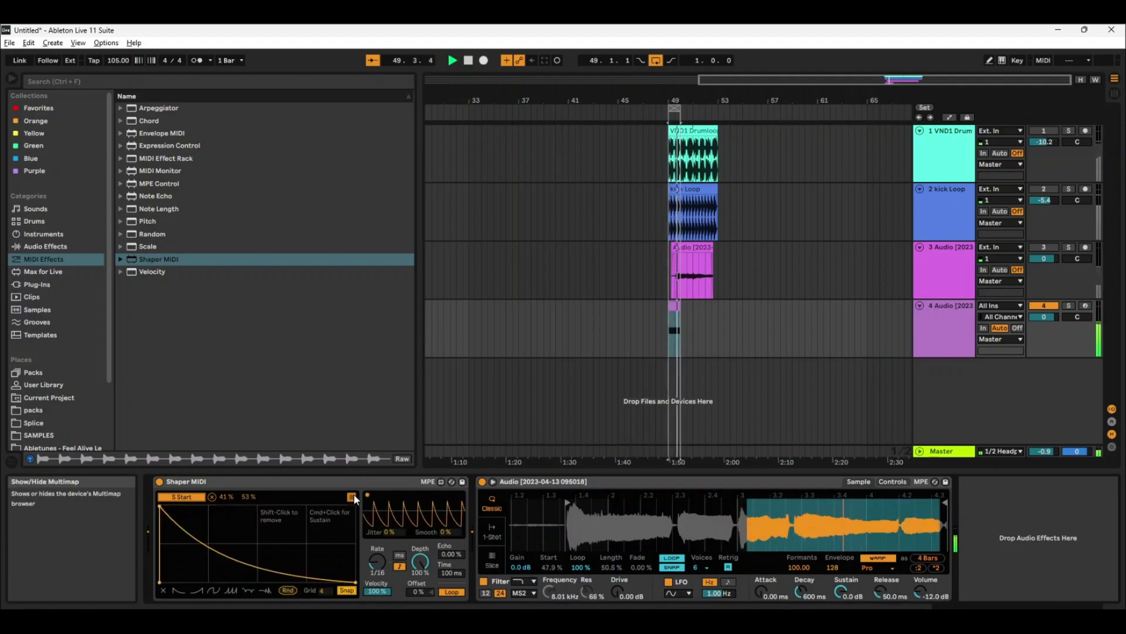
pyautogui.click(233, 589)
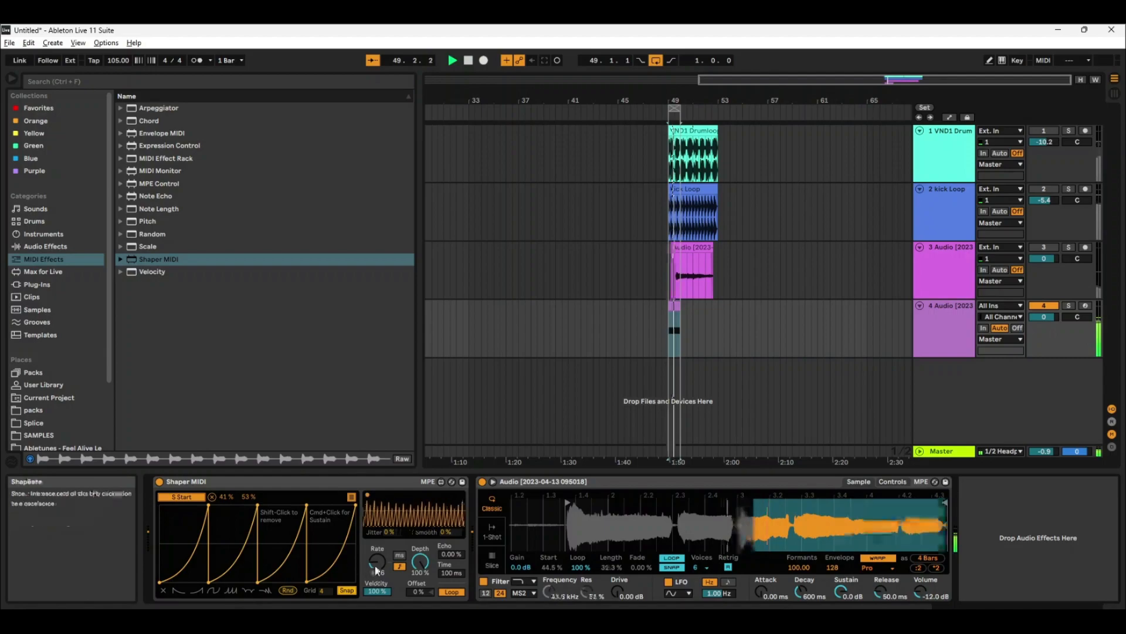
pyautogui.click(216, 590)
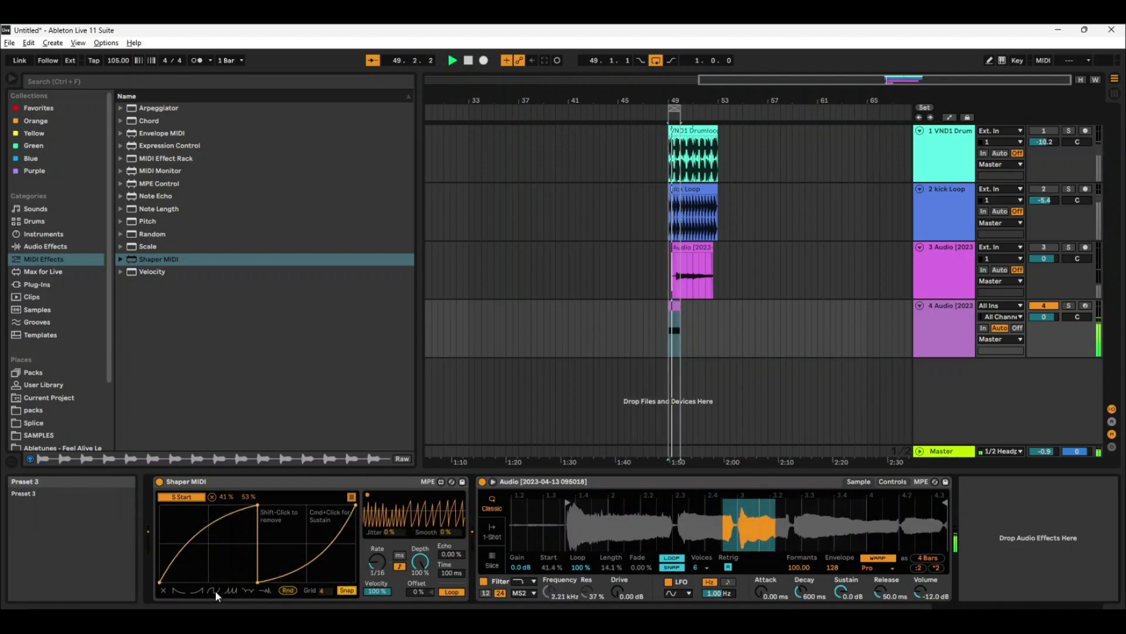
pyautogui.click(202, 591)
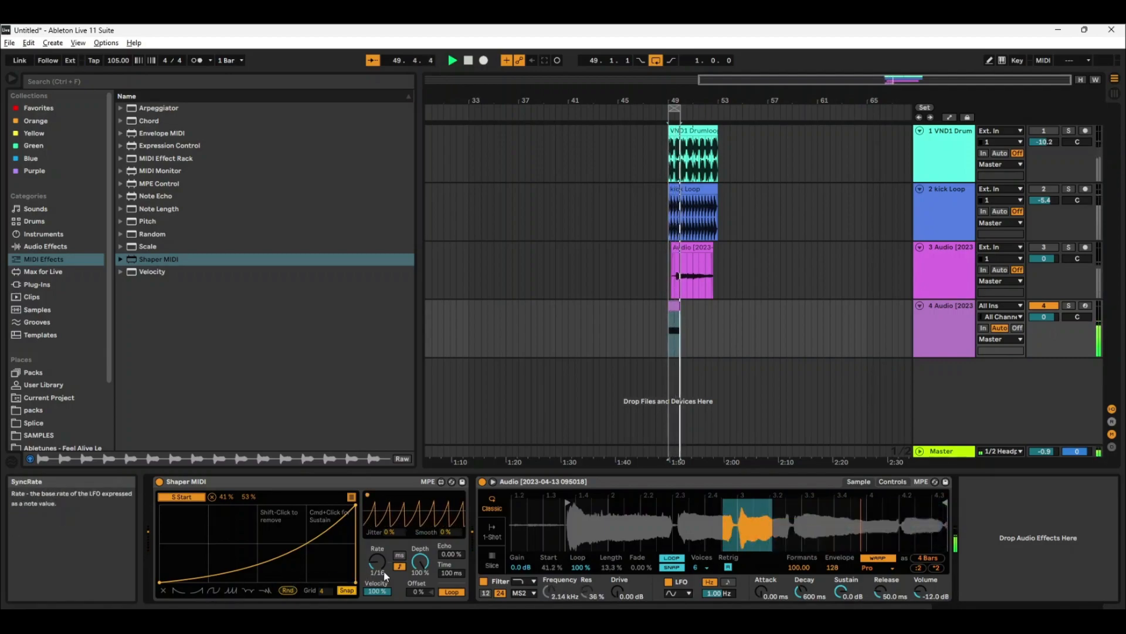
pyautogui.click(232, 591)
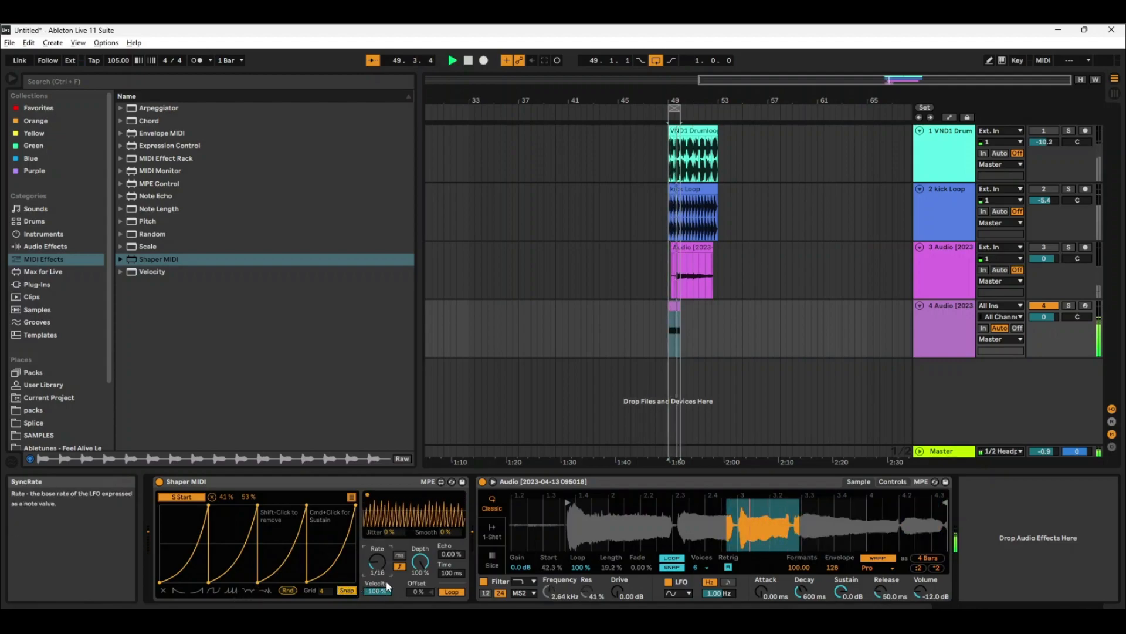
pyautogui.moveTo(387, 583); pyautogui.dragTo(388, 587)
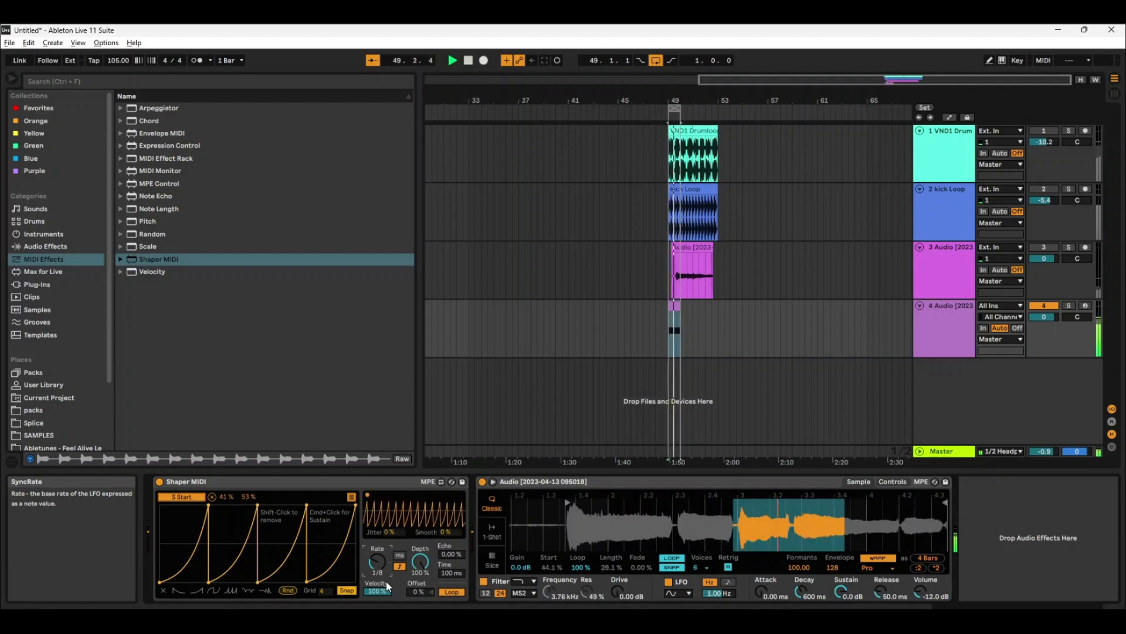
# Step: Set Shaper MIDI's smoothing to 18 % and depth to 75.6 %, with a Filter Freq minimum of 54 %
pyautogui.click(352, 497)
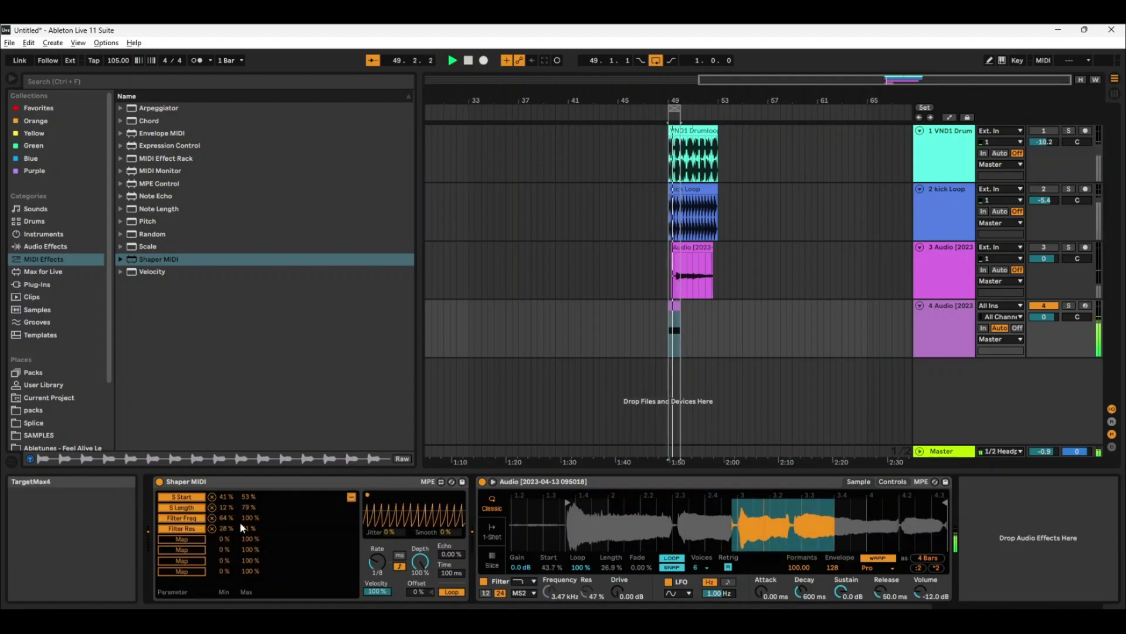
pyautogui.moveTo(221, 520)
pyautogui.mouseDown()
pyautogui.moveTo(220, 505)
pyautogui.moveTo(224, 520)
pyautogui.mouseUp()
pyautogui.moveTo(447, 532); pyautogui.dragTo(447, 527)
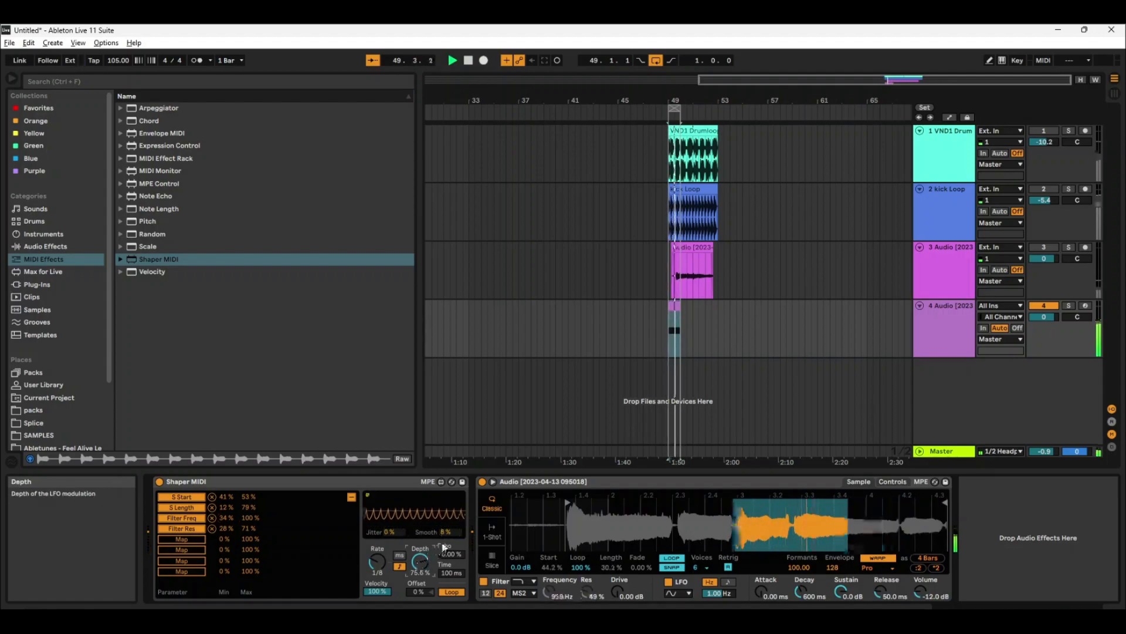
pyautogui.moveTo(226, 518); pyautogui.dragTo(226, 524)
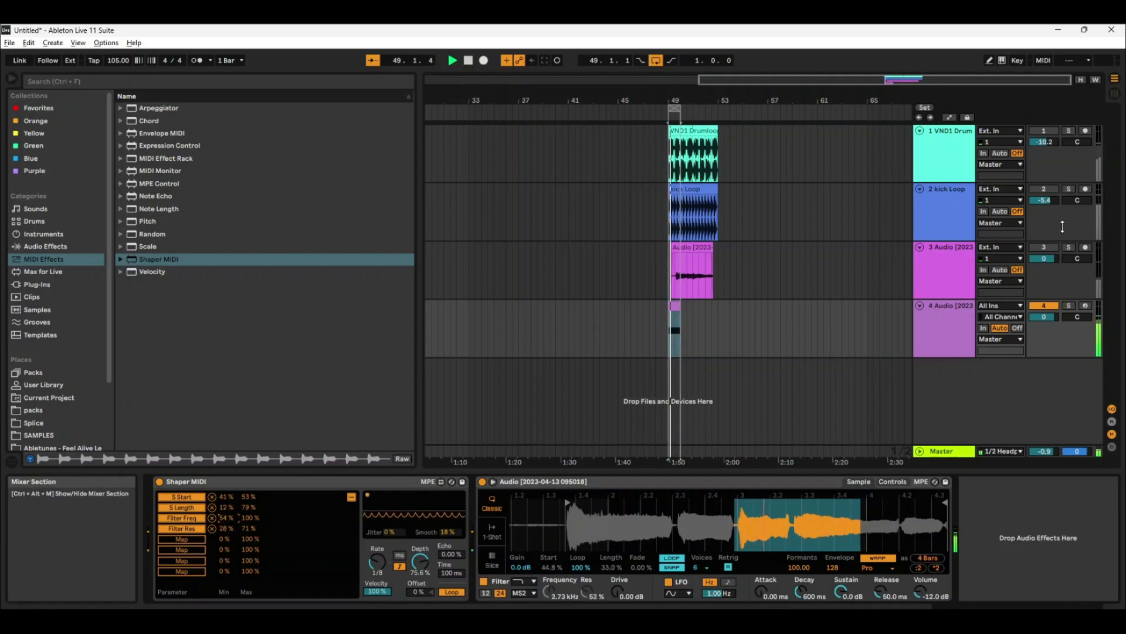
# Step: Activate the kick Loop track, set the target minimums to 17 % Start, 37 % Length and 47 % Filter Freq, and audition the loop
pyautogui.click(1045, 192)
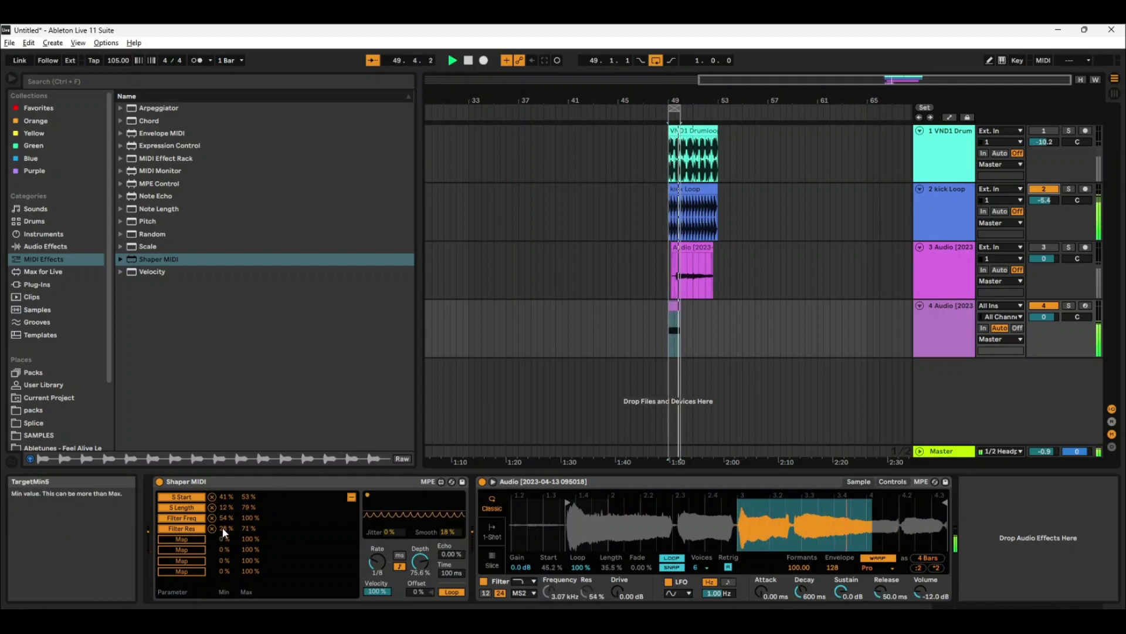
pyautogui.moveTo(225, 518); pyautogui.dragTo(230, 494)
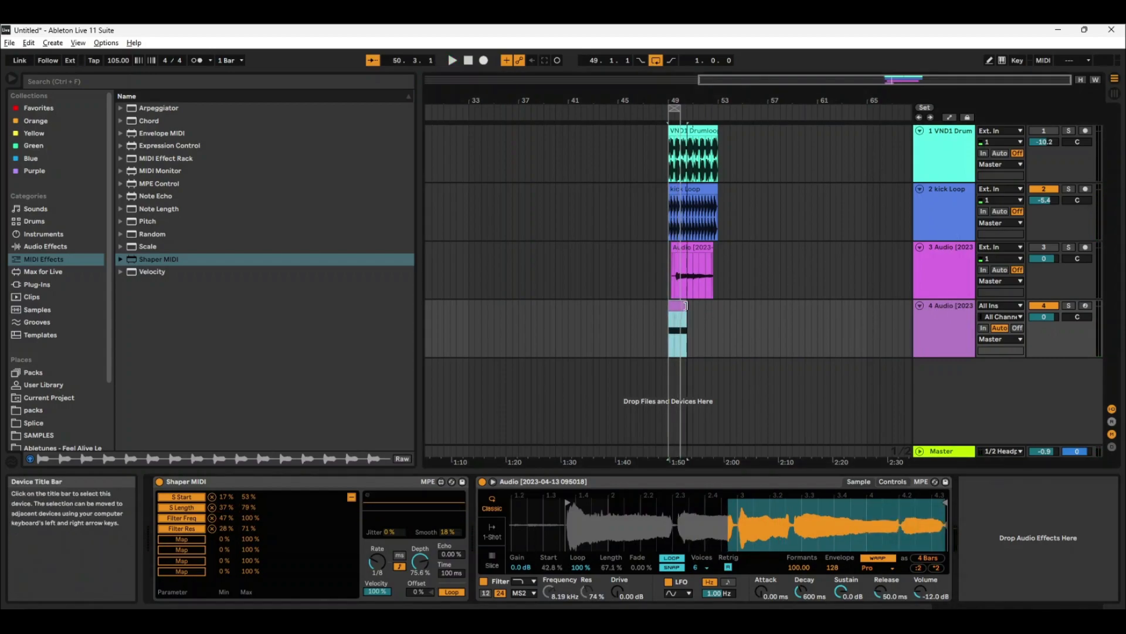
pyautogui.press('space')
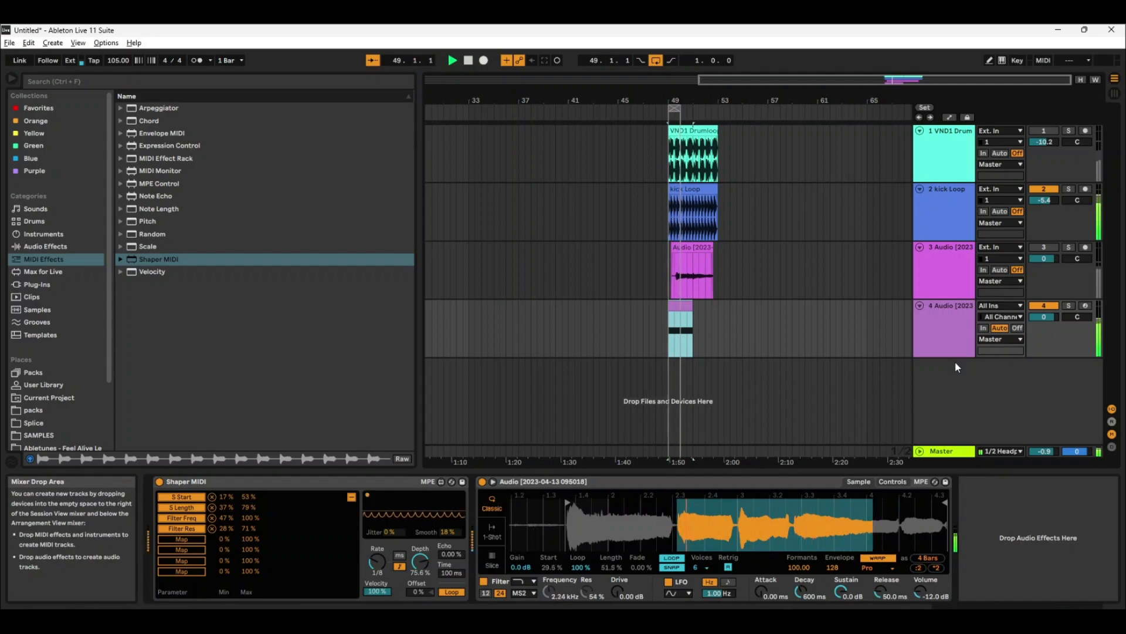
# Step: Duplicate the Simpler track, then pan the original to 22R and the copy to the opposite side
pyautogui.rightClick(947, 322)
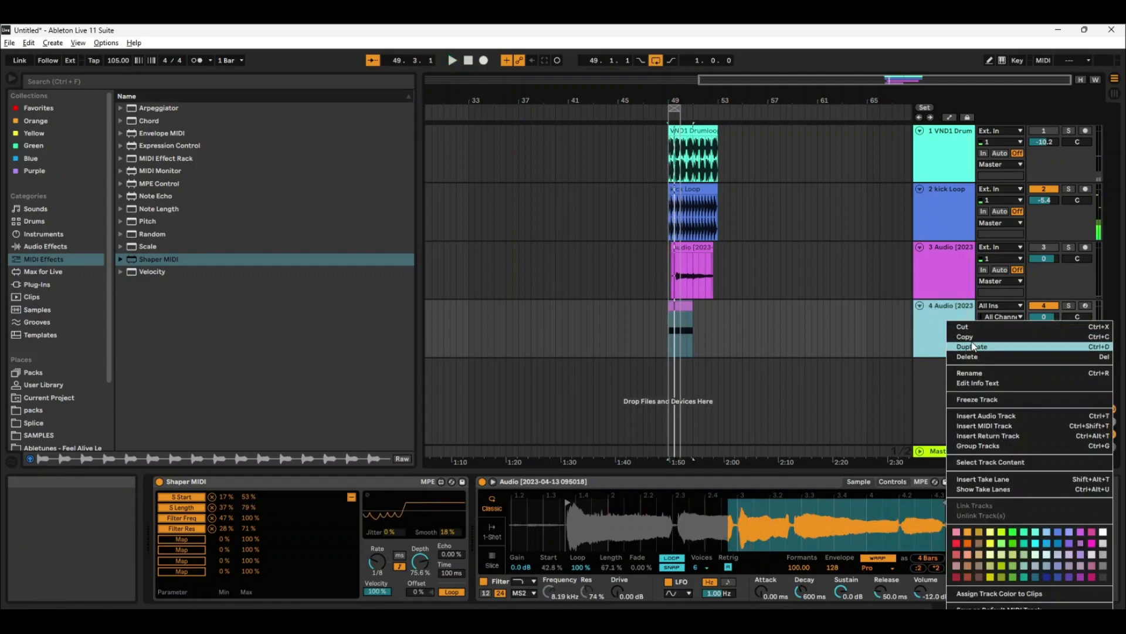
pyautogui.click(989, 396)
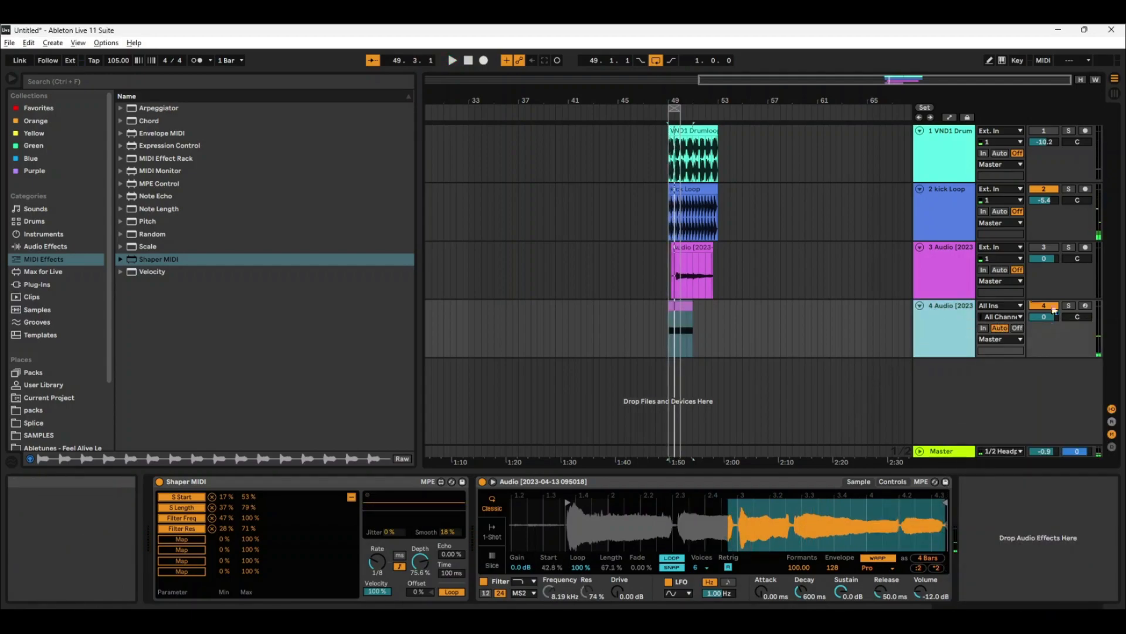
pyautogui.hotkey('ctrl', 'd')
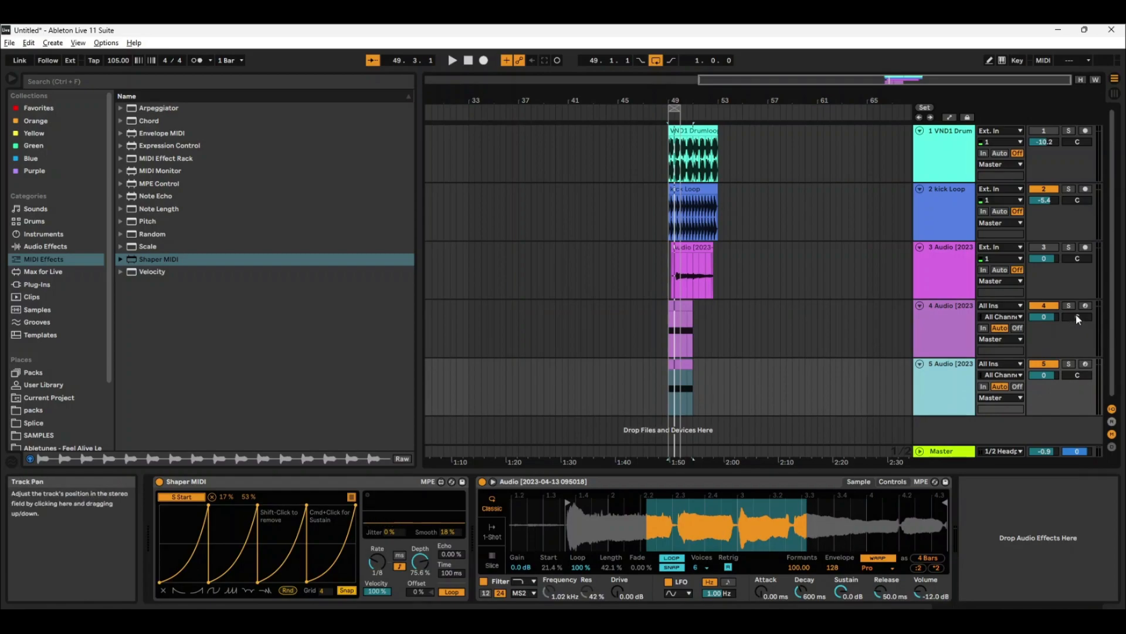
pyautogui.moveTo(1076, 315); pyautogui.dragTo(1076, 312)
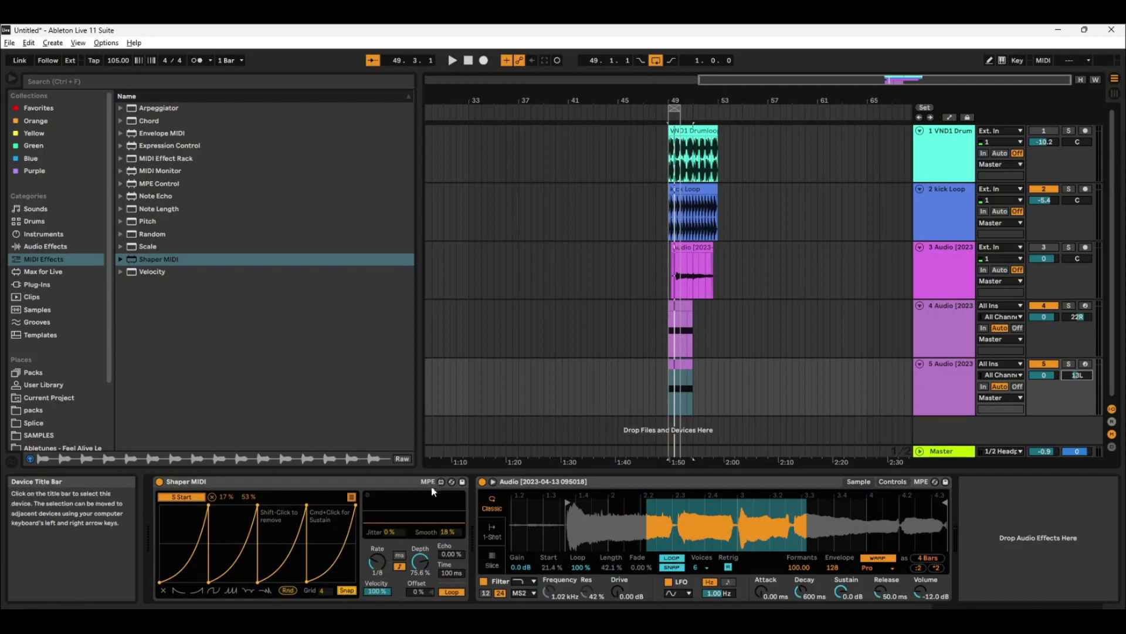
# Step: On the duplicate track's Shaper MIDI, set the Filter Freq minimum to 16 %, smoothing to 6 % and depth to 58.3 %
pyautogui.click(351, 498)
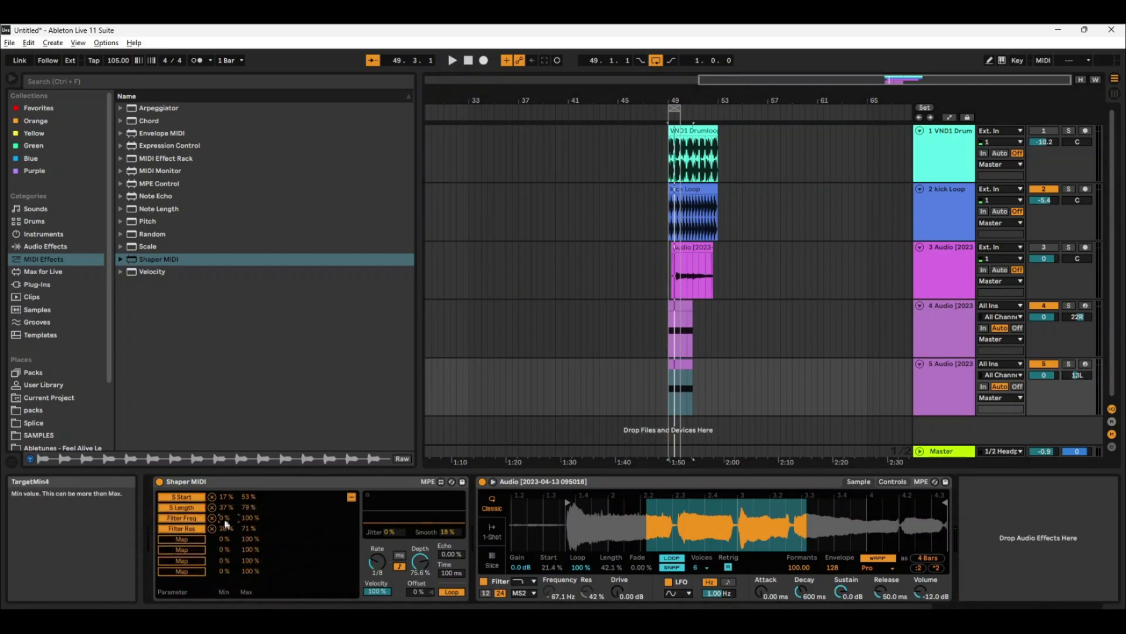
pyautogui.press('space')
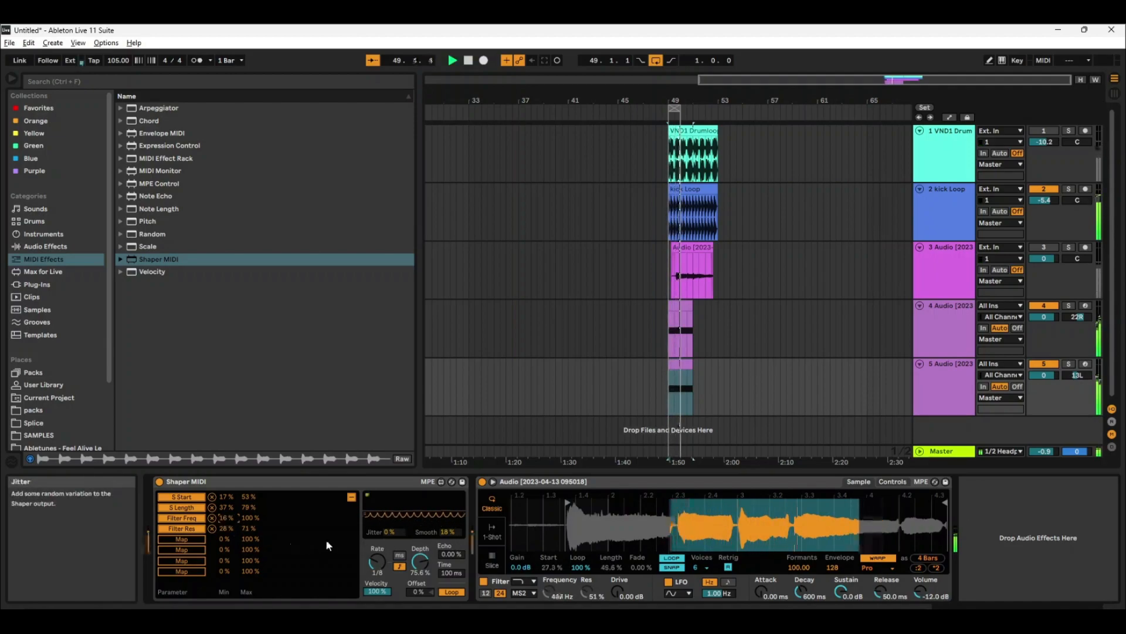
pyautogui.moveTo(431, 547)
pyautogui.mouseDown()
pyautogui.moveTo(432, 557)
pyautogui.moveTo(445, 543)
pyautogui.mouseUp()
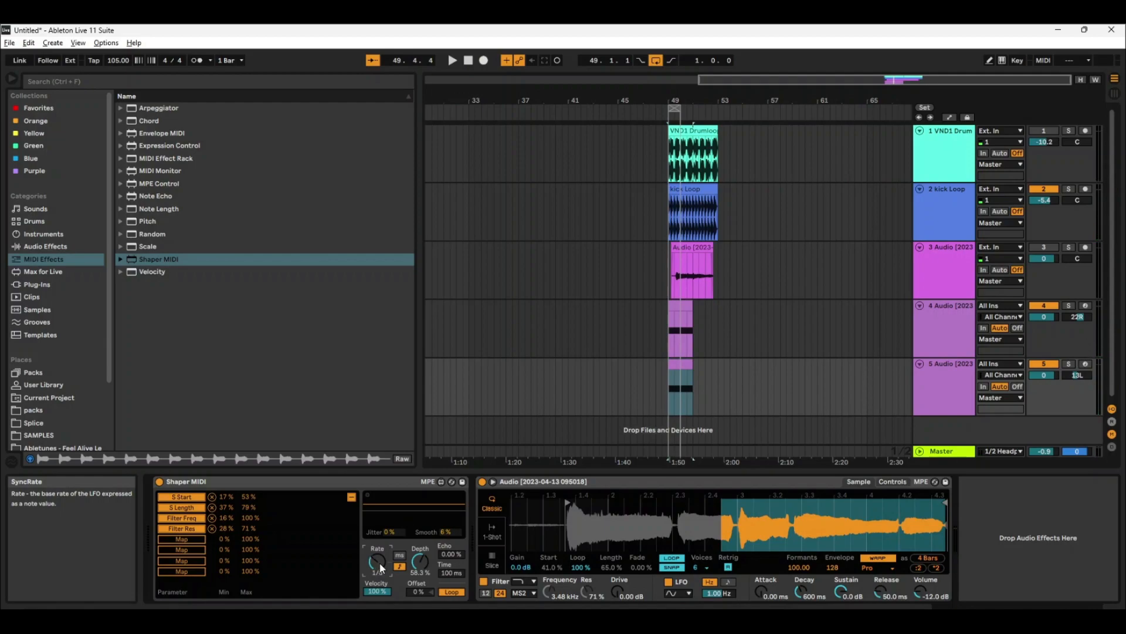
# Step: Apply the single falling curve preset to the duplicate's Shaper MIDI and compare both Simpler tracks during playback
pyautogui.click(352, 497)
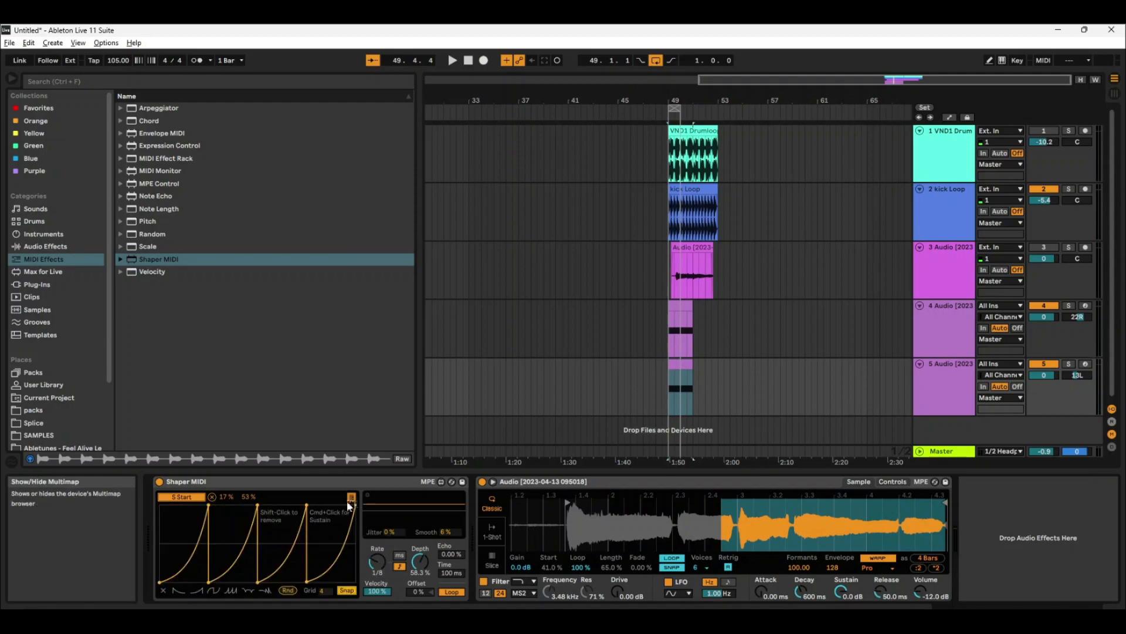
pyautogui.click(176, 589)
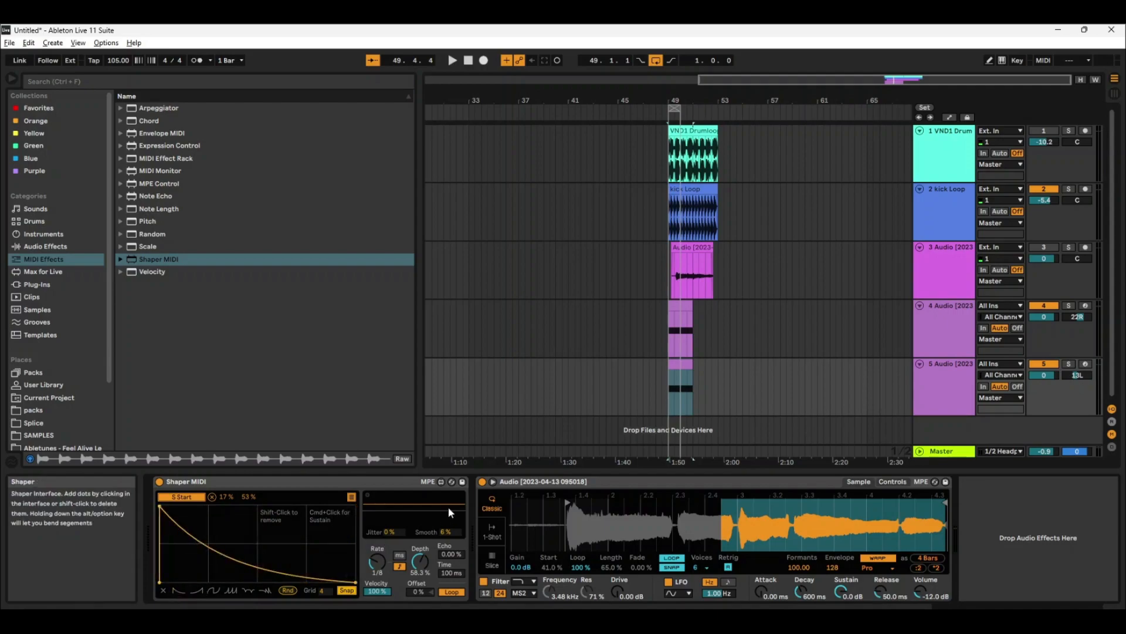
pyautogui.press('space')
pyautogui.click(942, 327)
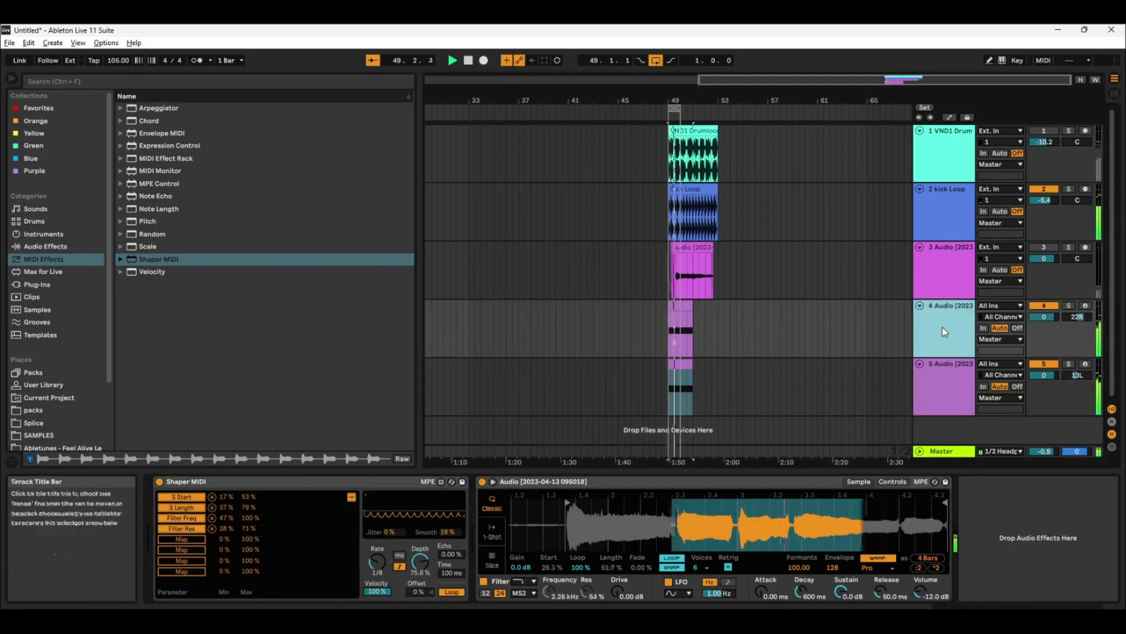
pyautogui.click(958, 388)
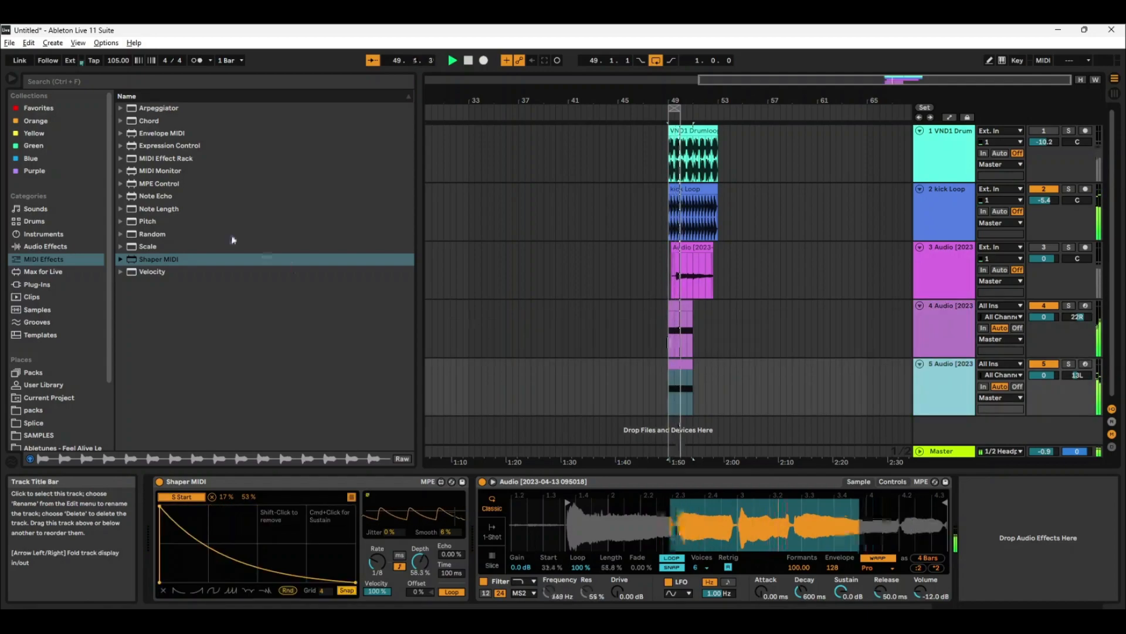
# Step: Find the Delay audio effect, add it to the left-panned Simpler track and set its Dry/Wet to 15 %
pyautogui.click(72, 79)
pyautogui.write('delay')
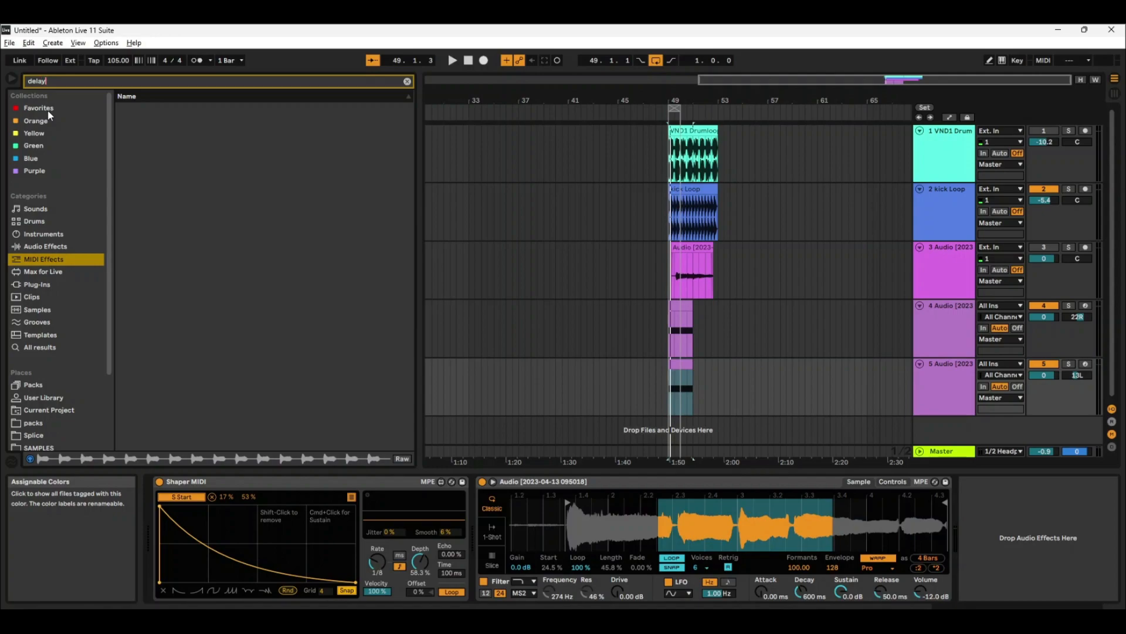
pyautogui.click(31, 248)
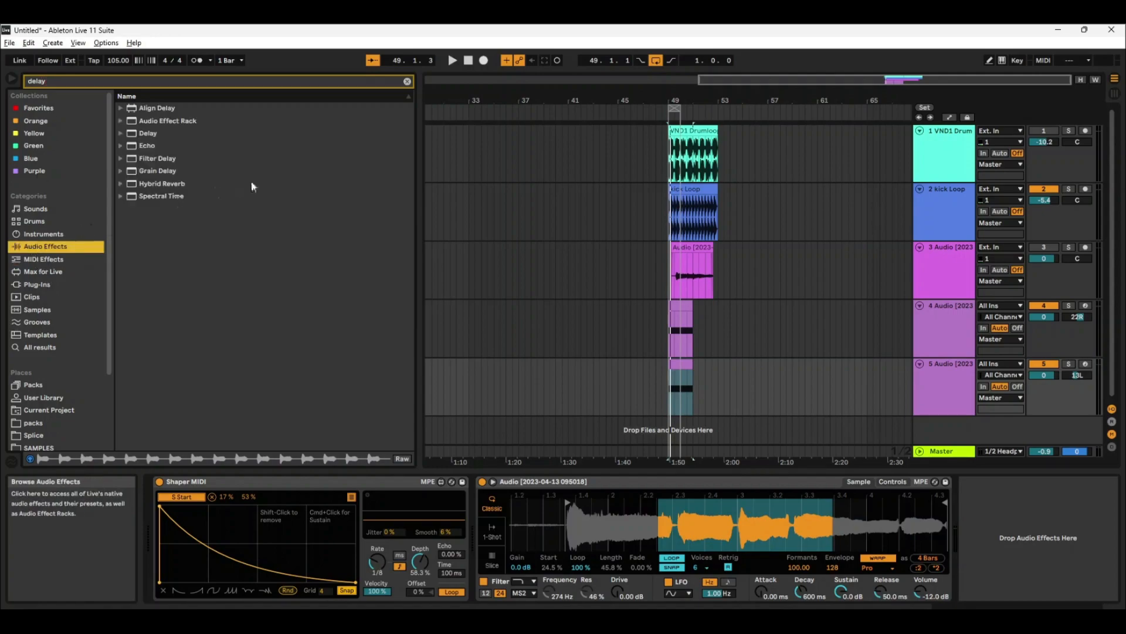
pyautogui.moveTo(144, 134); pyautogui.dragTo(614, 295)
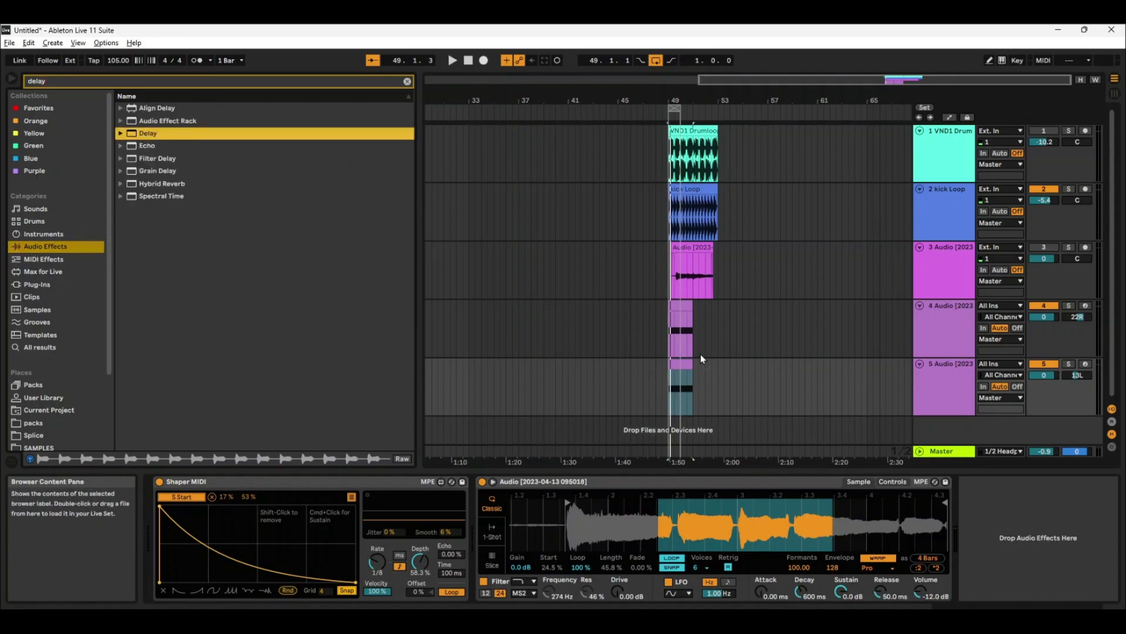
pyautogui.moveTo(690, 346); pyautogui.dragTo(694, 371)
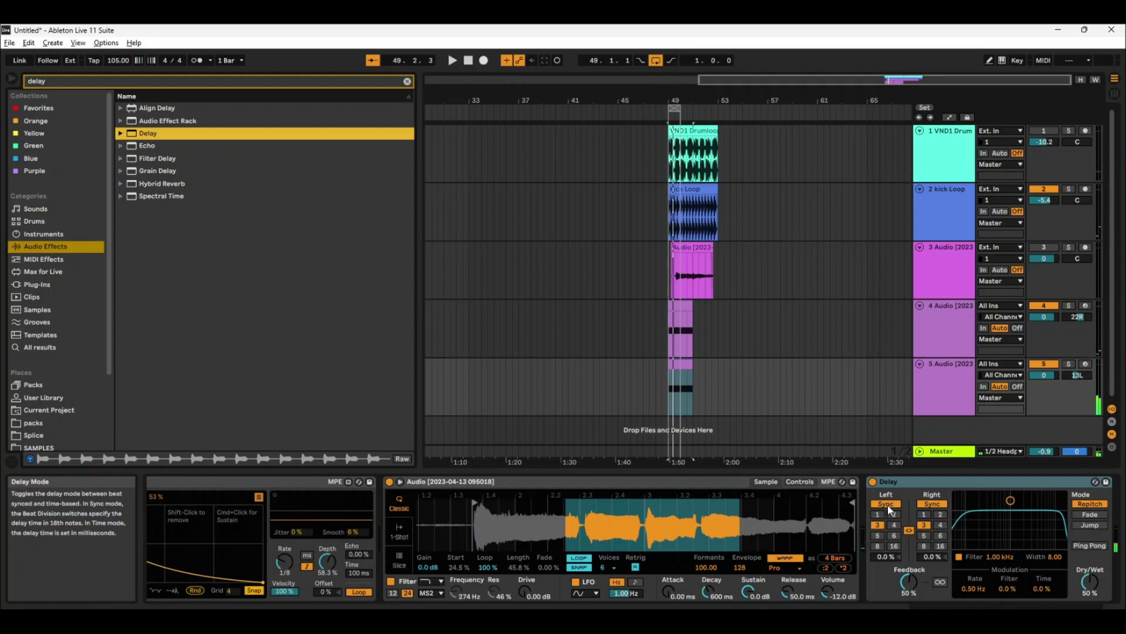
pyautogui.moveTo(1090, 581); pyautogui.dragTo(1089, 592)
pyautogui.press('space')
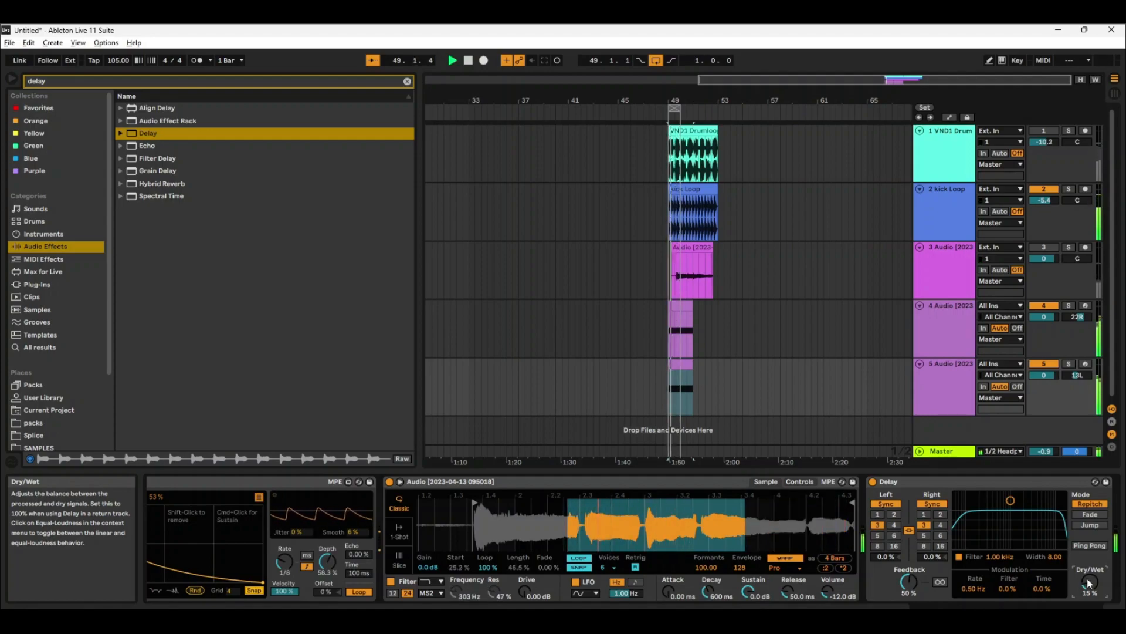
# Step: Lower the right-panned Simpler track's volume to -5.0 dB and duplicate that track
pyautogui.moveTo(1049, 319); pyautogui.dragTo(1049, 329)
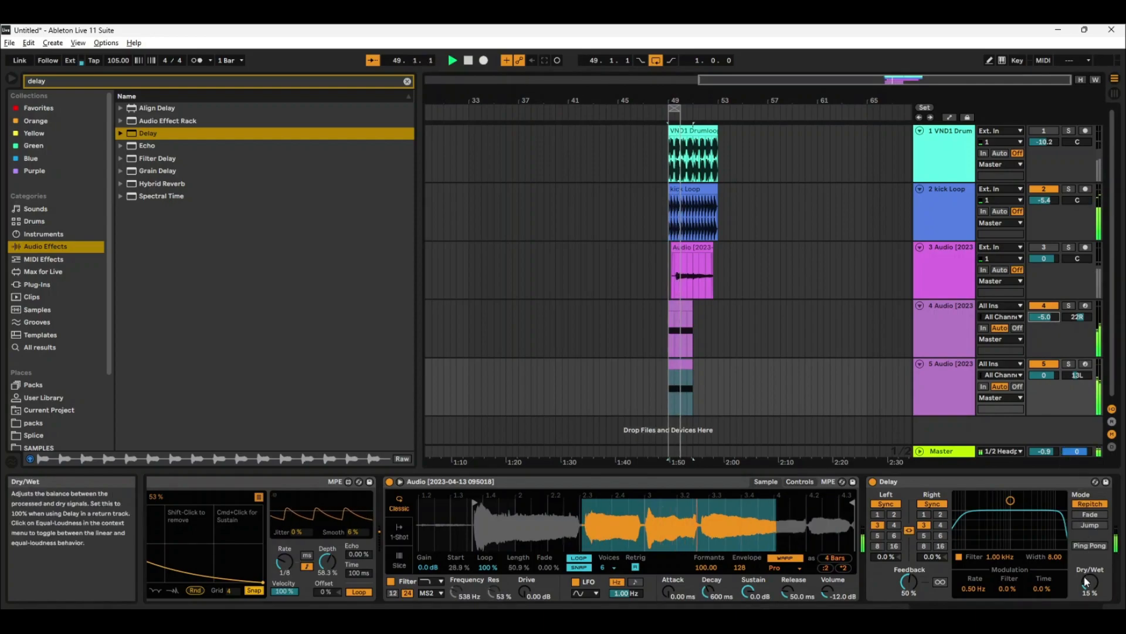
pyautogui.rightClick(956, 326)
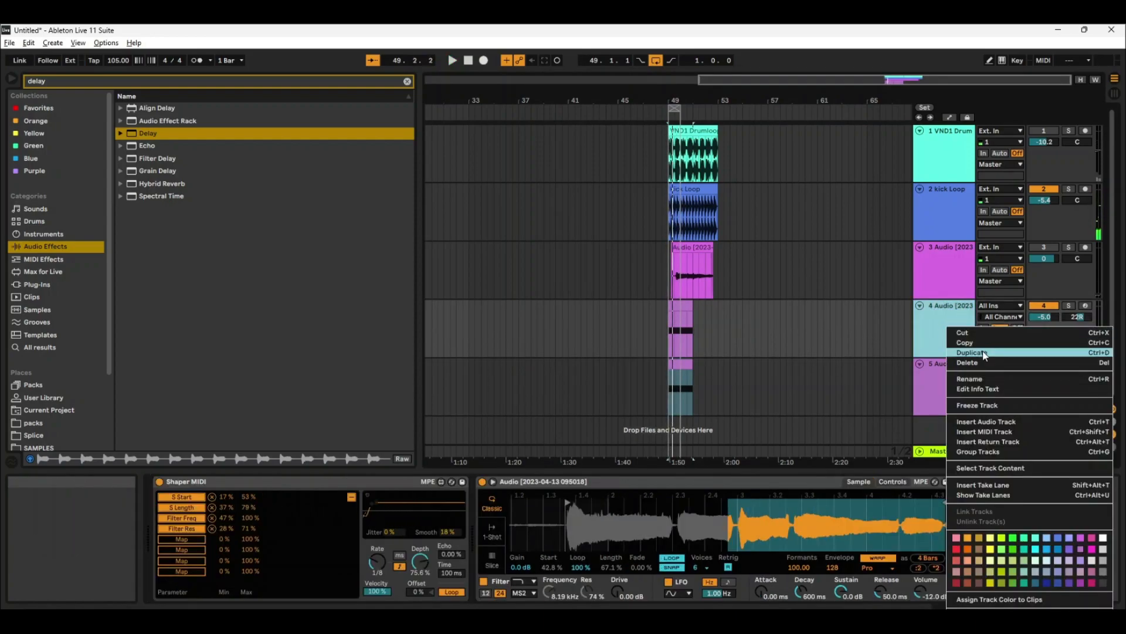
pyautogui.press('Escape')
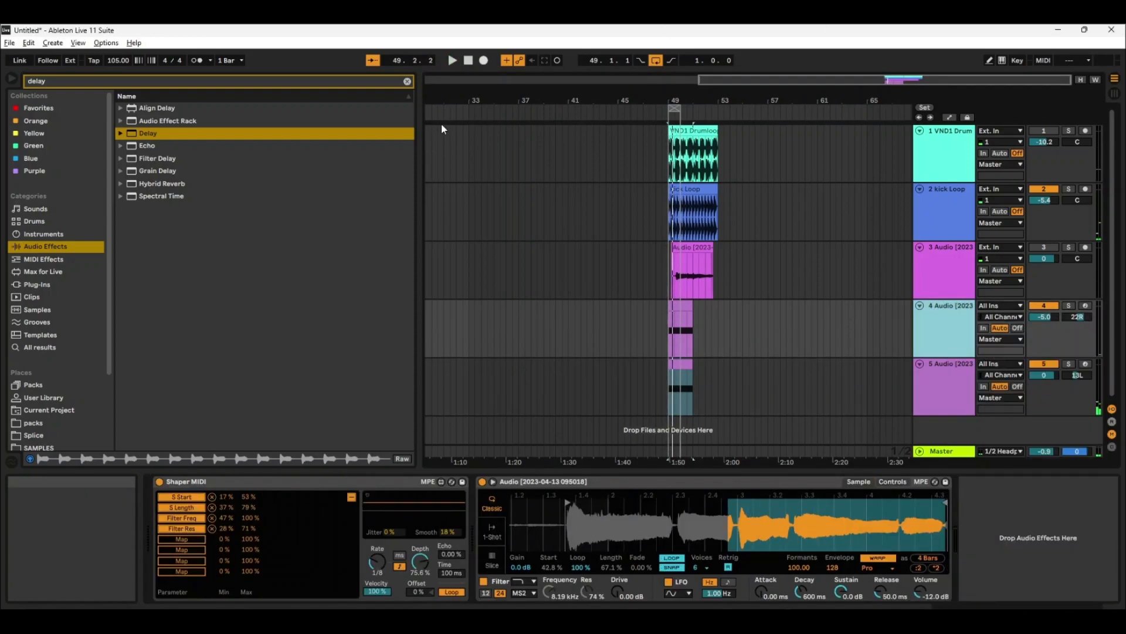
pyautogui.hotkey('ctrl', 'd')
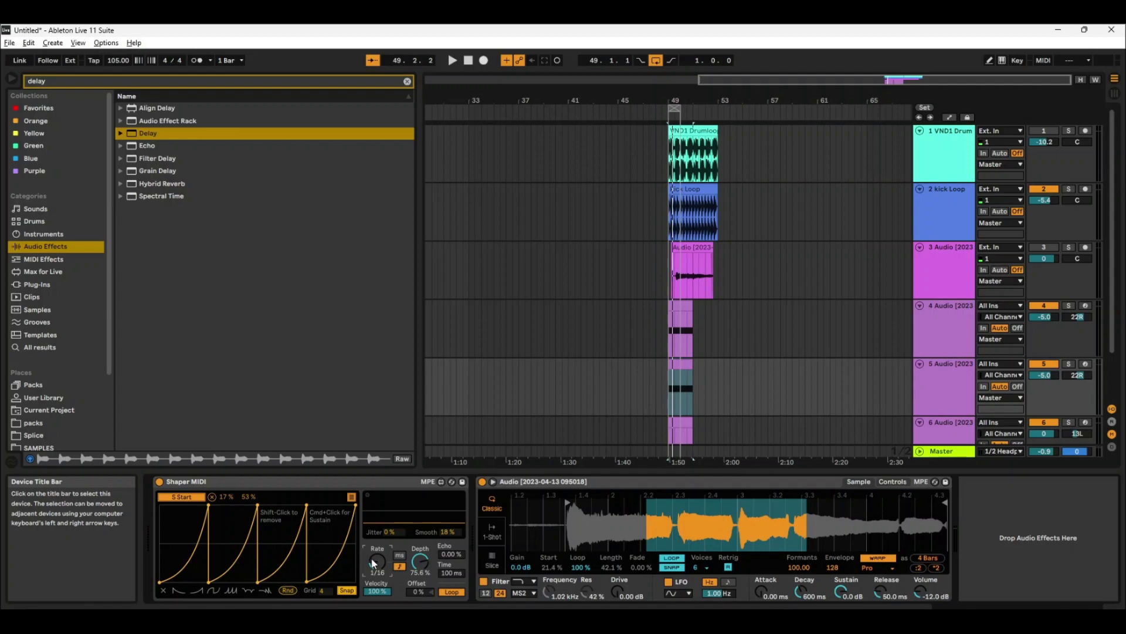
# Step: Set the new copy's Simpler to Beats warp mode with transient looping off and envelope 55, and play the loop
pyautogui.click(880, 567)
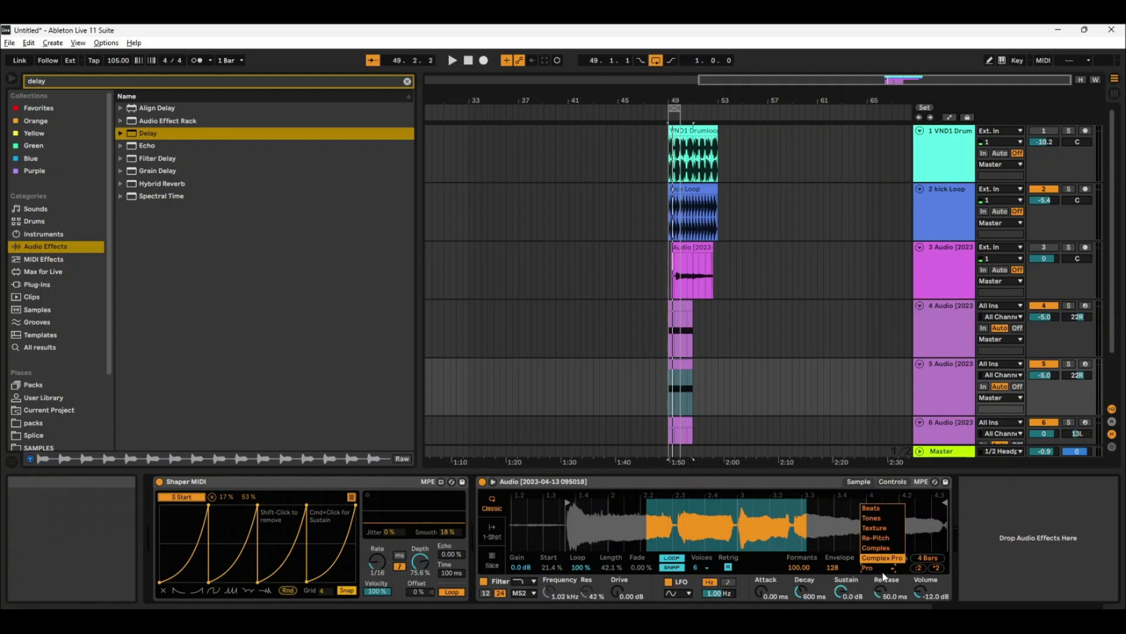
pyautogui.click(872, 508)
pyautogui.click(815, 568)
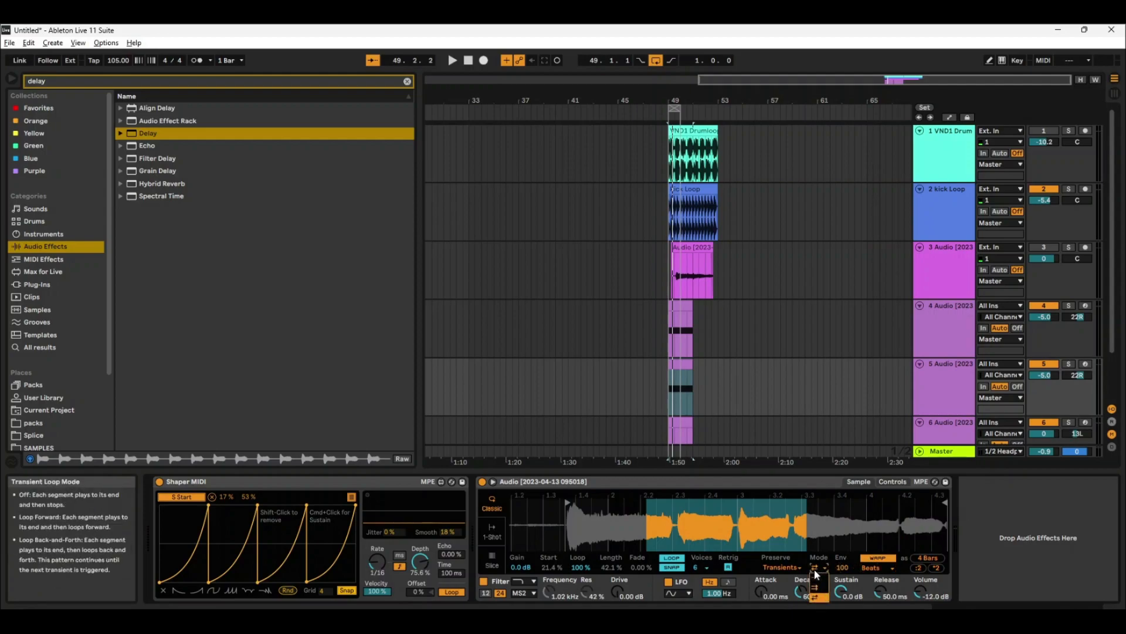
pyautogui.click(819, 581)
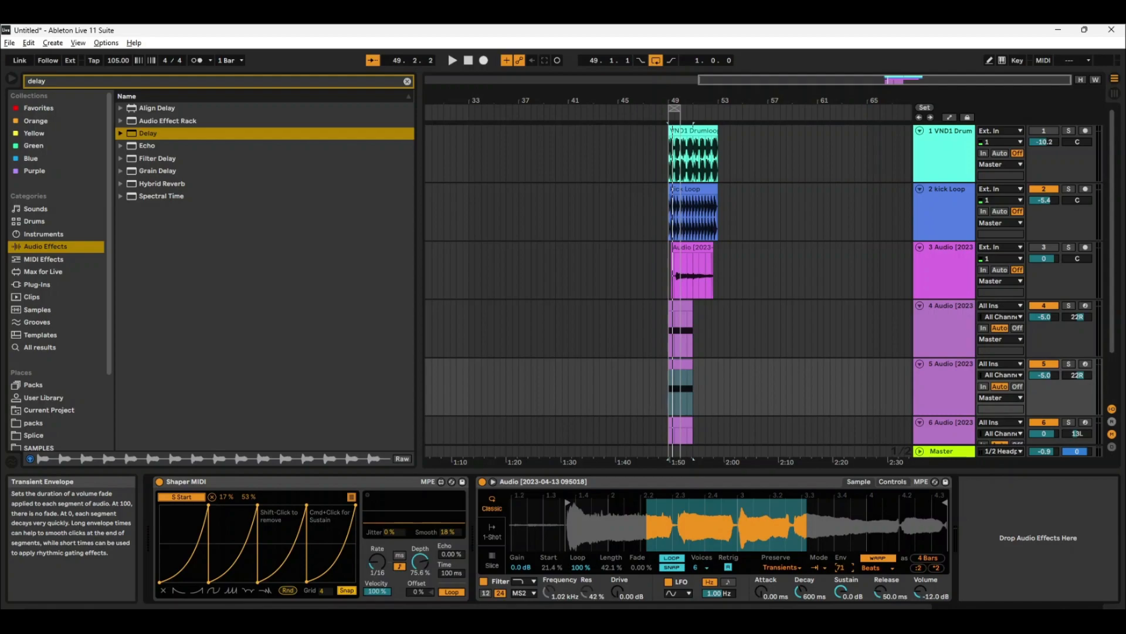
pyautogui.press('space')
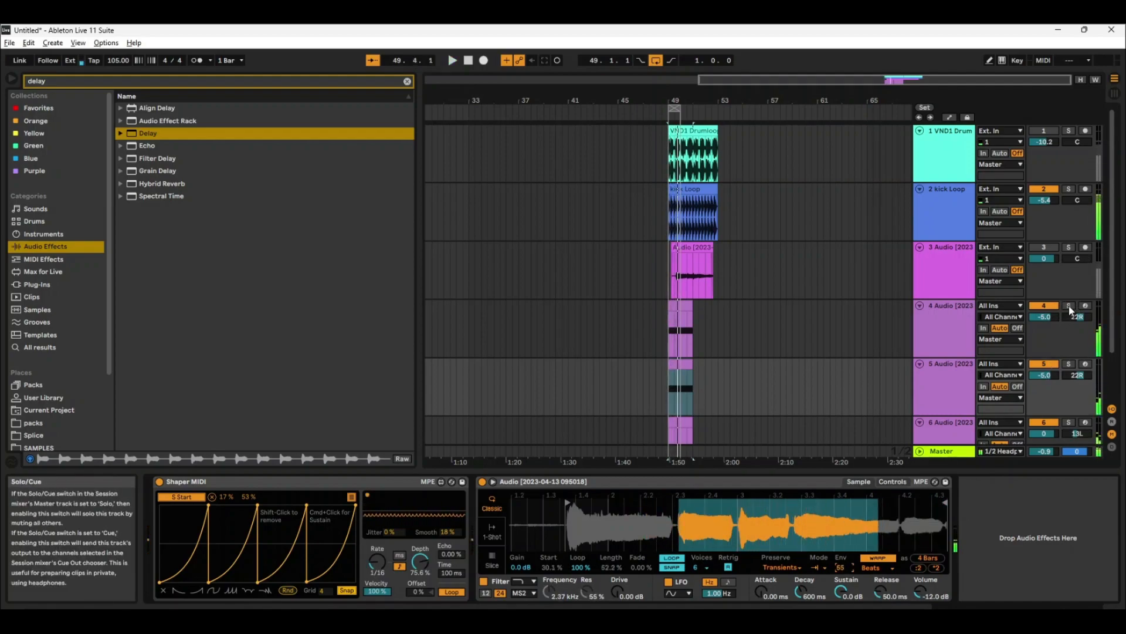
# Step: Solo and centre the new copy, and set its Simpler decay to 414 ms, sustain to -6.0 dB and volume to -7.43 dB
pyautogui.click(958, 379)
pyautogui.press('space')
pyautogui.click(1069, 364)
pyautogui.press('space')
pyautogui.press('space')
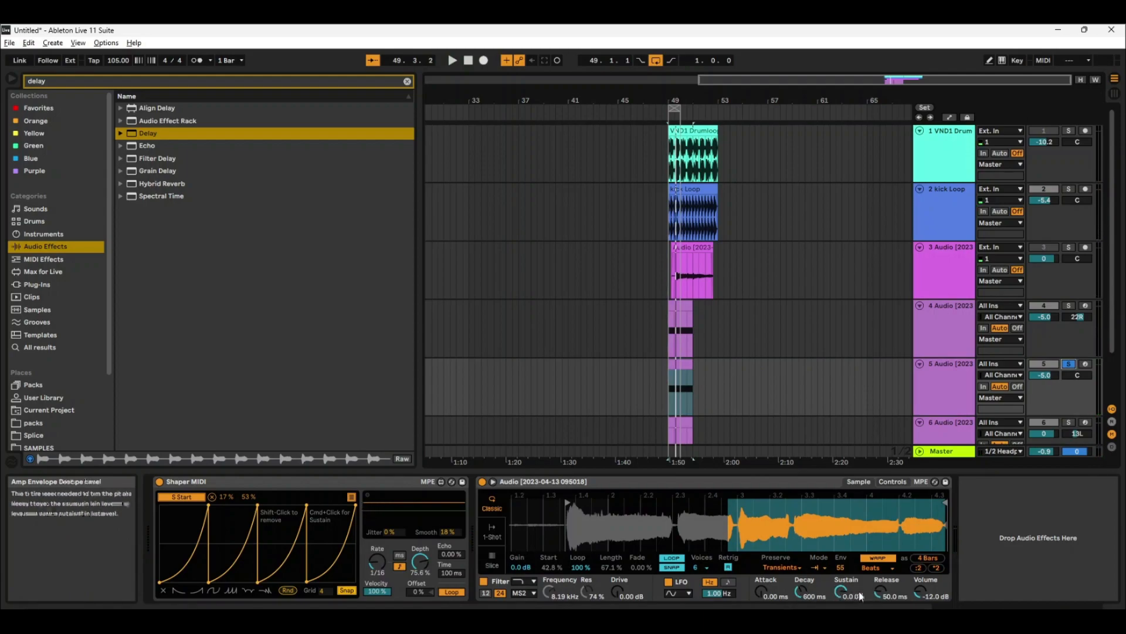
pyautogui.press('space')
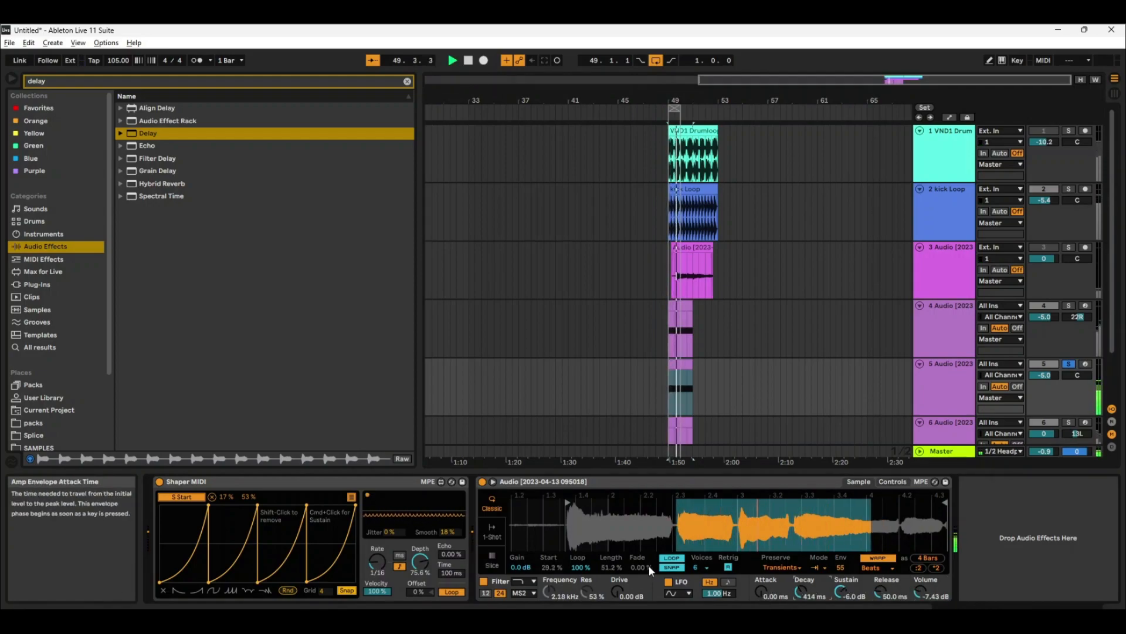
# Step: Set the soloed Simpler to 24 voices, 12 dB filter slope, transient envelope 31 and volume 2.86 dB, trying 1-Shot but keeping Classic mode
pyautogui.click(698, 567)
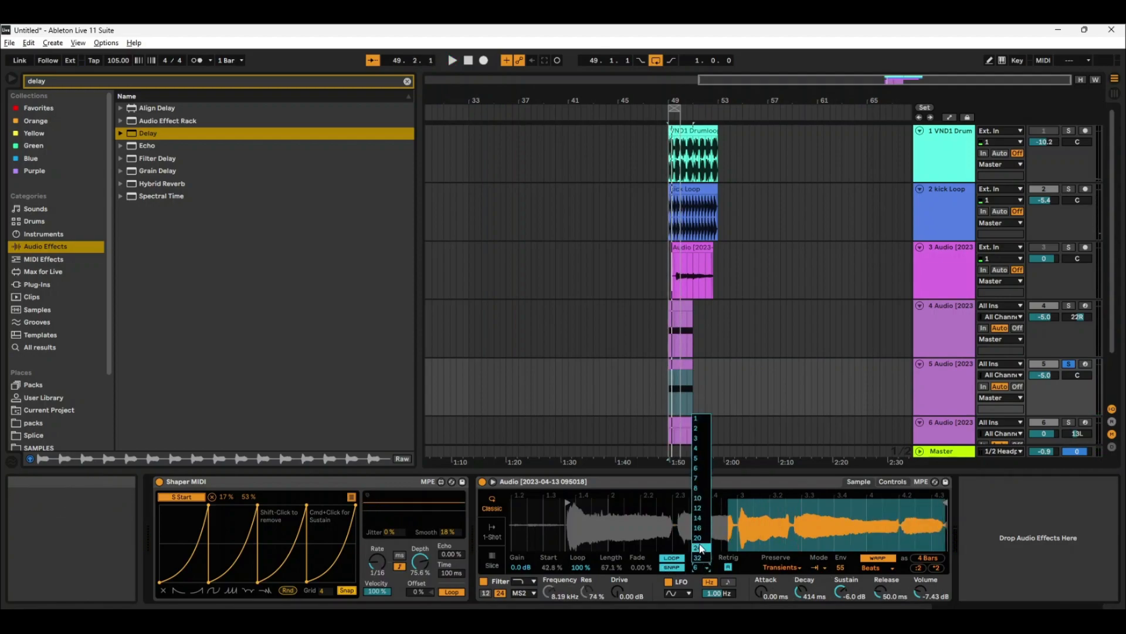
pyautogui.click(700, 547)
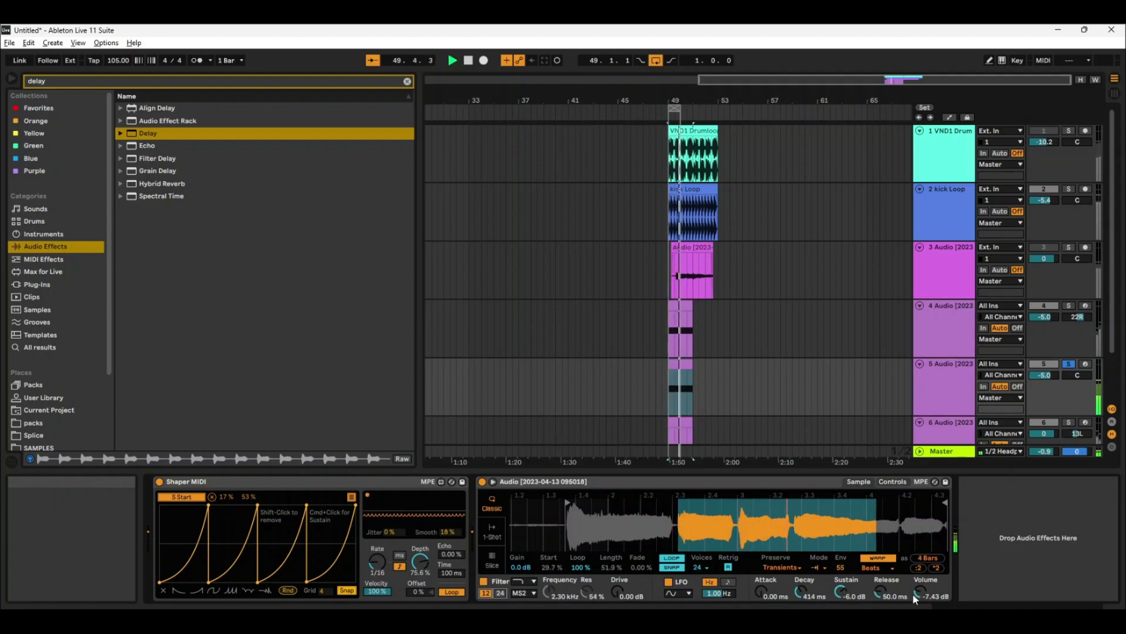
pyautogui.click(494, 532)
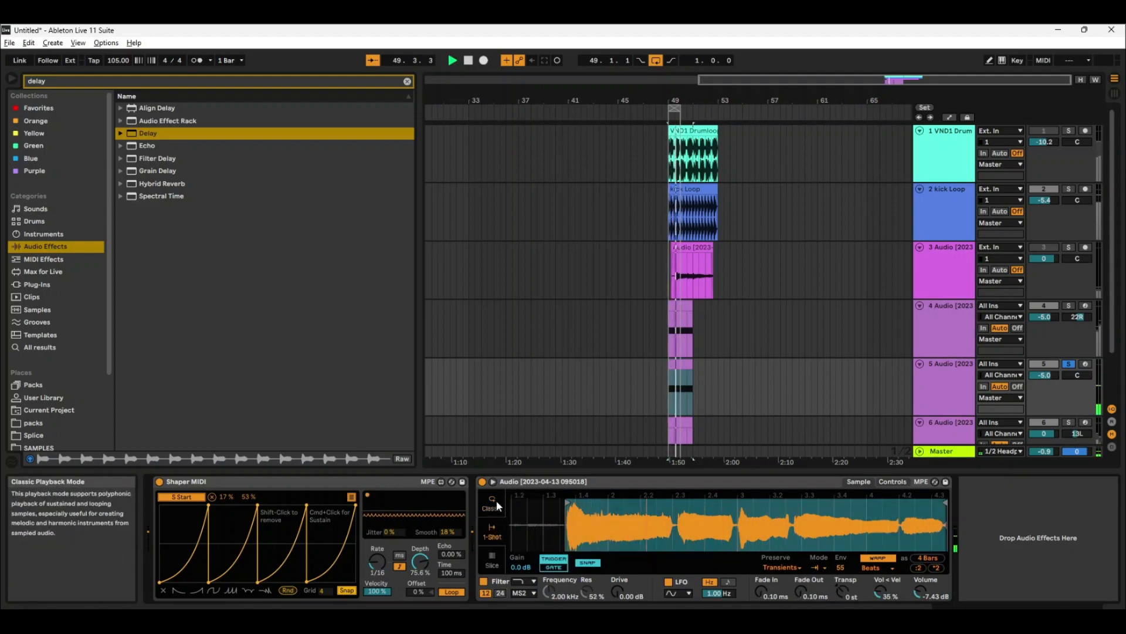
pyautogui.click(496, 504)
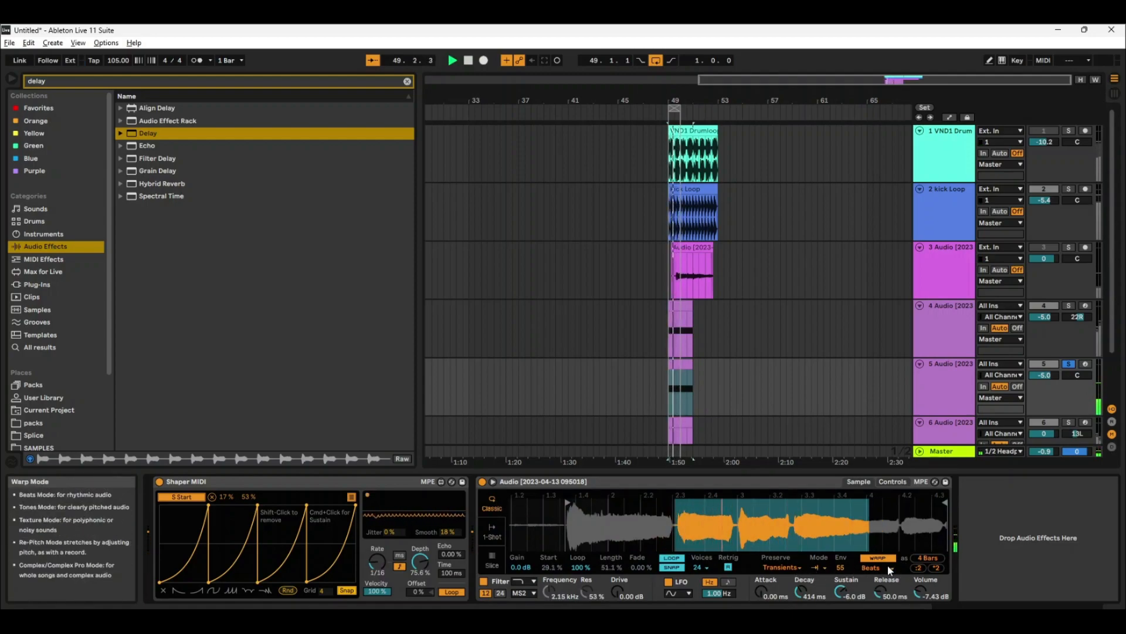
pyautogui.moveTo(840, 568); pyautogui.dragTo(840, 583)
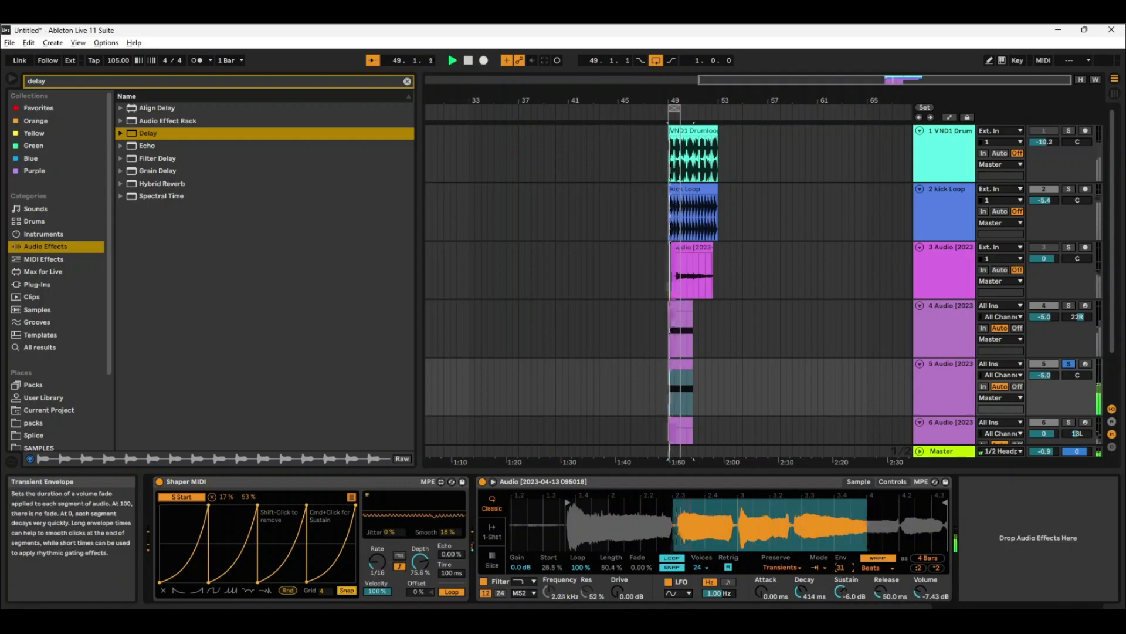
pyautogui.moveTo(920, 592); pyautogui.dragTo(920, 579)
# Step: In Shaper MIDI, set Length to 2–17 %, Filter Freq to 62–85 %, Filter Res minimum 35 %, smoothing 0 %, echo 21.3 % and time 509 ms
pyautogui.click(351, 497)
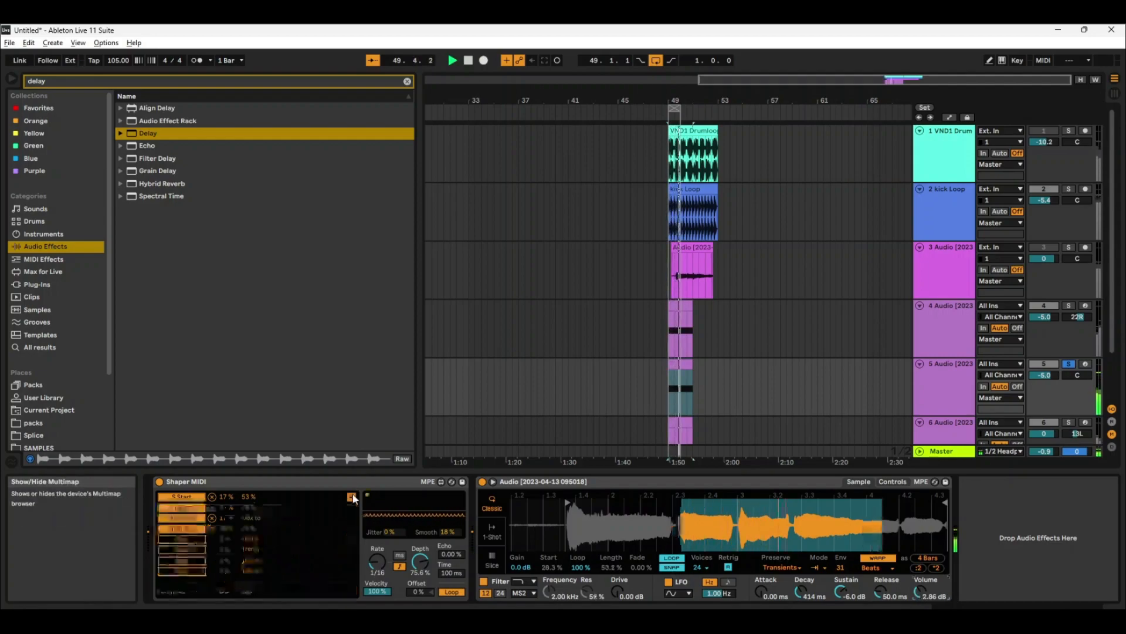
pyautogui.moveTo(224, 517); pyautogui.dragTo(248, 526)
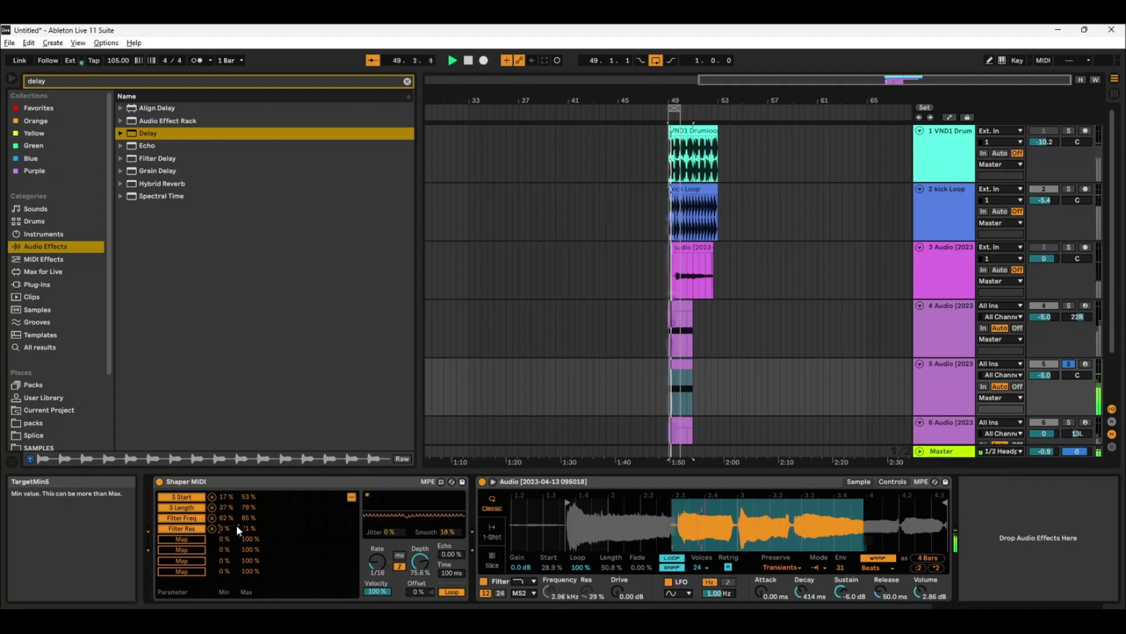
pyautogui.moveTo(223, 528); pyautogui.dragTo(246, 517)
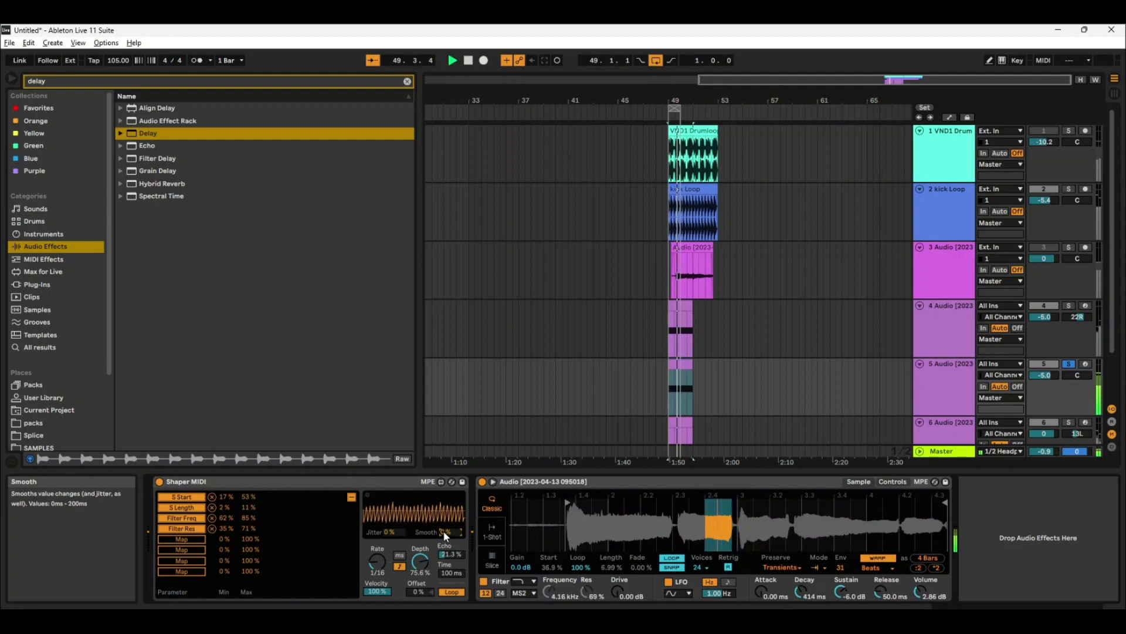
pyautogui.moveTo(248, 508); pyautogui.dragTo(249, 503)
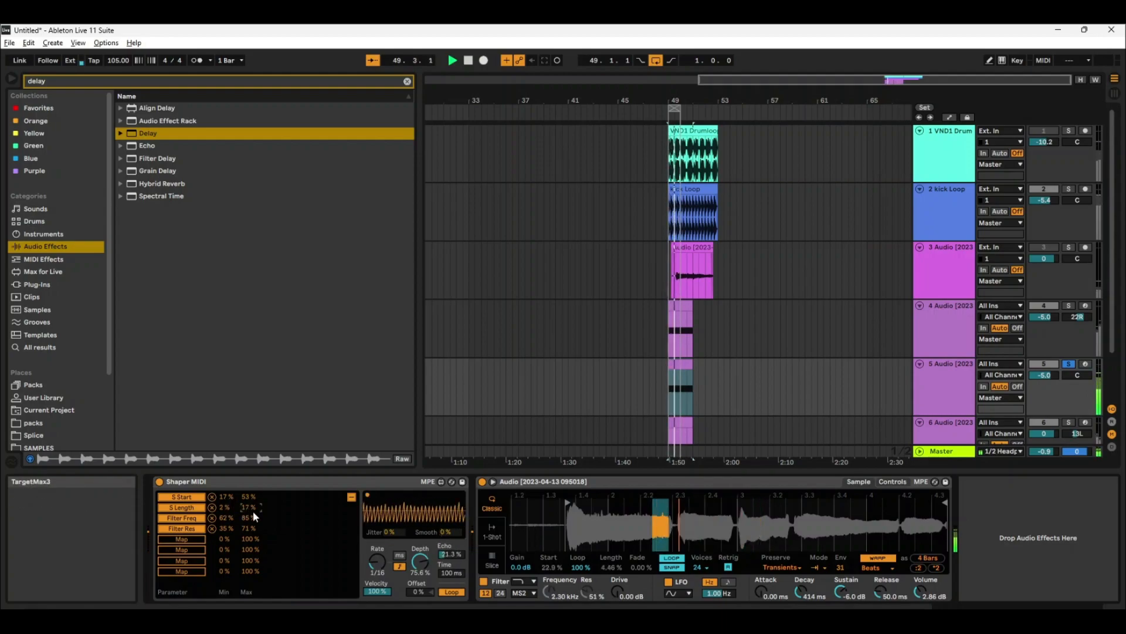
pyautogui.moveTo(451, 572)
pyautogui.mouseDown()
pyautogui.moveTo(451, 551)
pyautogui.moveTo(451, 569)
pyautogui.mouseUp()
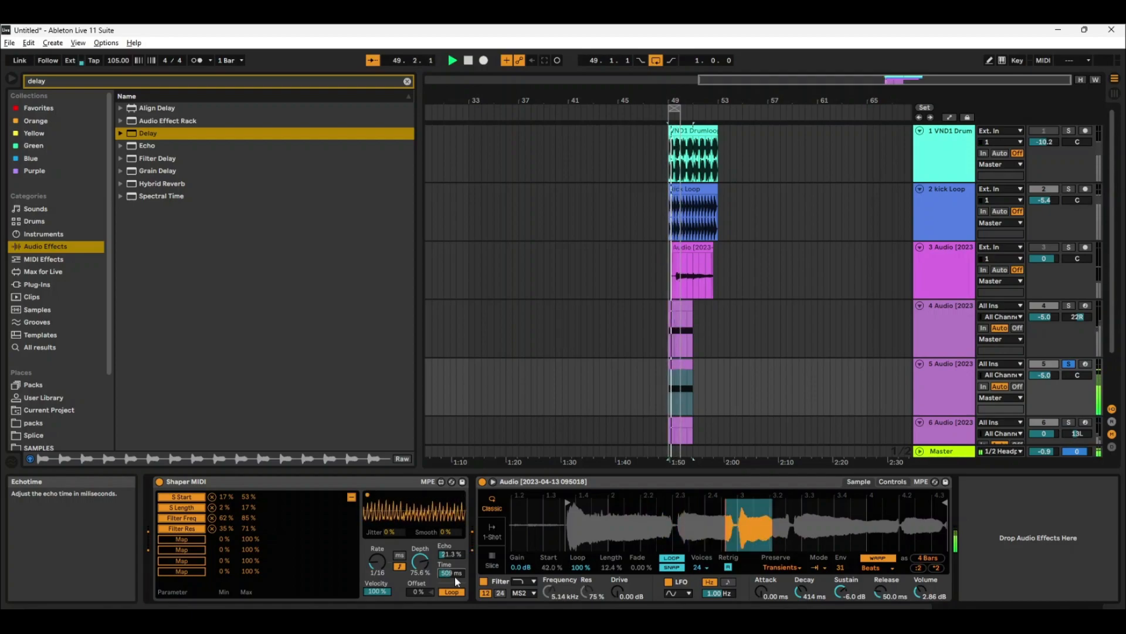
# Step: Turn off the centred copy's solo and fold the recorded audio track and the three Simpler tracks
pyautogui.click(1068, 364)
pyautogui.click(919, 247)
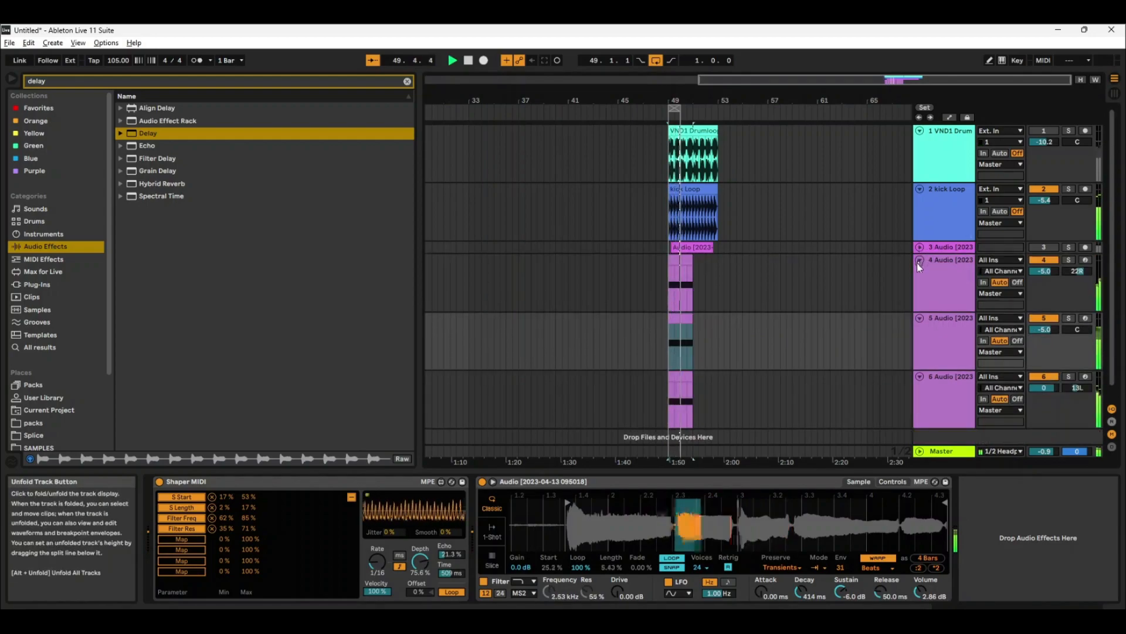
pyautogui.click(919, 259)
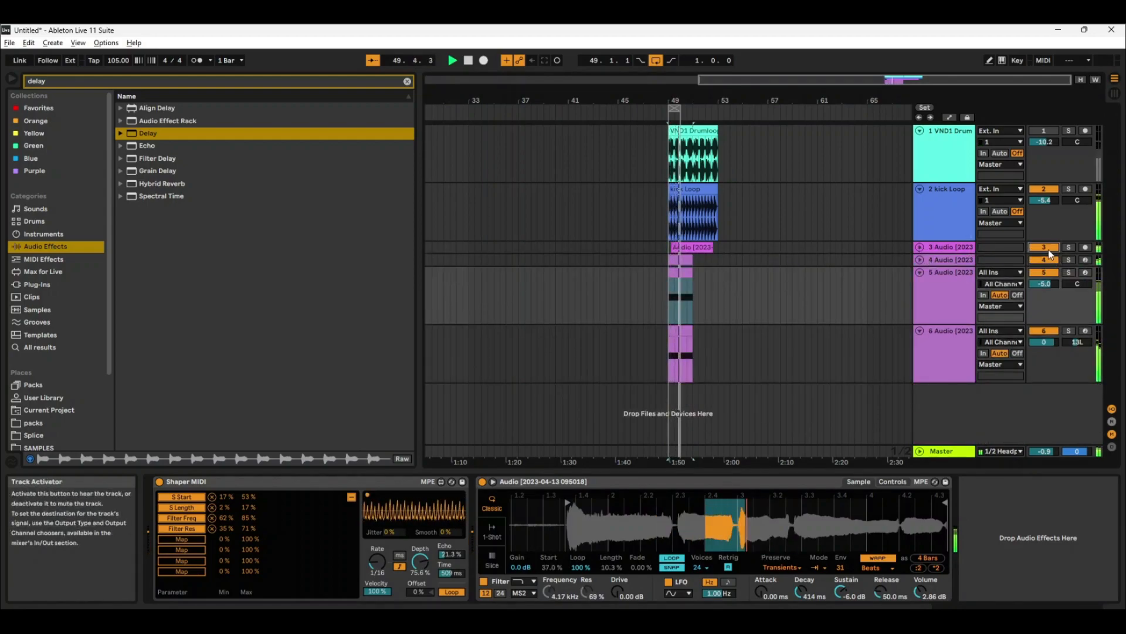
pyautogui.click(920, 272)
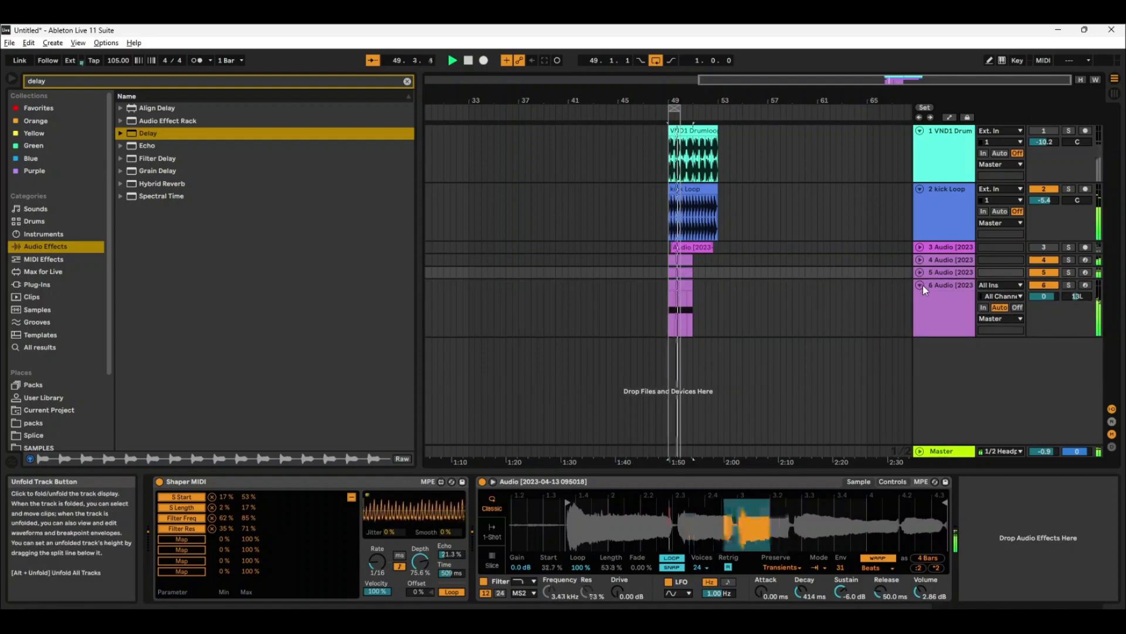
pyautogui.click(920, 285)
# Step: Group the recorded audio track with the three Simpler tracks
pyautogui.click(946, 248)
pyautogui.keyDown('shift'); pyautogui.click(944, 285); pyautogui.keyUp('shift')
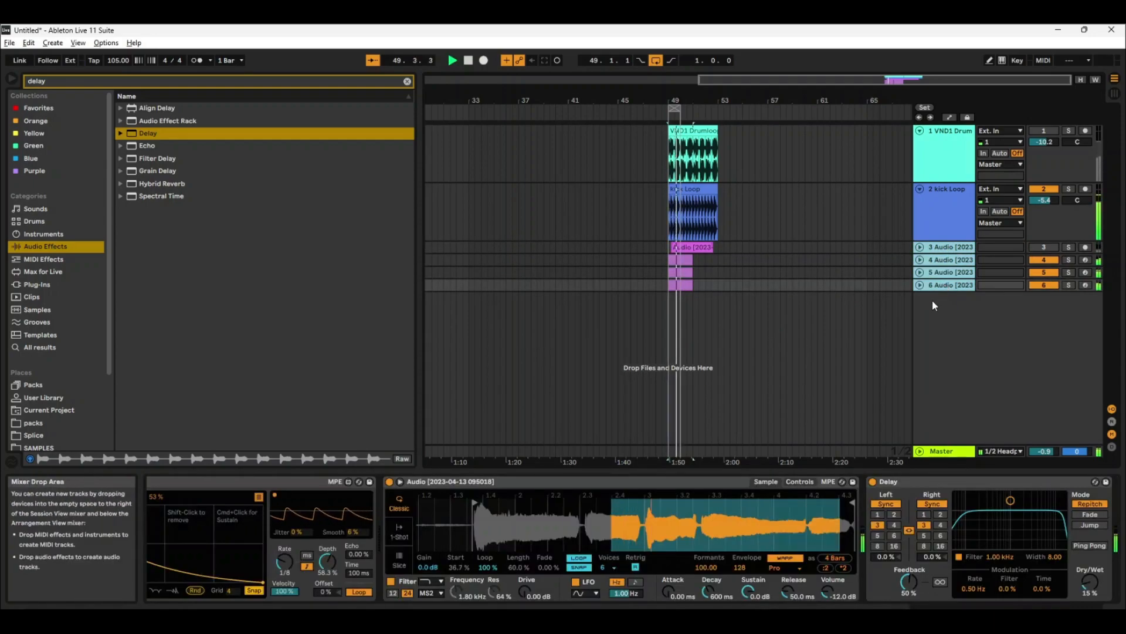
pyautogui.hotkey('ctrl', 'g')
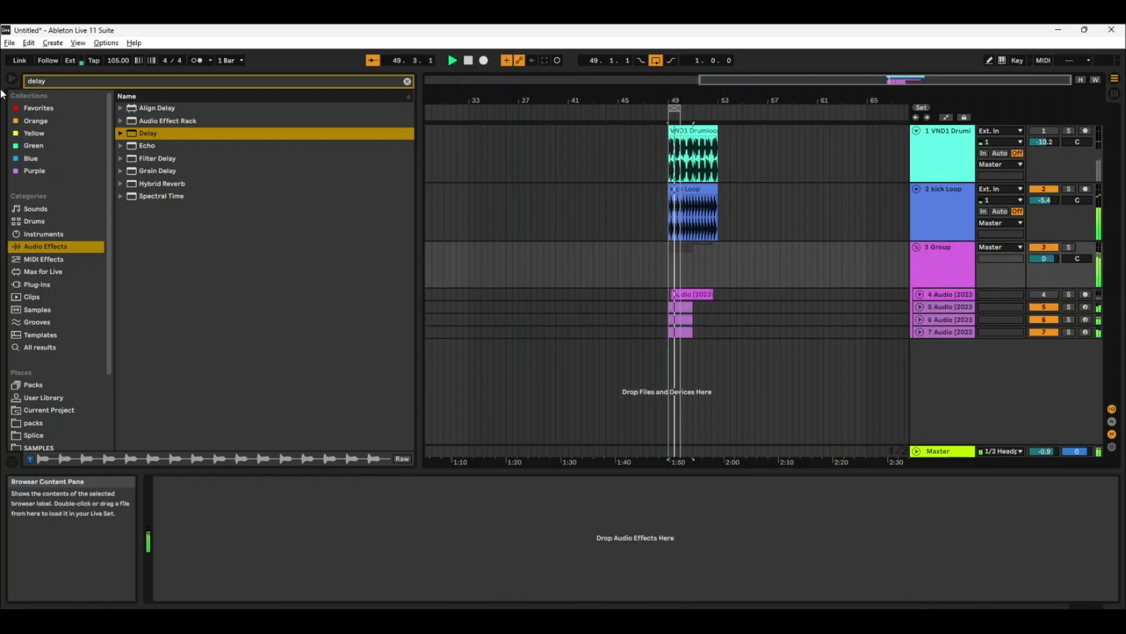
# Step: Add the VST3 plug-in Kickstart 2 to the group with its default curve and set the group's volume to -5.0 dB
pyautogui.write('kick')
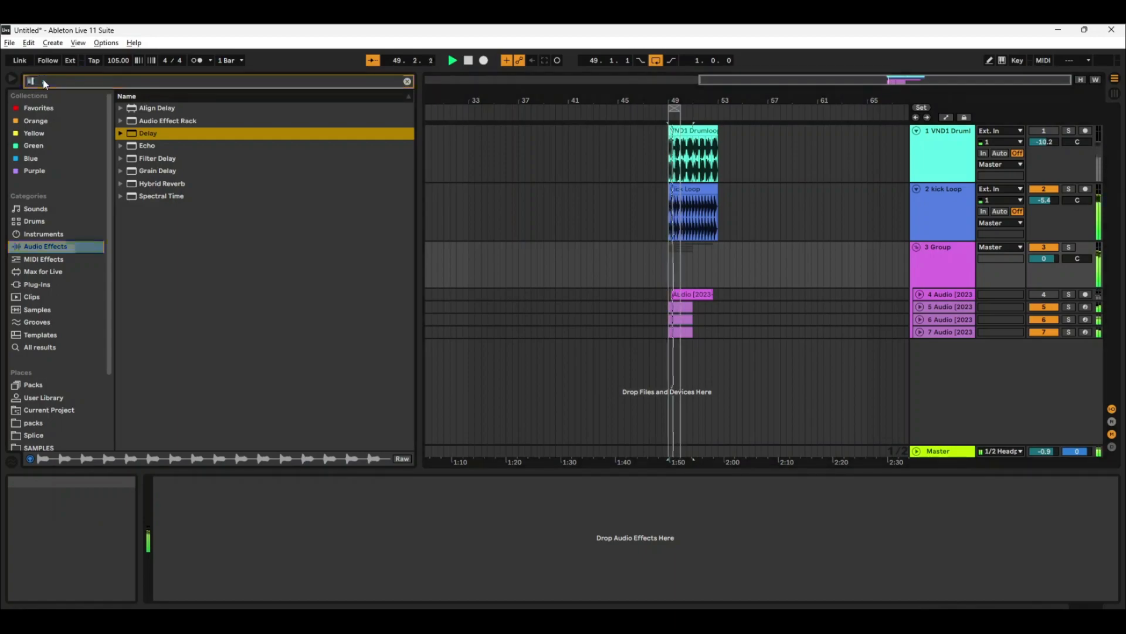
pyautogui.click(37, 284)
pyautogui.click(129, 134)
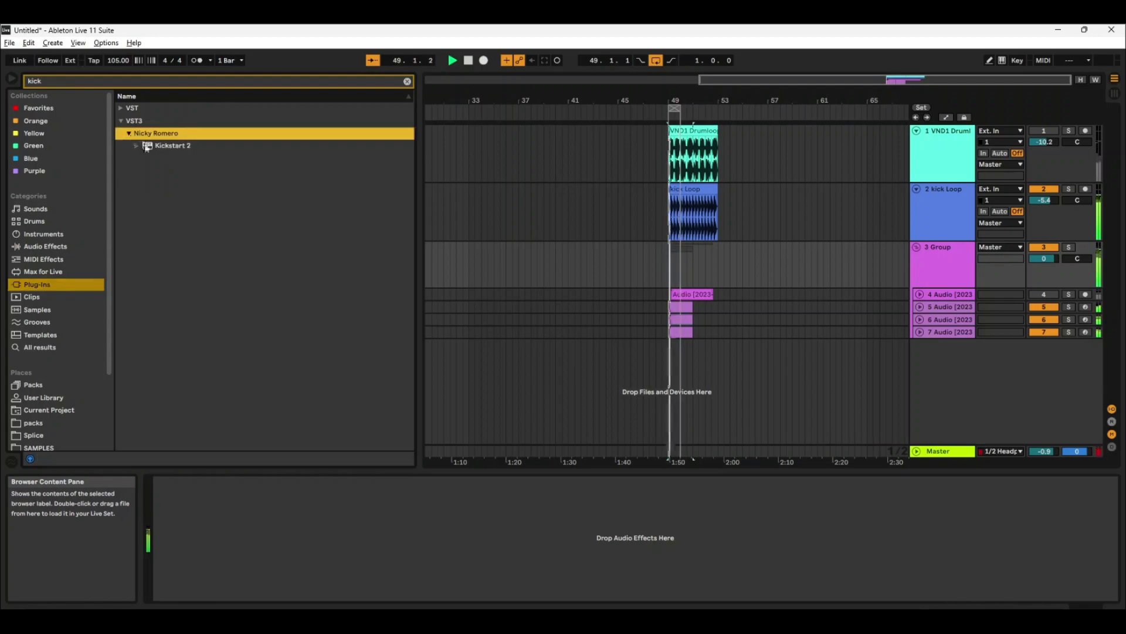
pyautogui.click(158, 146)
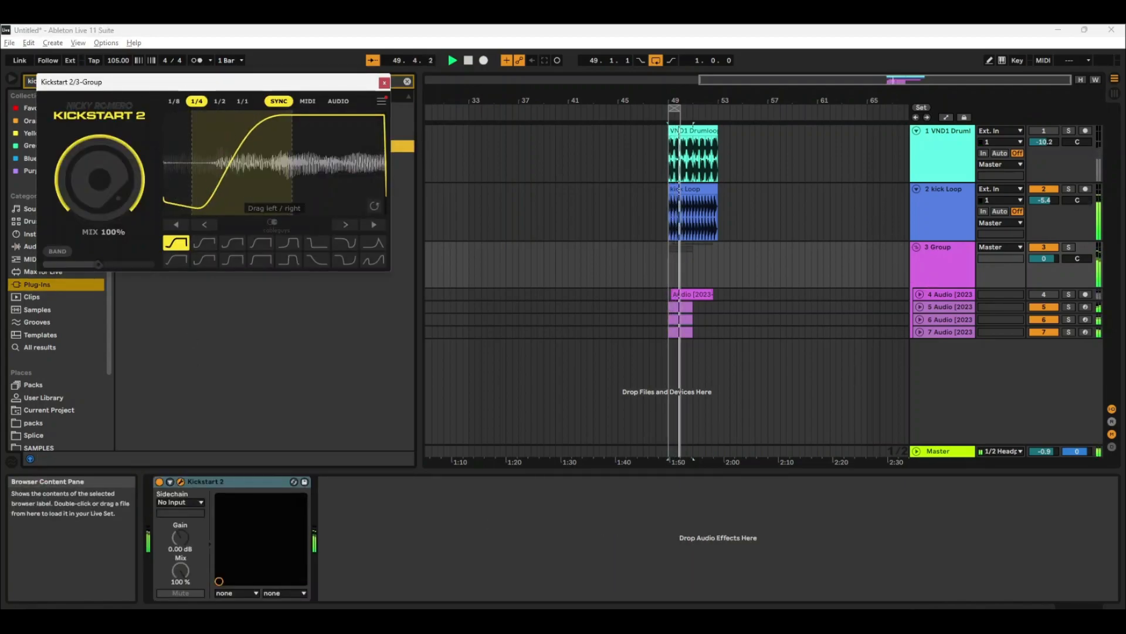
pyautogui.click(383, 84)
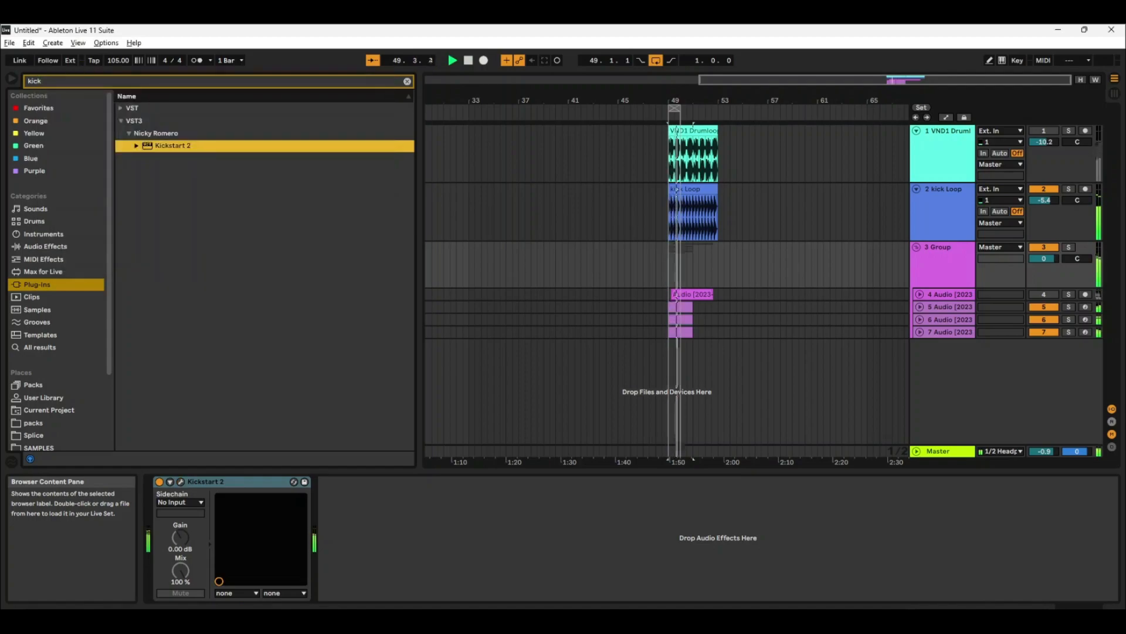
pyautogui.moveTo(1045, 259); pyautogui.dragTo(1045, 261)
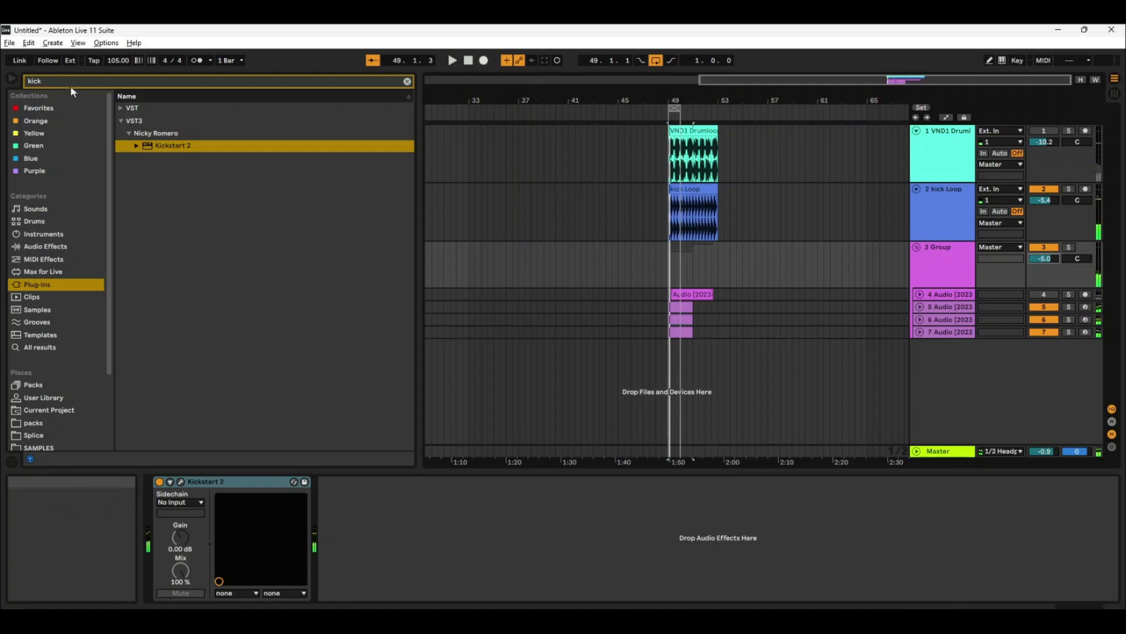
# Step: Find the VST3 plug-in ValhallaSpaceModulator, add it to the group after Kickstart 2 and start playback
pyautogui.write('val')
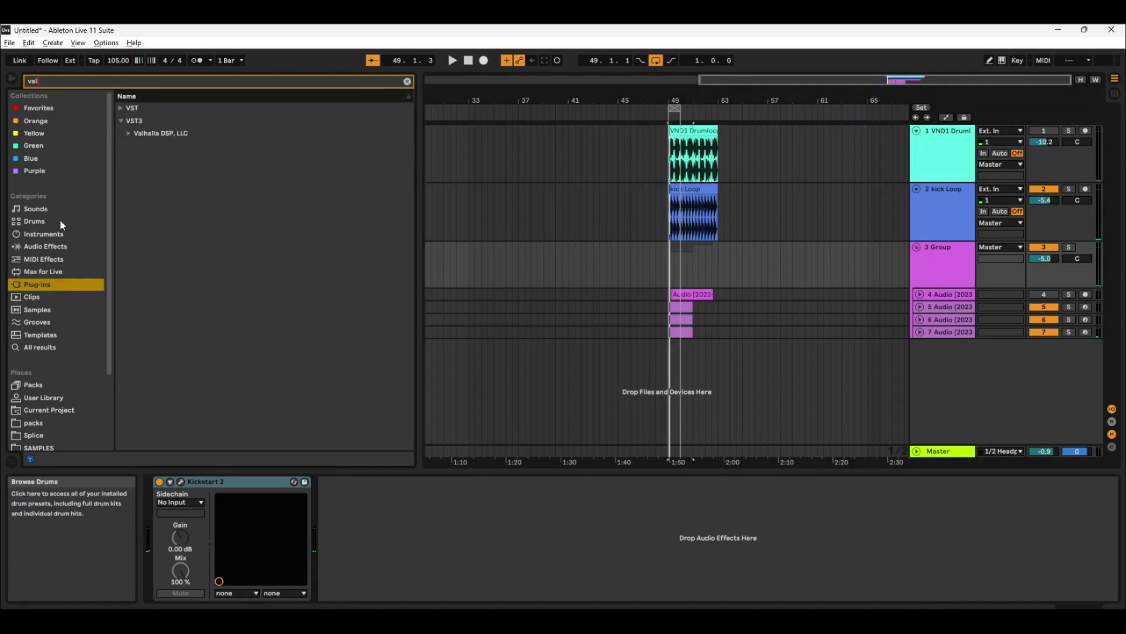
pyautogui.click(132, 134)
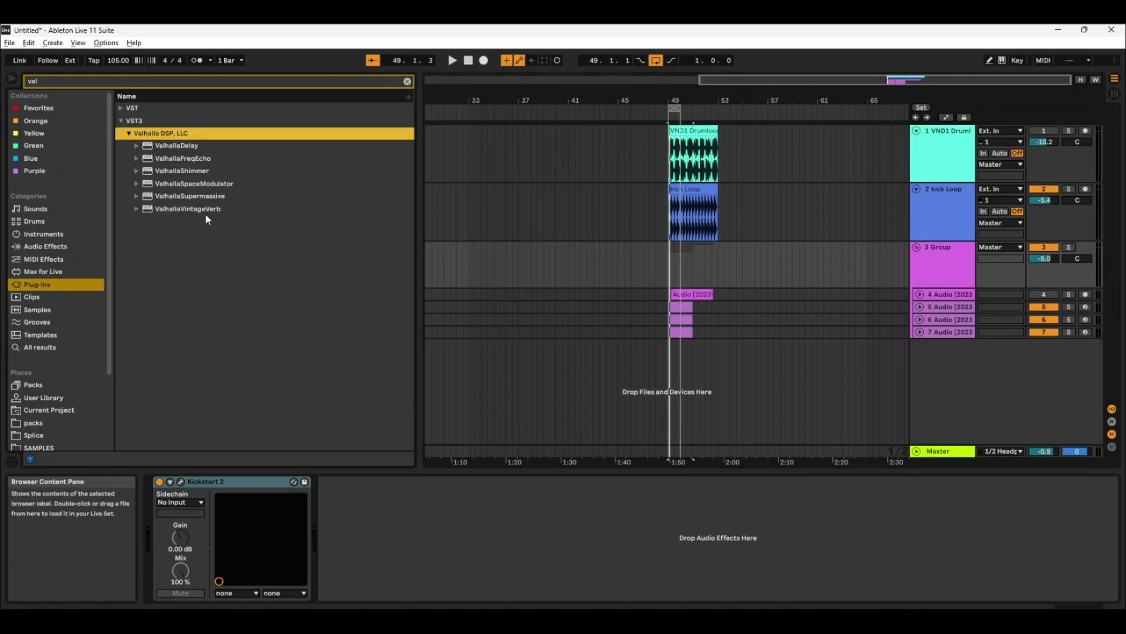
pyautogui.moveTo(194, 184); pyautogui.dragTo(416, 551)
pyautogui.press('space')
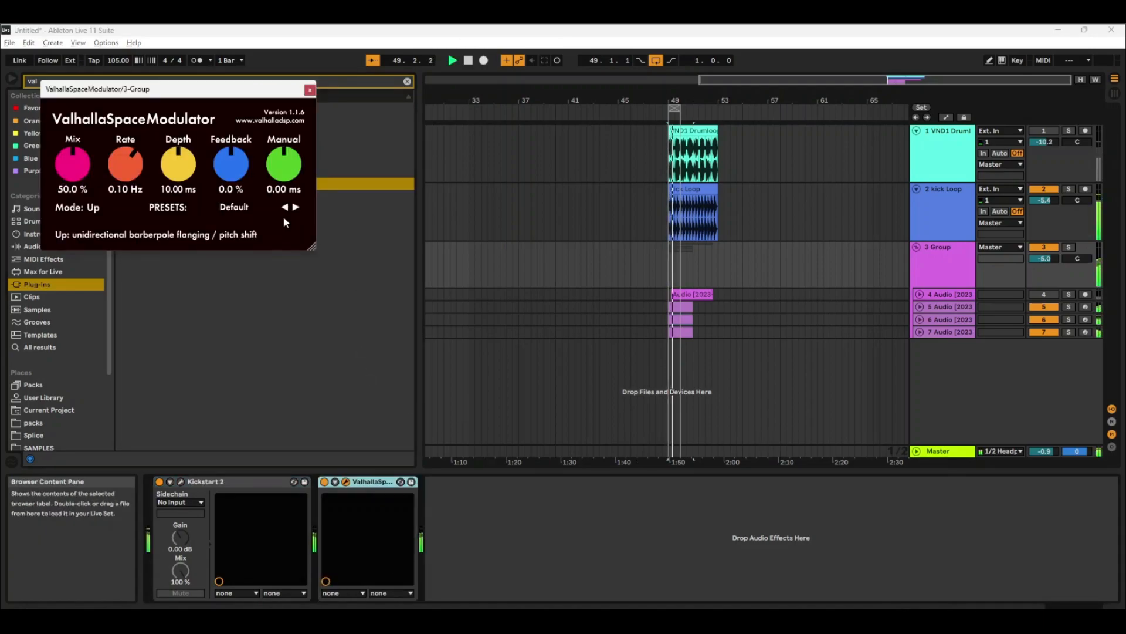
# Step: In ValhallaSpaceModulator, set Ensemble360 mode, Mix 40.0 %, Rate -0.02 Hz, Depth 4.54 ms, Feedback 75.2 % and Manual -1.00 ms
pyautogui.moveTo(283, 189); pyautogui.dragTo(211, 191)
pyautogui.moveTo(72, 183); pyautogui.dragTo(123, 195)
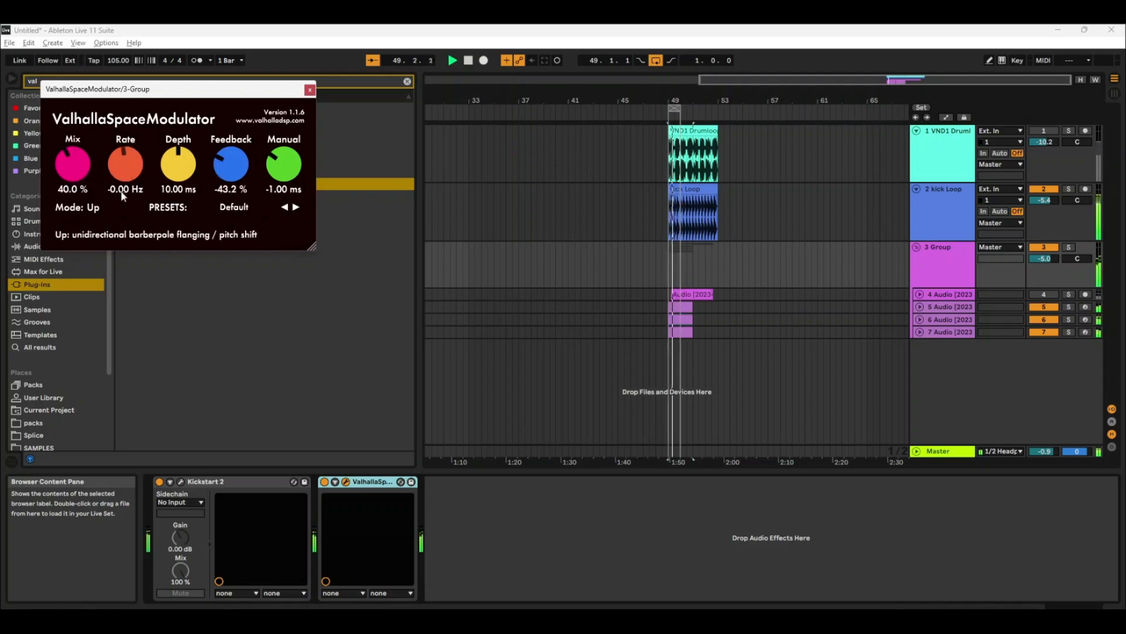
pyautogui.click(243, 208)
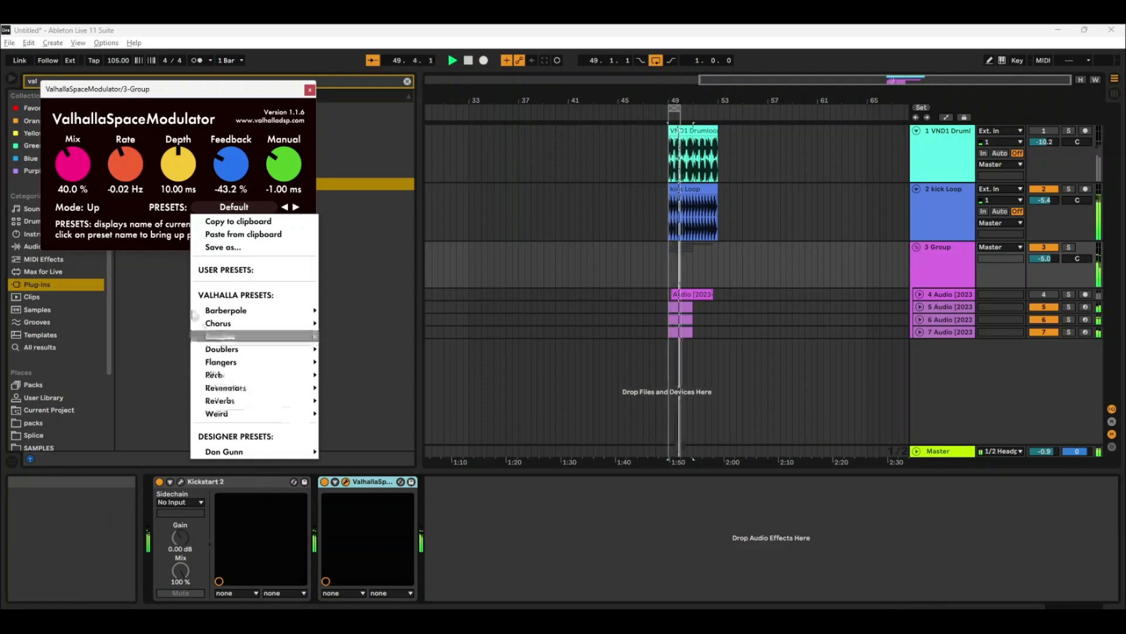
pyautogui.click(93, 207)
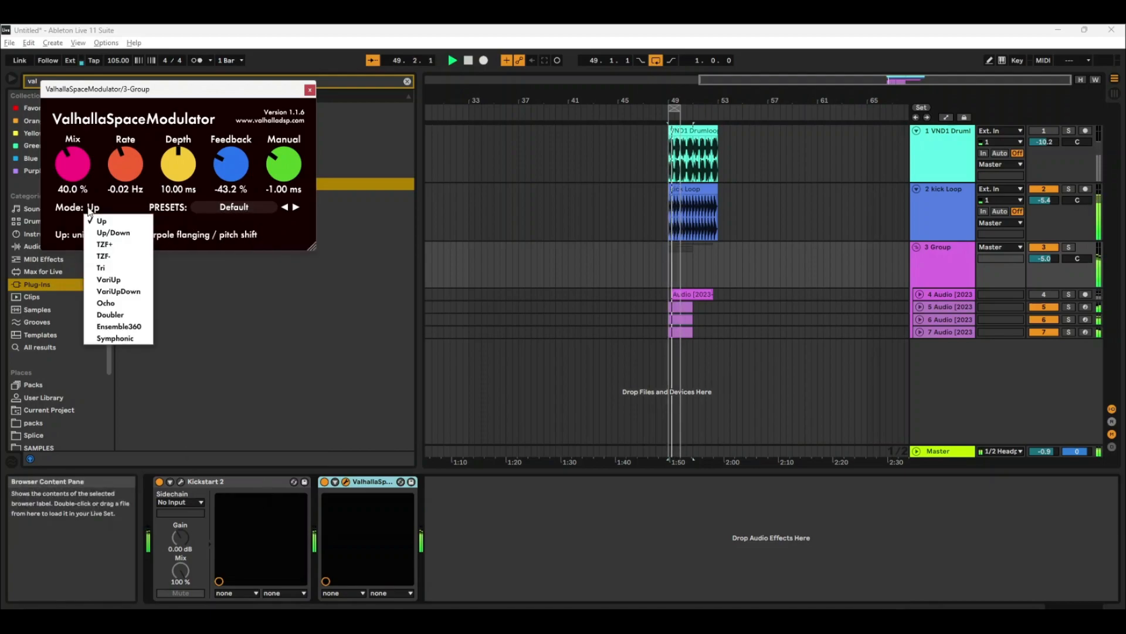
pyautogui.click(120, 315)
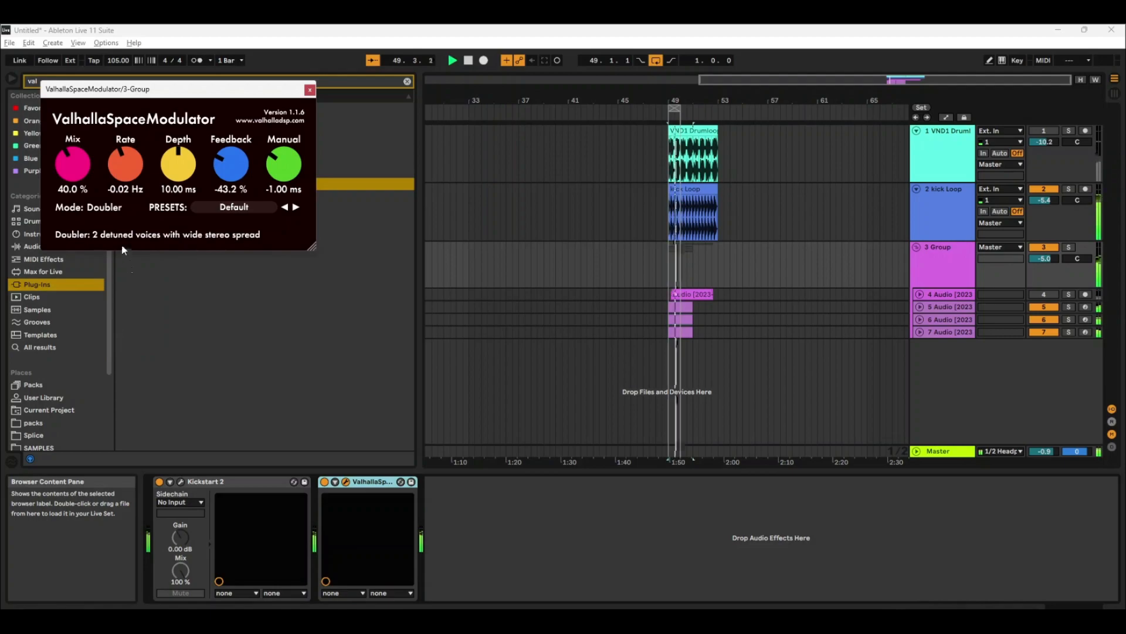
pyautogui.click(107, 209)
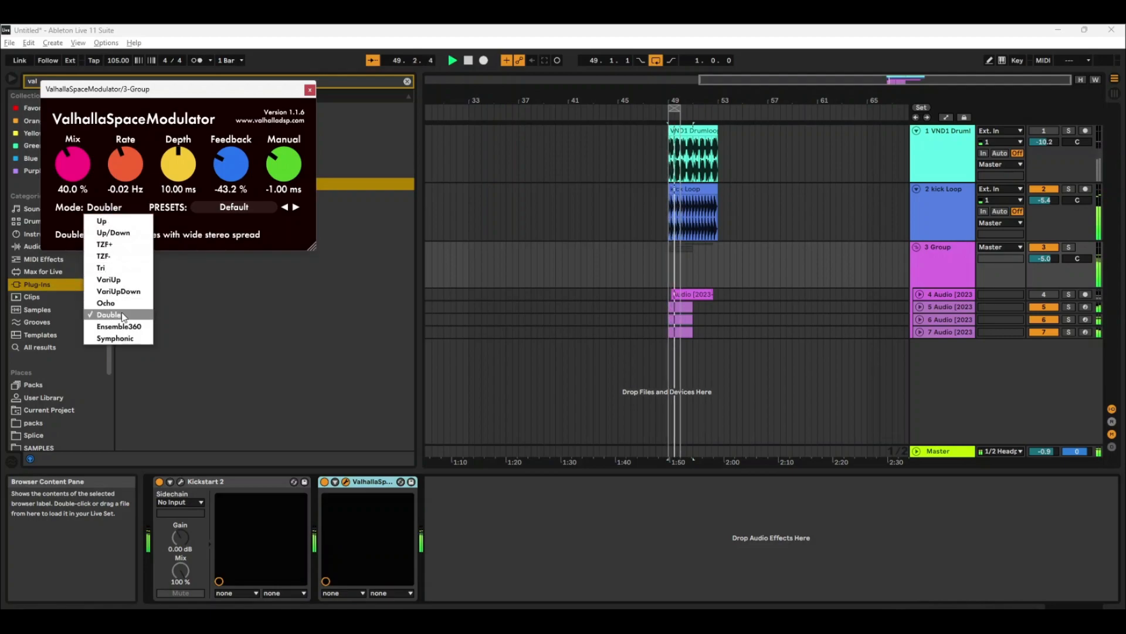
pyautogui.click(127, 332)
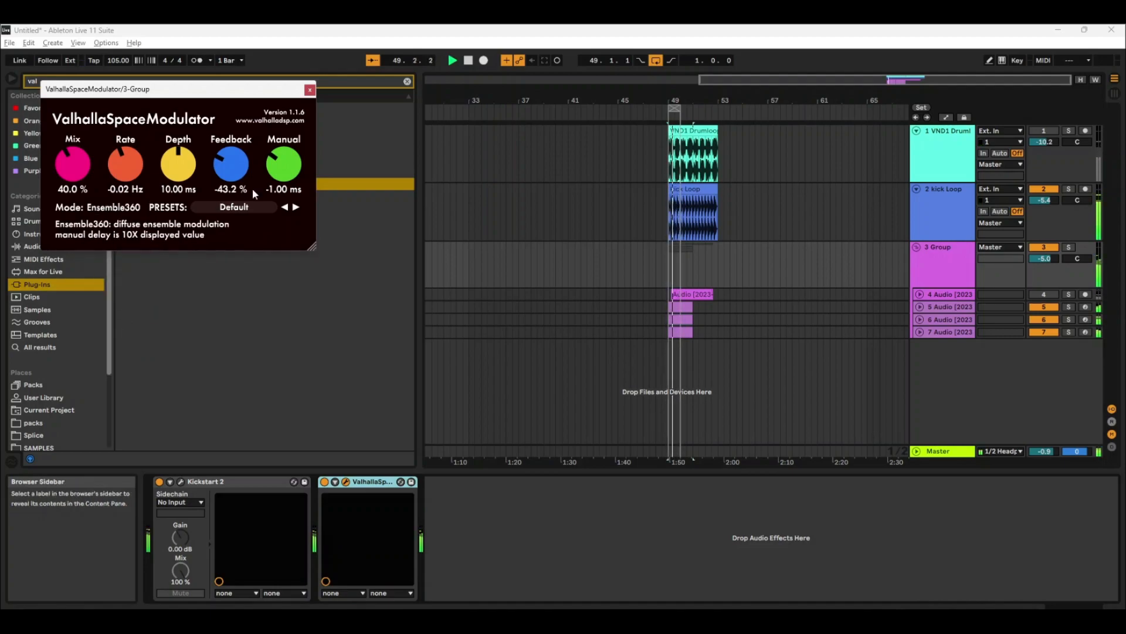
pyautogui.moveTo(224, 167); pyautogui.dragTo(220, 107)
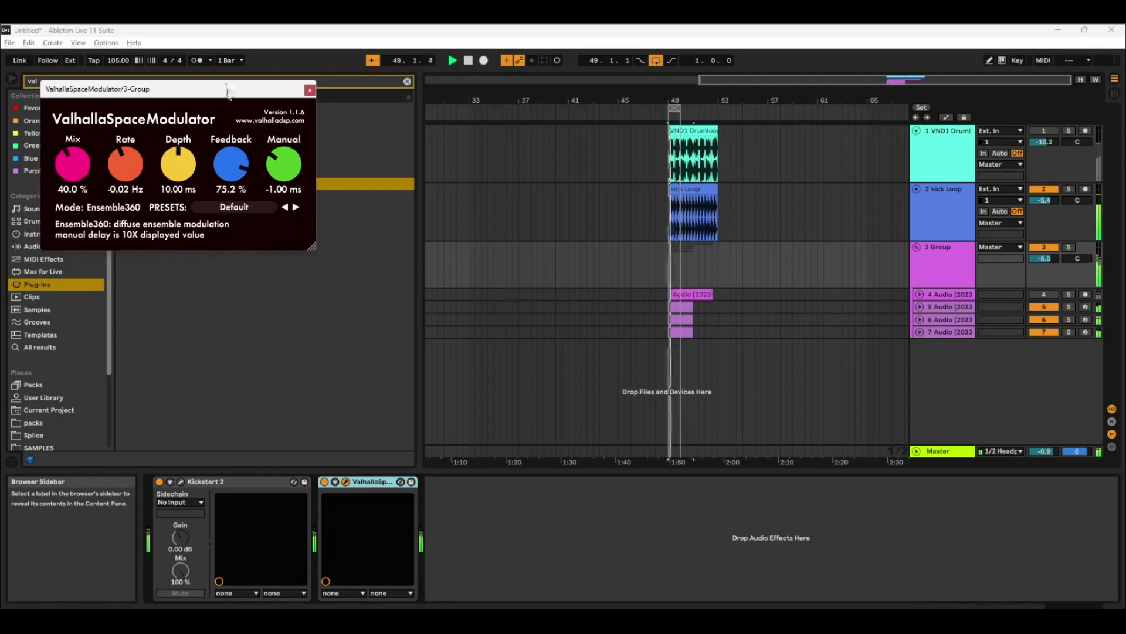
pyautogui.moveTo(178, 165); pyautogui.dragTo(175, 196)
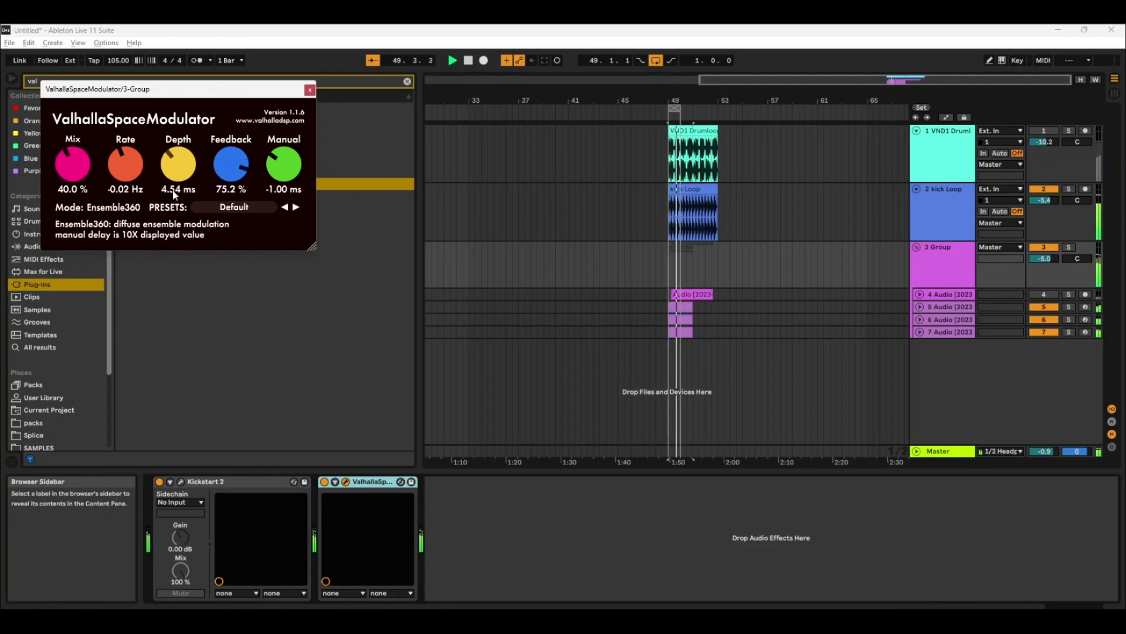
pyautogui.click(310, 89)
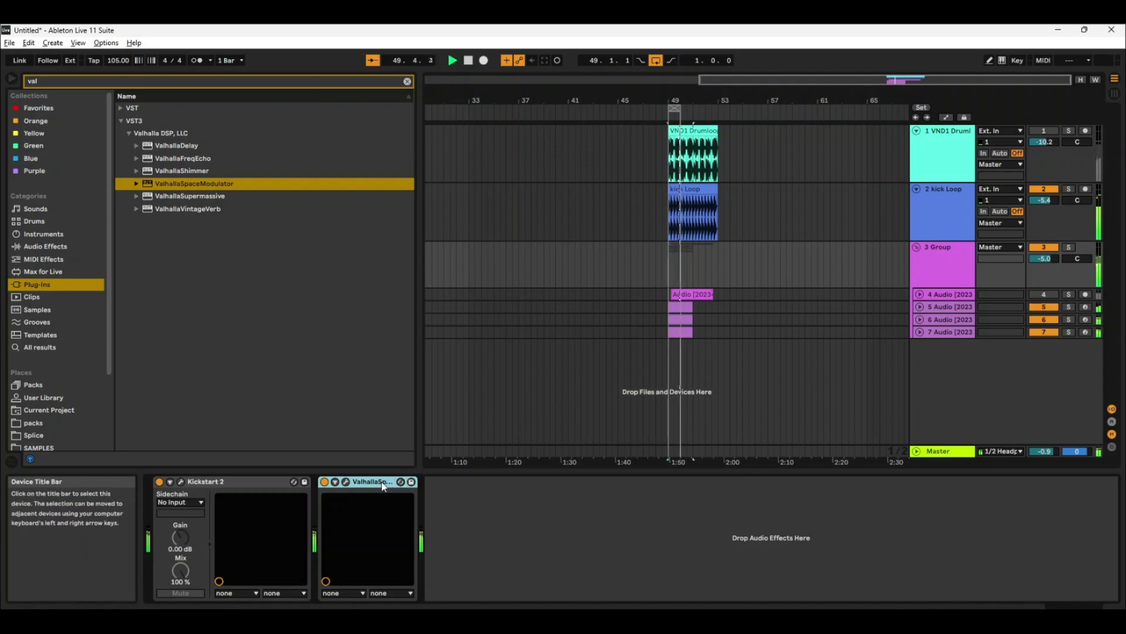
# Step: Move ValhallaSpaceModulator ahead of Kickstart 2 in the group's device chain and reactivate the drum loop track
pyautogui.moveTo(376, 482); pyautogui.dragTo(166, 488)
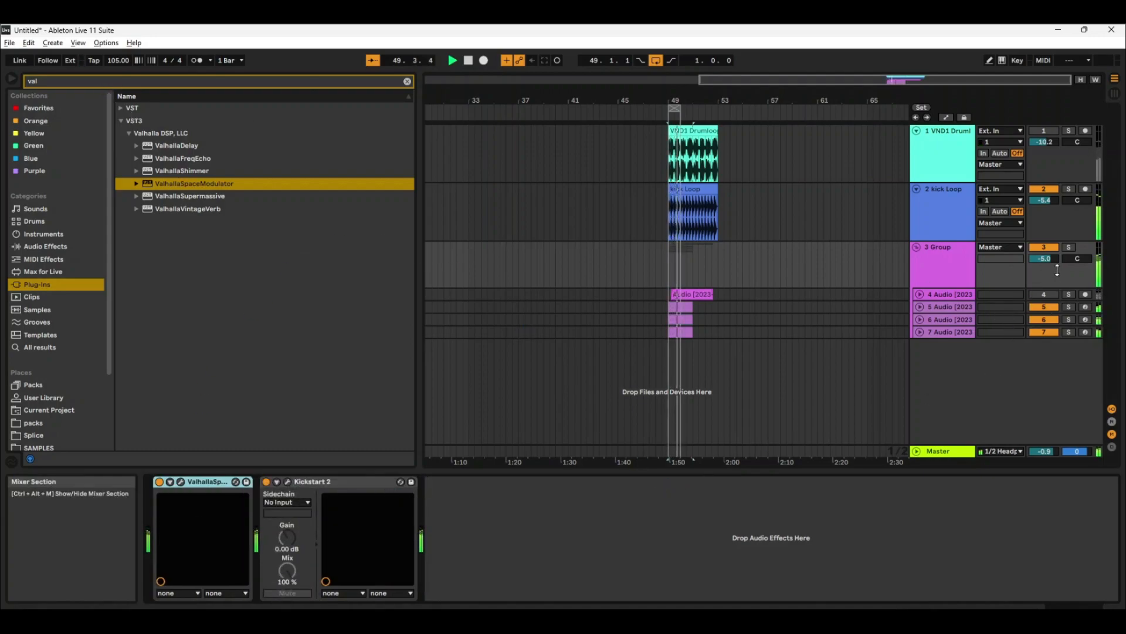
pyautogui.click(1045, 131)
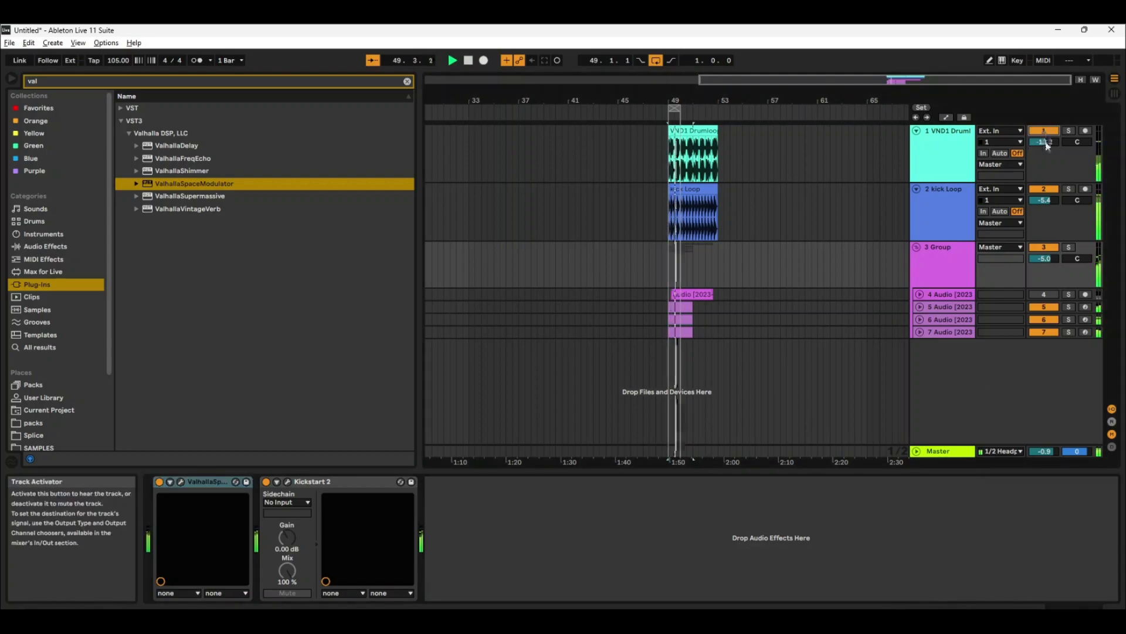
pyautogui.click(959, 152)
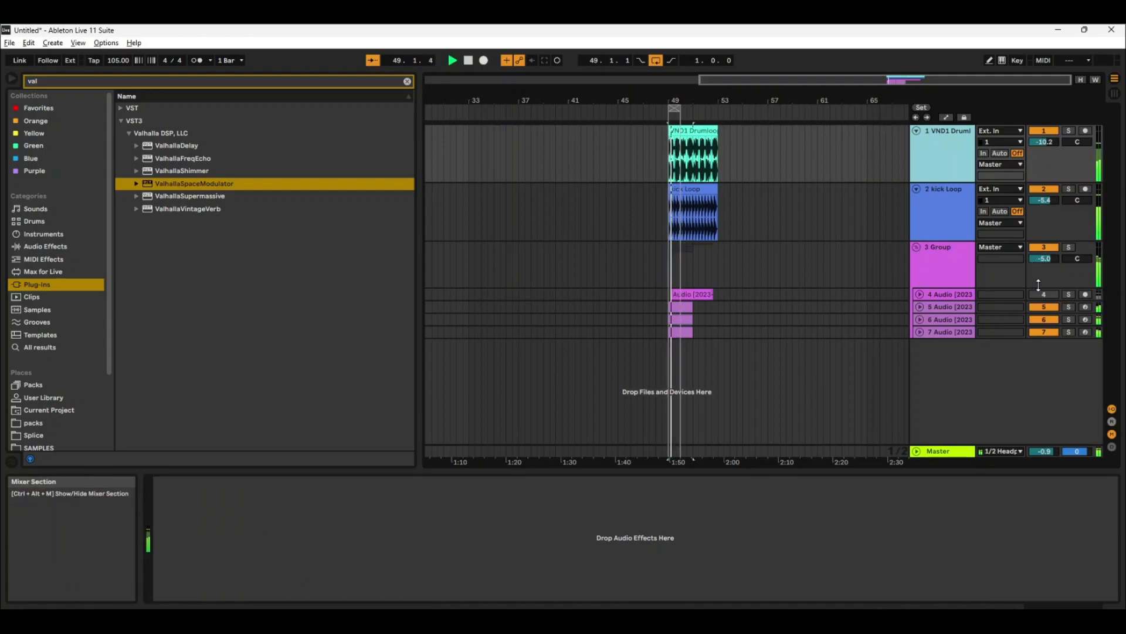
# Step: Compare the Simpler layers by toggling tracks 5, 6 and 7, leaving only track 6 of them muted
pyautogui.click(1042, 321)
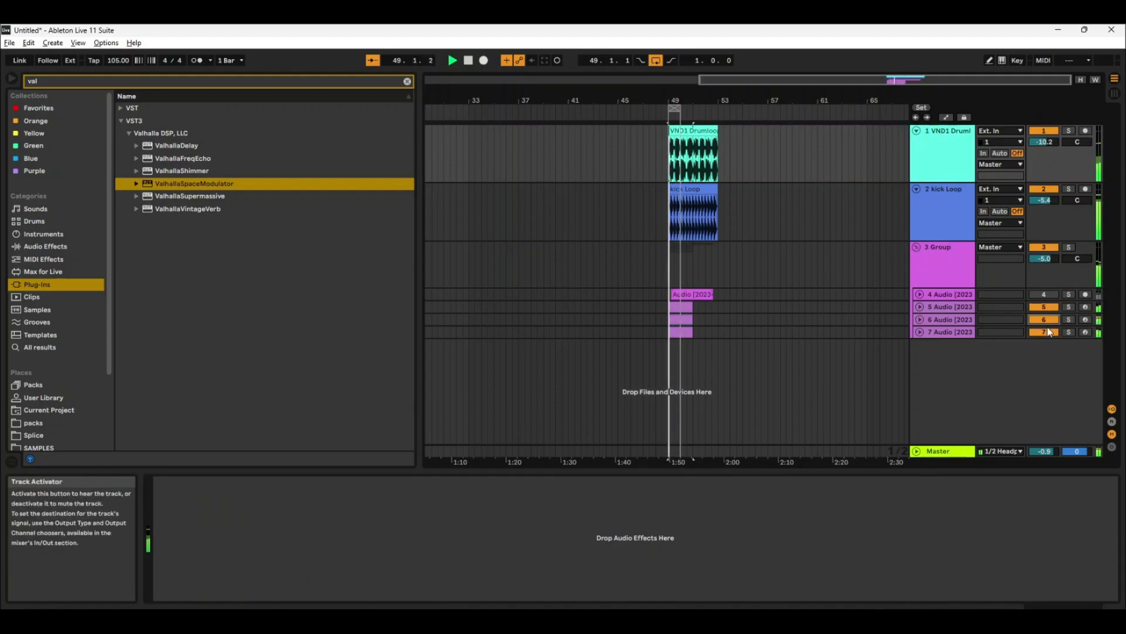
pyautogui.click(1044, 308)
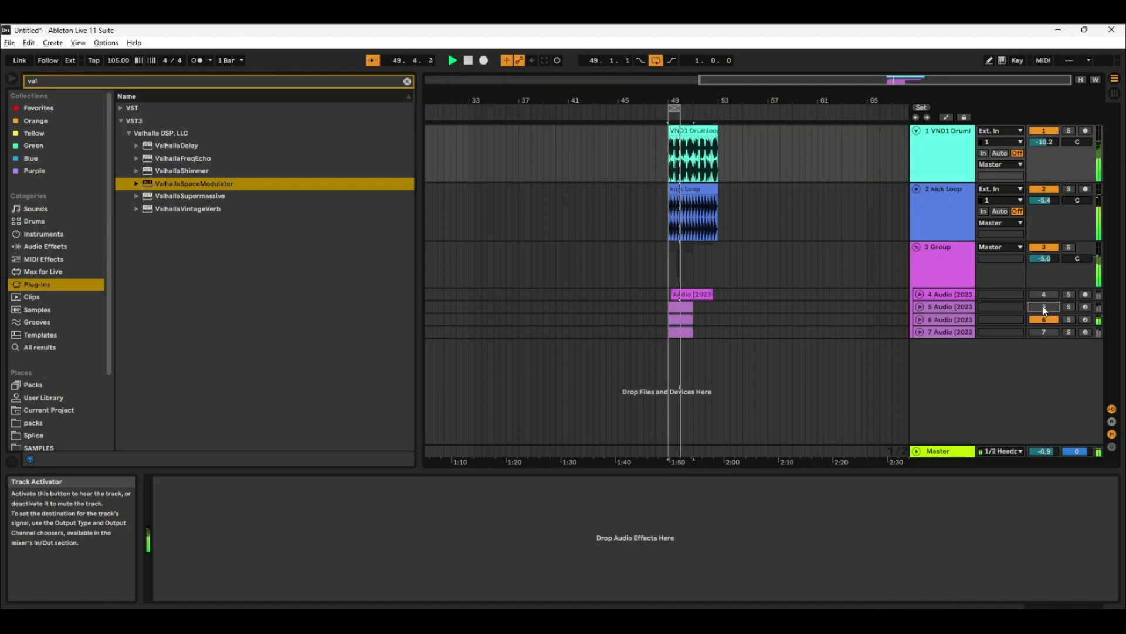
pyautogui.click(1049, 321)
pyautogui.click(1052, 333)
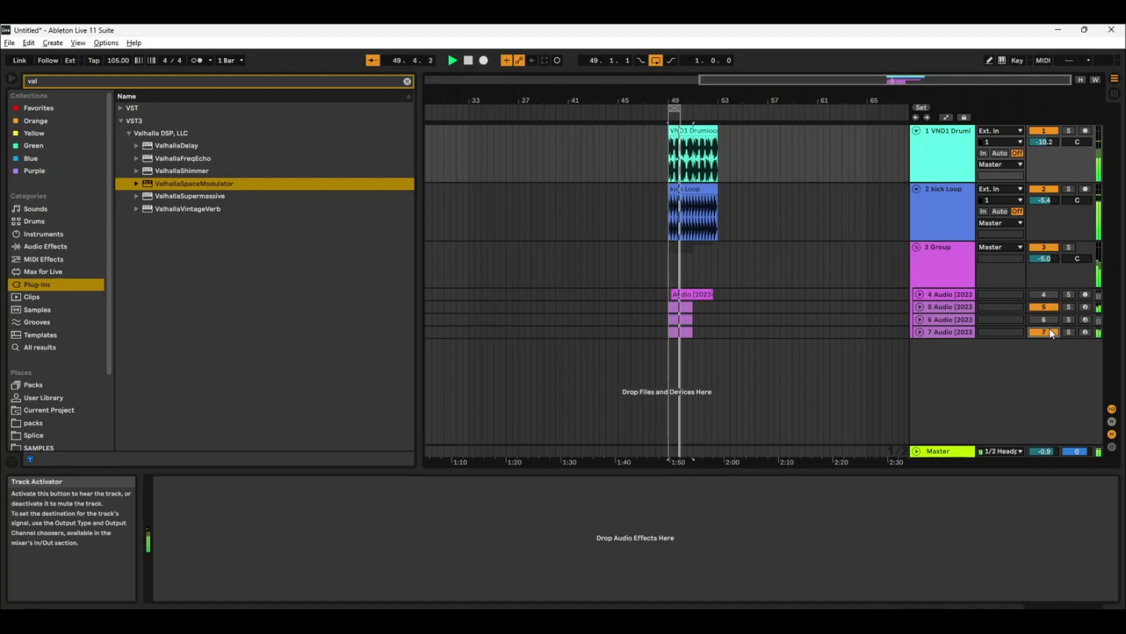
# Step: Stop playback and load the u-he VST3 instrument Diva on a new MIDI track after the group
pyautogui.click(945, 263)
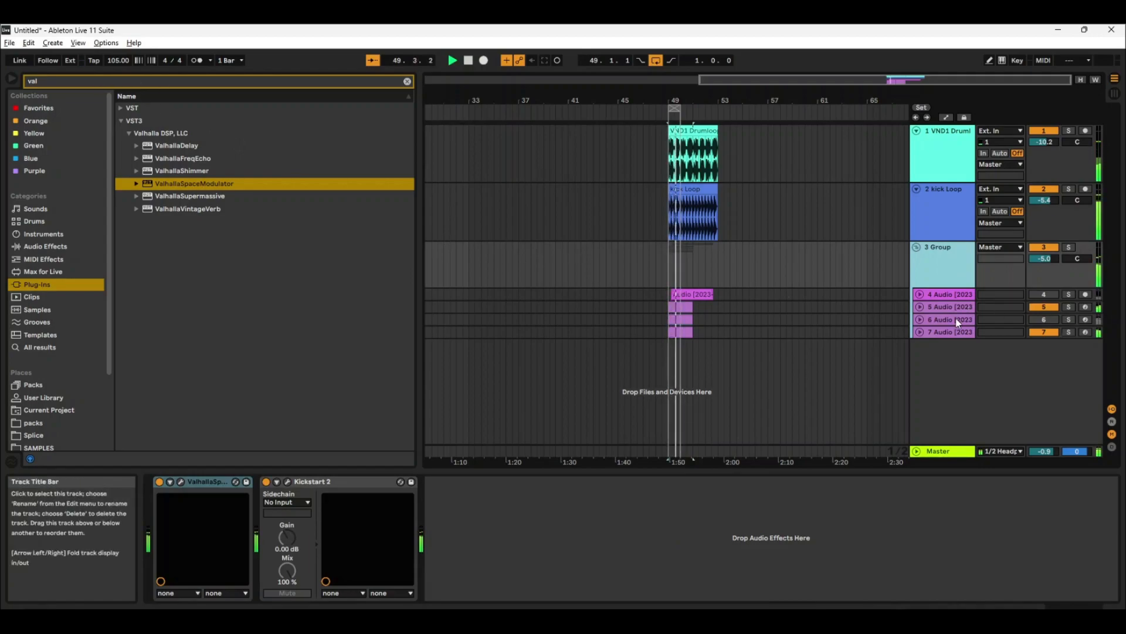
pyautogui.click(65, 83)
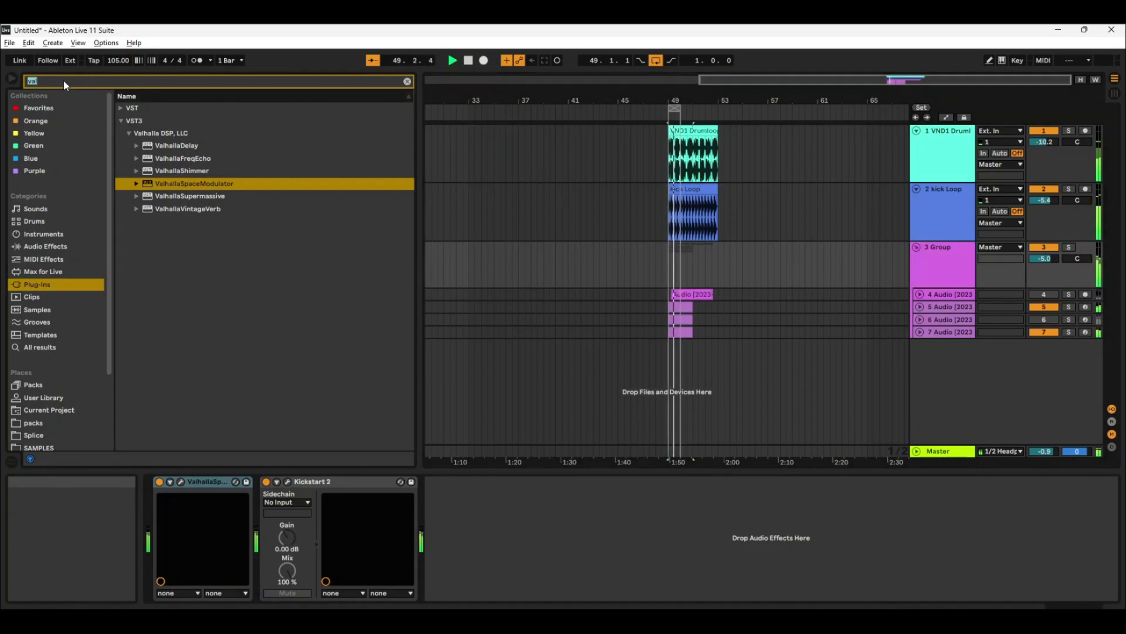
pyautogui.press('BackSpace')
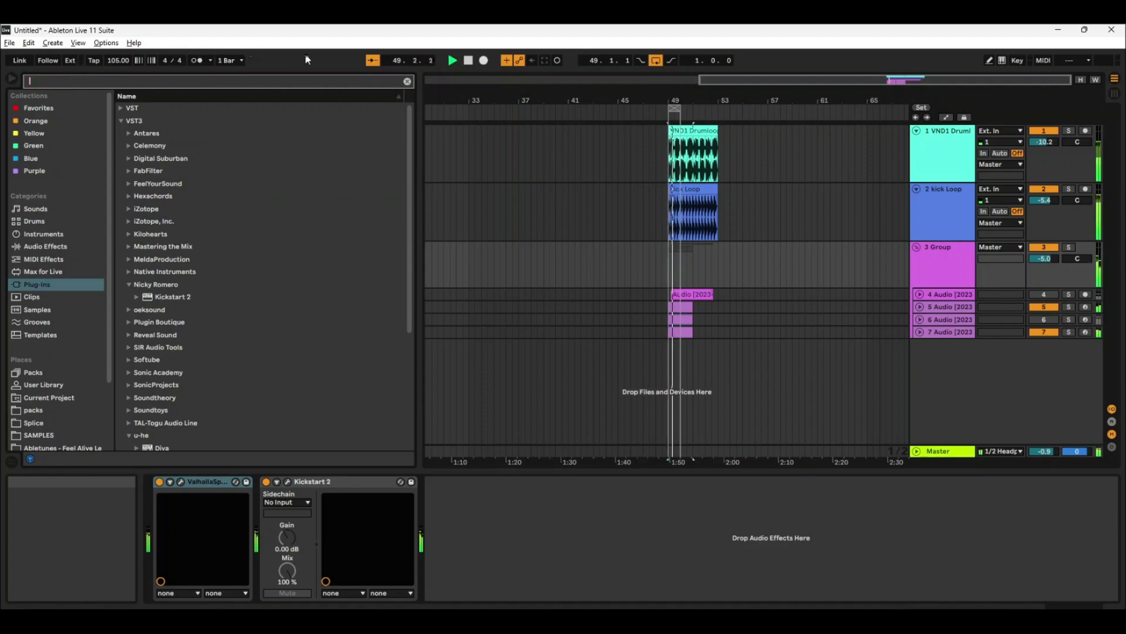
pyautogui.click(468, 60)
pyautogui.click(70, 80)
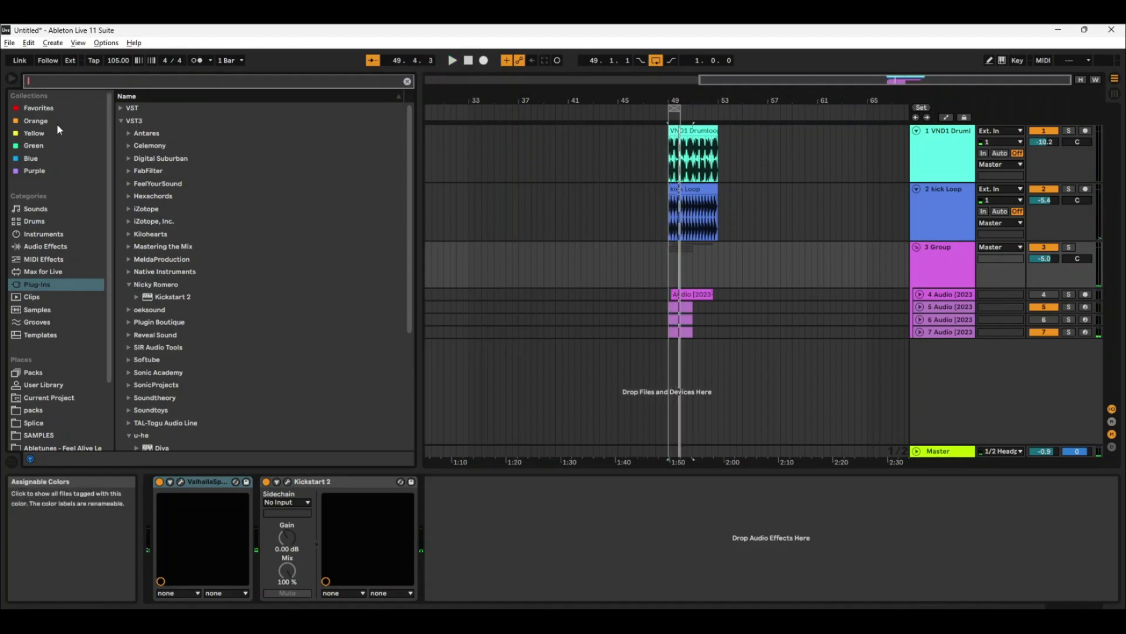
pyautogui.write('diva')
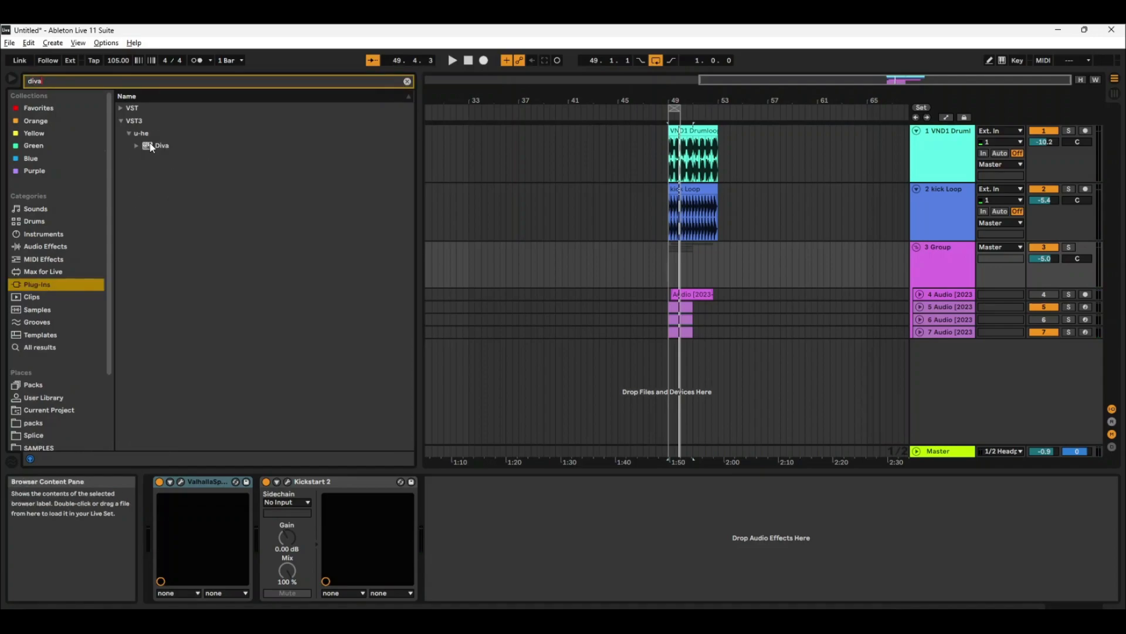
pyautogui.moveTo(151, 146); pyautogui.dragTo(178, 154)
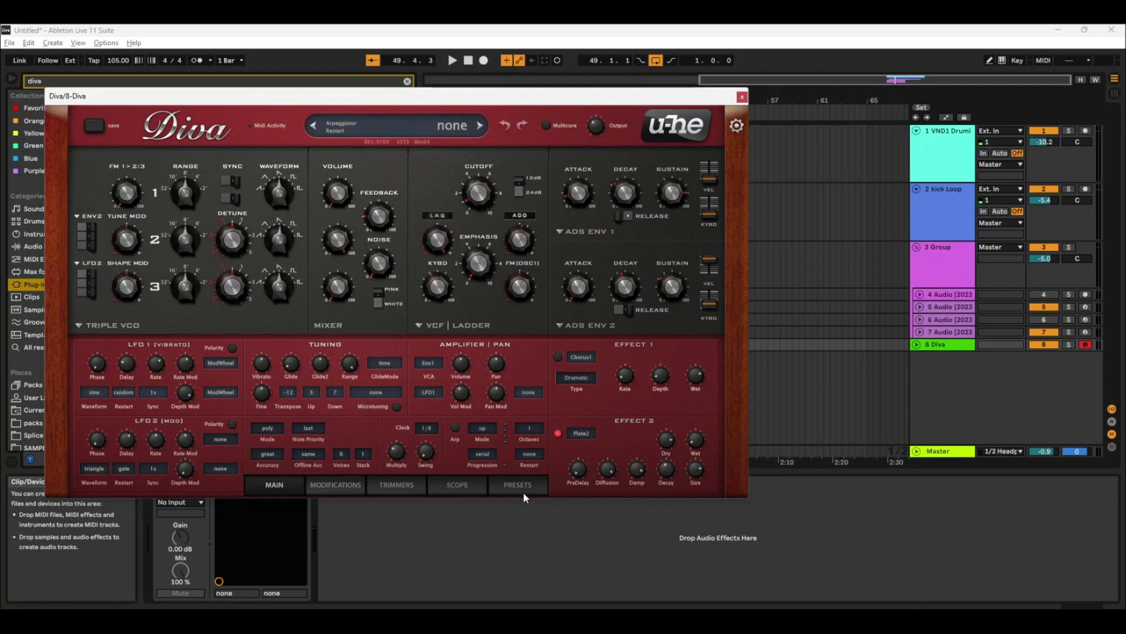
# Step: Turn on Multicore in Diva and open the user folder Synthwave Presets in its preset browser
pyautogui.click(518, 485)
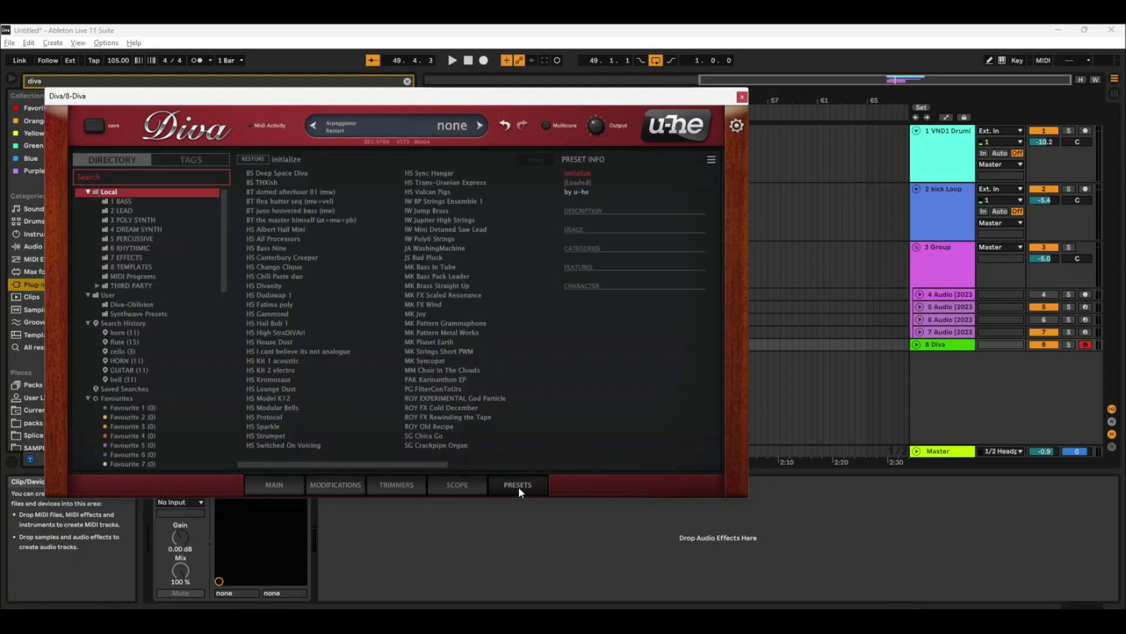
pyautogui.click(546, 126)
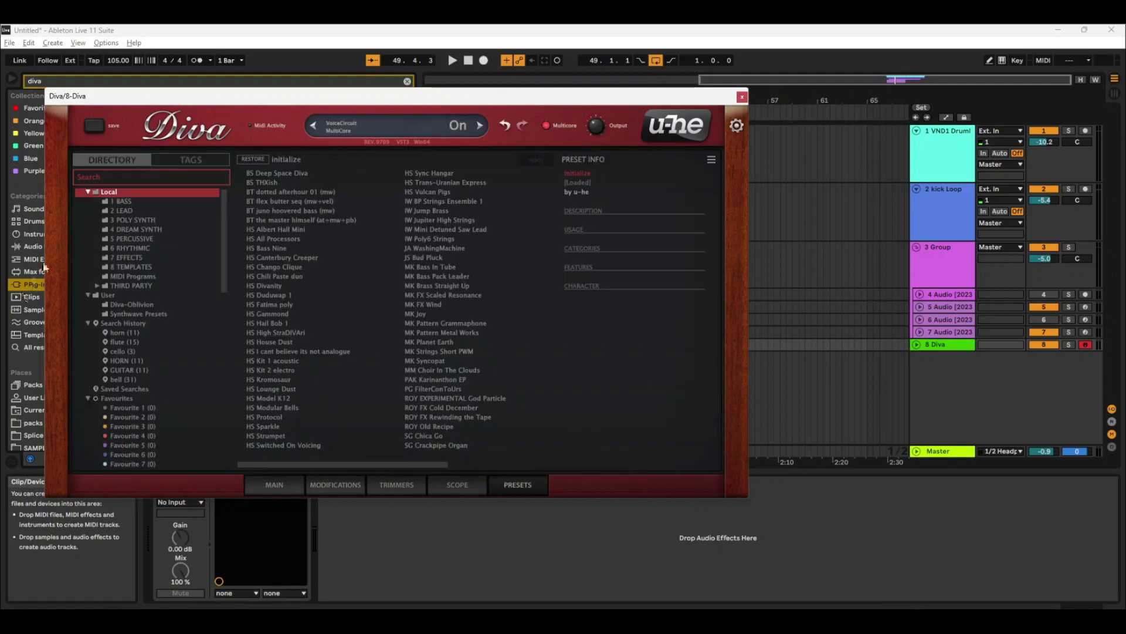
pyautogui.click(137, 314)
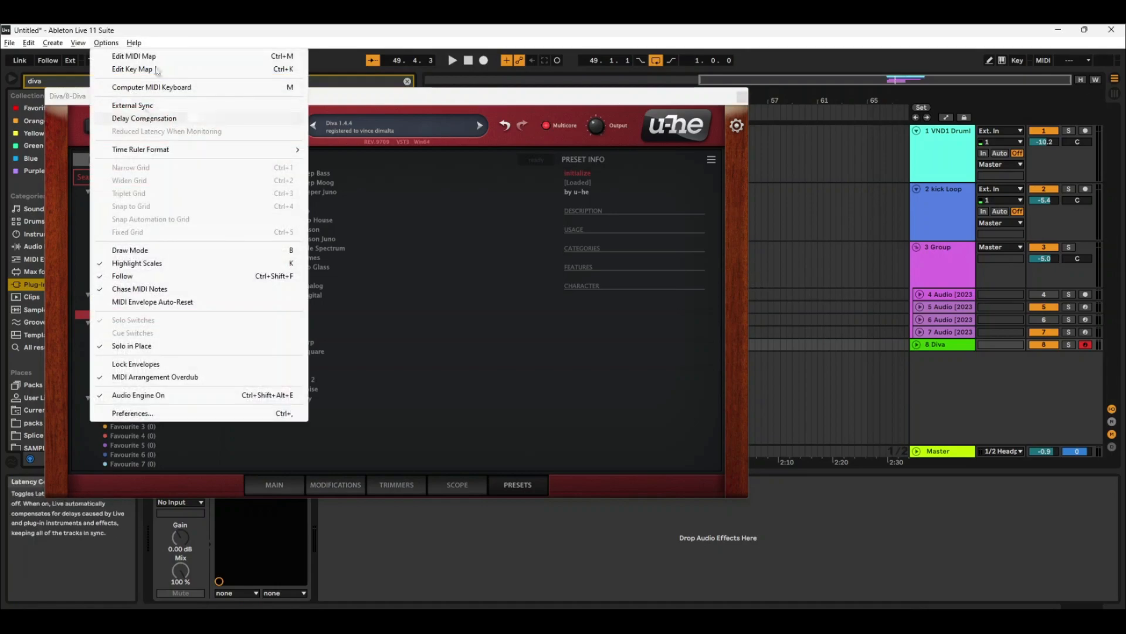
# Step: Enable the computer MIDI keyboard and audition the Synthwave BASS presets Pop, Deeper Juno, Fat, Deep Moog and Deep Bass
pyautogui.click(316, 37)
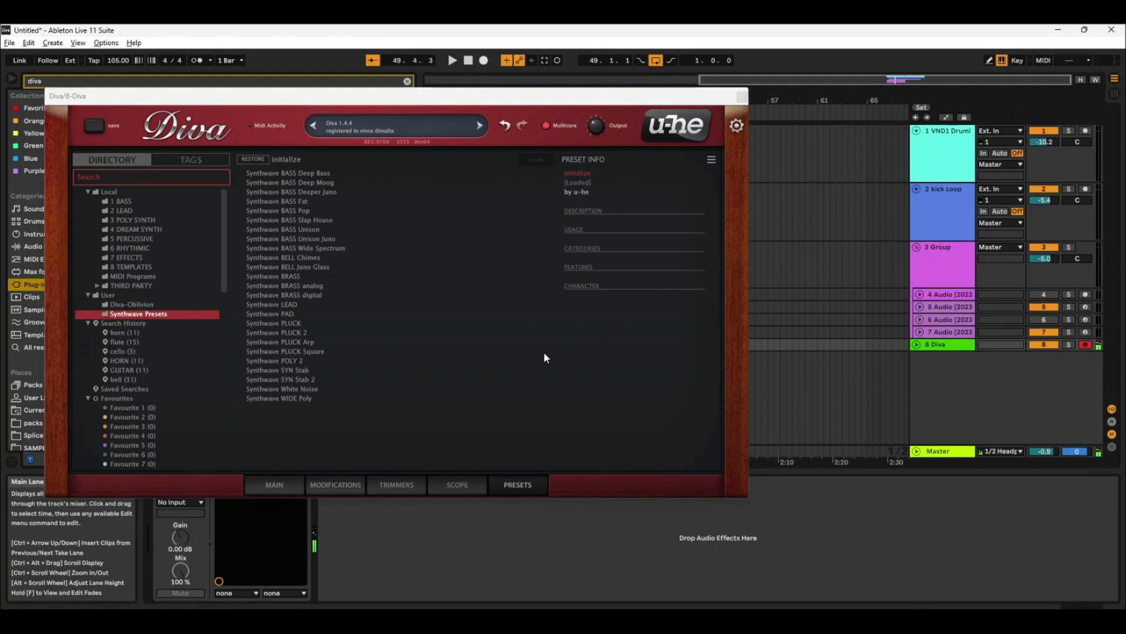
pyautogui.click(295, 211)
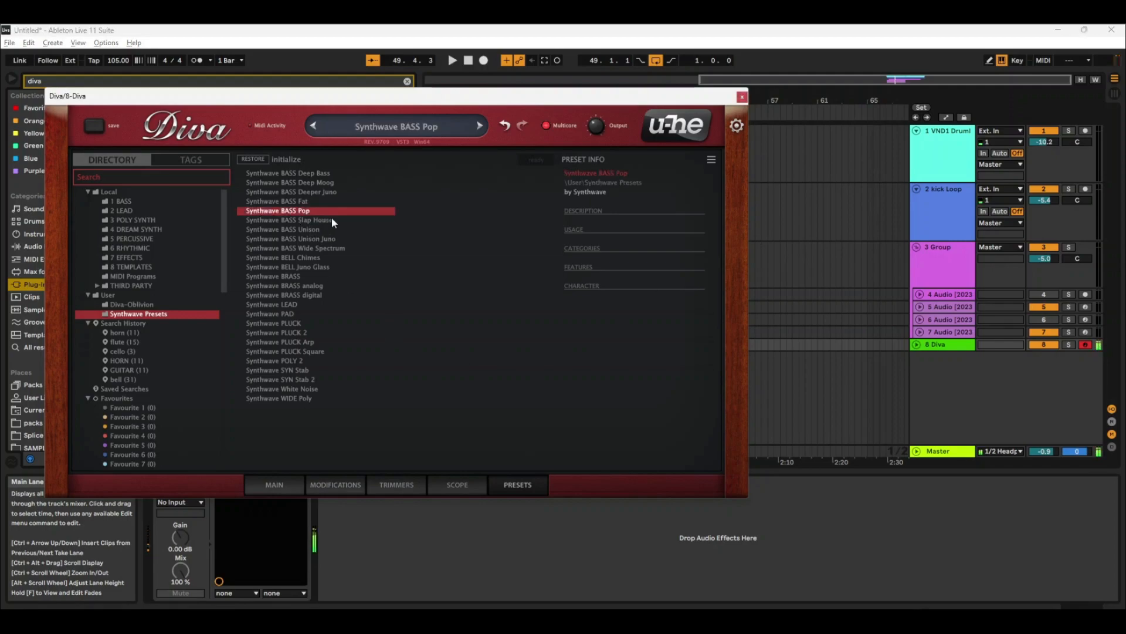
pyautogui.click(300, 191)
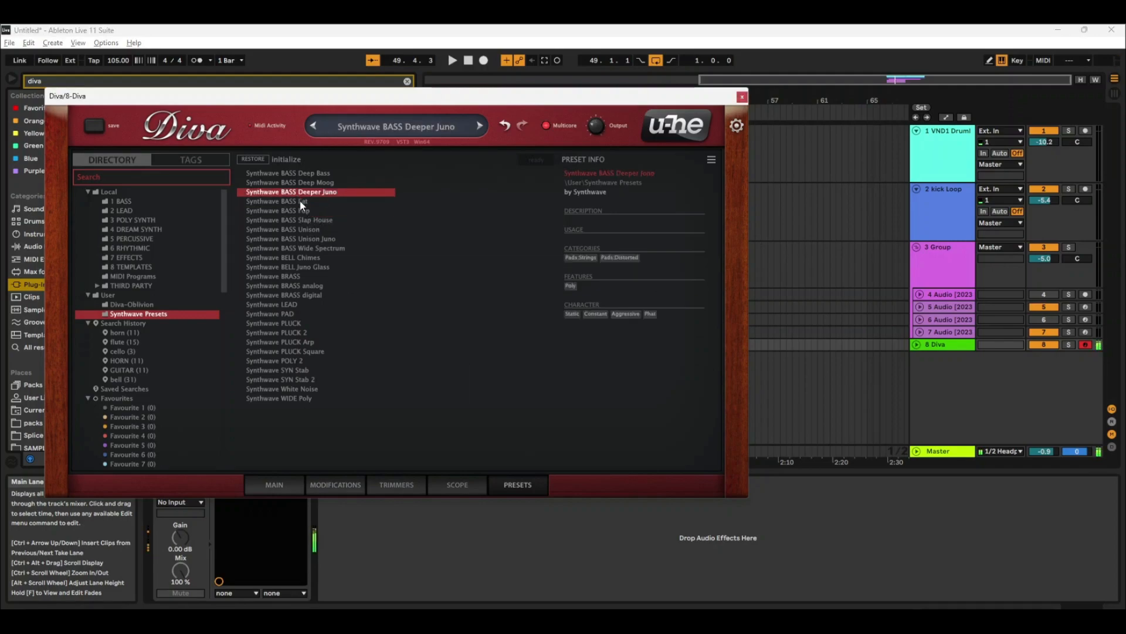
pyautogui.click(300, 201)
pyautogui.click(298, 184)
pyautogui.click(304, 173)
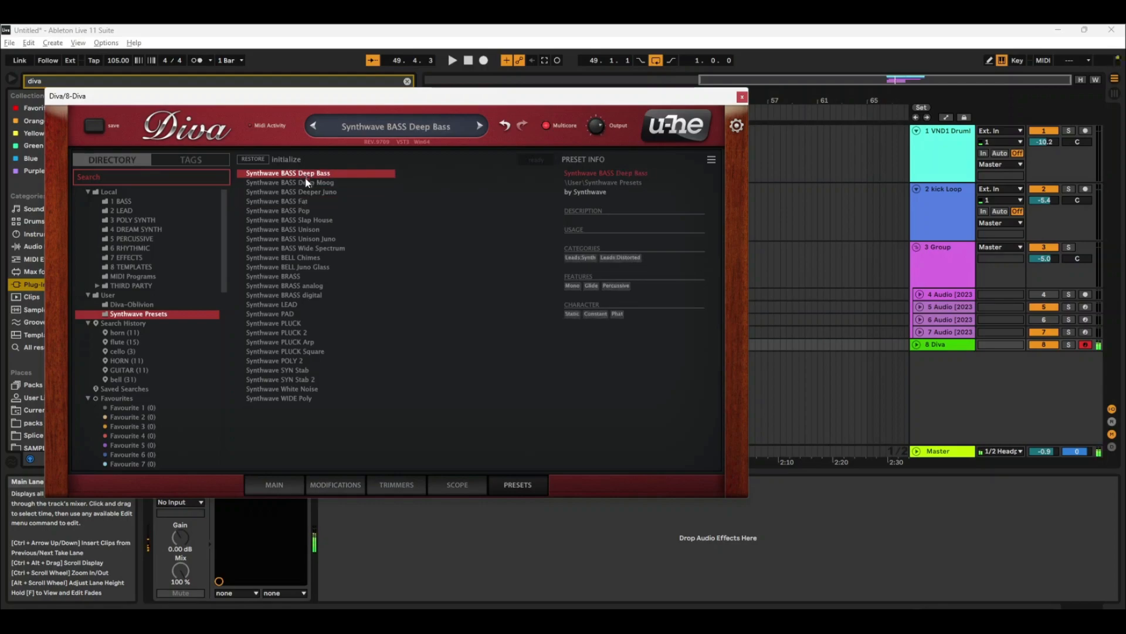
# Step: Audition the Synthwave BASS presets Unison, Wide Spectrum, Unison Juno and Slap House, and load Synthwave BASS Pop
pyautogui.click(286, 231)
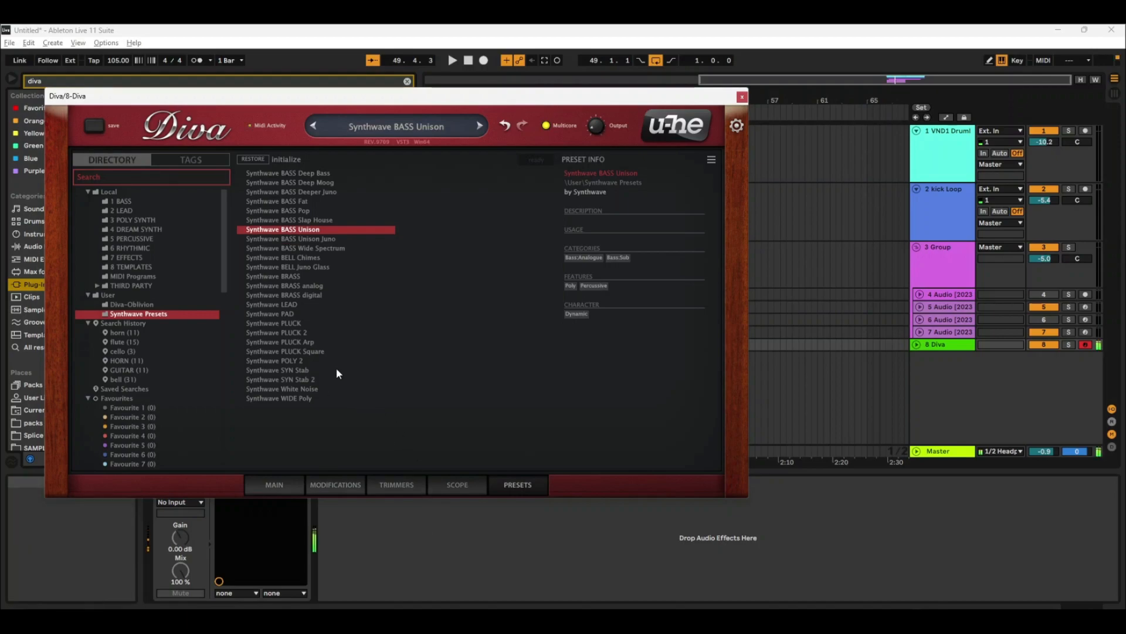
pyautogui.click(309, 248)
pyautogui.click(310, 239)
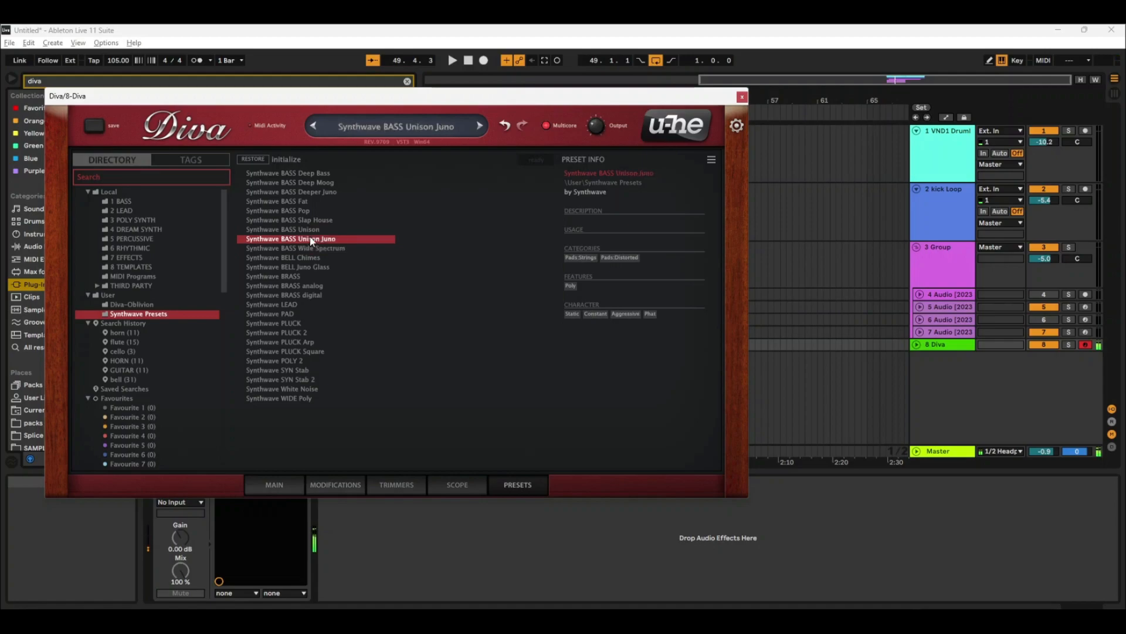
pyautogui.click(303, 221)
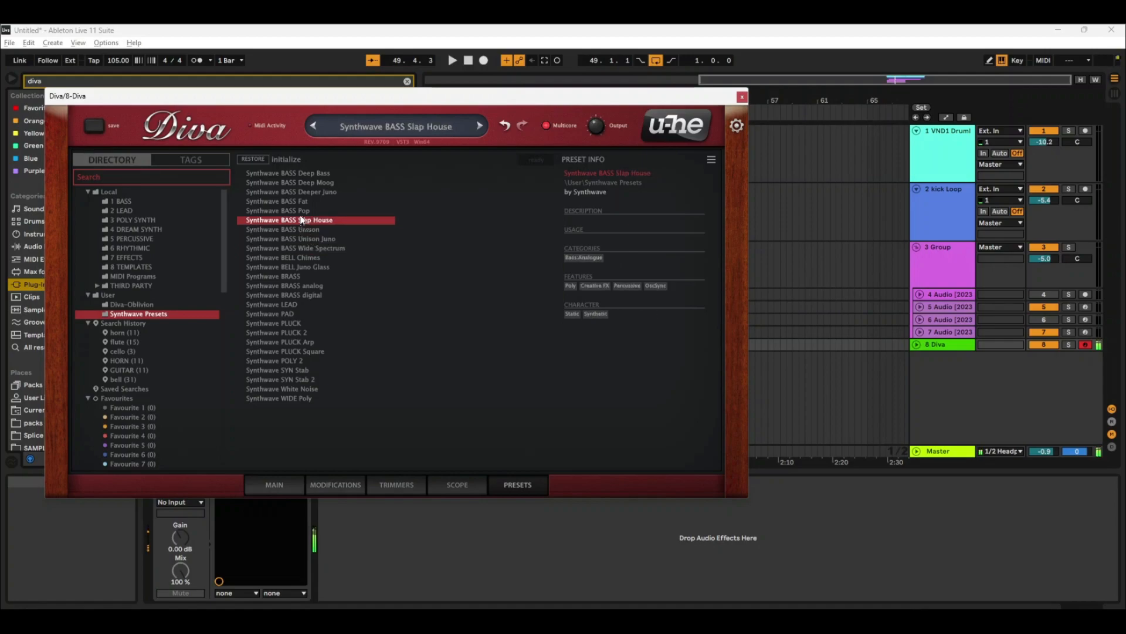
pyautogui.click(301, 211)
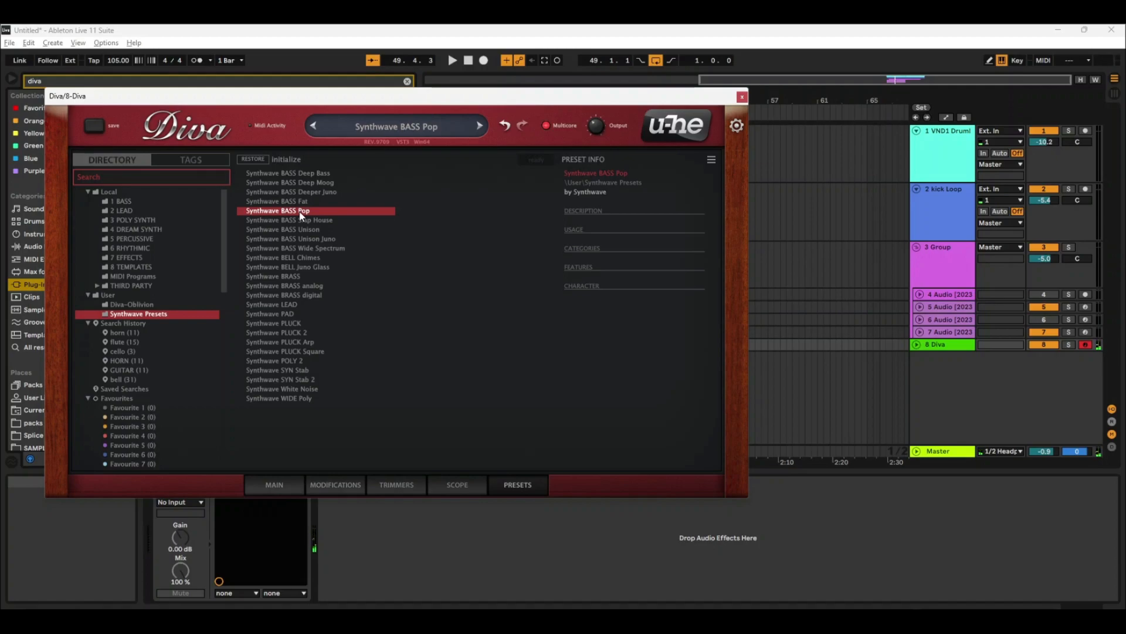
# Step: Close the Diva window and record a one-bar MIDI bass line on the Diva track over looped bar 49
pyautogui.click(742, 97)
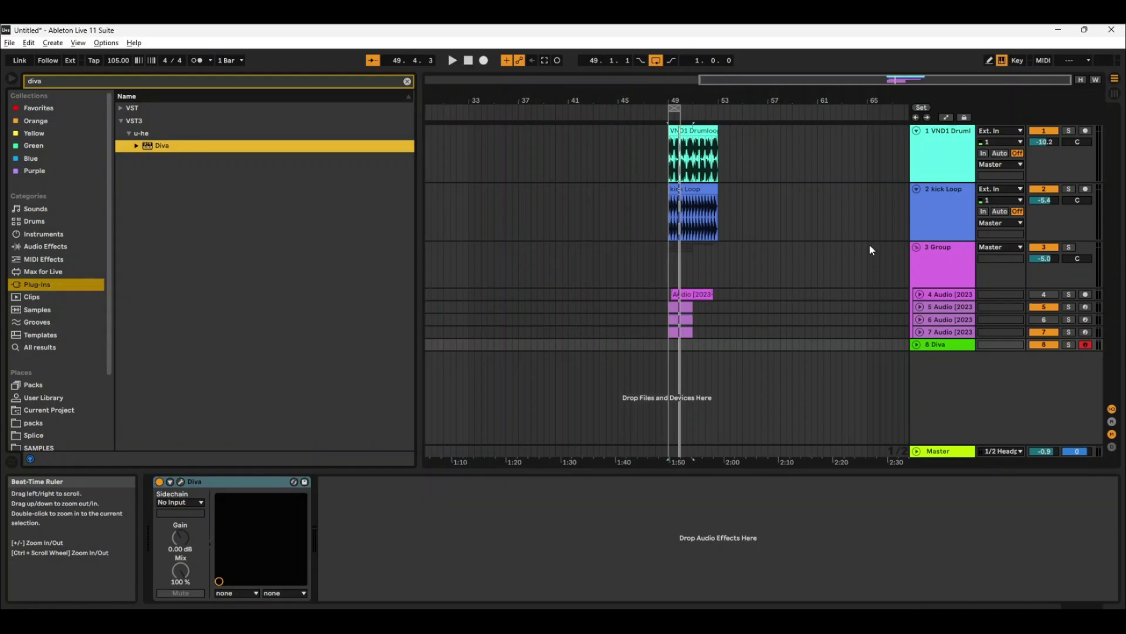
pyautogui.click(676, 109)
pyautogui.press('space')
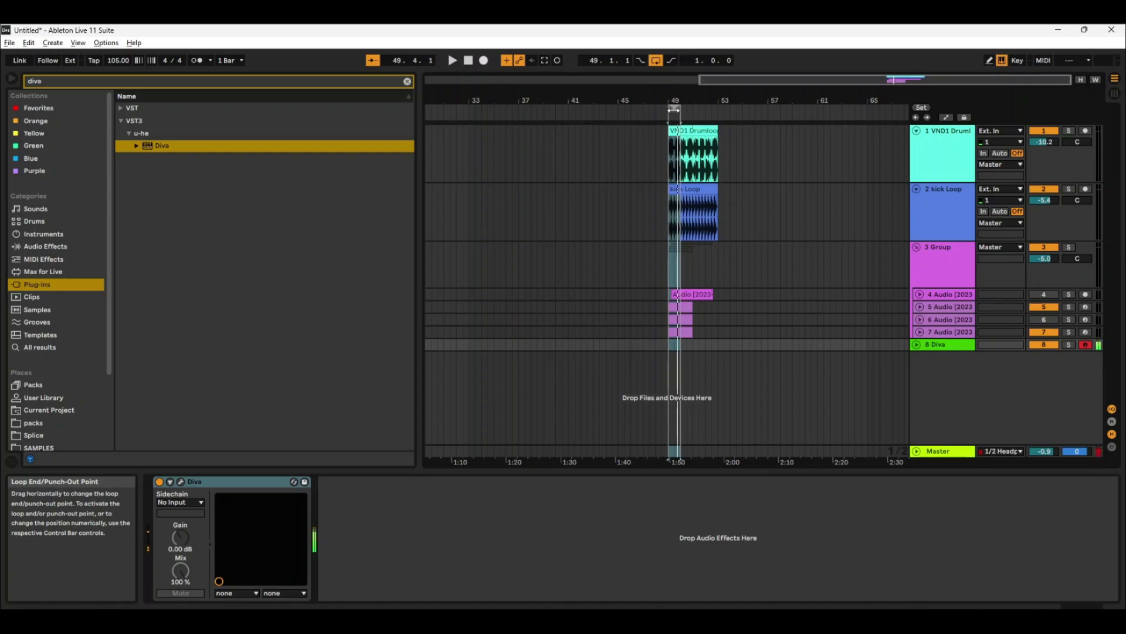
pyautogui.press('space')
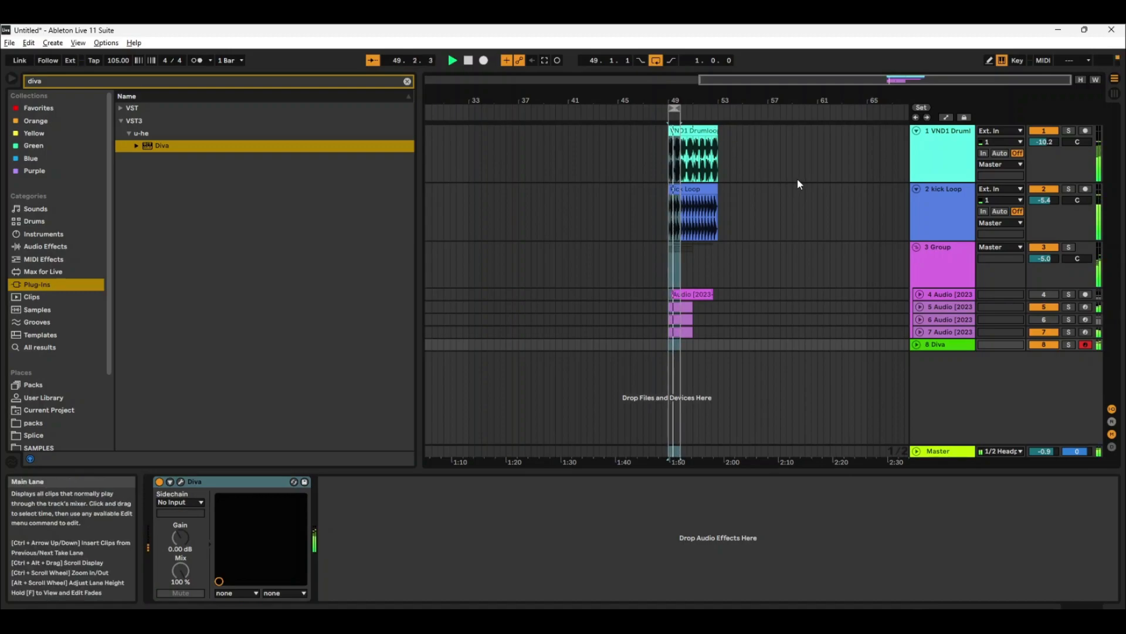
pyautogui.click(468, 61)
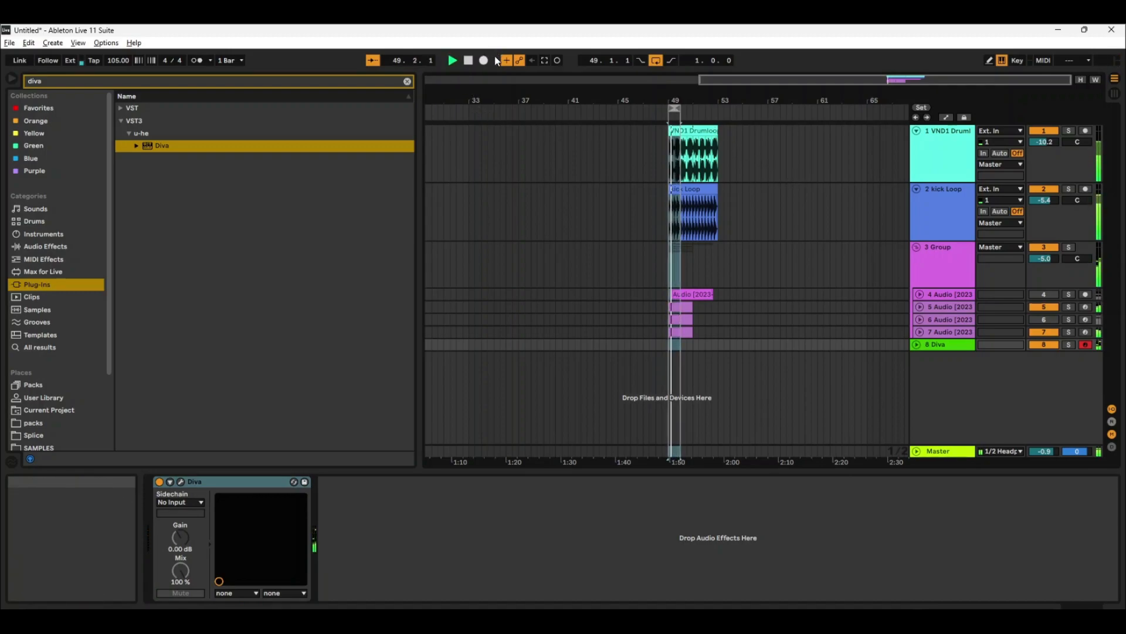
pyautogui.click(485, 60)
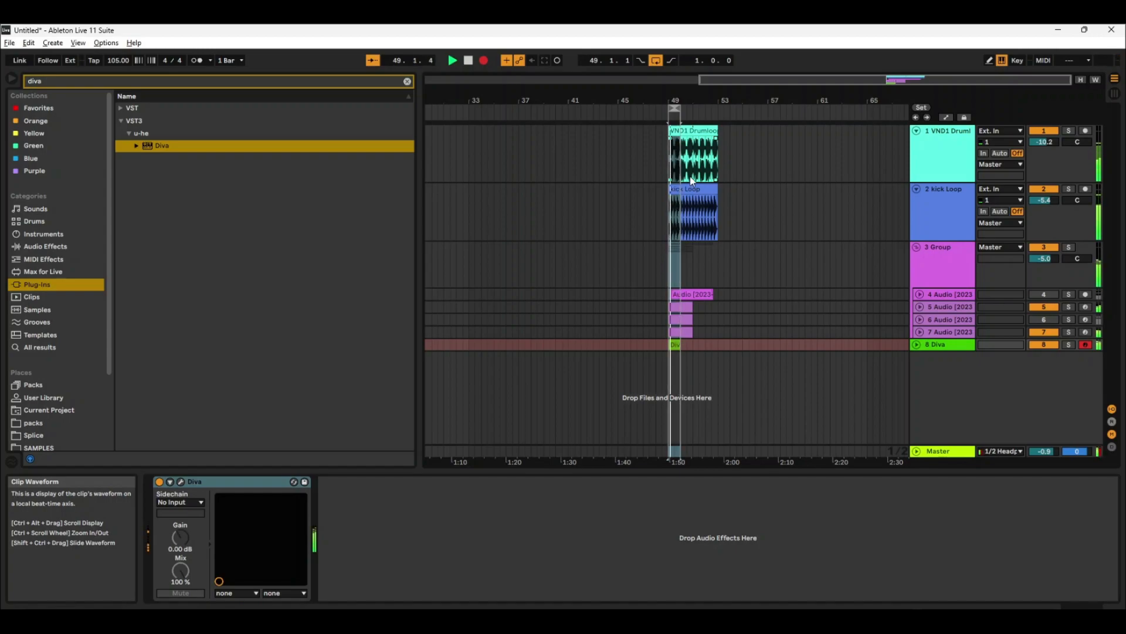
pyautogui.press('F9')
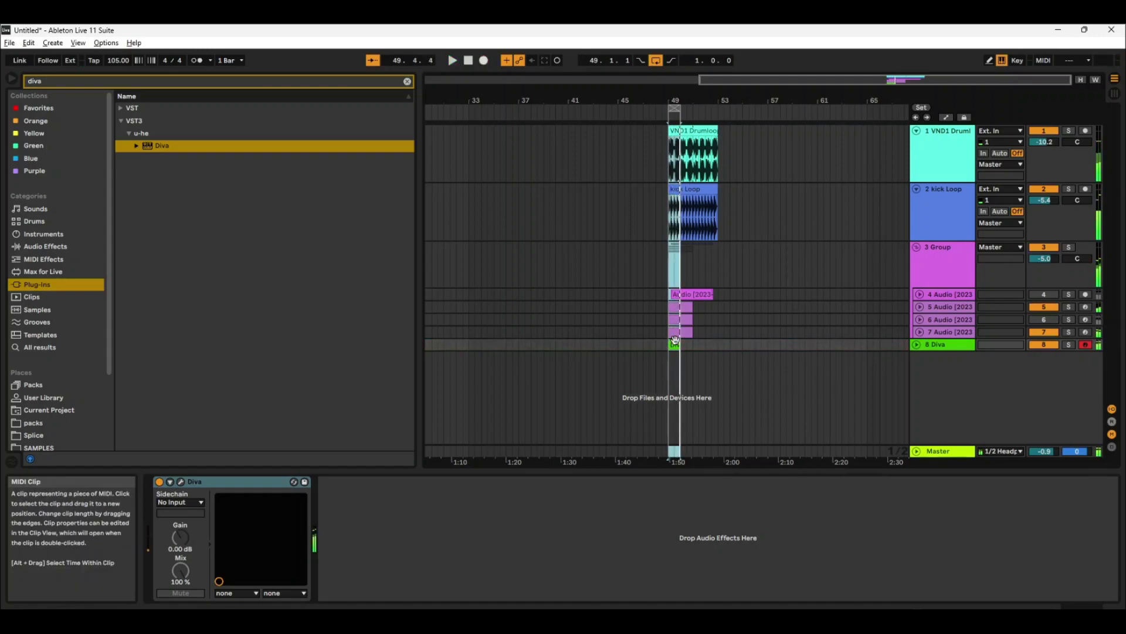
# Step: Open the recorded Diva clip, raise its fourth note three semitones to F#2, and play the loop back
pyautogui.doubleClick(674, 345)
pyautogui.press('space')
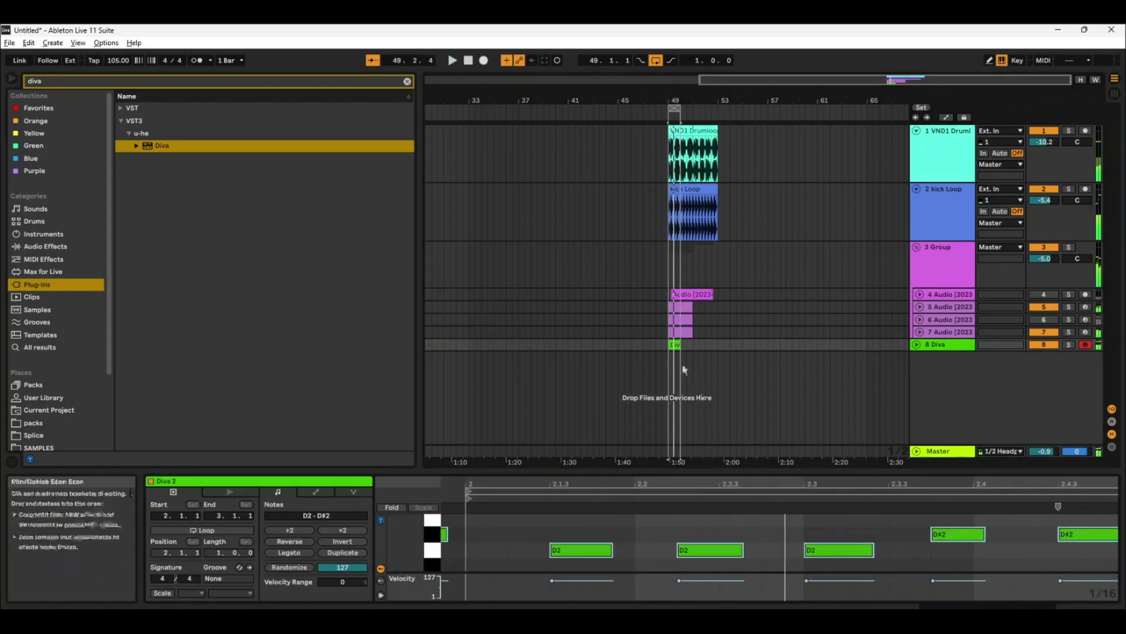
pyautogui.press('space')
pyautogui.click(933, 534)
pyautogui.press('Up')
pyautogui.press('Up')
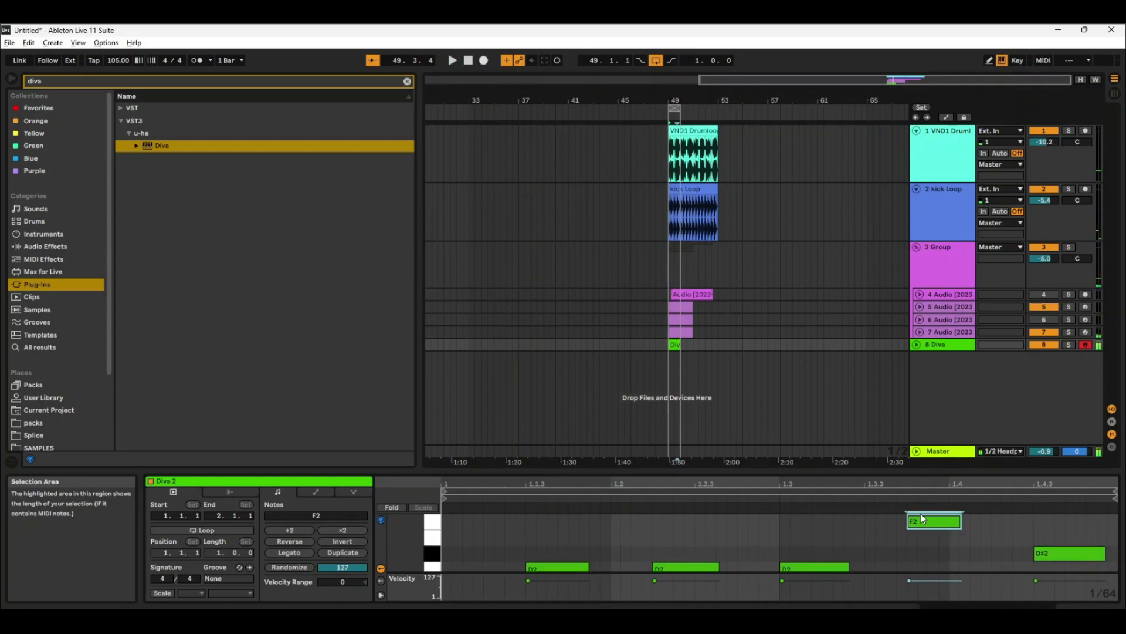
pyautogui.press('Up')
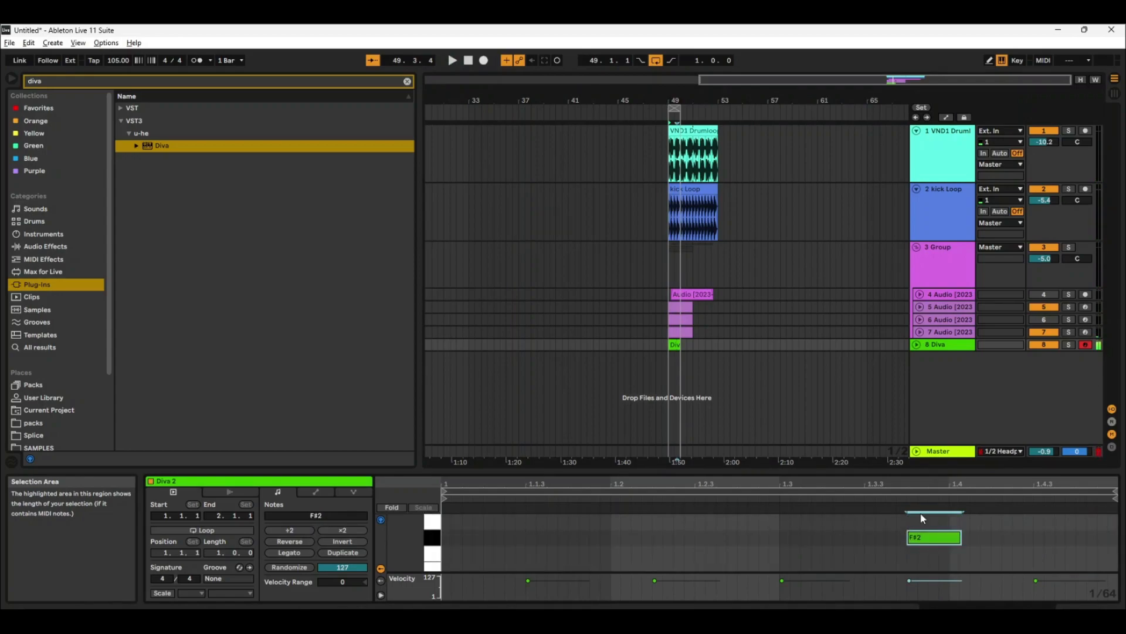
pyautogui.press('space')
# Step: Check the bass notes in an enlarged clip editor and move the Diva track to the first position inside the group
pyautogui.moveTo(925, 470); pyautogui.dragTo(906, 266)
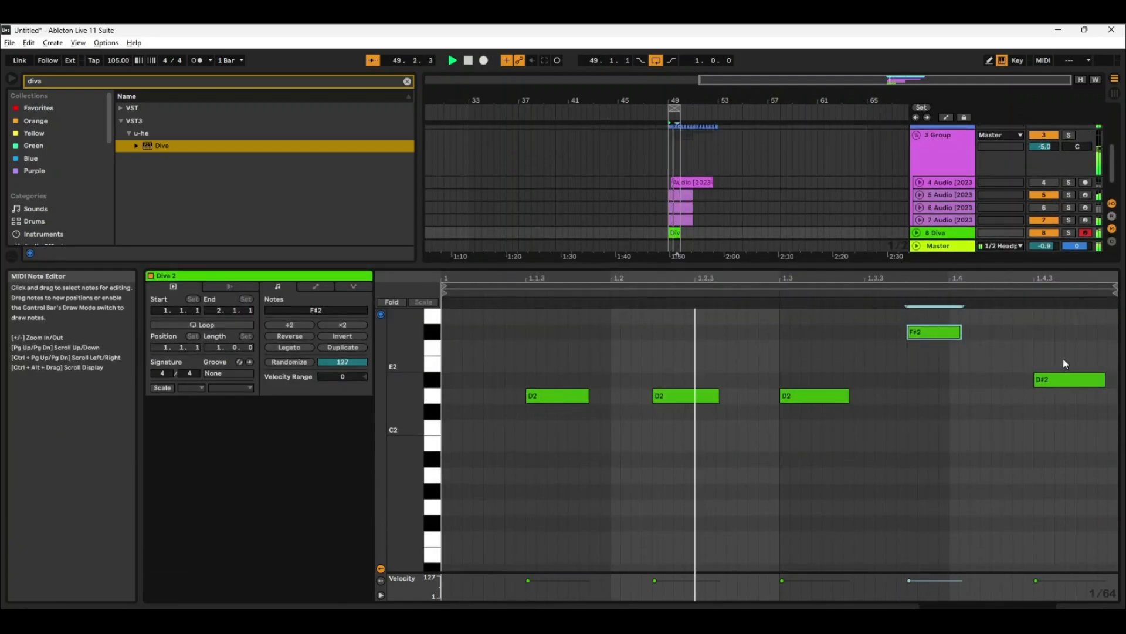
pyautogui.moveTo(909, 286); pyautogui.dragTo(854, 517)
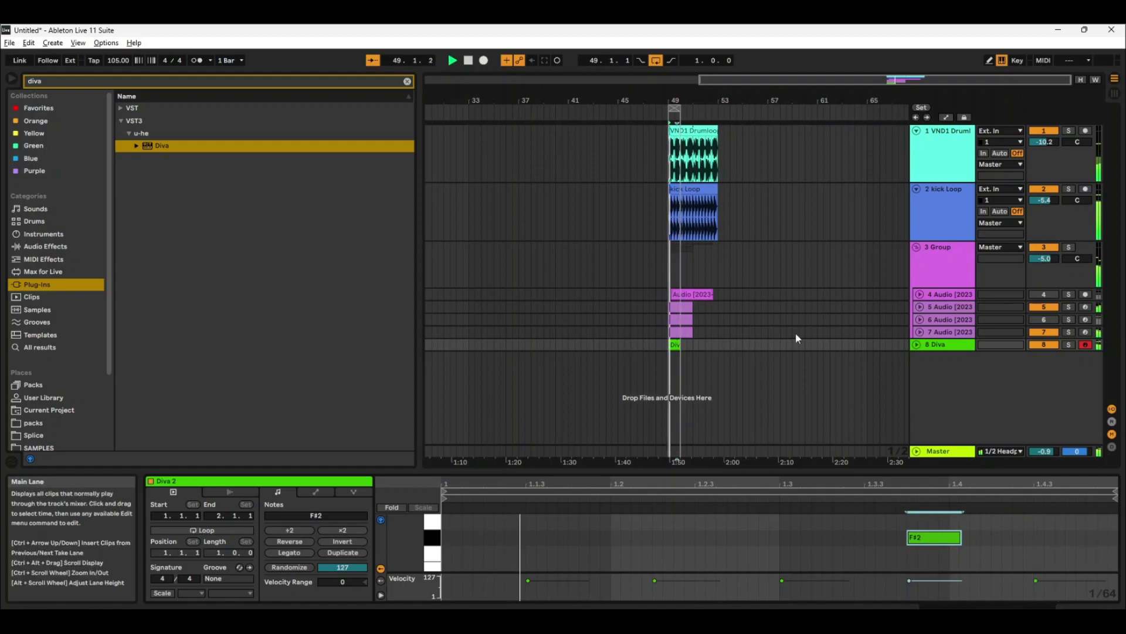
pyautogui.click(939, 346)
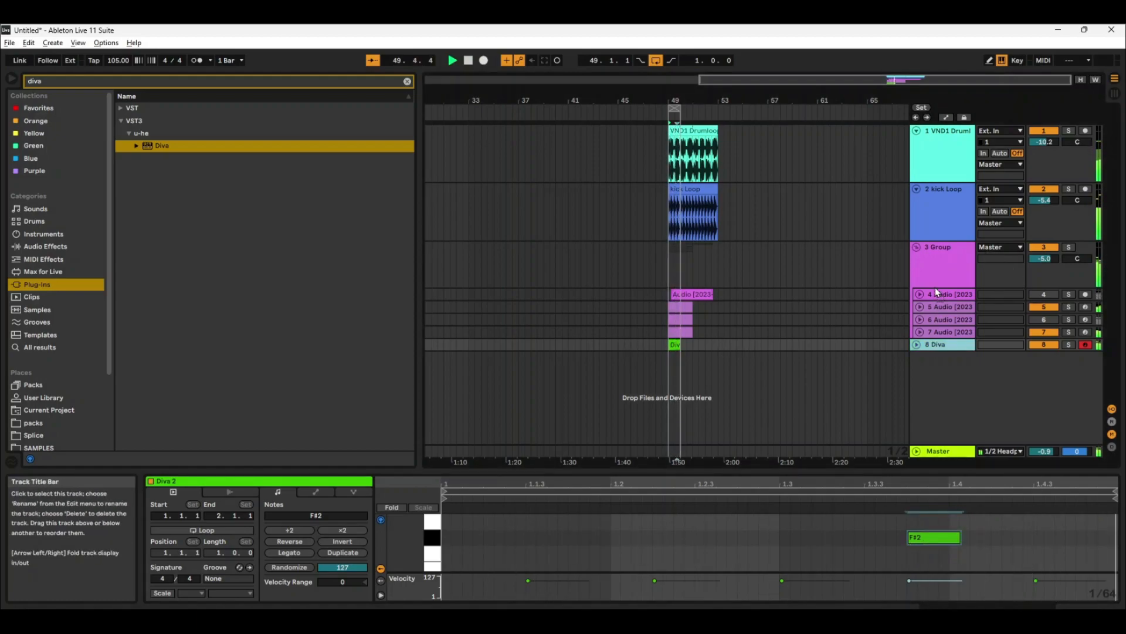
pyautogui.moveTo(946, 301); pyautogui.dragTo(946, 298)
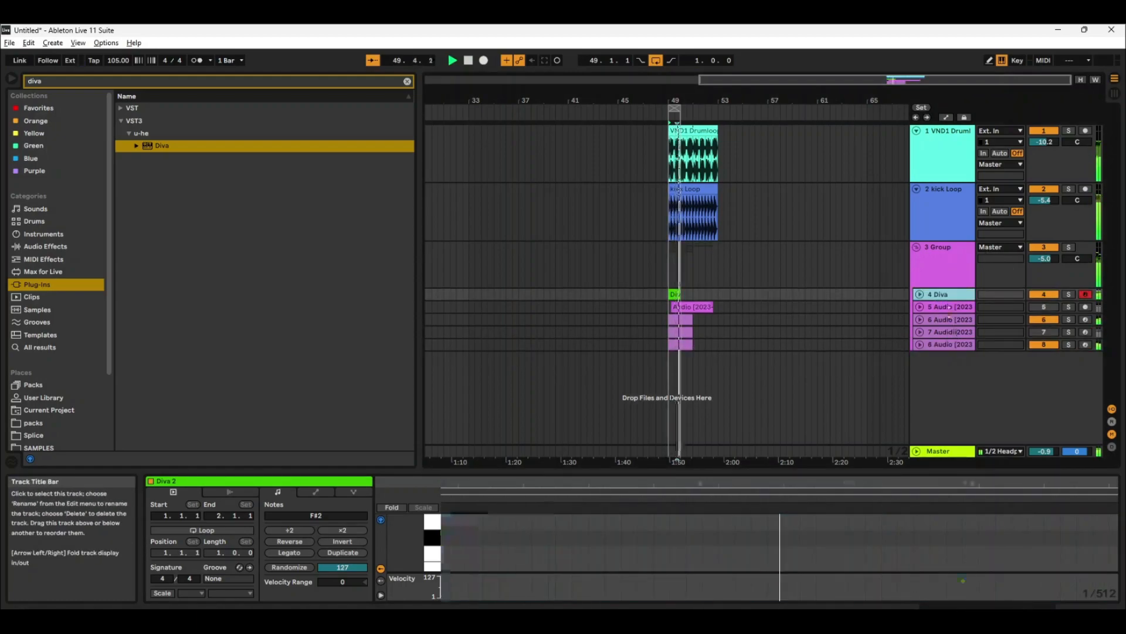
# Step: Duplicate bar 49 across all tracks three times and extend the arrangement loop to four bars
pyautogui.moveTo(678, 100); pyautogui.dragTo(678, 125)
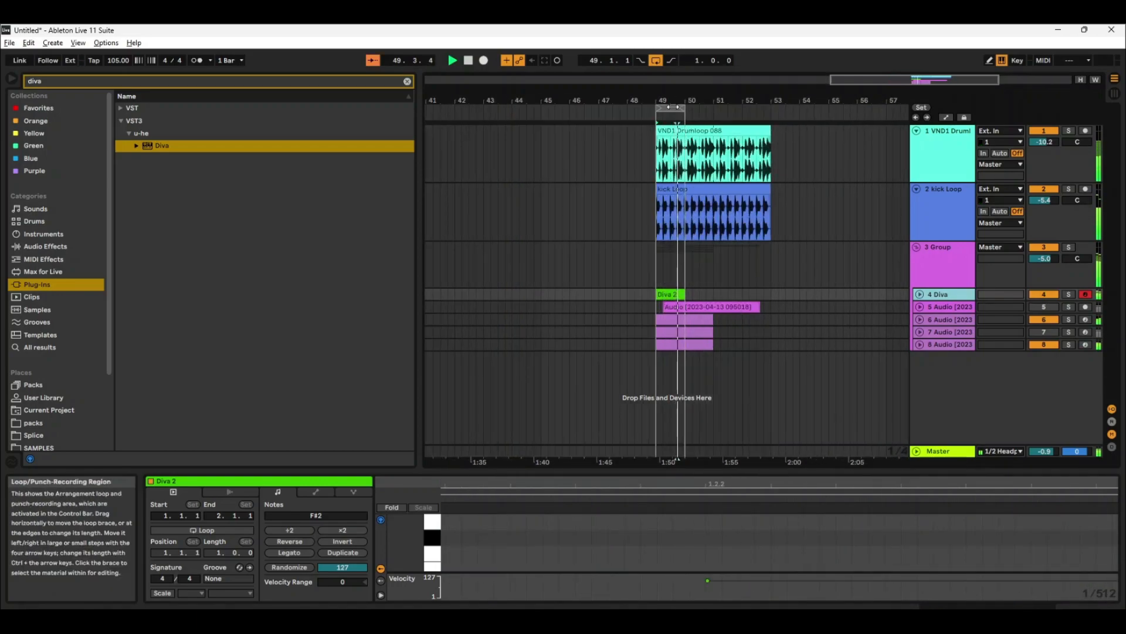
pyautogui.click(673, 108)
pyautogui.hotkey('ctrl', 'd')
pyautogui.hotkey('ctrl', 'd')
pyautogui.hotkey('ctrl', 'd')
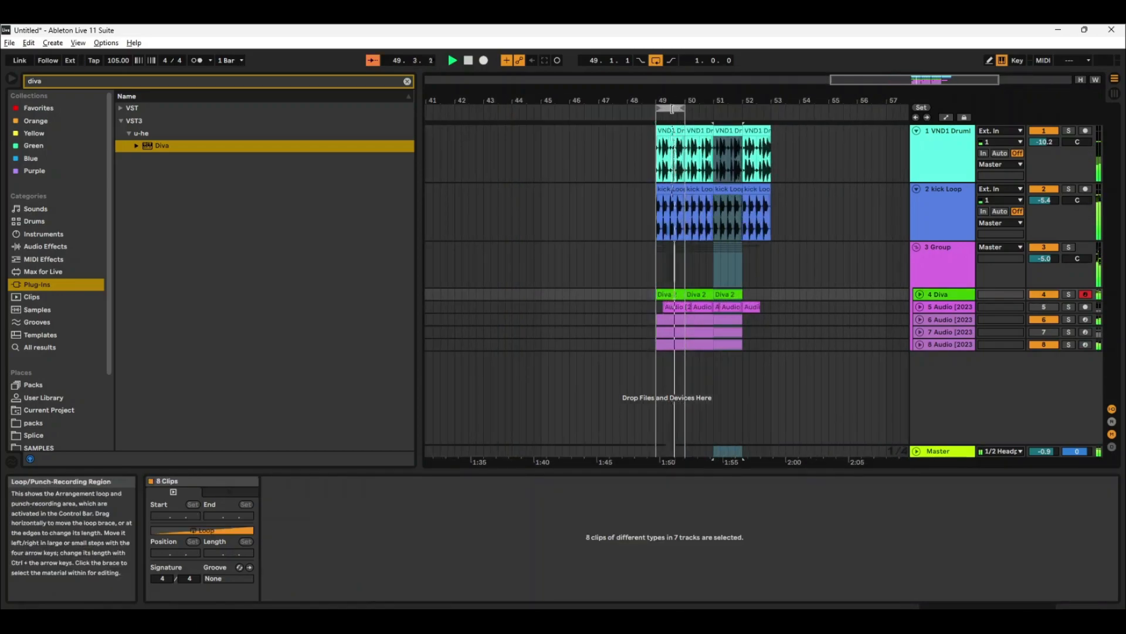
pyautogui.moveTo(684, 108); pyautogui.dragTo(768, 109)
pyautogui.click(768, 109)
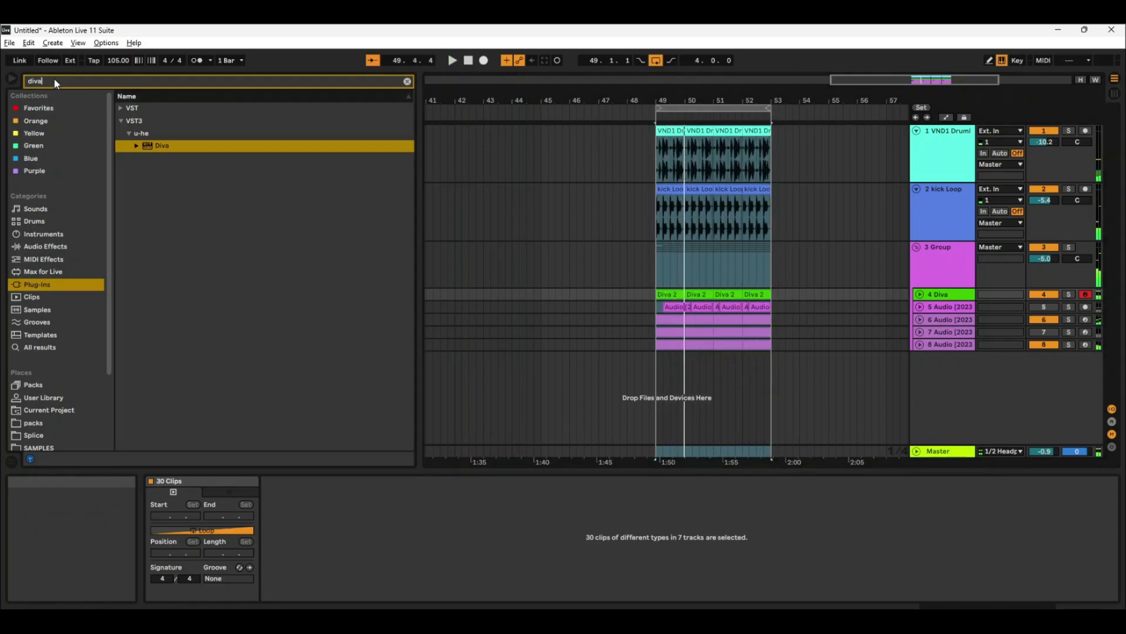
# Step: Search the SAMPLES folder for "perc" and open VND1 Percloops 120 BPM inside VND1 Drumloops
pyautogui.write('perc')
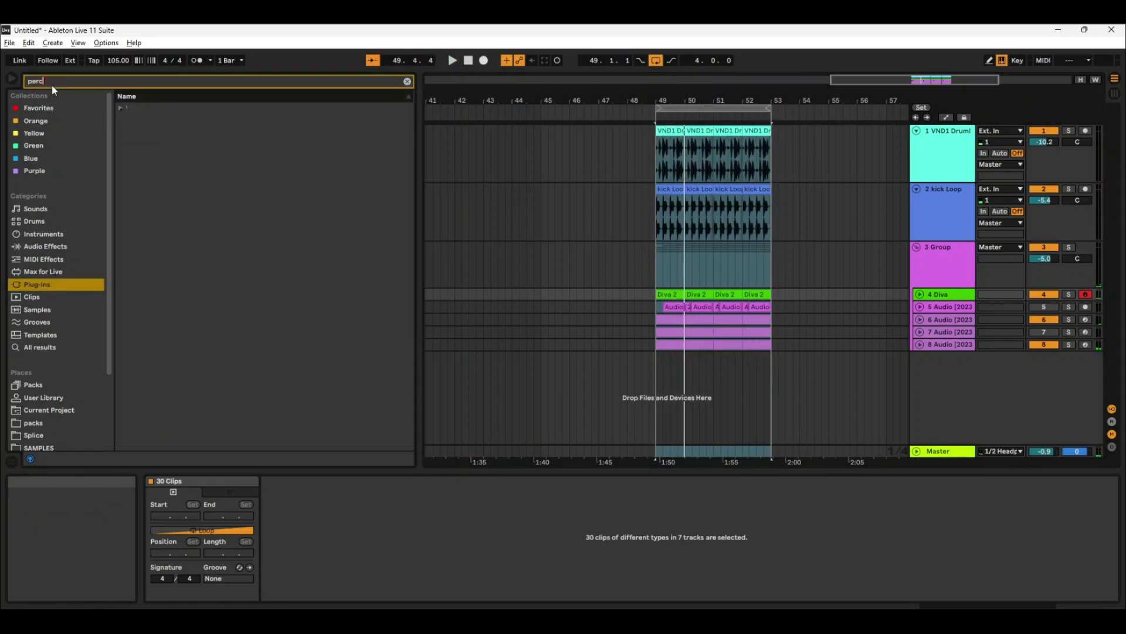
pyautogui.scroll(-3, 55, 328)
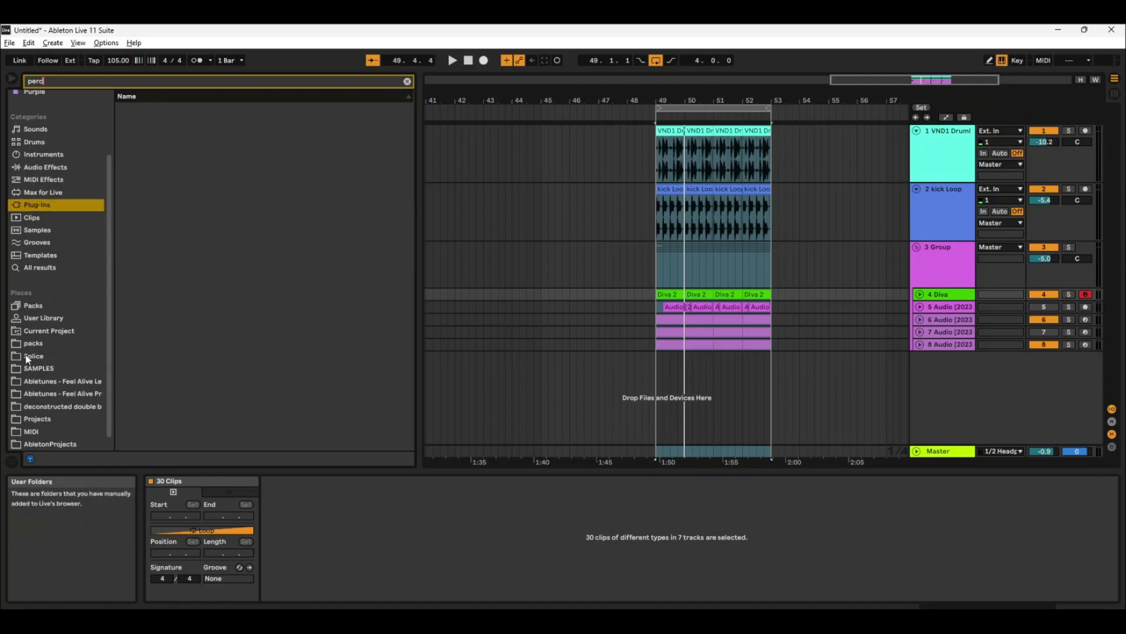
pyautogui.click(27, 356)
pyautogui.click(32, 366)
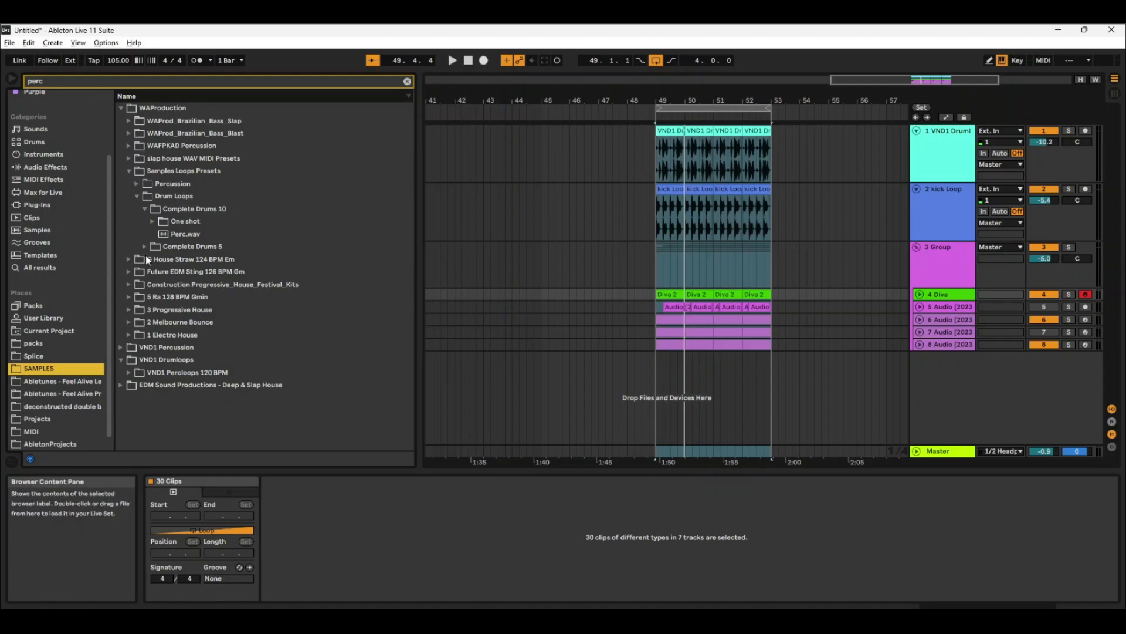
pyautogui.click(128, 371)
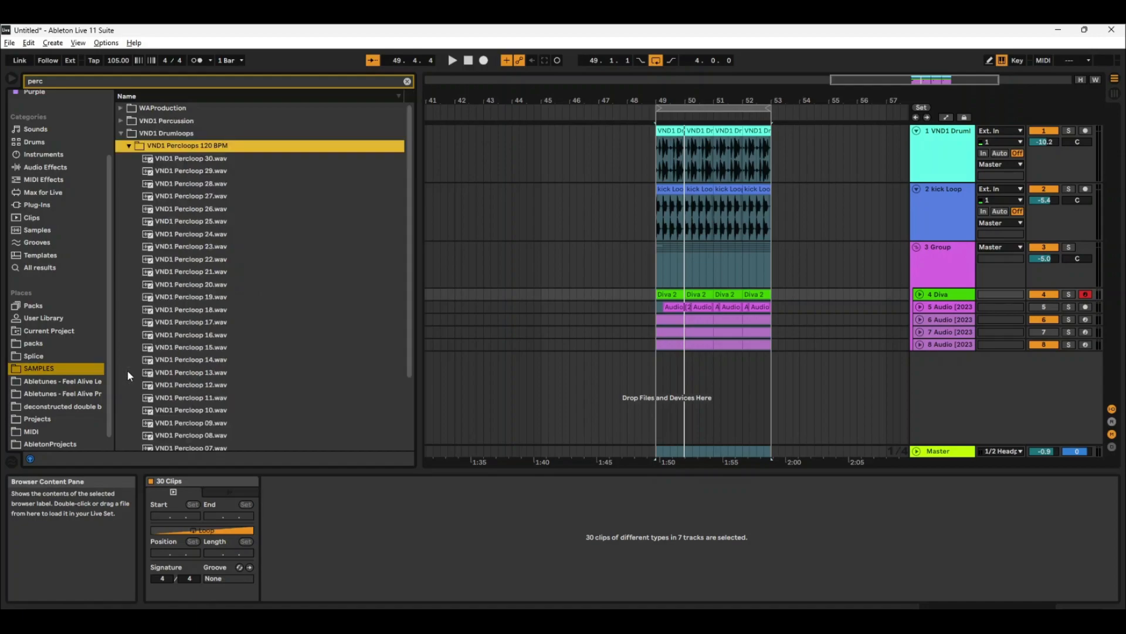
# Step: Preview VND1 Percloop 17 and 14, and add VND1 Percloop 17 on a new audio track at bar 51
pyautogui.click(193, 322)
pyautogui.click(237, 359)
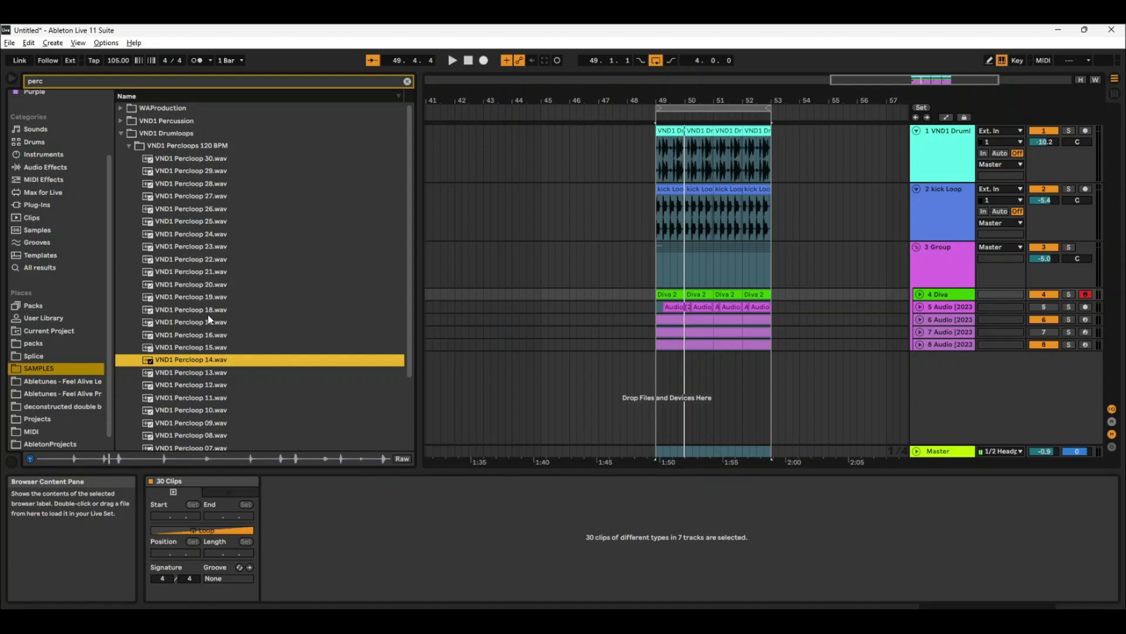
pyautogui.click(191, 322)
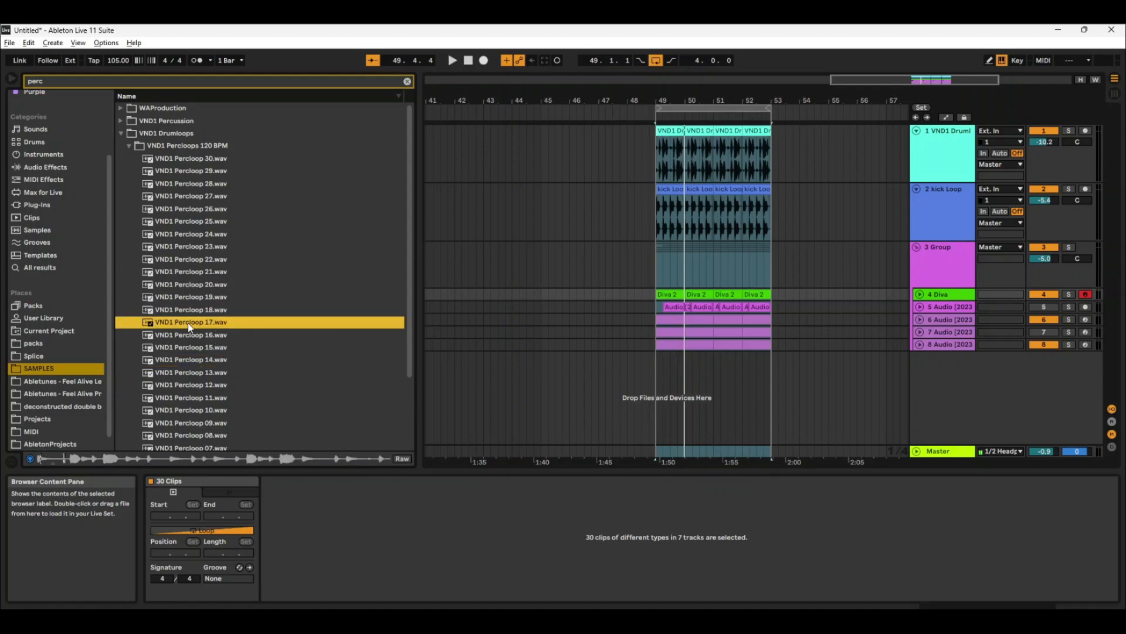
pyautogui.moveTo(186, 327); pyautogui.dragTo(743, 379)
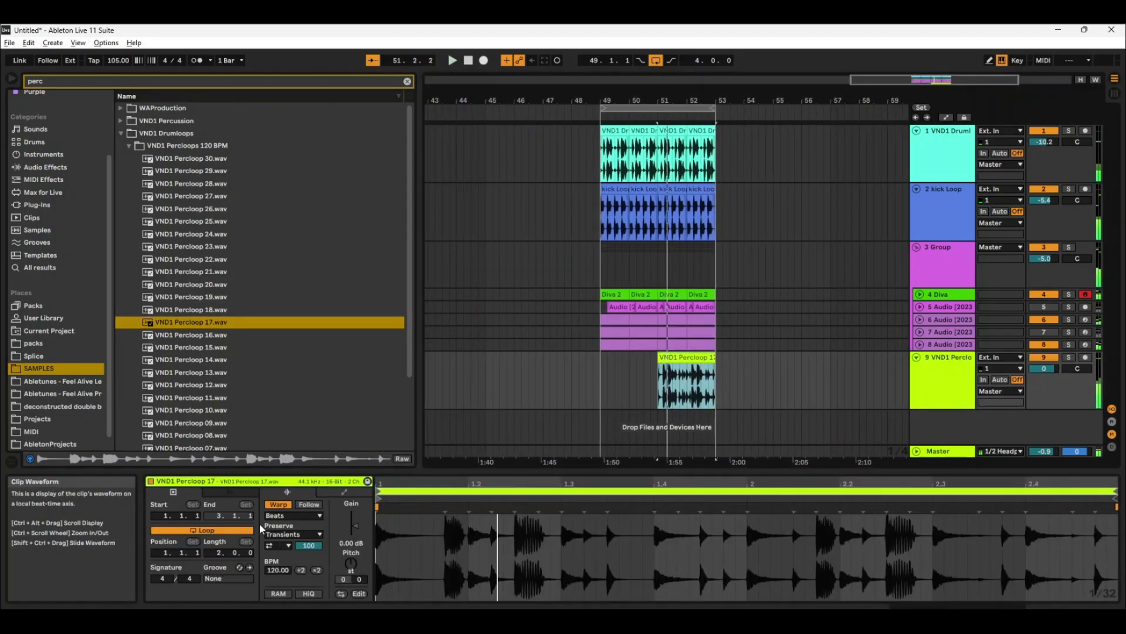
# Step: Turn off transient looping in the Percloop 17 clip, set the transient envelope to 24, and enable HiQ
pyautogui.click(284, 546)
pyautogui.click(283, 555)
pyautogui.moveTo(305, 545); pyautogui.dragTo(305, 553)
pyautogui.press('space')
pyautogui.click(309, 594)
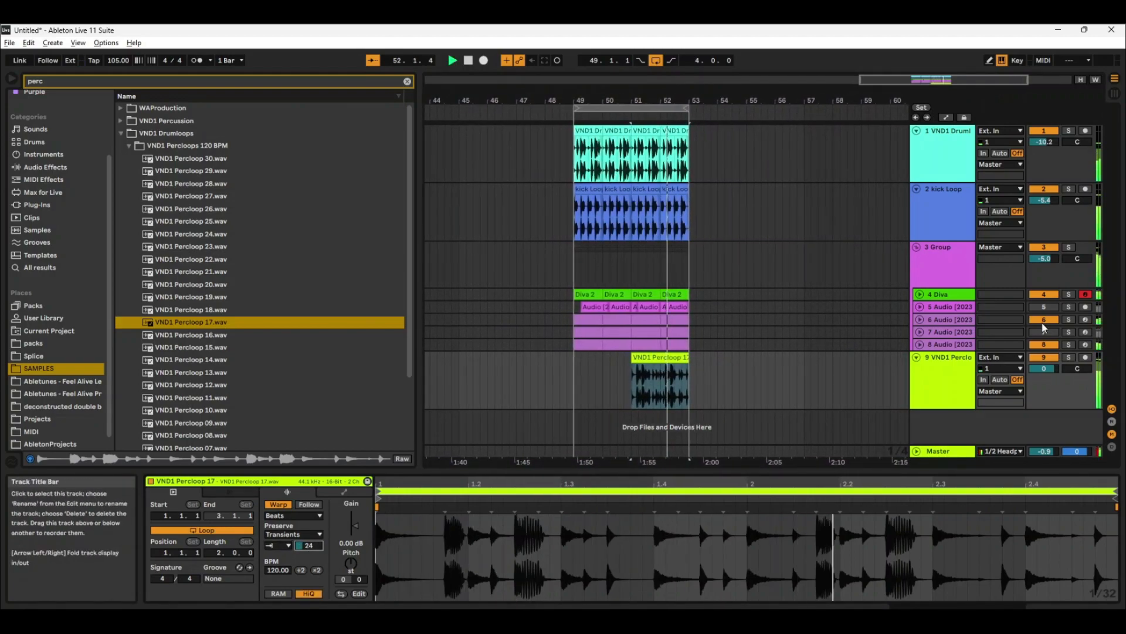
# Step: Lower the percussion track's volume to -3.0 dB and extend the Percloop 17 clip's start back to bar 49
pyautogui.moveTo(1044, 368); pyautogui.dragTo(1045, 369)
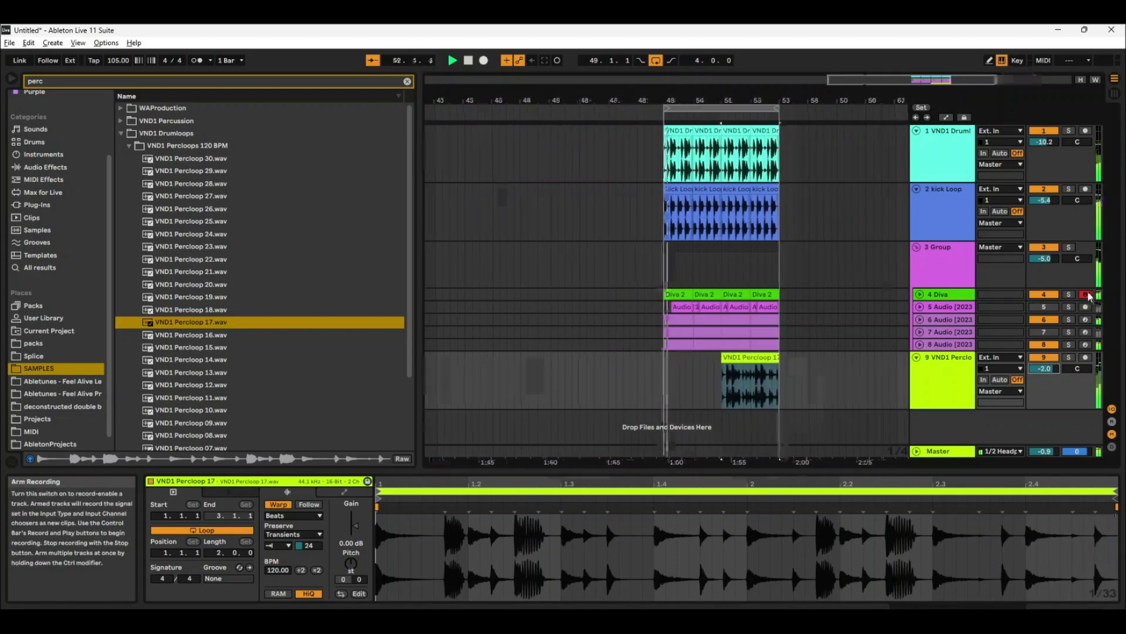
pyautogui.moveTo(711, 359); pyautogui.dragTo(653, 356)
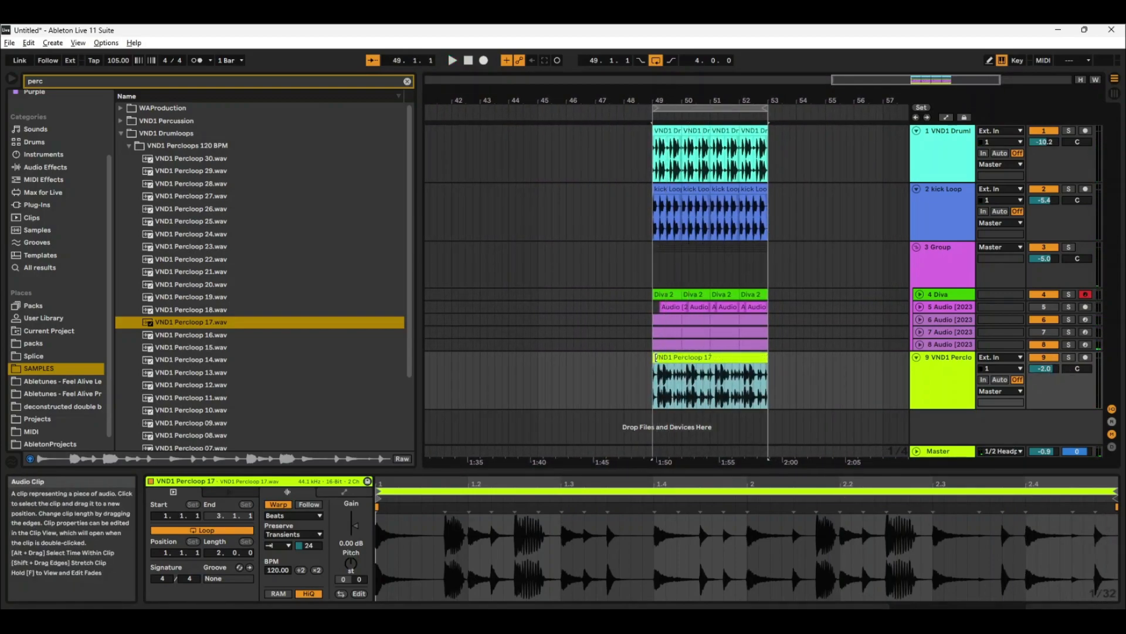
pyautogui.press('space')
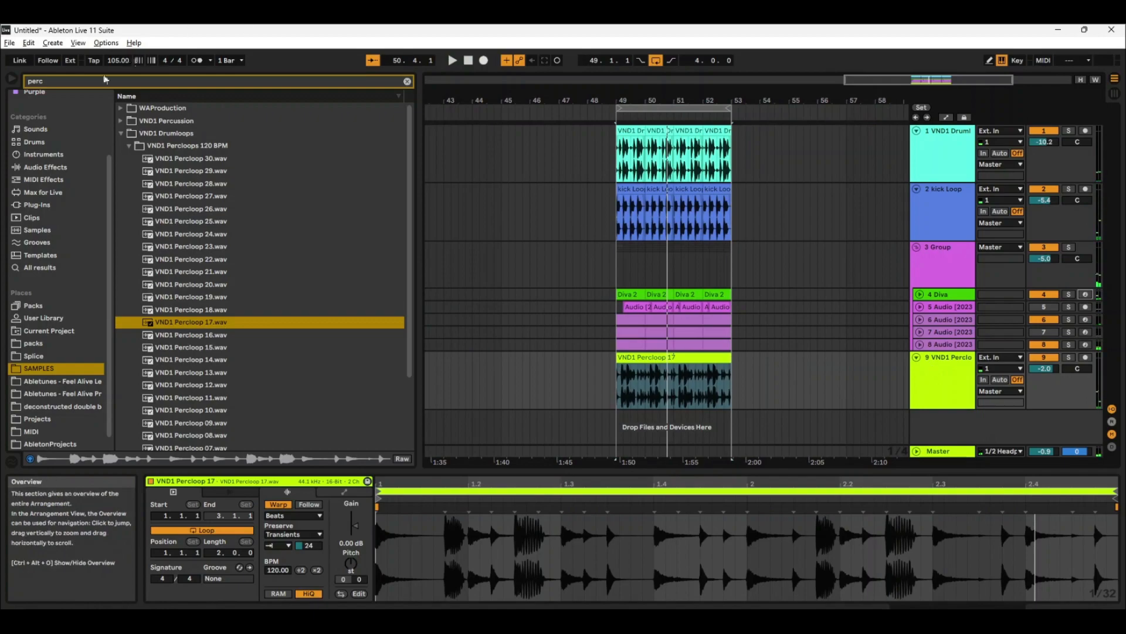
# Step: Find the Delay audio effect and load it on the VND1 Percloop track
pyautogui.write('de')
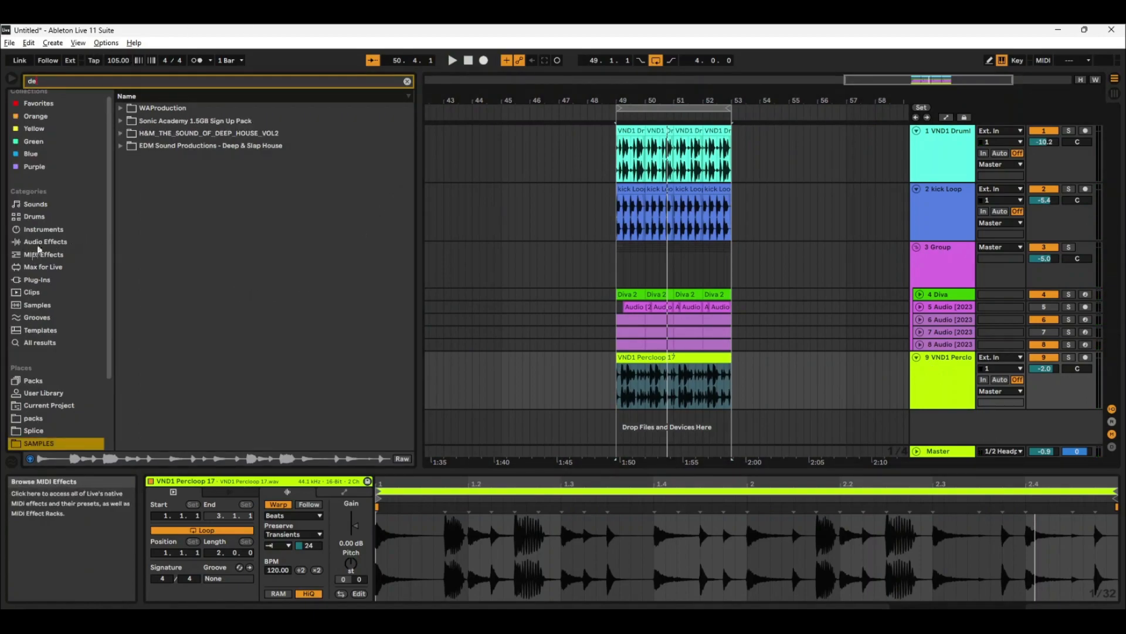
pyautogui.click(42, 229)
pyautogui.click(39, 242)
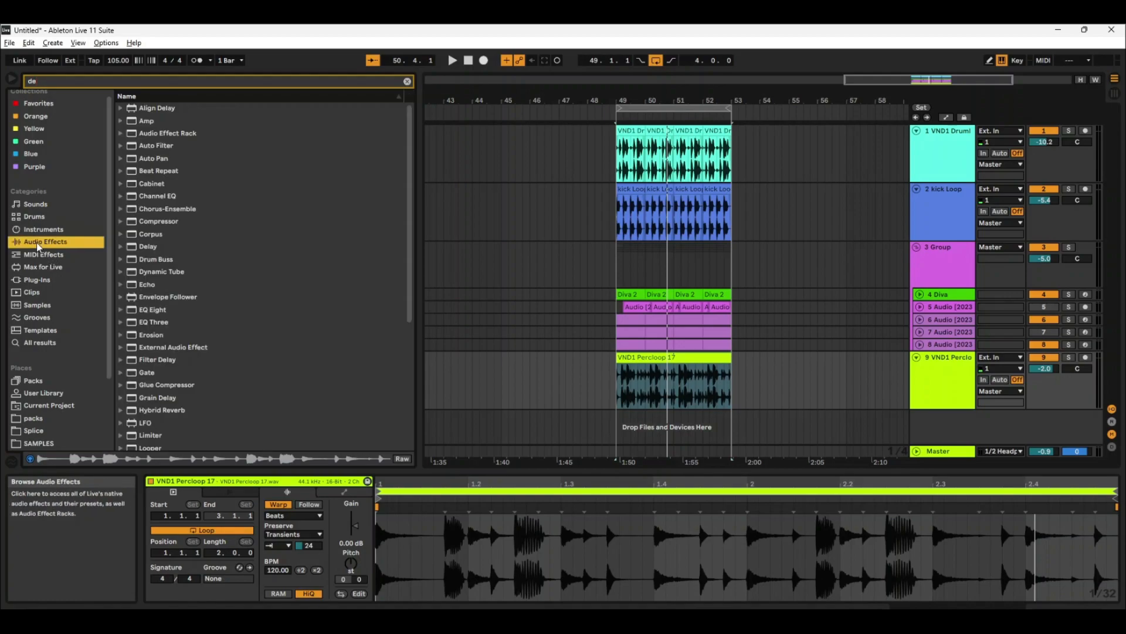
pyautogui.moveTo(144, 246); pyautogui.dragTo(150, 240)
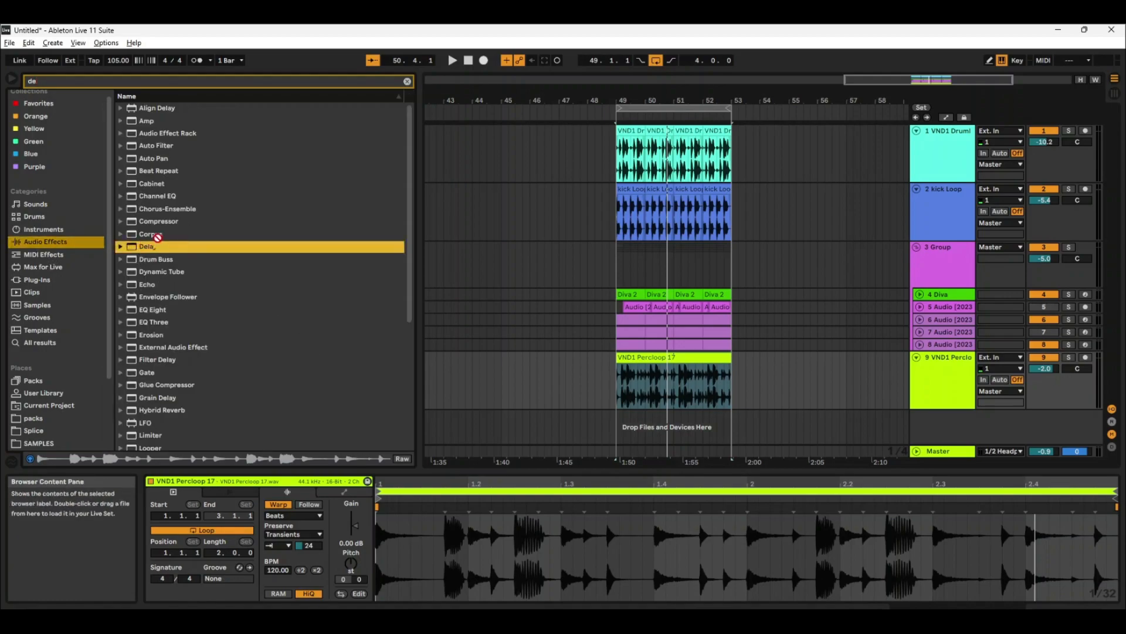
pyautogui.moveTo(704, 380); pyautogui.dragTo(704, 382)
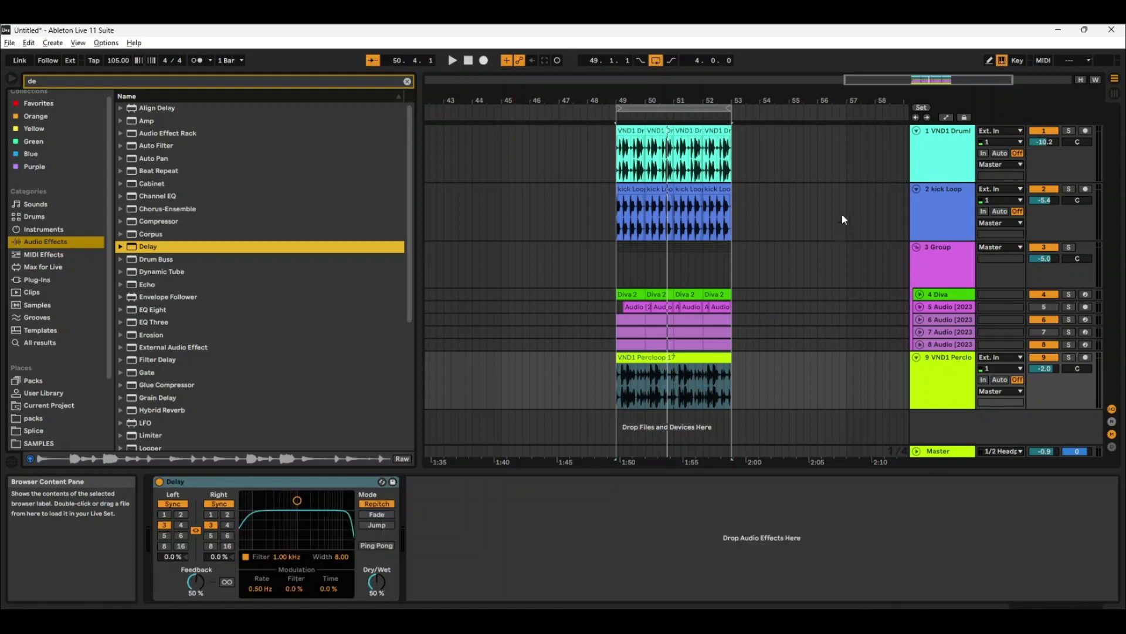
# Step: Turn on Ping Pong in Delay, set Dry/Wet to 17 %, and narrow the filter to 623 Hz with width 1.39
pyautogui.press('space')
pyautogui.moveTo(302, 527); pyautogui.dragTo(334, 523)
pyautogui.click(377, 546)
pyautogui.moveTo(379, 582)
pyautogui.mouseDown()
pyautogui.moveTo(379, 603)
pyautogui.moveTo(380, 586)
pyautogui.mouseUp()
pyautogui.moveTo(334, 523); pyautogui.dragTo(288, 540)
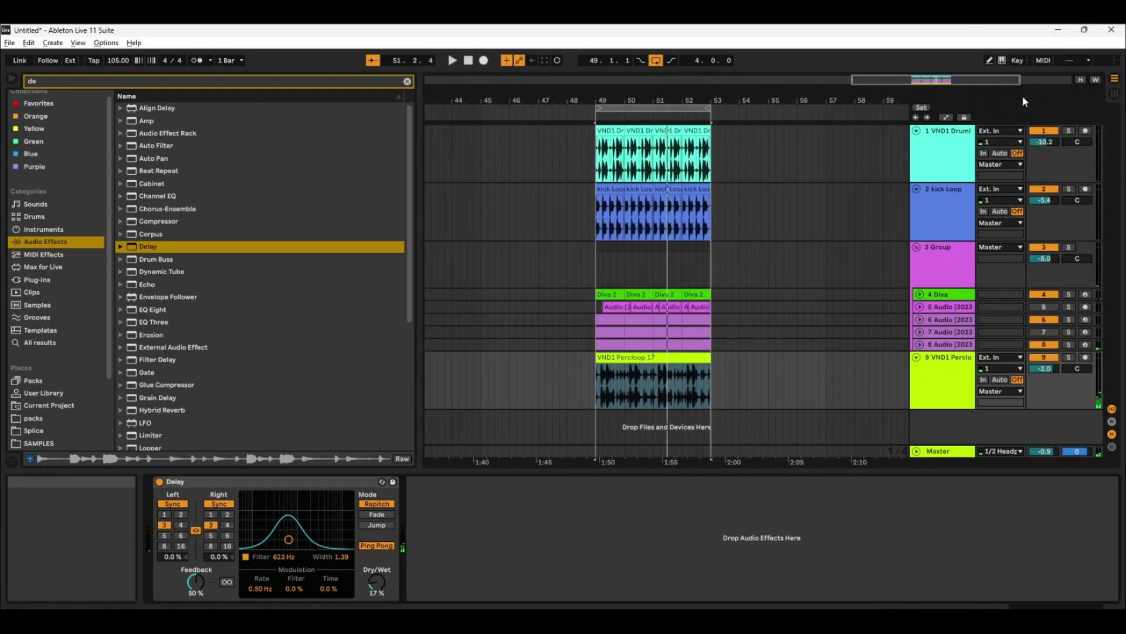
# Step: Set Delay's filter to 1.73 kHz with width 1.84 and show its Filter Frequency automation on the percussion track
pyautogui.press('a')
pyautogui.moveTo(306, 543)
pyautogui.mouseDown()
pyautogui.moveTo(328, 525)
pyautogui.moveTo(291, 537)
pyautogui.moveTo(309, 538)
pyautogui.mouseUp()
pyautogui.click(954, 379)
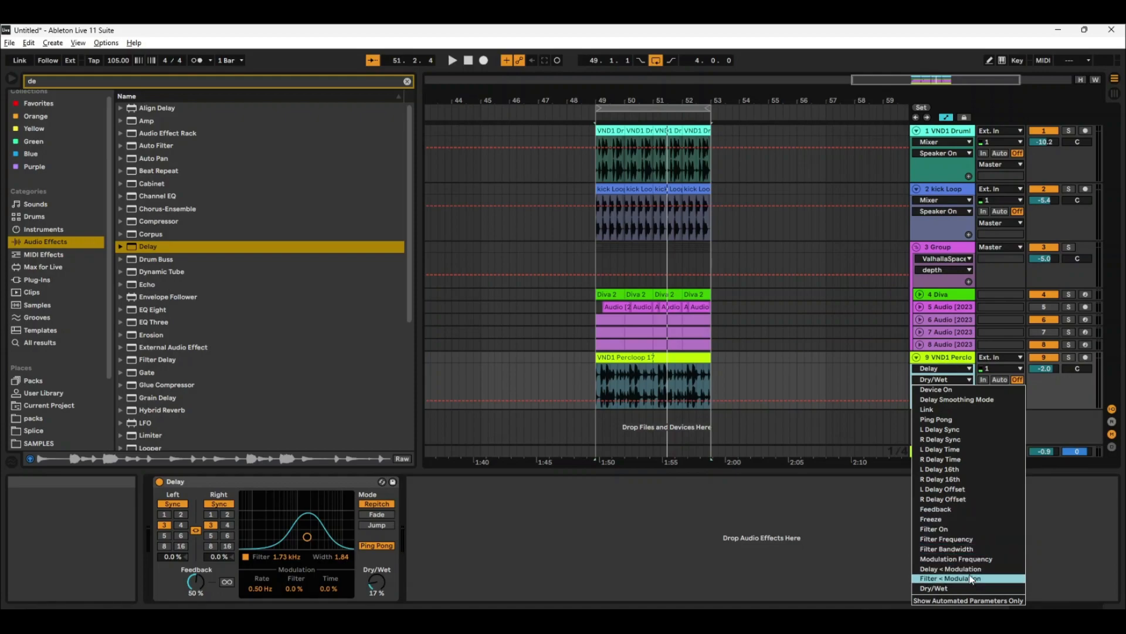
pyautogui.click(947, 539)
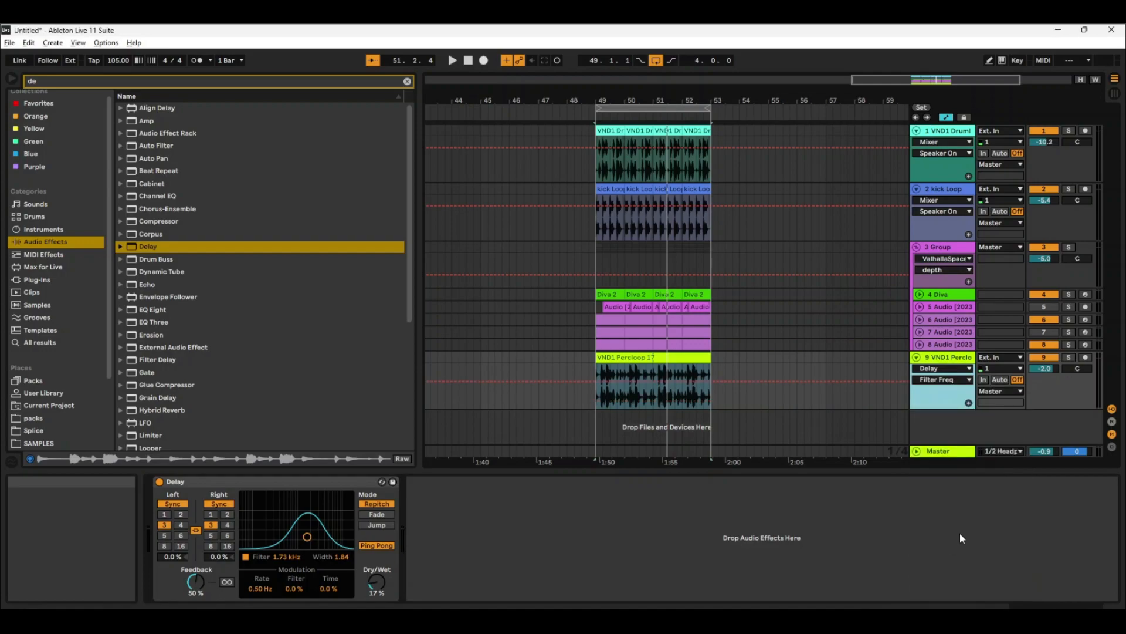
# Step: Insert one sine cycle of Filter Frequency automation across bars 49 to 53 on the percussion track and play it back
pyautogui.click(594, 382)
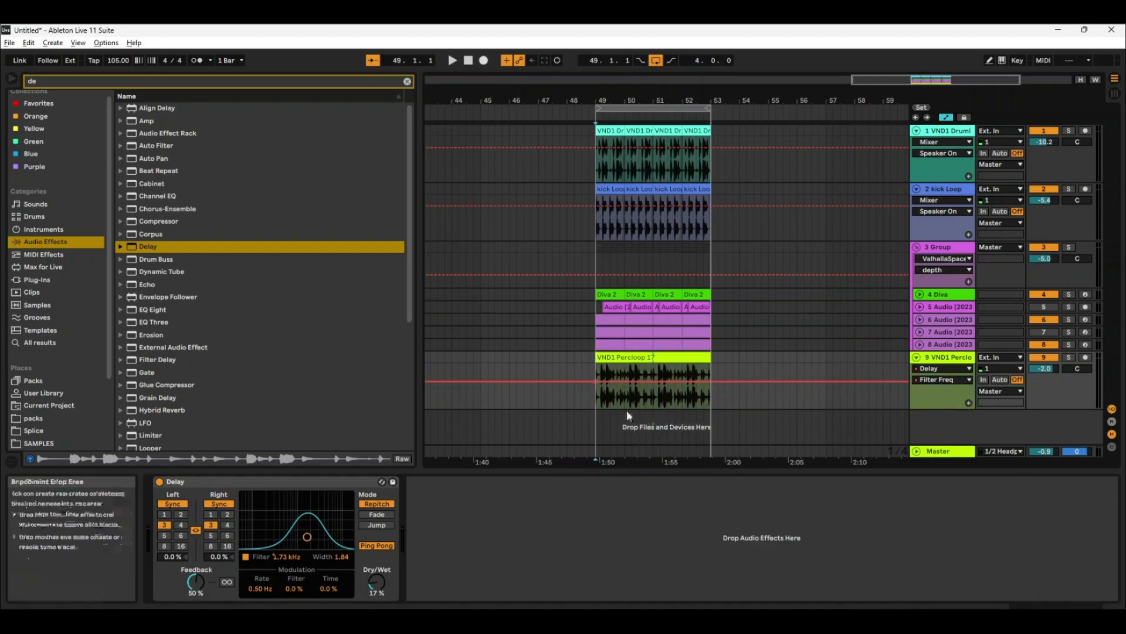
pyautogui.moveTo(596, 393); pyautogui.dragTo(708, 403)
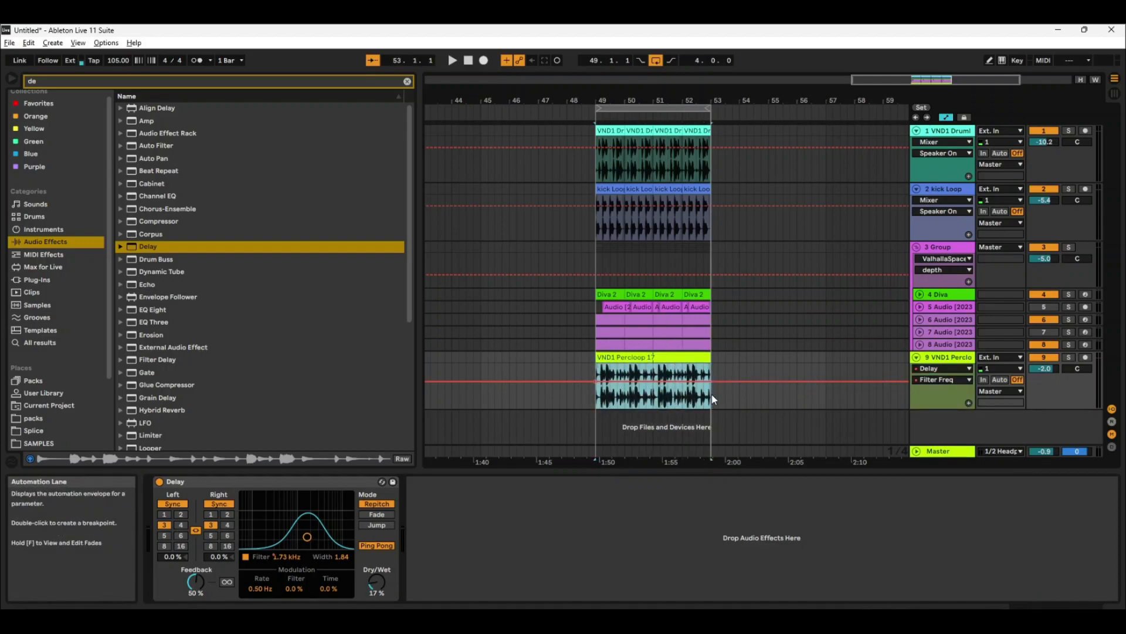
pyautogui.rightClick(691, 394)
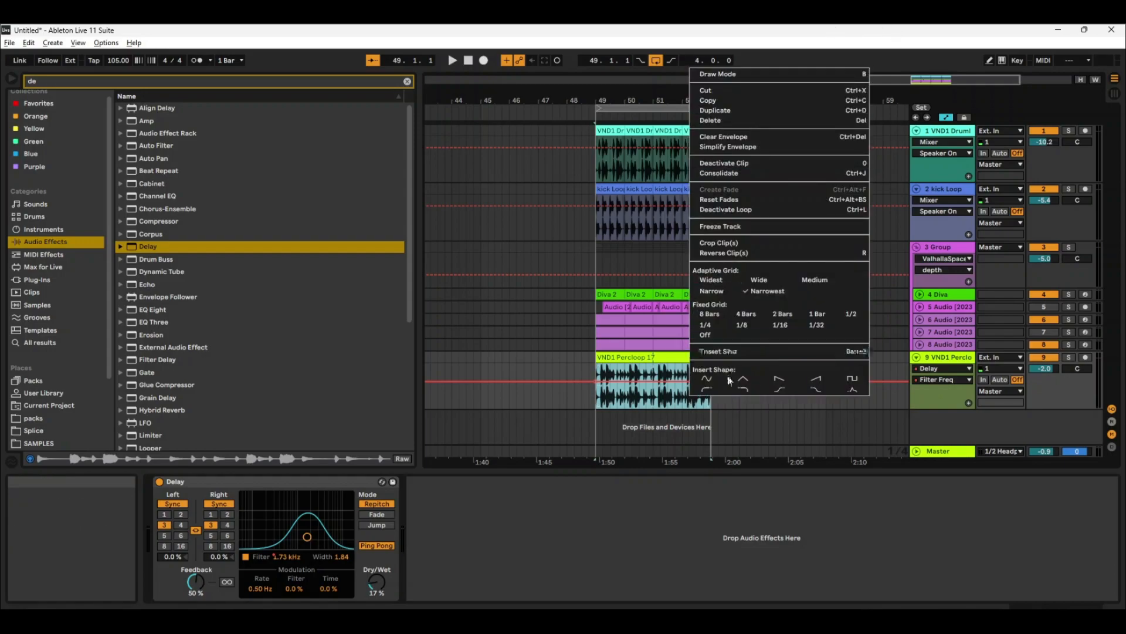
pyautogui.press('space')
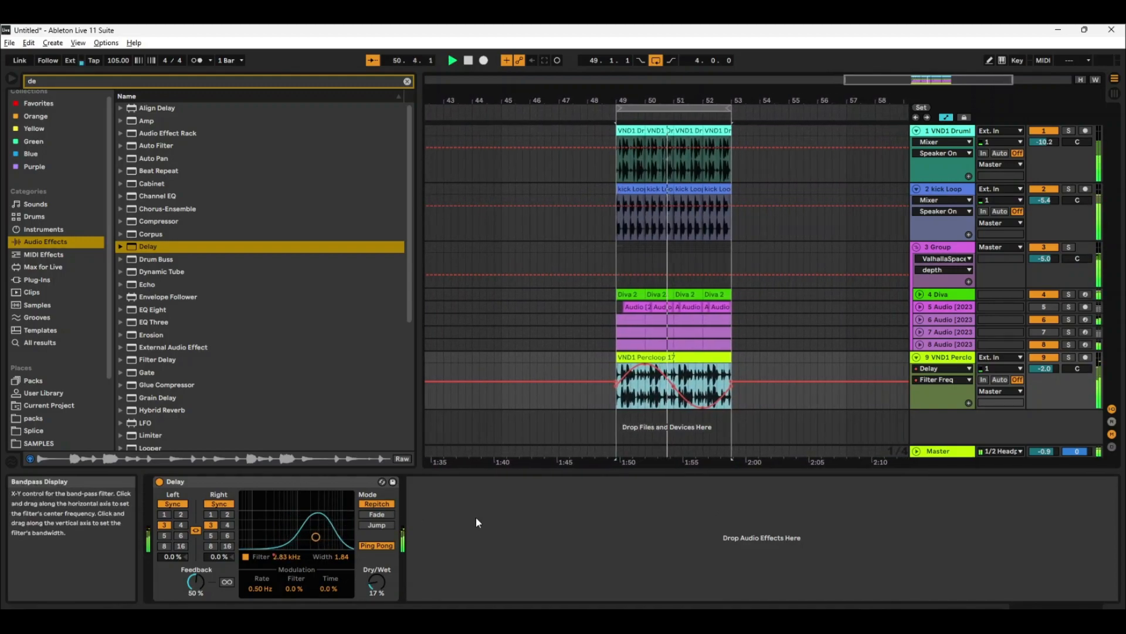
pyautogui.click(219, 485)
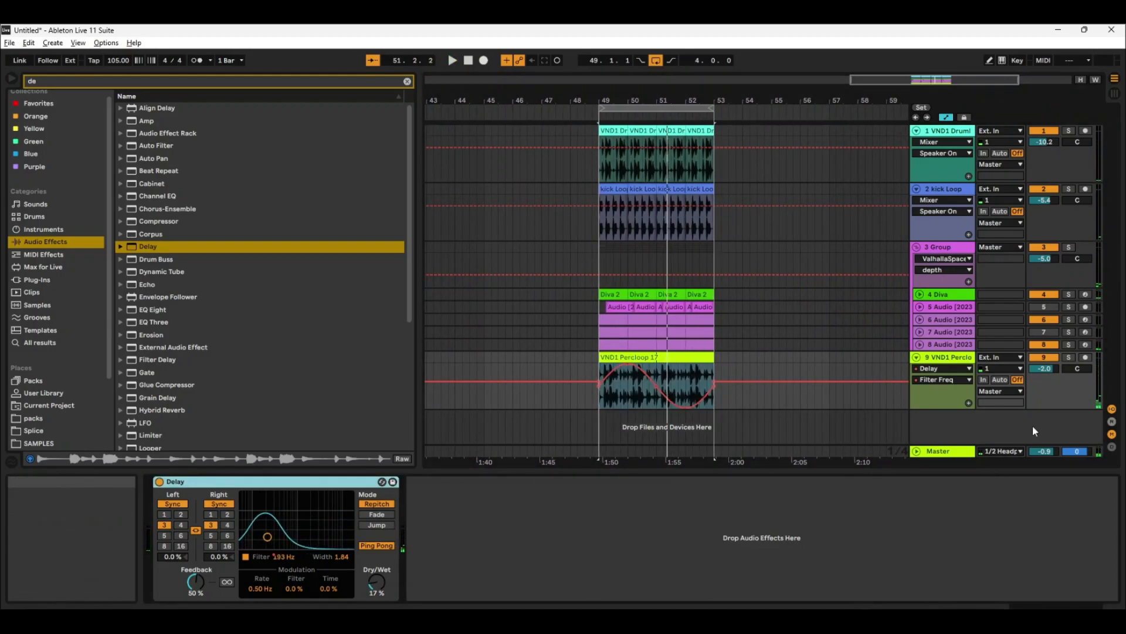
pyautogui.click(952, 247)
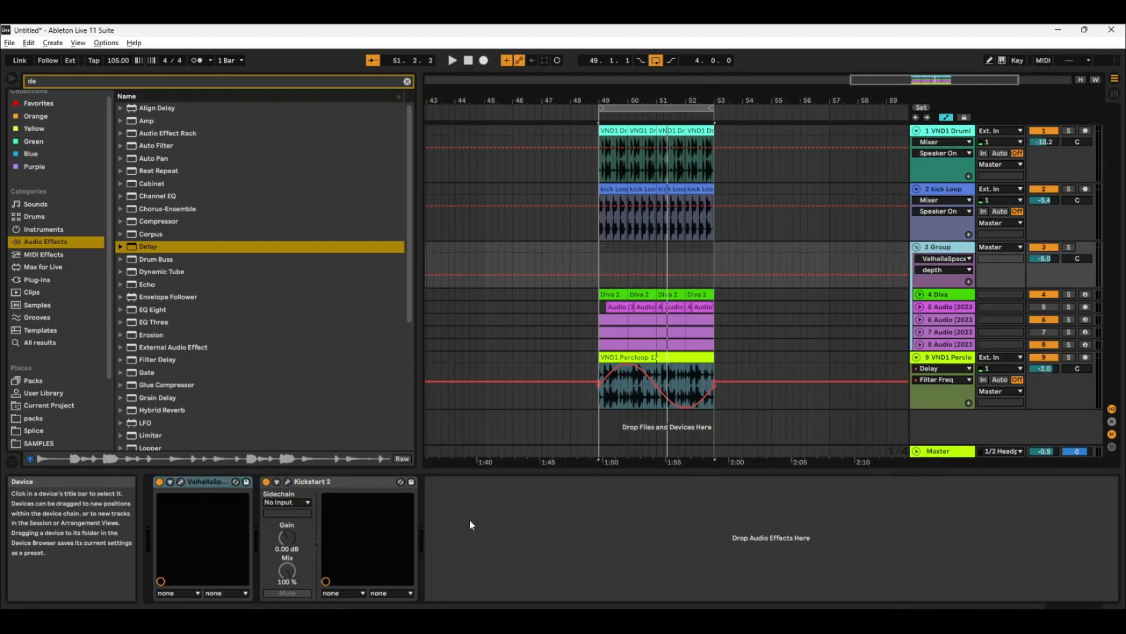
pyautogui.hotkey('ctrl', 'v')
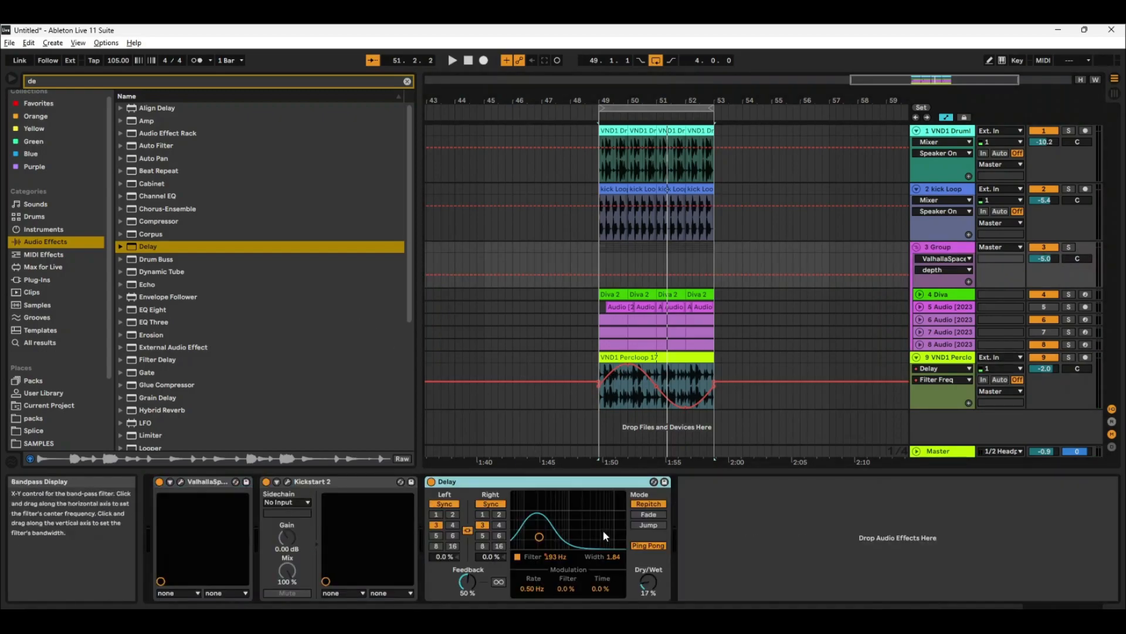
pyautogui.press('space')
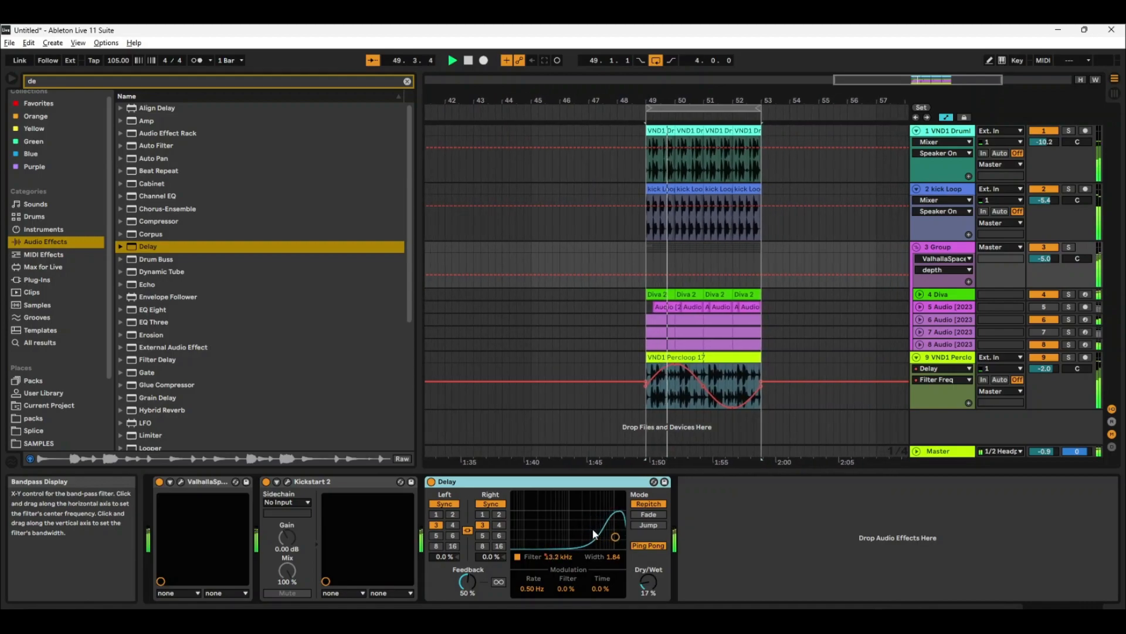
# Step: Fold track 3 Group, hide the automation lanes, and insert a new audio track below the percussion track
pyautogui.click(917, 246)
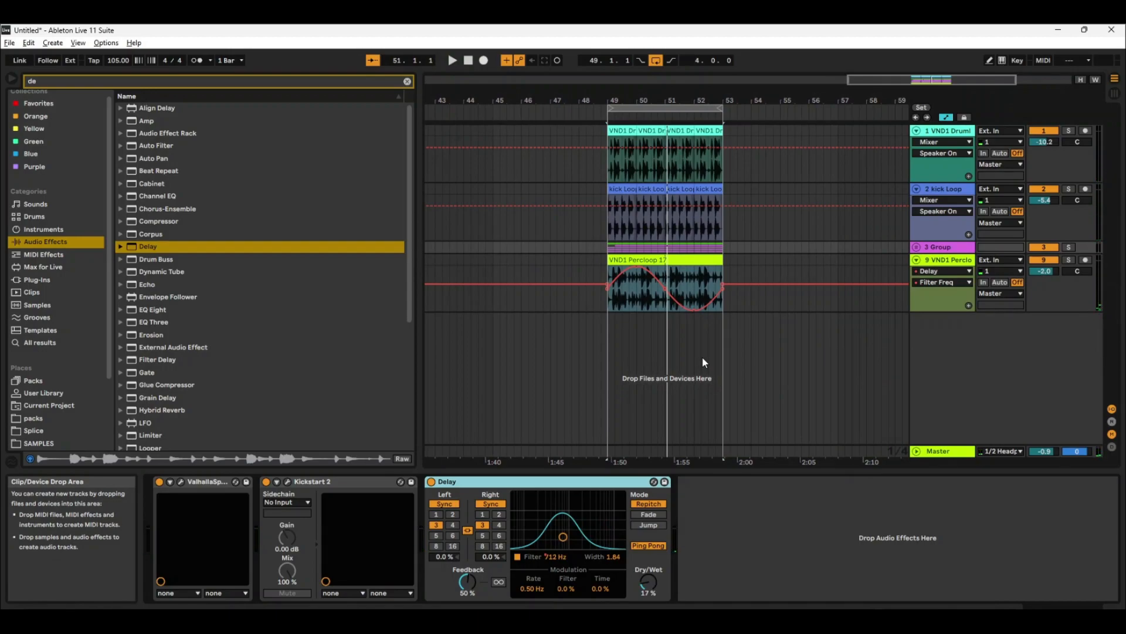
pyautogui.press('a')
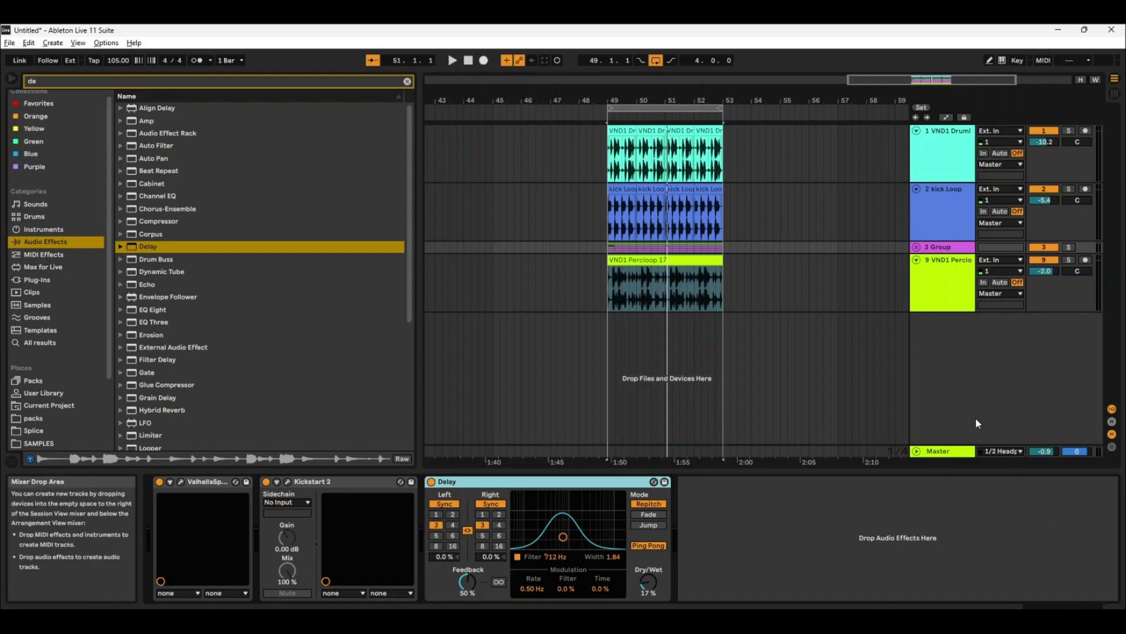
pyautogui.click(985, 381)
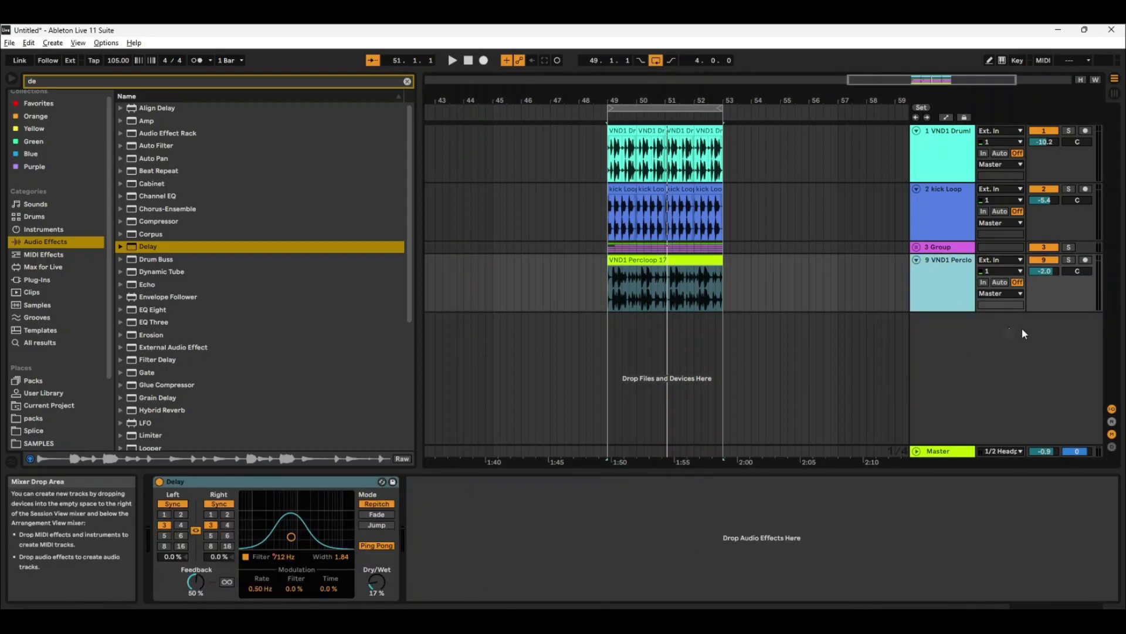
pyautogui.rightClick(938, 330)
pyautogui.click(977, 336)
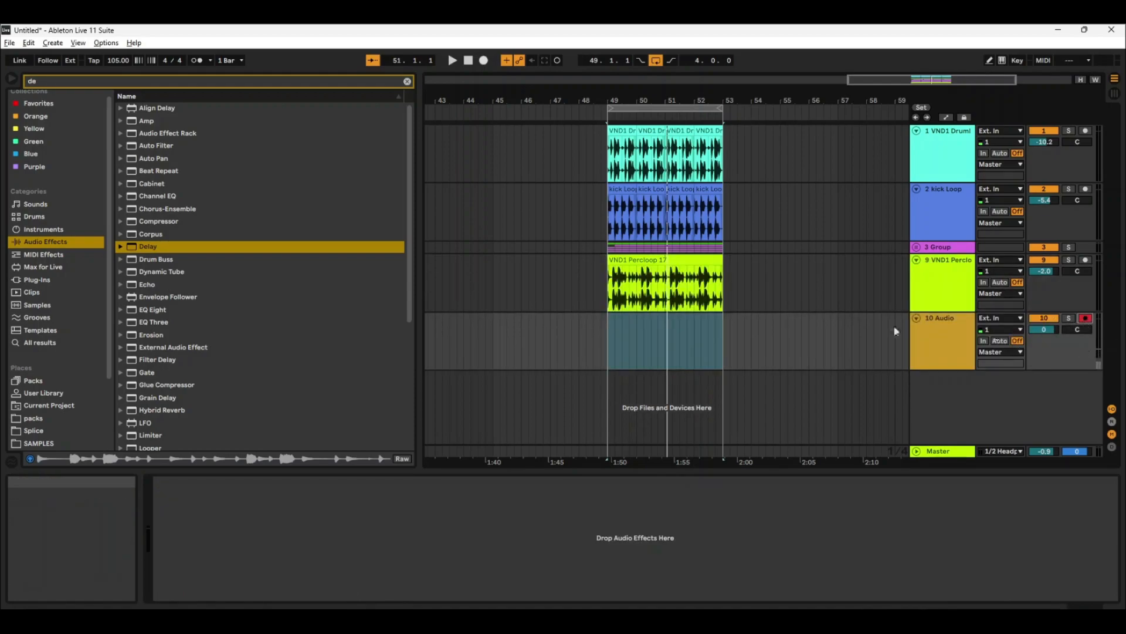
# Step: Duplicate the four-bar loop on all tracks and extend the arrangement loop to eight bars, ending at bar 57
pyautogui.click(645, 107)
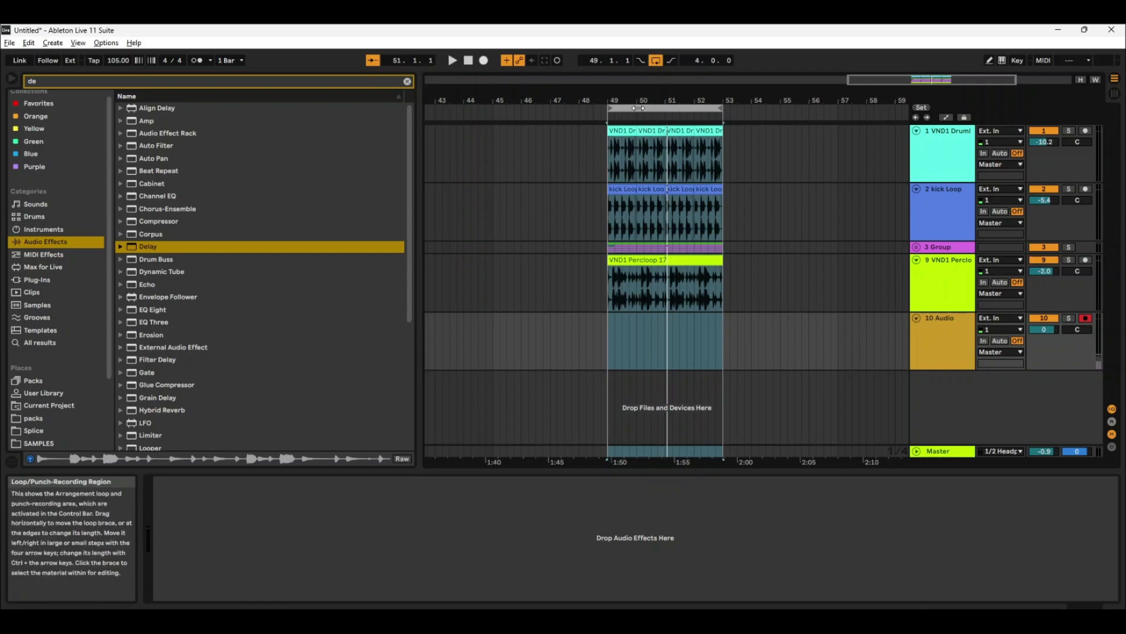
pyautogui.hotkey('ctrl', 'd')
pyautogui.moveTo(723, 109); pyautogui.dragTo(825, 93)
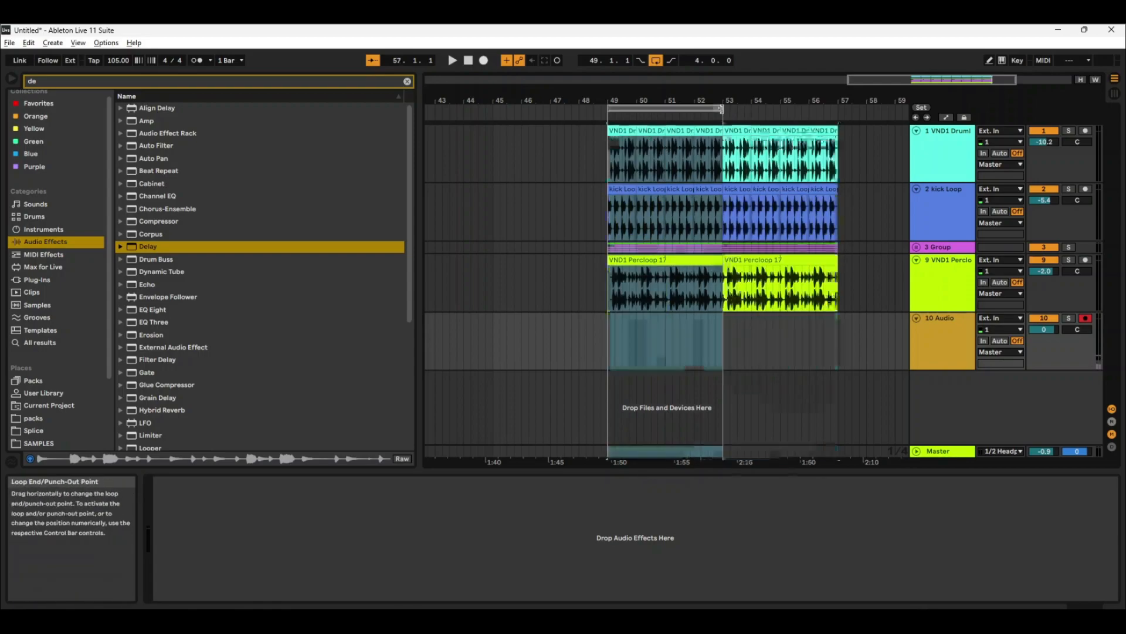
# Step: Select the eight-bar loop region and record an audio take onto track 10 from bar 49 to bar 57
pyautogui.click(644, 279)
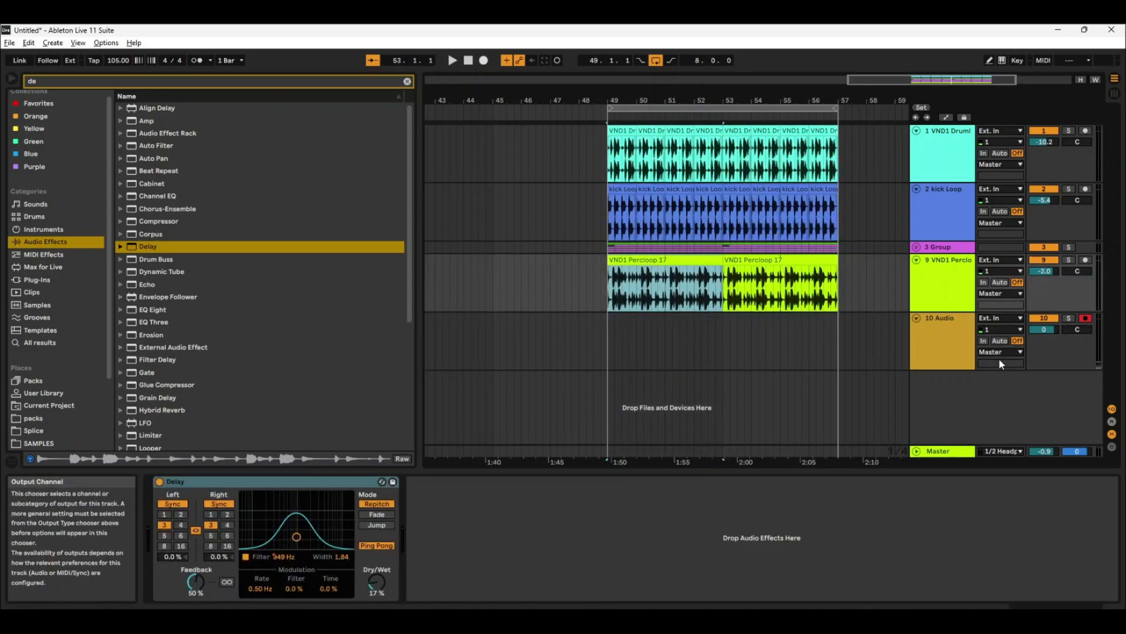
pyautogui.click(674, 109)
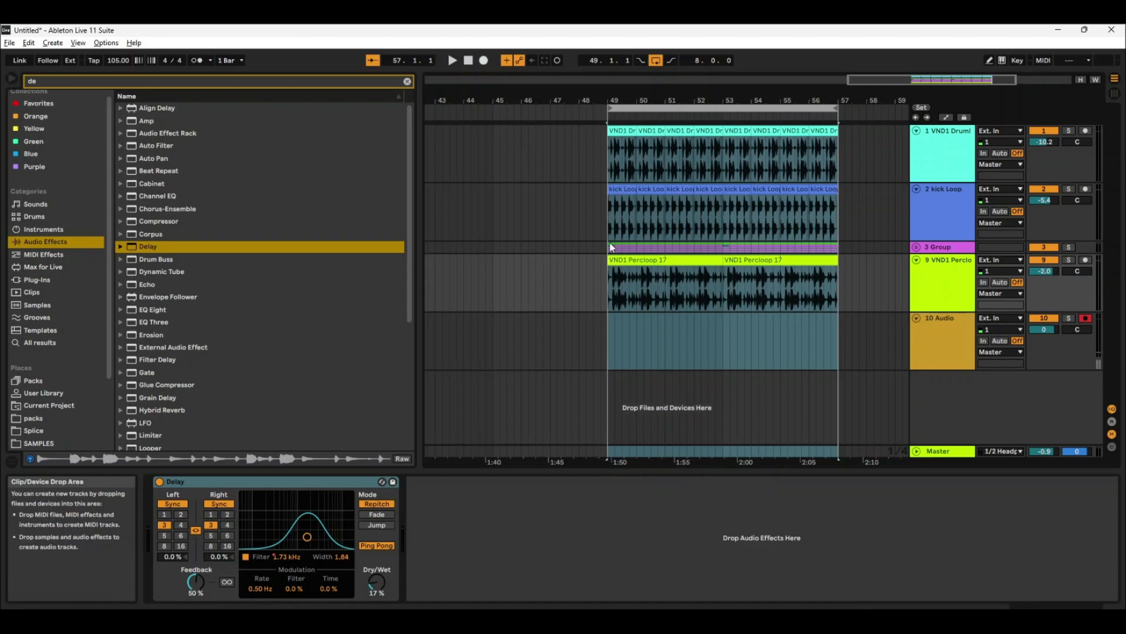
pyautogui.press('space')
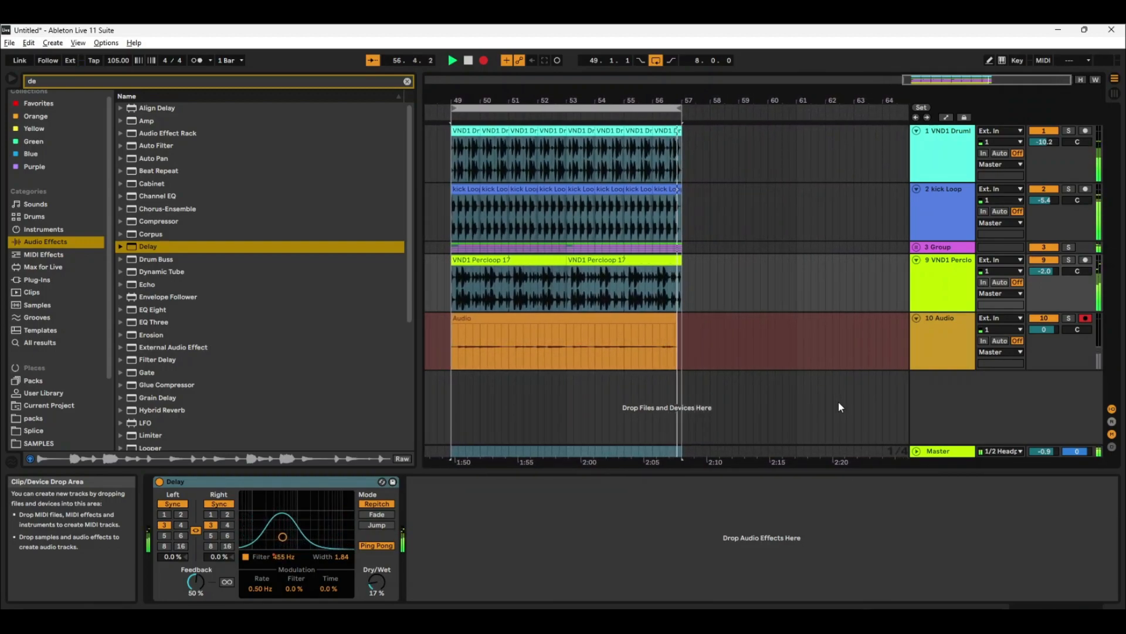
pyautogui.press('space')
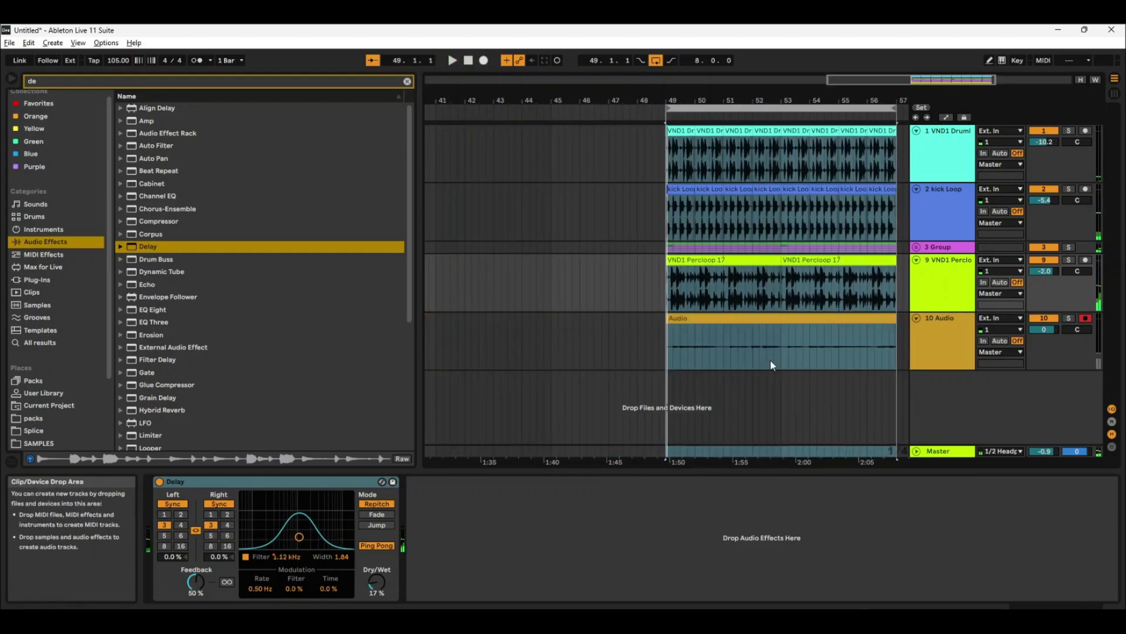
# Step: Set the recorded audio clip's warp mode to Complex Pro
pyautogui.click(737, 320)
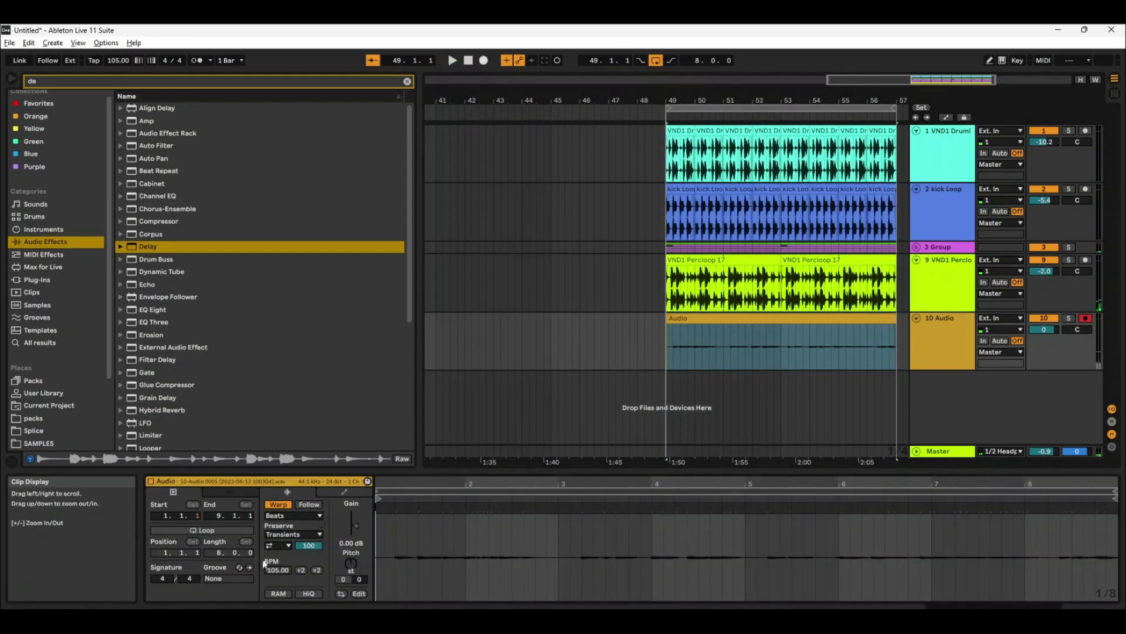
pyautogui.click(293, 515)
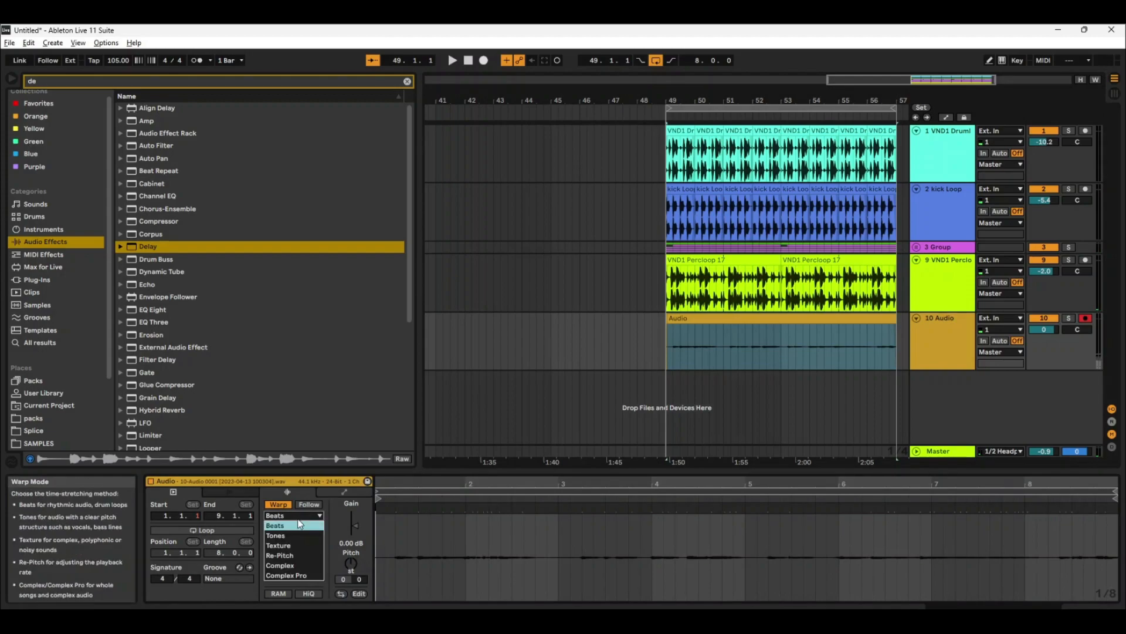
pyautogui.click(301, 576)
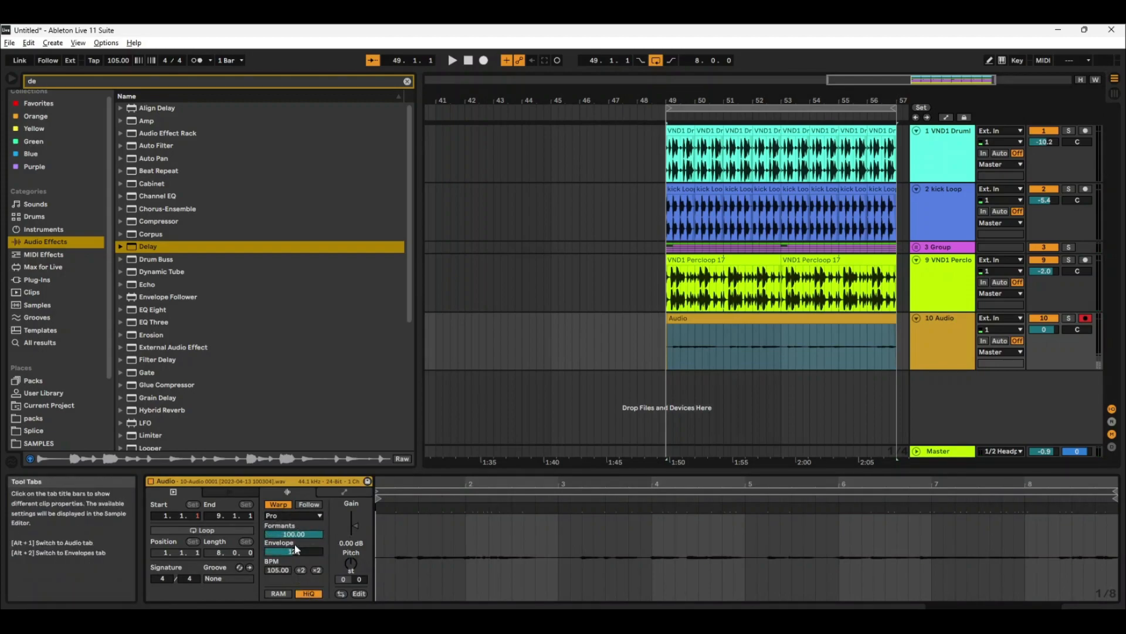
pyautogui.click(288, 566)
pyautogui.click(289, 516)
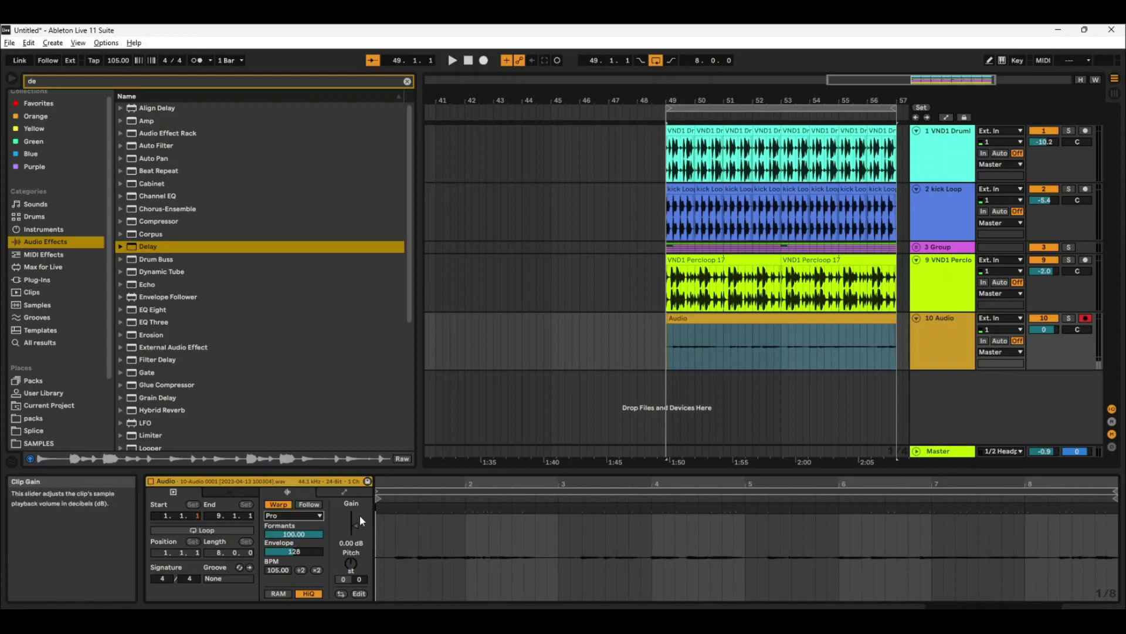
# Step: Raise the recorded clip's gain to 18.3 dB and disarm recording on track 10
pyautogui.moveTo(355, 522); pyautogui.dragTo(355, 519)
pyautogui.moveTo(354, 519); pyautogui.dragTo(354, 515)
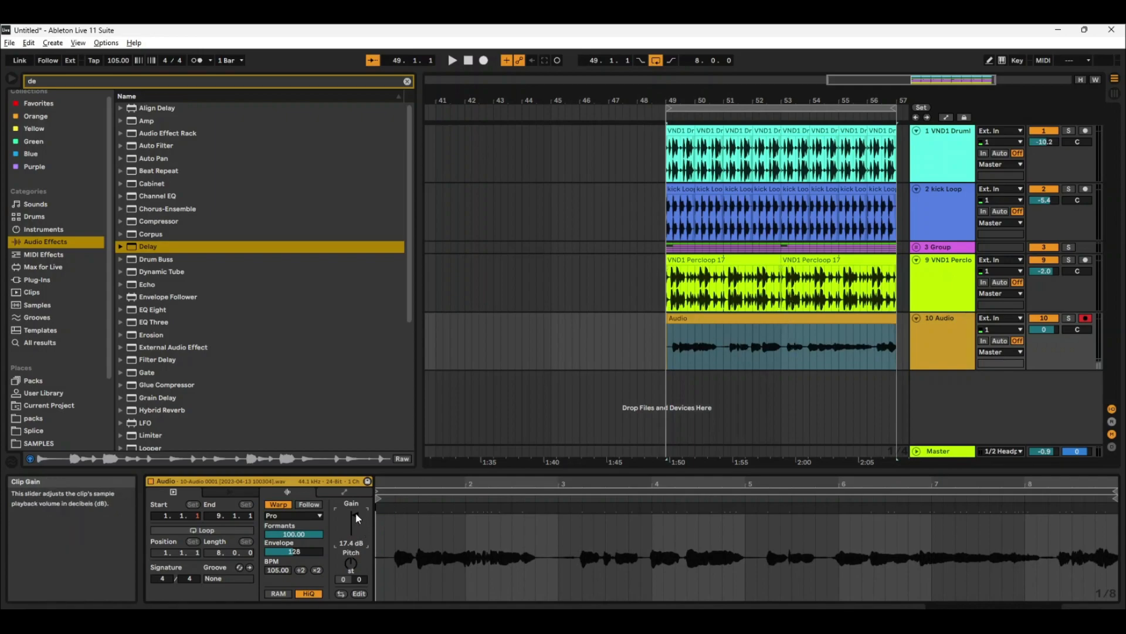
pyautogui.click(1084, 319)
# Step: Copy the Delay from track 3 Group onto track 10 Audio and set its Dry/Wet to 40 % during playback
pyautogui.click(948, 272)
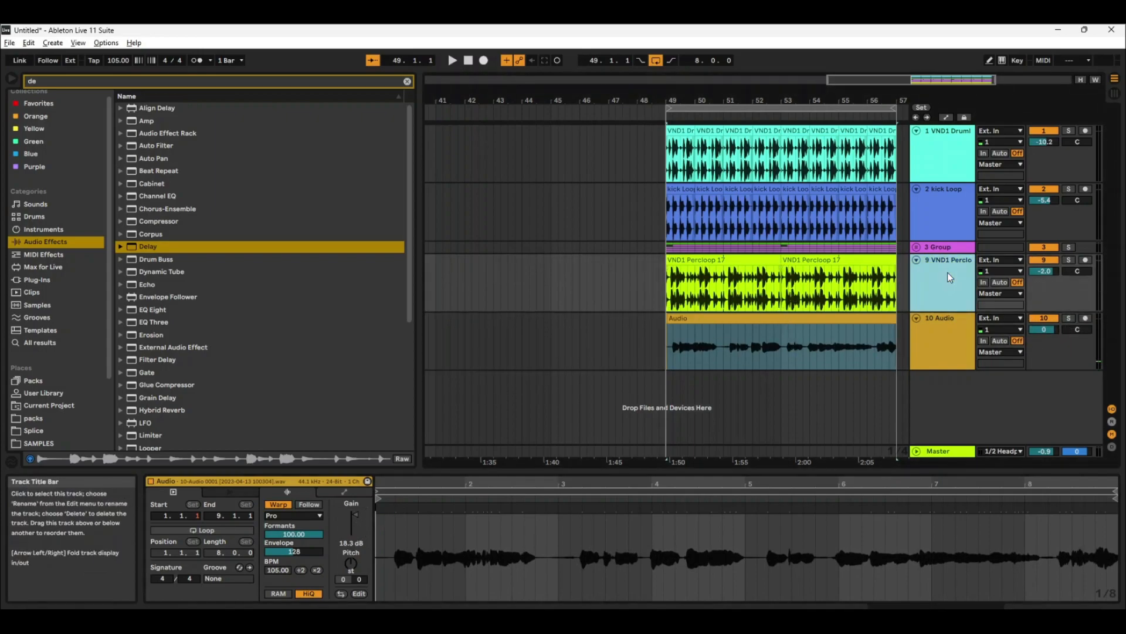
pyautogui.click(937, 163)
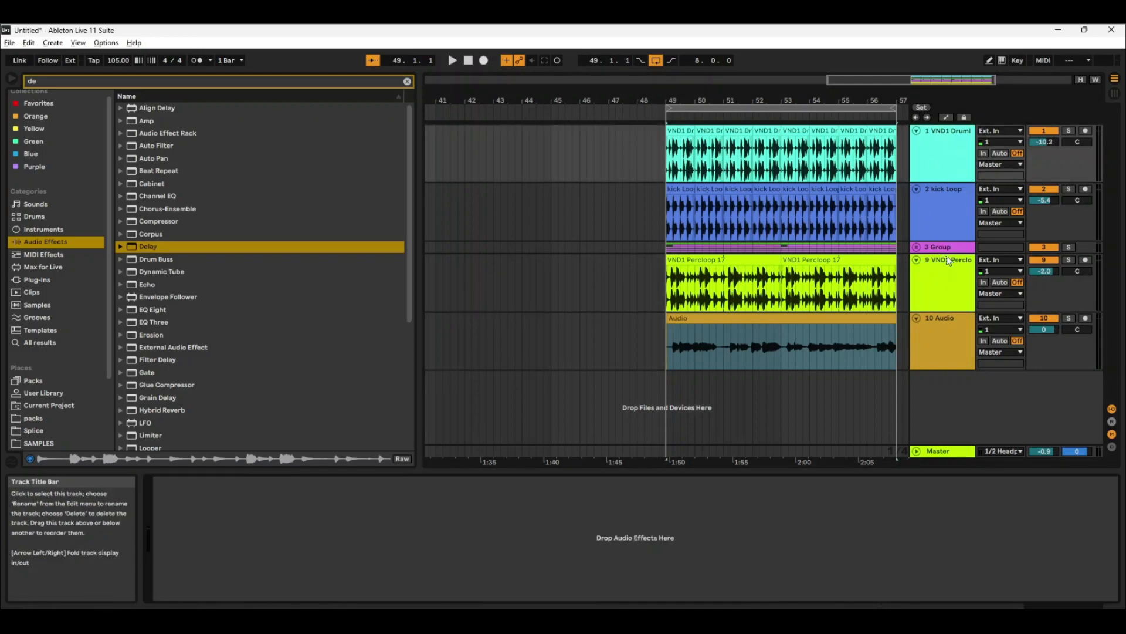
pyautogui.click(931, 247)
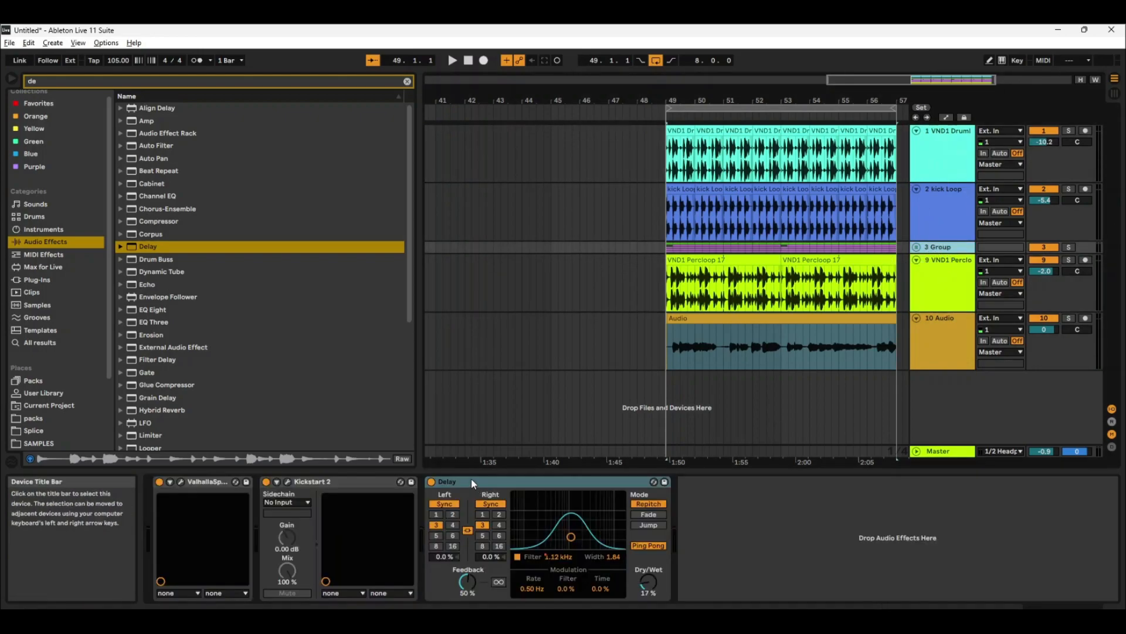
pyautogui.click(946, 354)
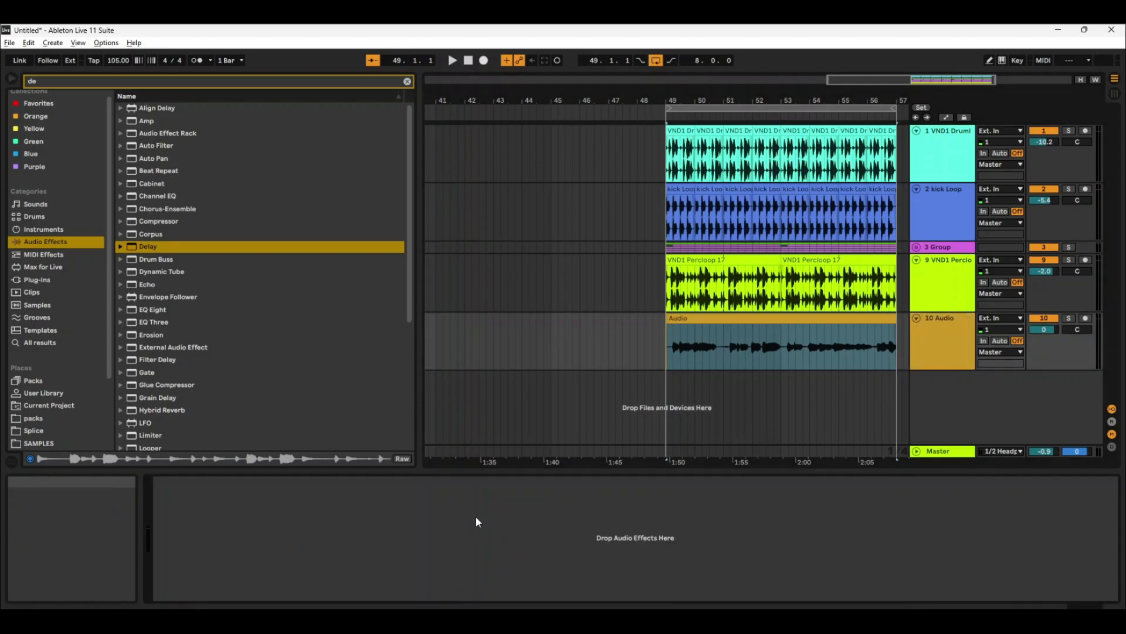
pyautogui.hotkey('ctrl', 'v')
pyautogui.press('space')
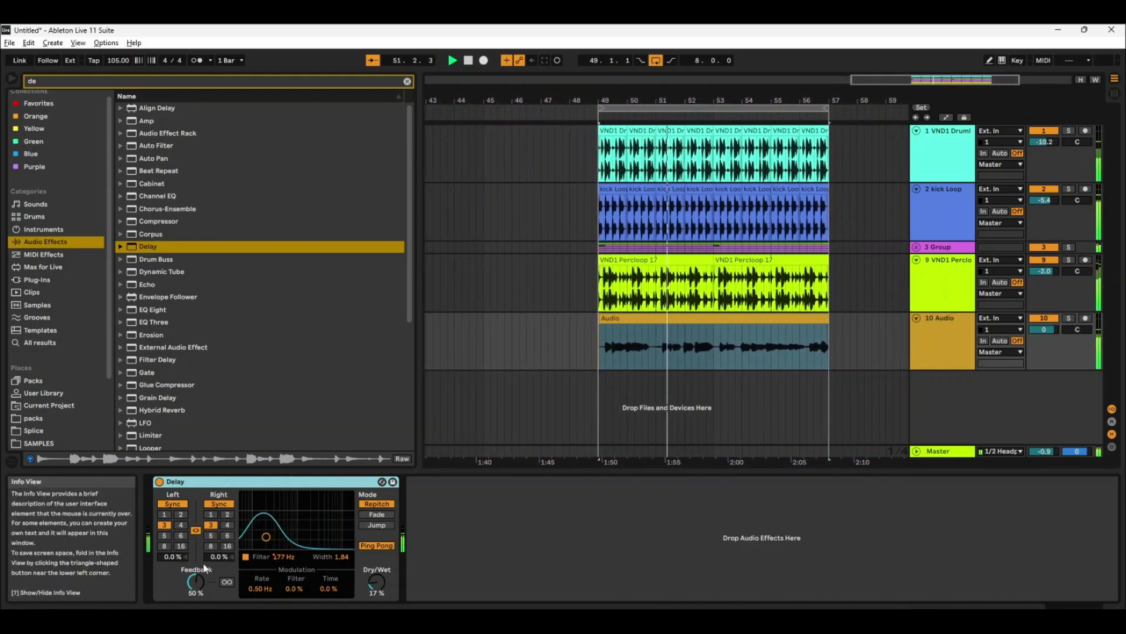
pyautogui.moveTo(373, 596); pyautogui.dragTo(373, 573)
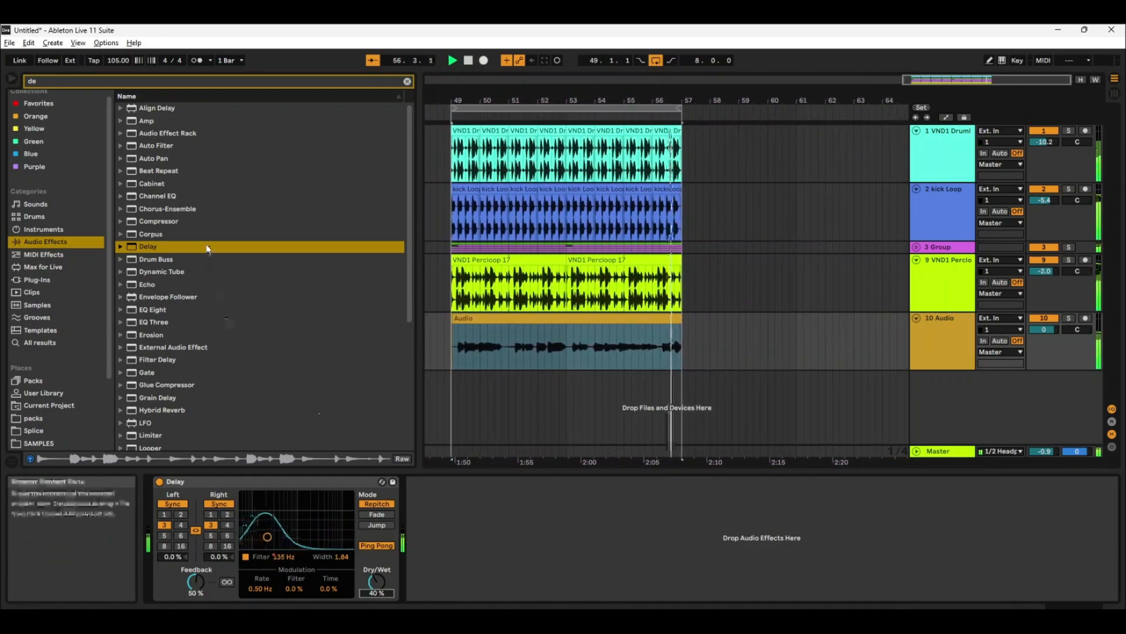
# Step: Add Chorus-Ensemble after the Delay in Ensemble mode with output 1.1 dB, warmth 7.1 %, feedback 46 %, and Dry/Wet 80 %
pyautogui.click(144, 208)
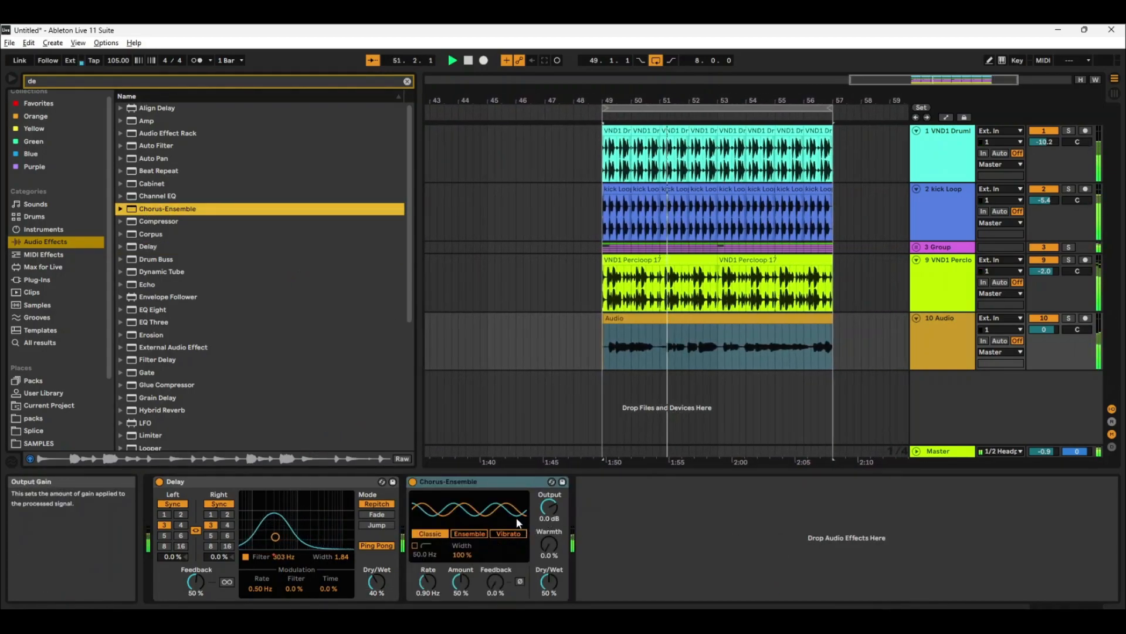
pyautogui.click(483, 534)
pyautogui.moveTo(549, 508); pyautogui.dragTo(550, 502)
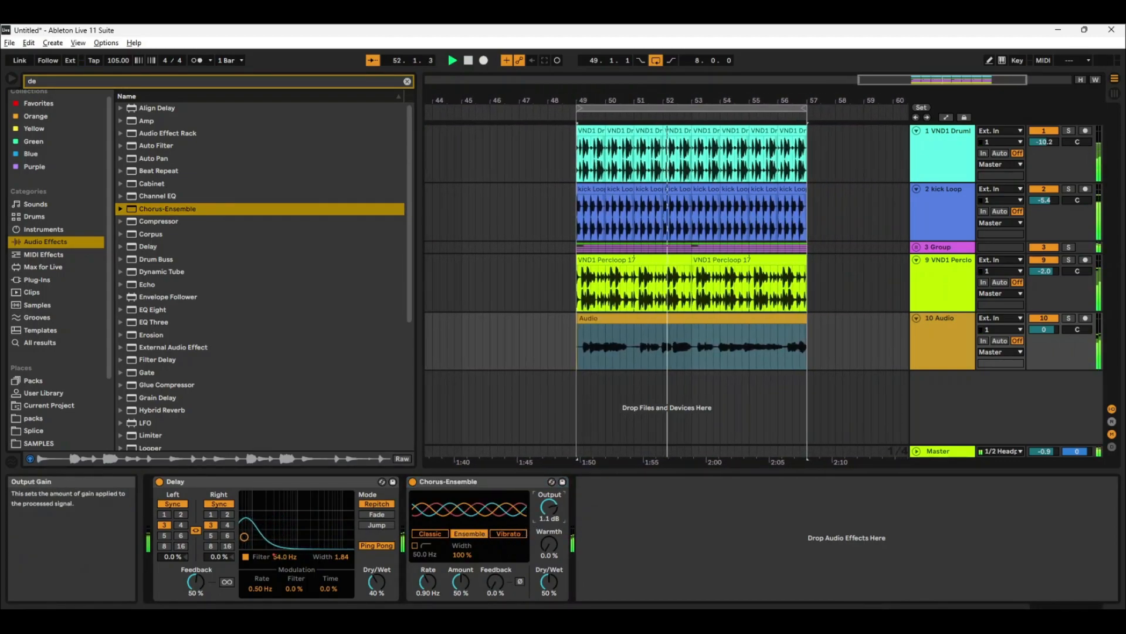
pyautogui.moveTo(548, 585); pyautogui.dragTo(549, 542)
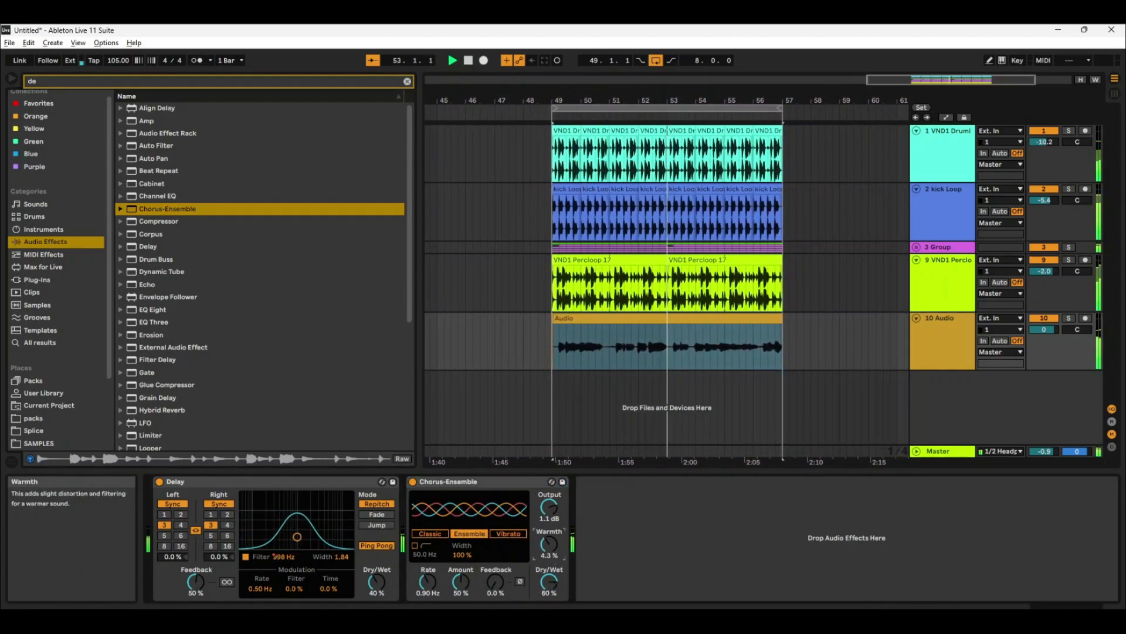
pyautogui.moveTo(505, 580); pyautogui.dragTo(505, 557)
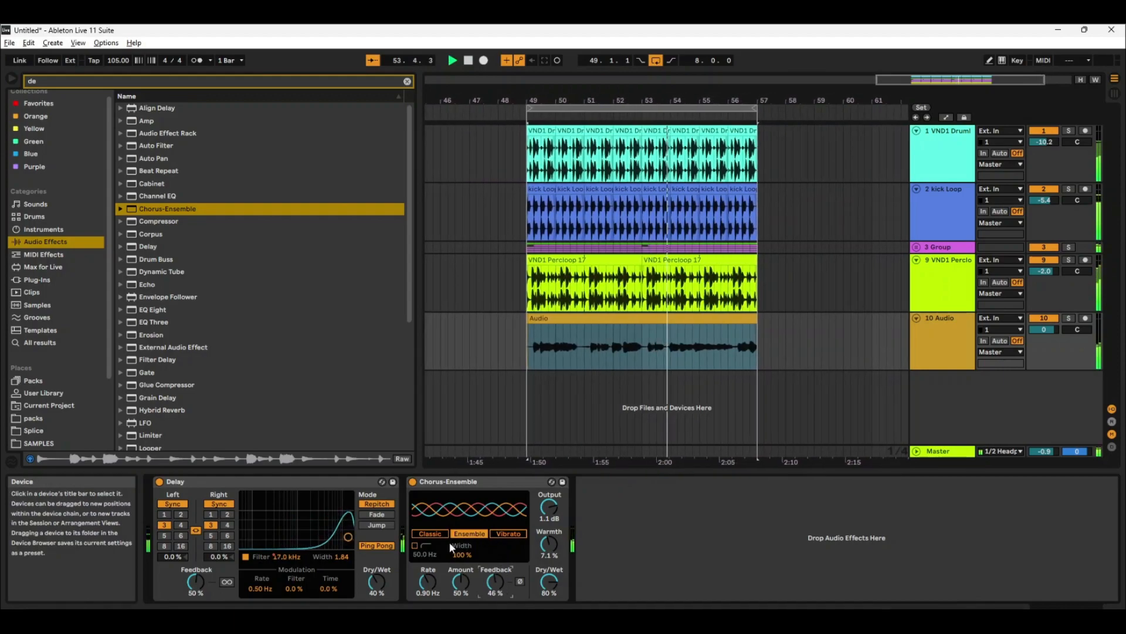
# Step: Switch the Chorus-Ensemble to Classic mode, enable its high-pass filter, and set width 105 %, rate 0.19 Hz, and Dry/Wet 82 %
pyautogui.click(414, 546)
pyautogui.click(437, 533)
pyautogui.moveTo(462, 554); pyautogui.dragTo(461, 551)
pyautogui.moveTo(429, 591)
pyautogui.mouseDown()
pyautogui.moveTo(429, 565)
pyautogui.moveTo(429, 604)
pyautogui.mouseUp()
pyautogui.moveTo(548, 585); pyautogui.dragTo(549, 583)
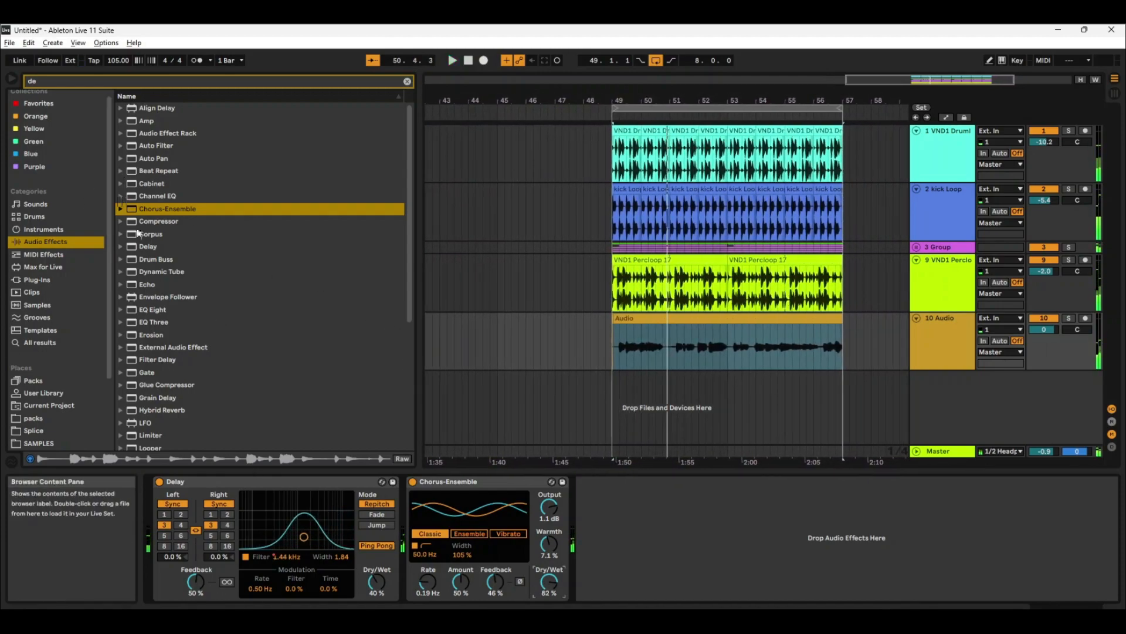
# Step: Add a Compressor after the Chorus-Ensemble in its collapsed view, with threshold -24.7 dB and output gain 1.65 dB, adjusted during playback
pyautogui.moveTo(166, 220); pyautogui.dragTo(578, 519)
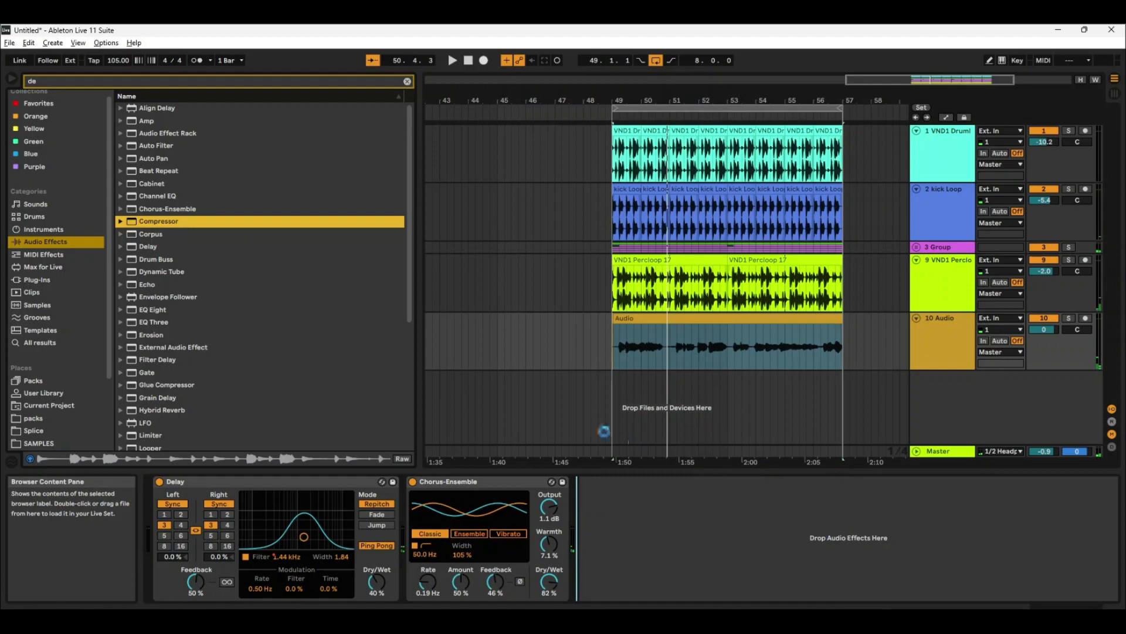
pyautogui.moveTo(605, 431); pyautogui.dragTo(605, 506)
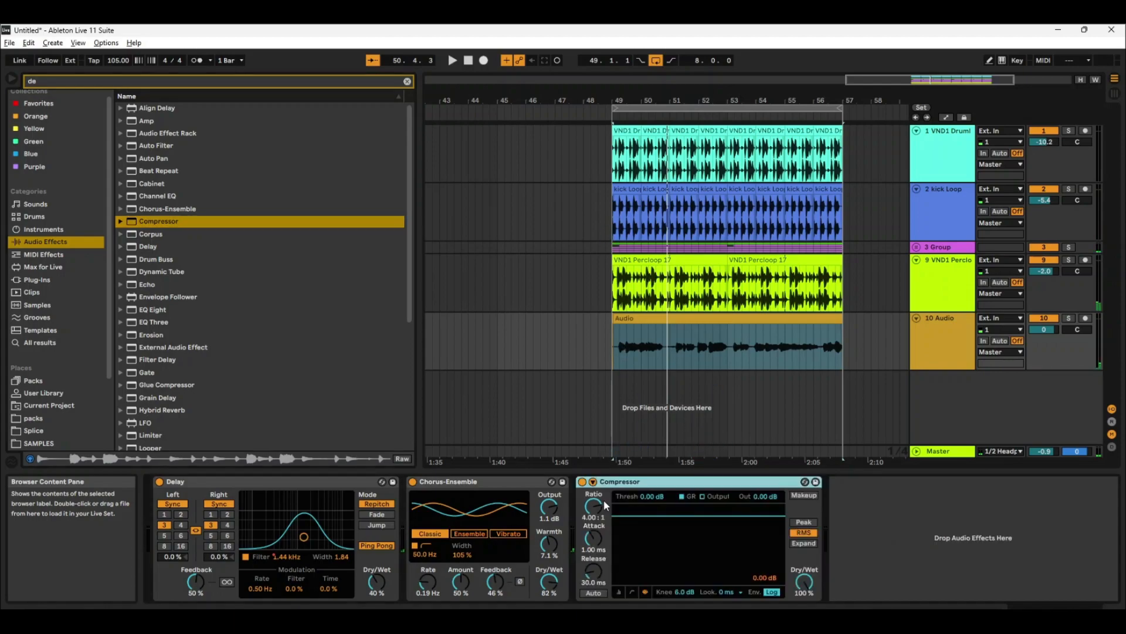
pyautogui.click(618, 593)
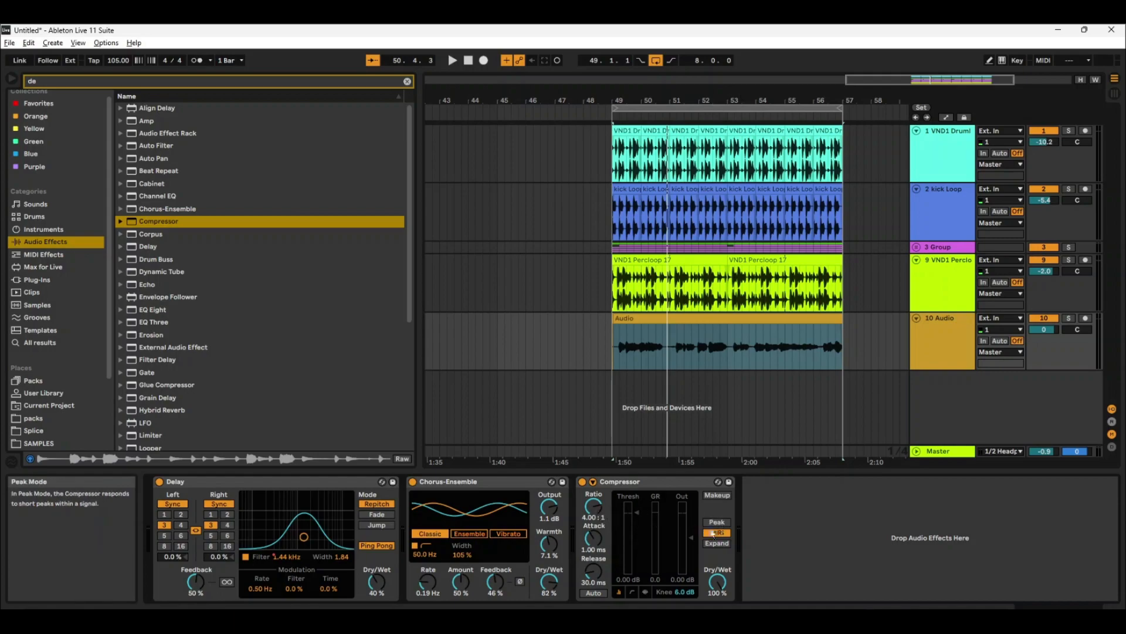
pyautogui.press('space')
pyautogui.moveTo(637, 544)
pyautogui.mouseDown()
pyautogui.moveTo(637, 559)
pyautogui.moveTo(692, 537)
pyautogui.mouseUp()
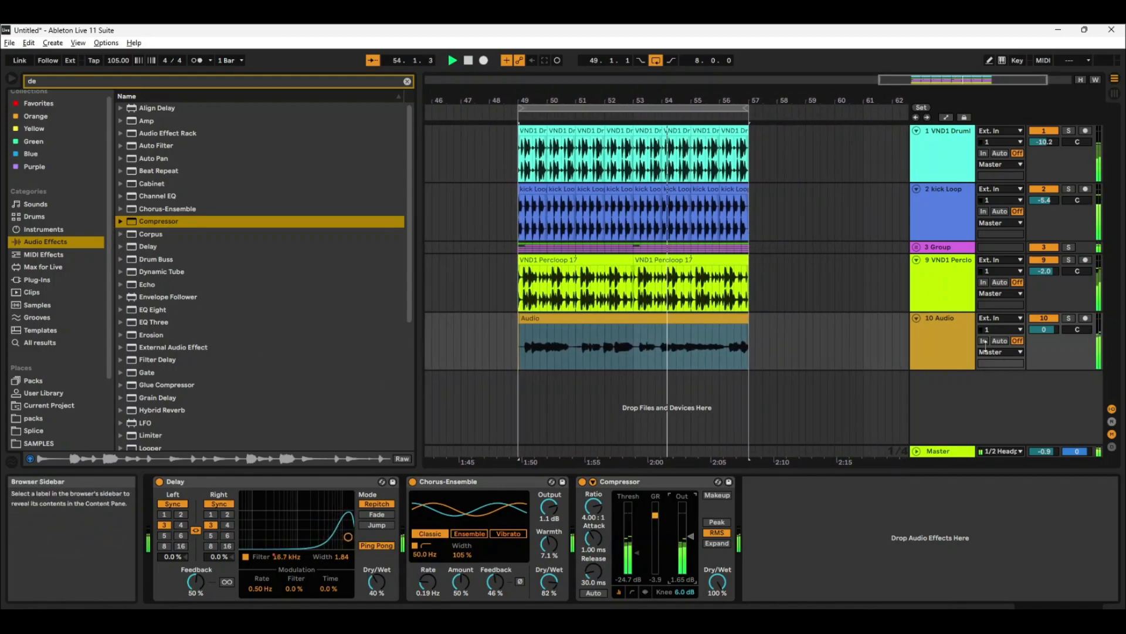
# Step: Group all tracks from 1 VND1 Druml through 10 Audio into one group track
pyautogui.click(937, 157)
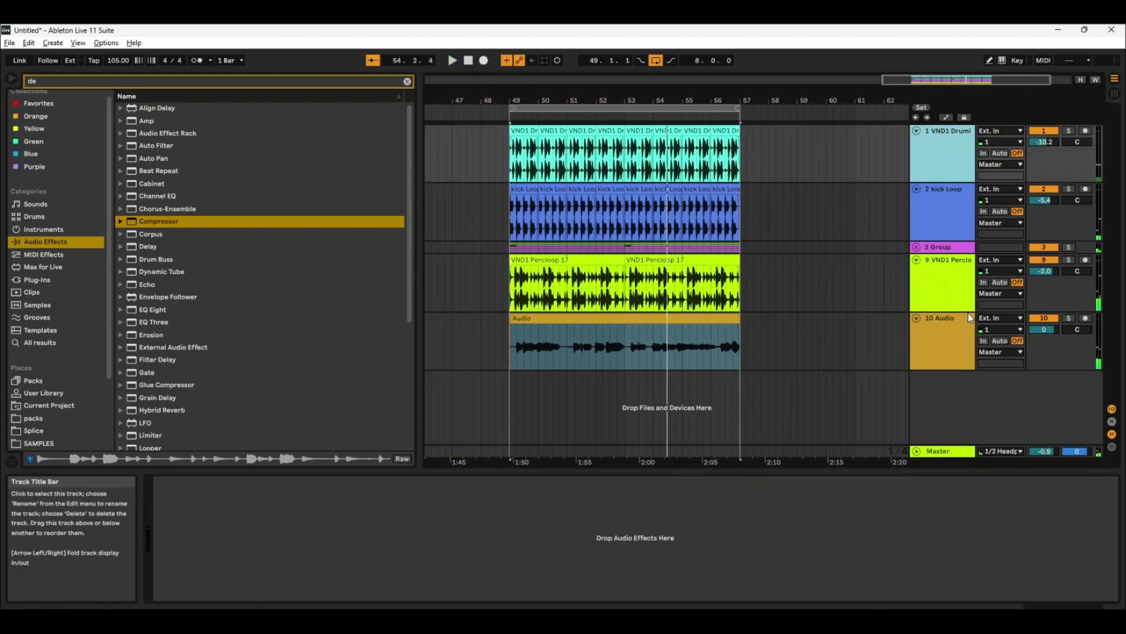
pyautogui.keyDown('shift'); pyautogui.click(945, 323); pyautogui.keyUp('shift')
pyautogui.hotkey('ctrl', 'g')
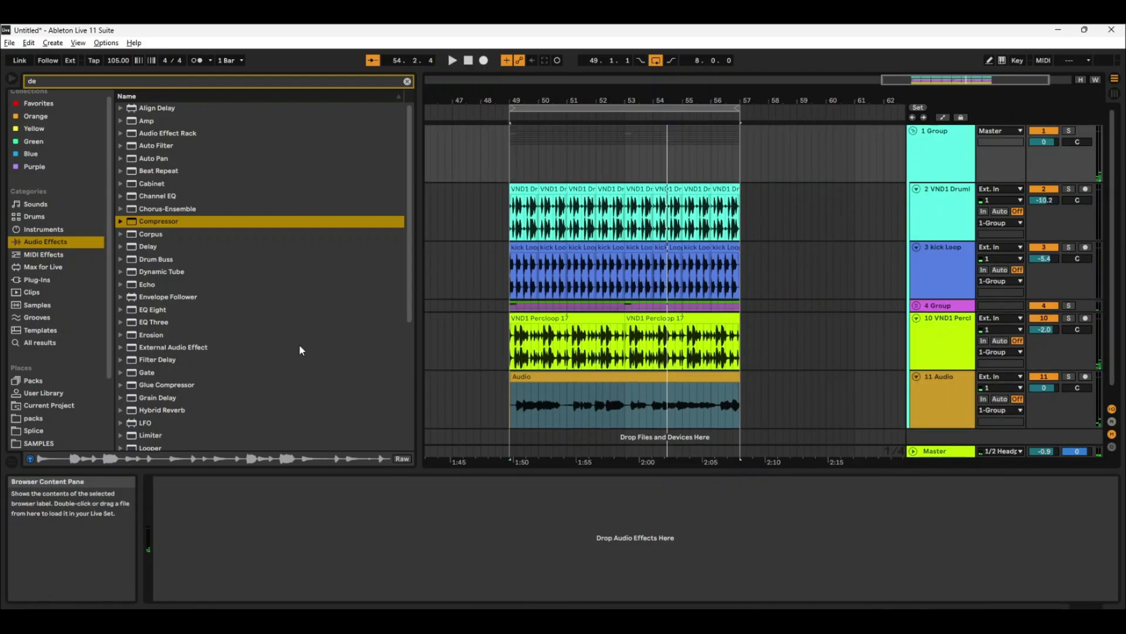
# Step: Add a Limiter to the new 1 Group track and start playback
pyautogui.click(922, 154)
pyautogui.click(72, 79)
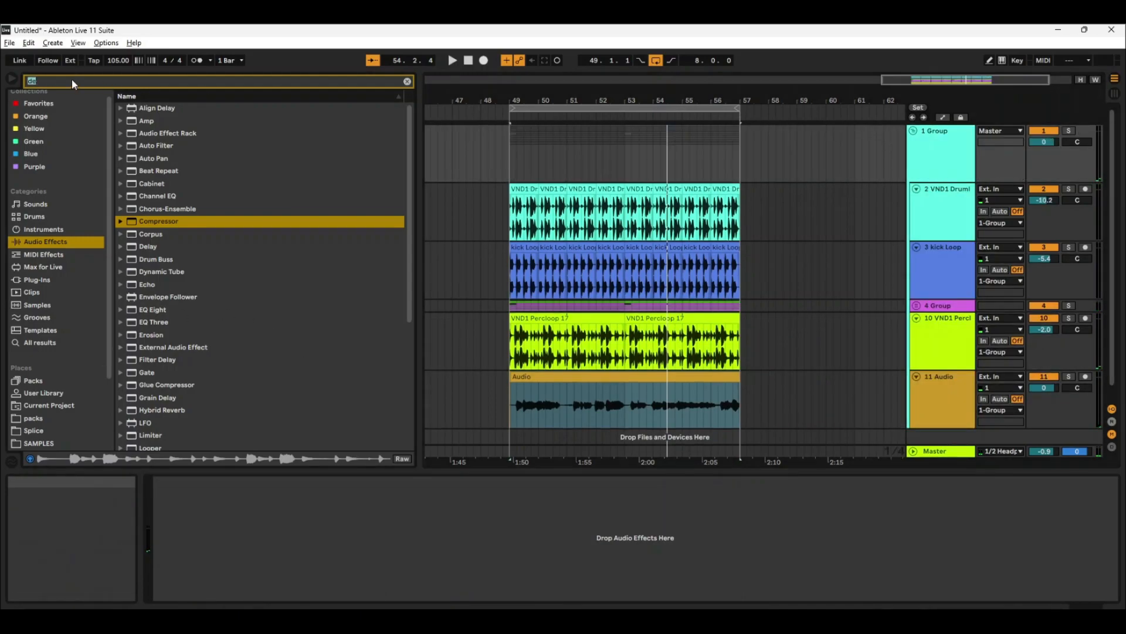
pyautogui.write('limi')
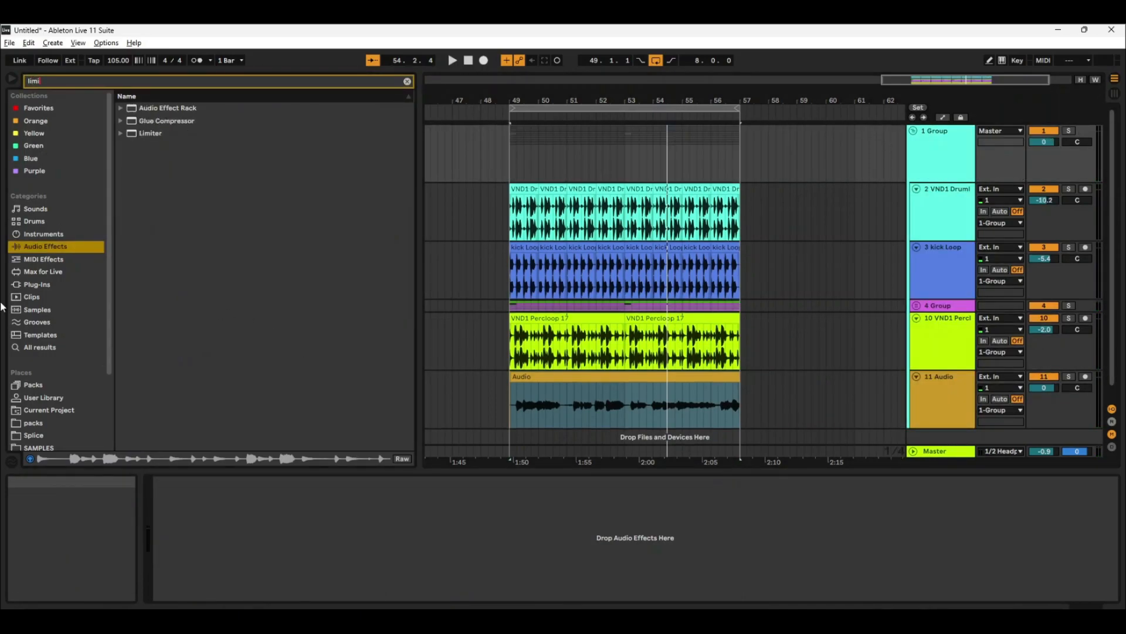
pyautogui.click(120, 133)
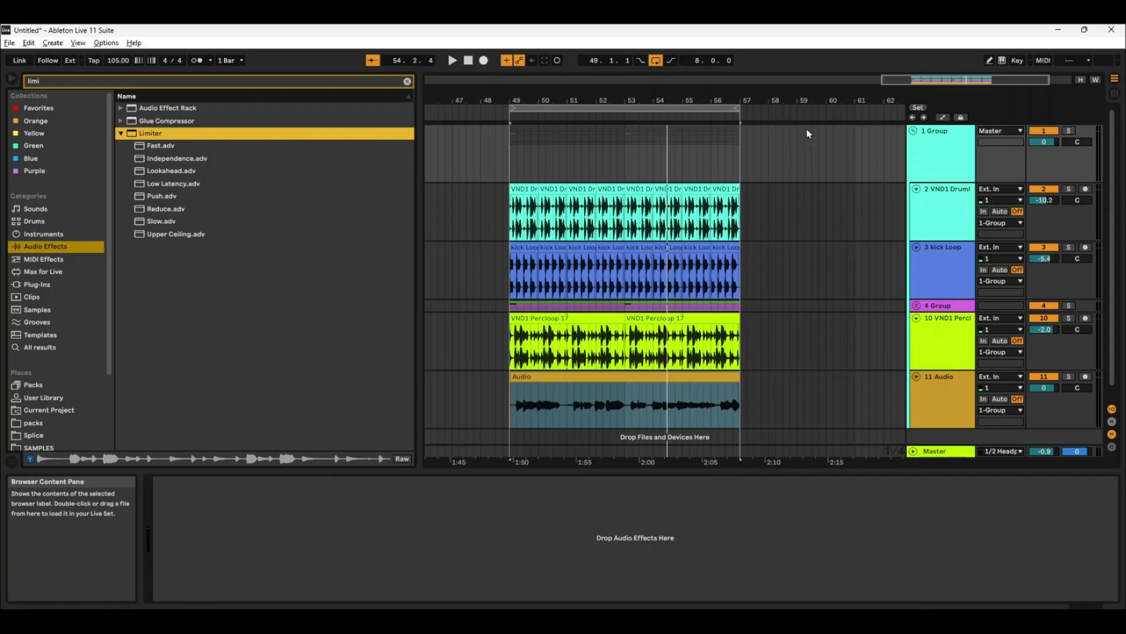
pyautogui.moveTo(572, 451); pyautogui.dragTo(434, 558)
pyautogui.press('space')
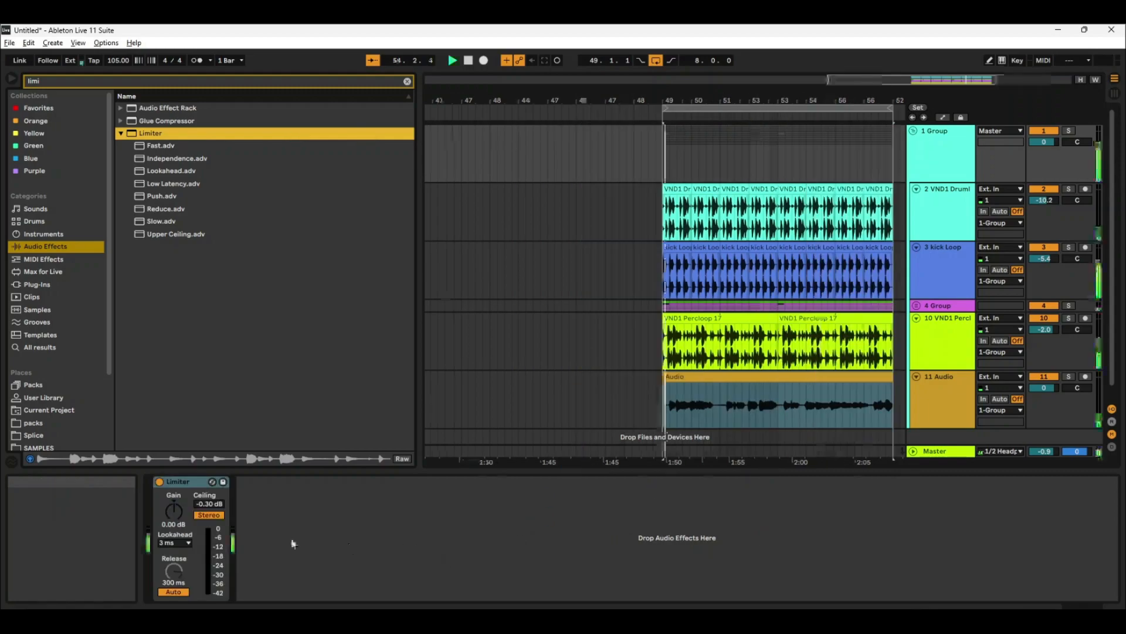
# Step: Set the Limiter's lookahead to 1.5 ms and its gain to 2.60 dB
pyautogui.click(177, 542)
pyautogui.click(174, 553)
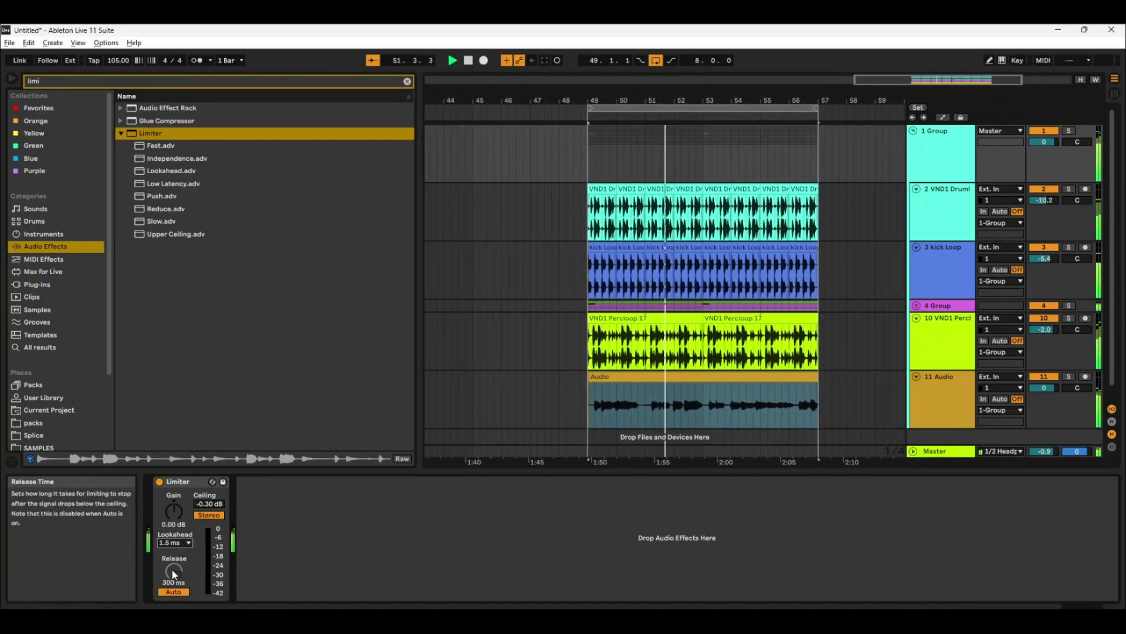
pyautogui.moveTo(175, 508); pyautogui.dragTo(175, 496)
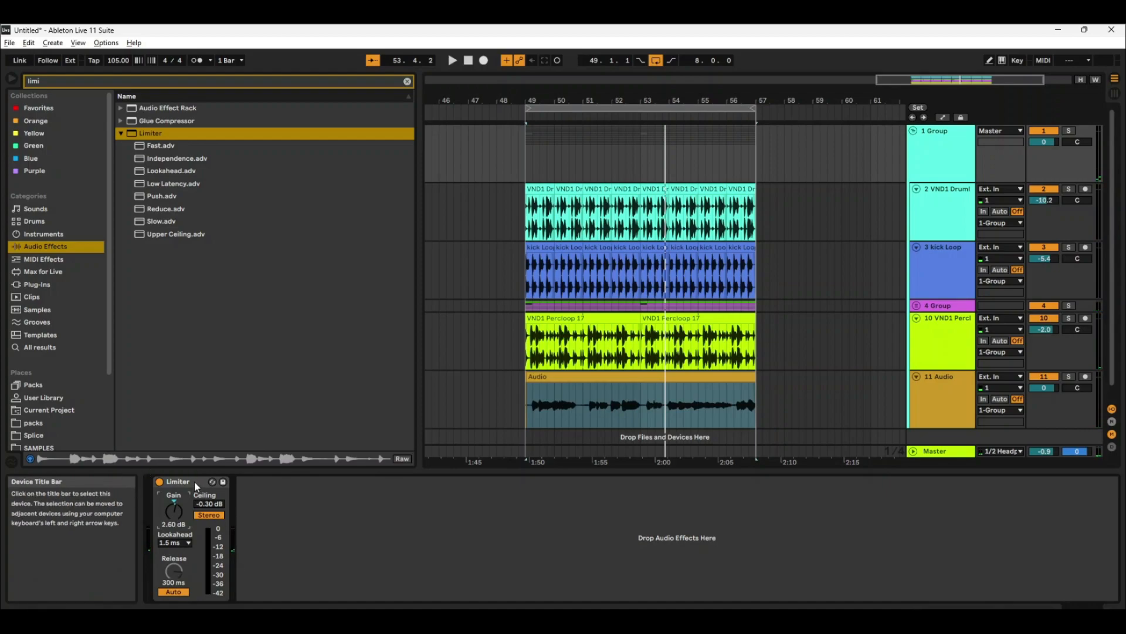
# Step: Lower the volume of track 2 to -11.2 dB while checking playback, and fold track 10
pyautogui.press('space')
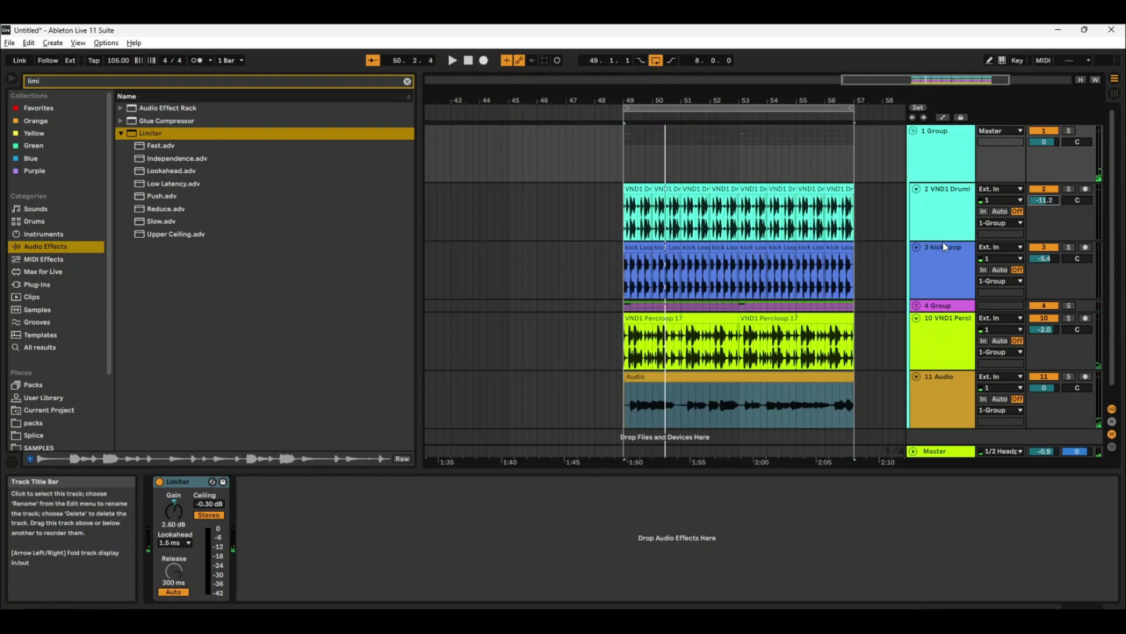
pyautogui.press('space')
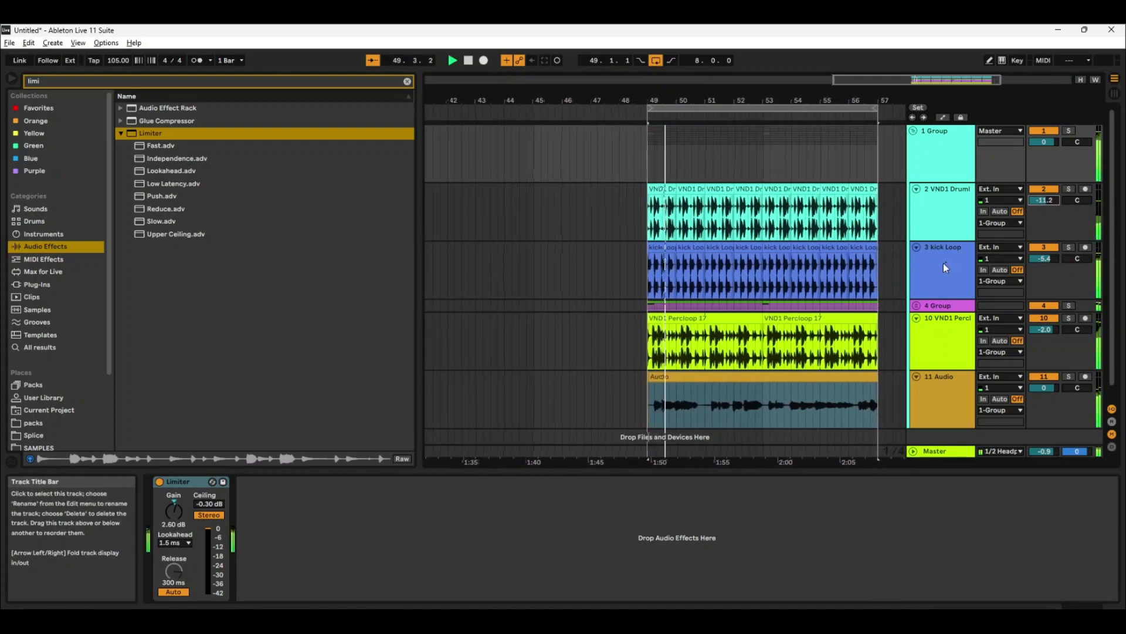
pyautogui.click(916, 318)
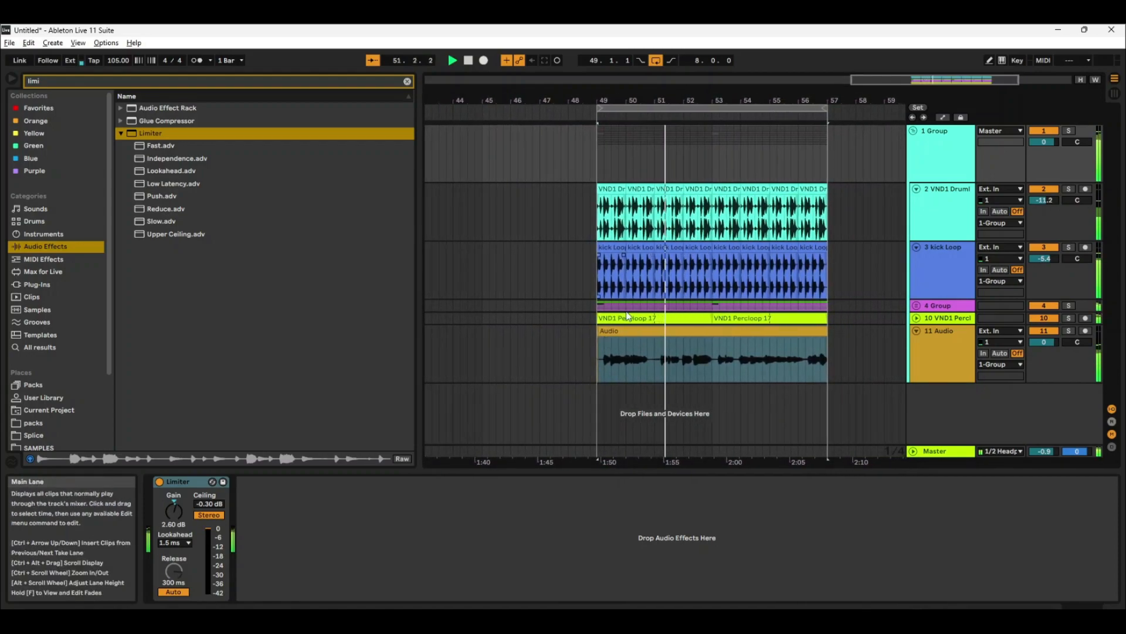
# Step: Duplicate the looped eight-bar section across all tracks and extend the loop to 16 bars from bar 49
pyautogui.click(660, 120)
pyautogui.hotkey('ctrl', 'd')
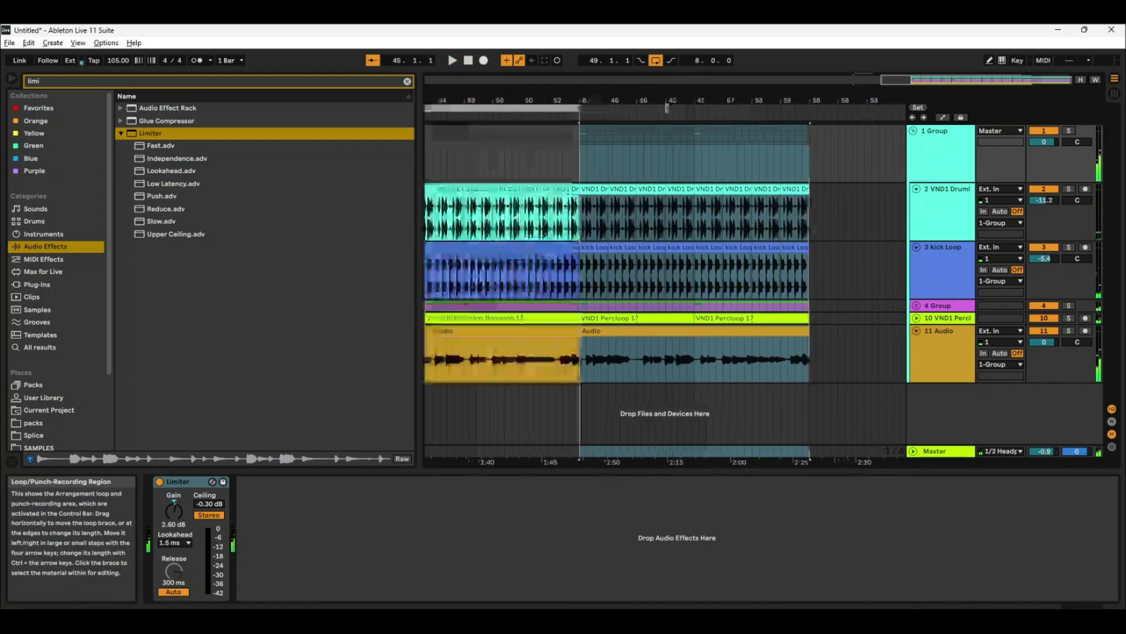
pyautogui.press('w')
pyautogui.moveTo(805, 112); pyautogui.dragTo(835, 120)
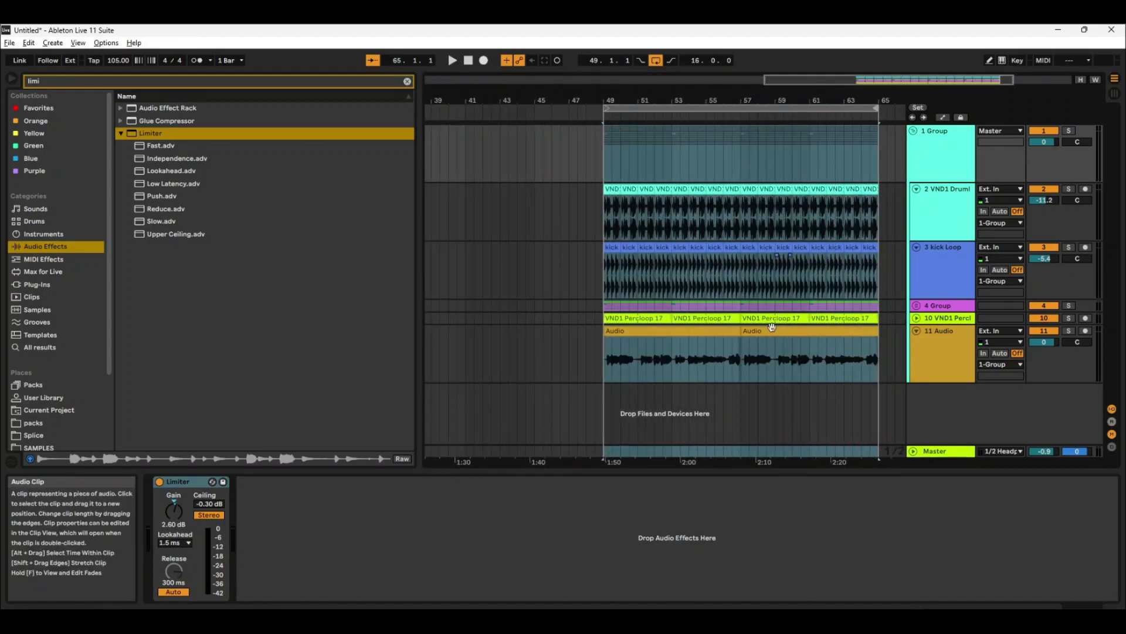
# Step: Transpose the second clip on track 11 Audio by +12 semitones and listen to it
pyautogui.click(772, 359)
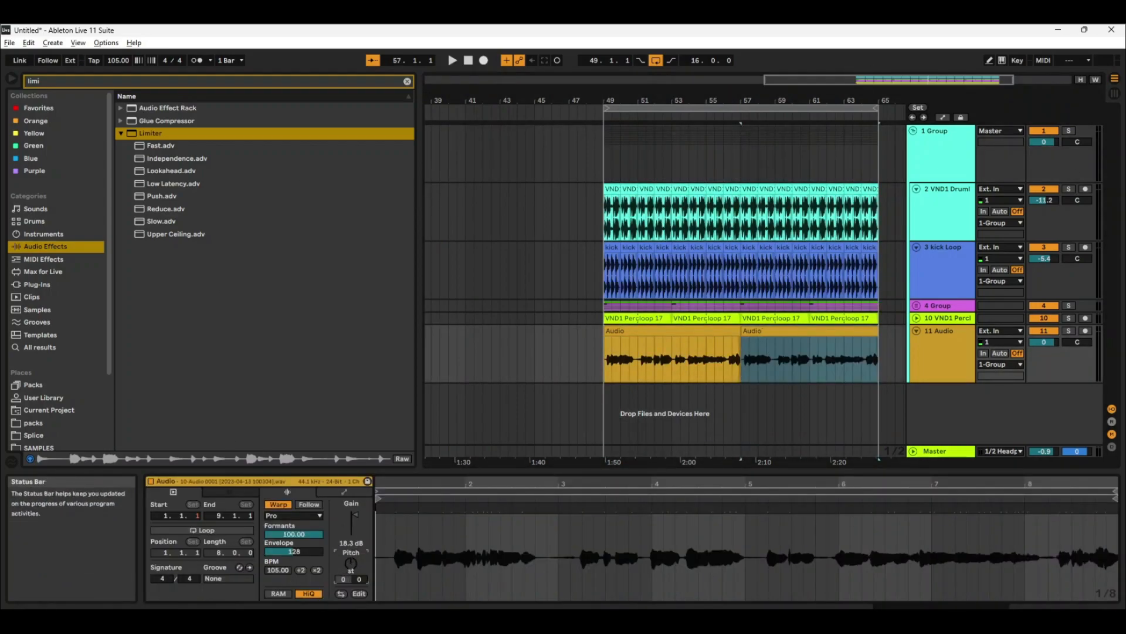
pyautogui.press('Return')
pyautogui.press('space')
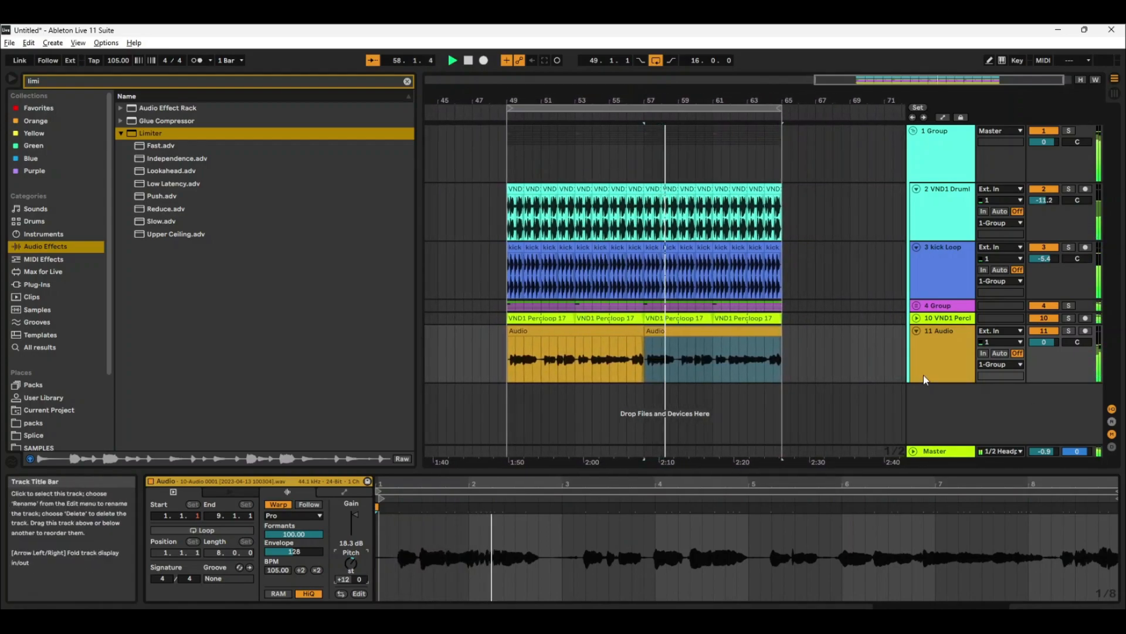
pyautogui.press('space')
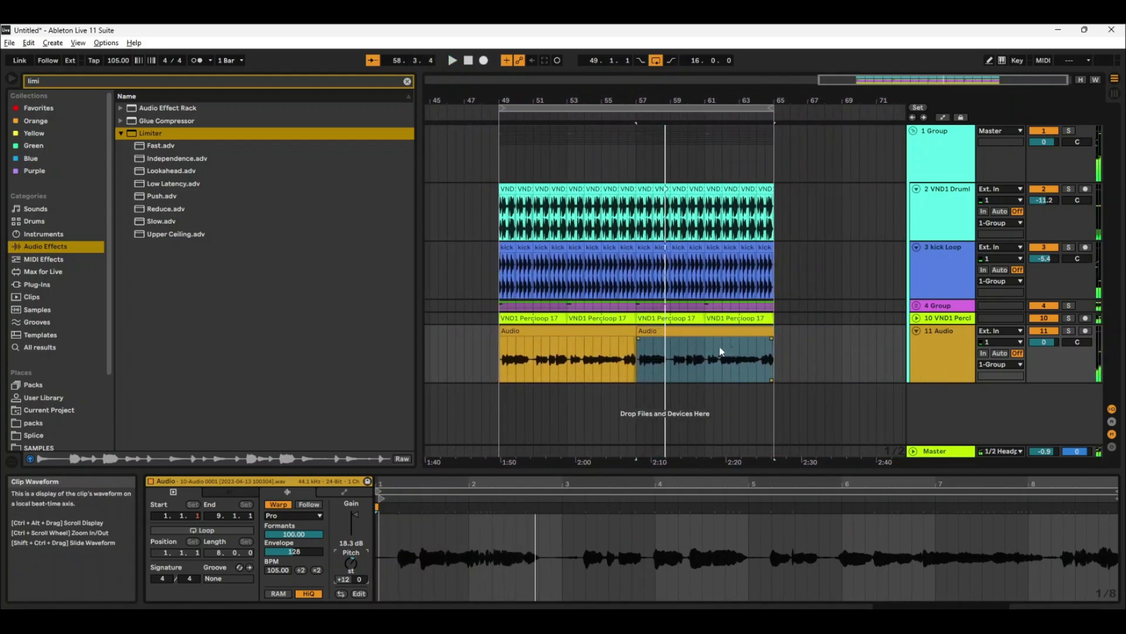
# Step: Duplicate track 11 Audio together with its clips
pyautogui.click(731, 359)
pyautogui.rightClick(938, 360)
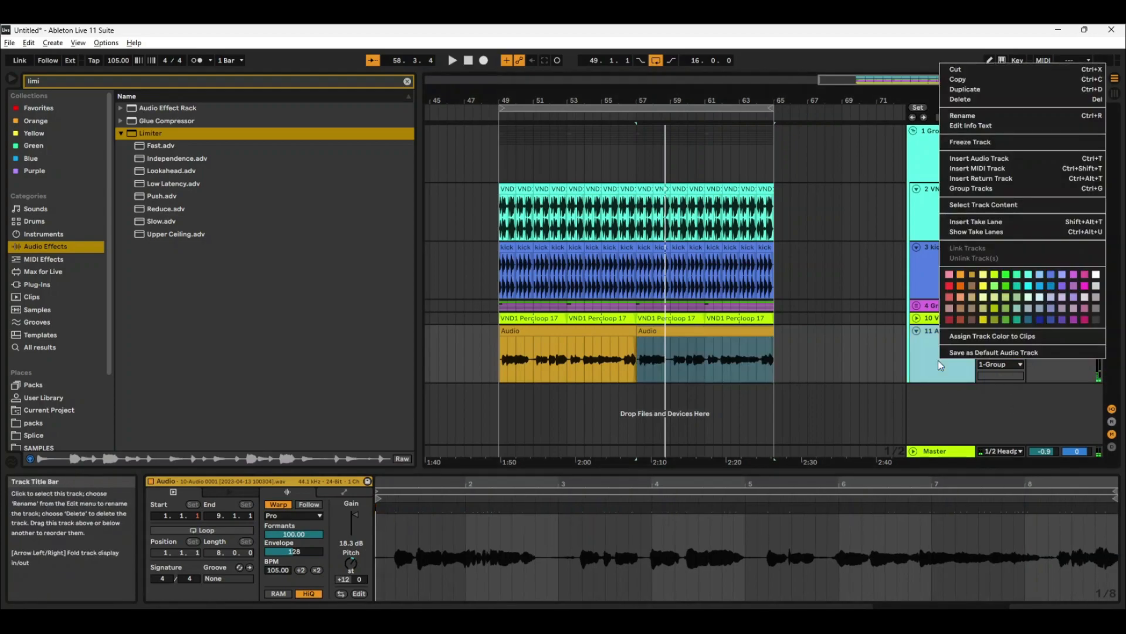
pyautogui.click(986, 90)
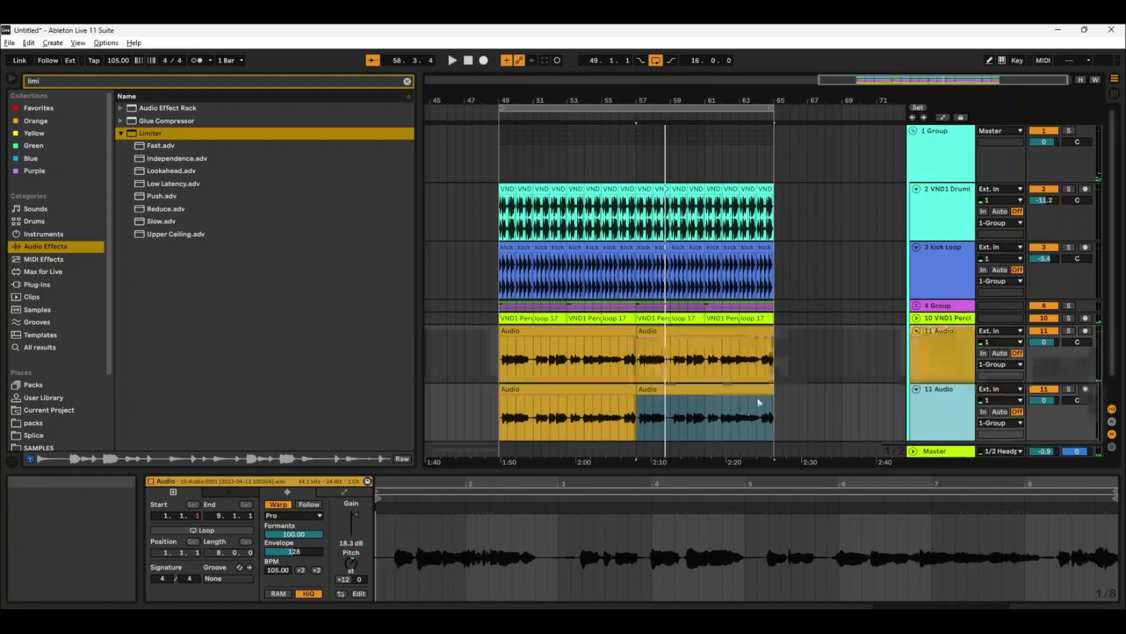
# Step: Unfold 4 Group to look over the tracks inside it
pyautogui.click(937, 219)
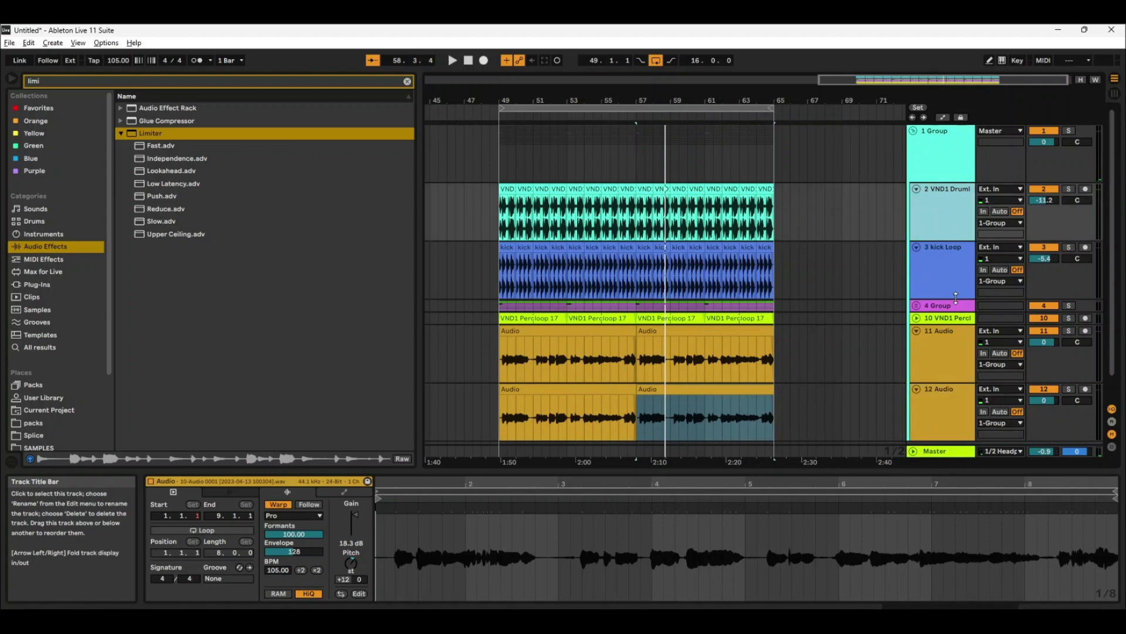
pyautogui.click(917, 306)
pyautogui.scroll(-1, 939, 340)
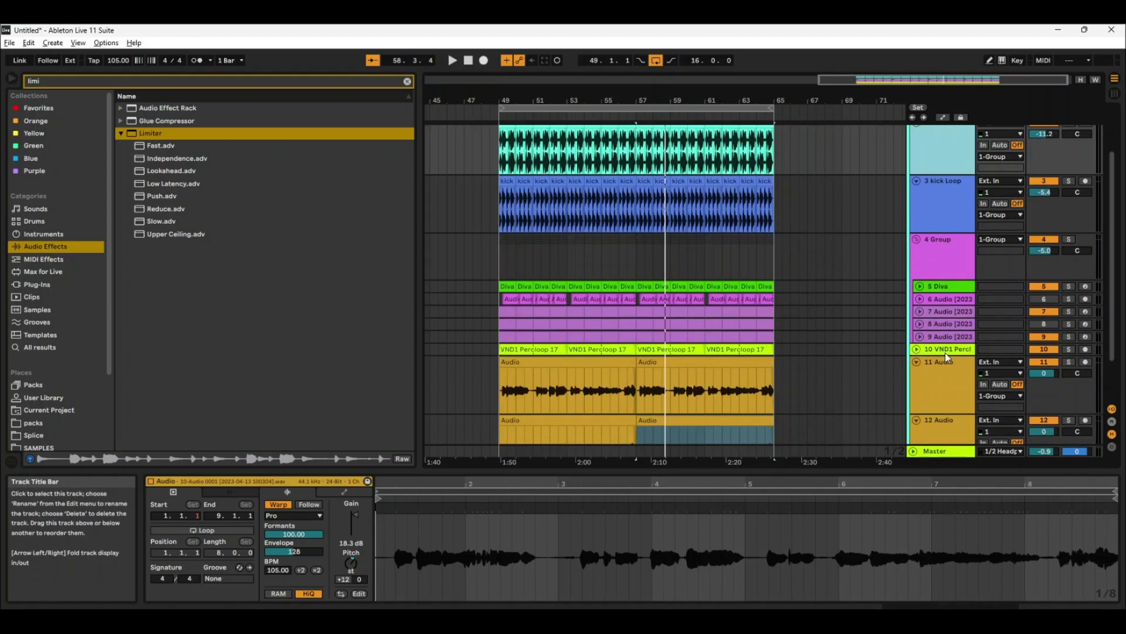
pyautogui.click(943, 309)
pyautogui.scroll(-1, 939, 341)
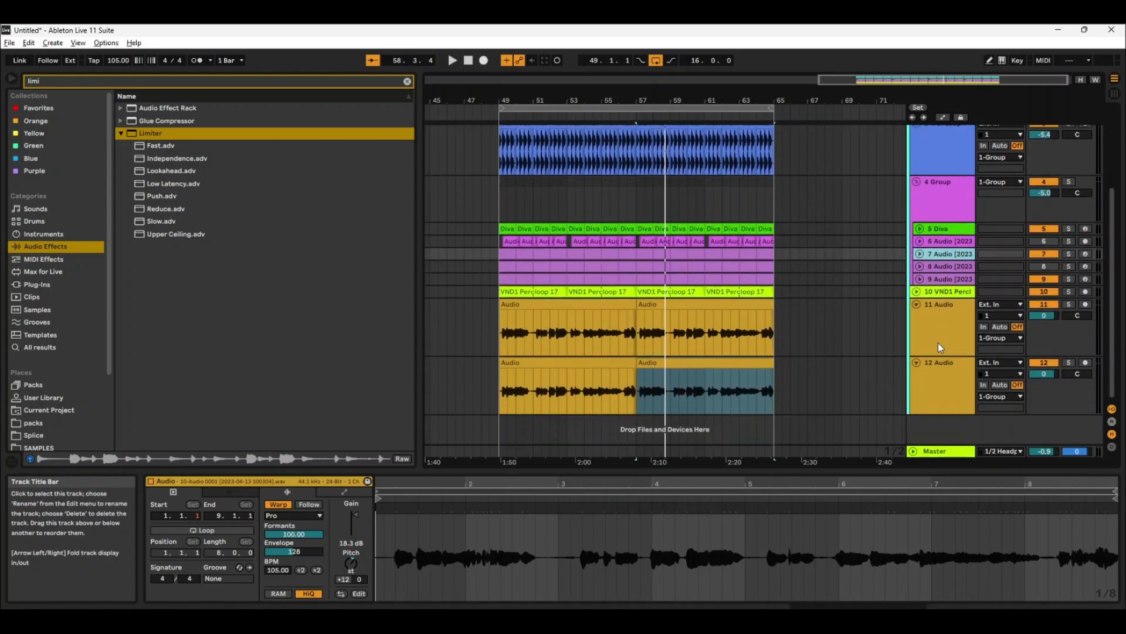
# Step: Check the pitch settings of both clips on track 12 Audio and play the loop from its first clip
pyautogui.click(928, 391)
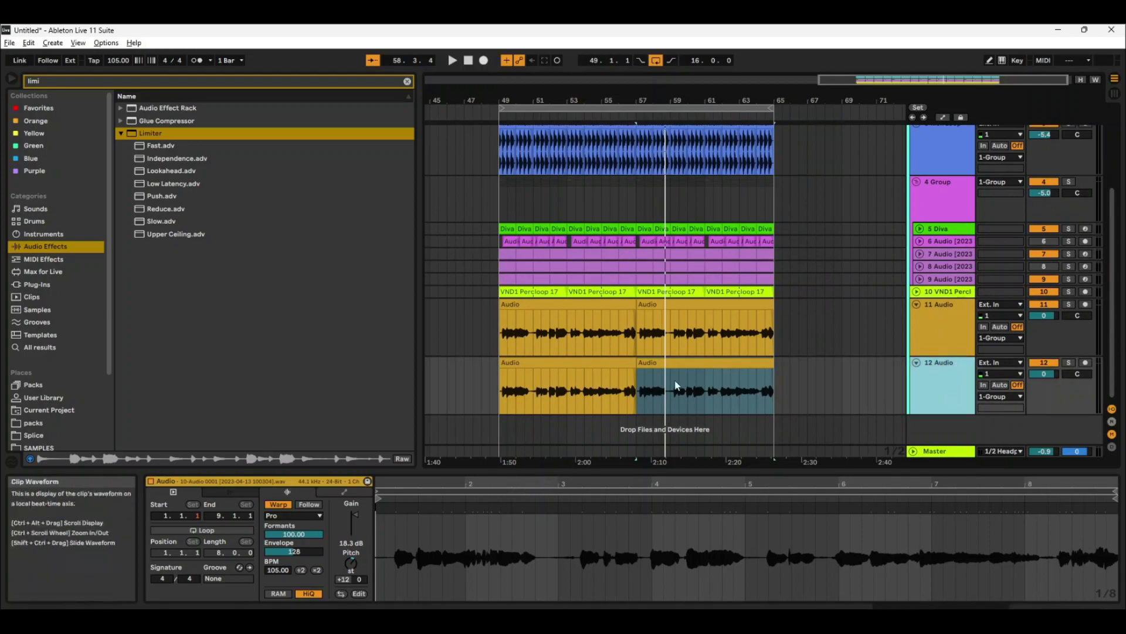
pyautogui.click(657, 373)
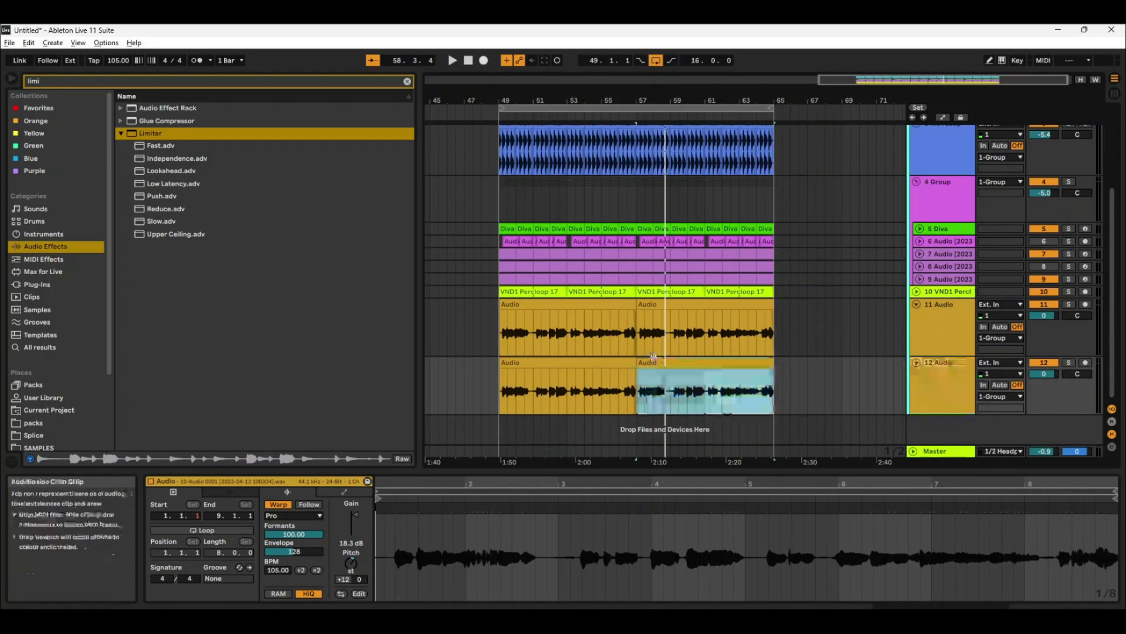
pyautogui.click(594, 363)
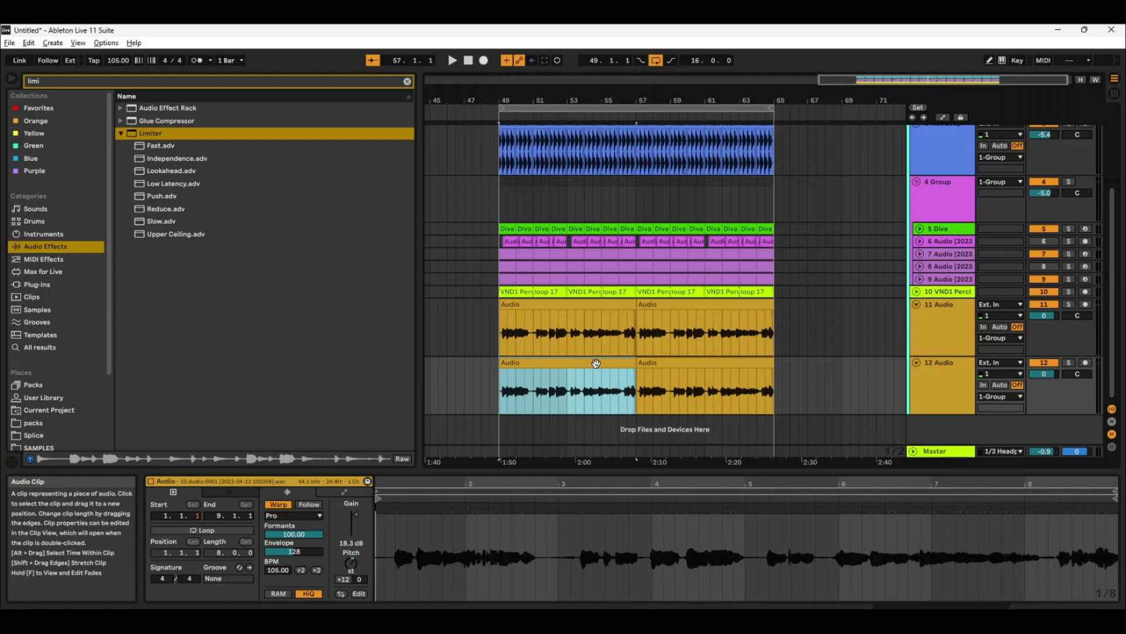
pyautogui.click(687, 361)
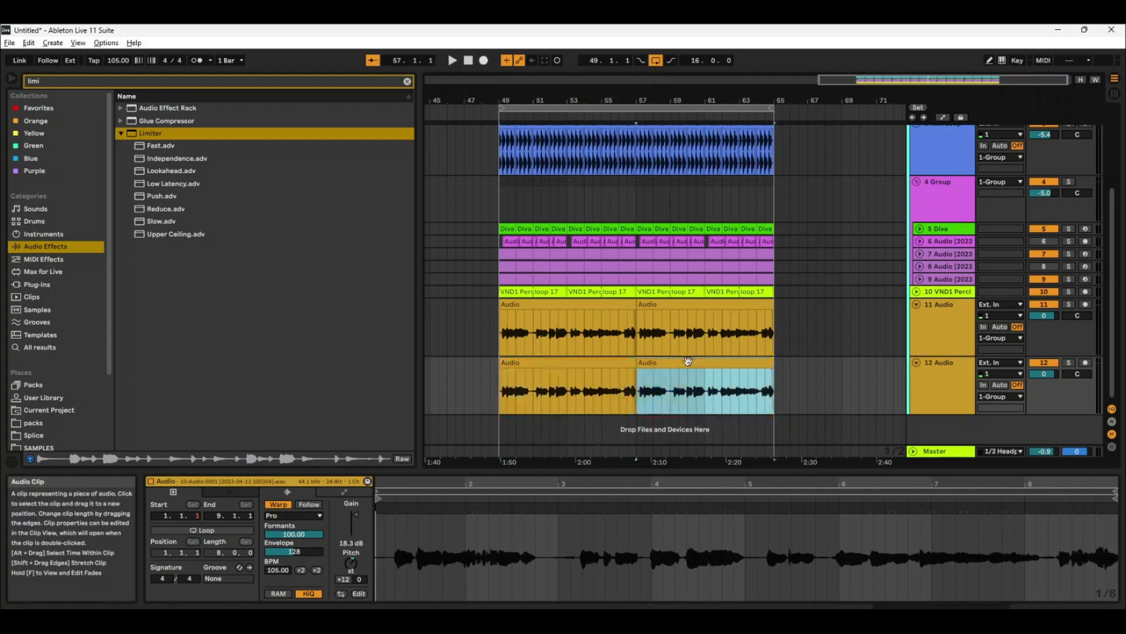
pyautogui.click(587, 362)
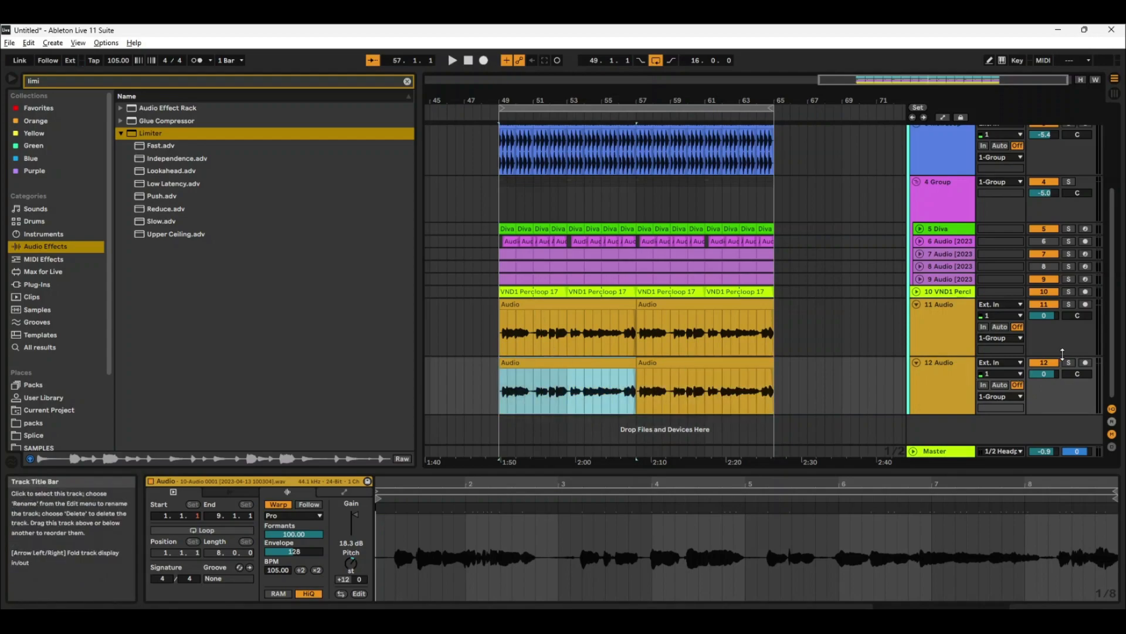
pyautogui.press('space')
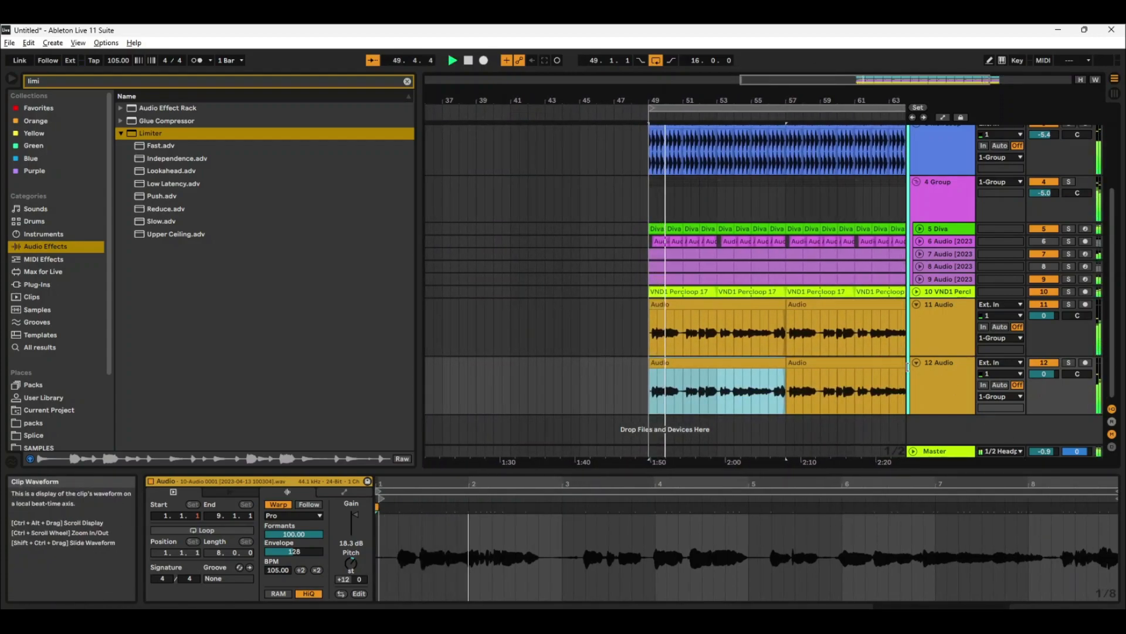
# Step: Duplicate track 12 Audio and set the first clip on the copy to -12 semitones
pyautogui.rightClick(924, 378)
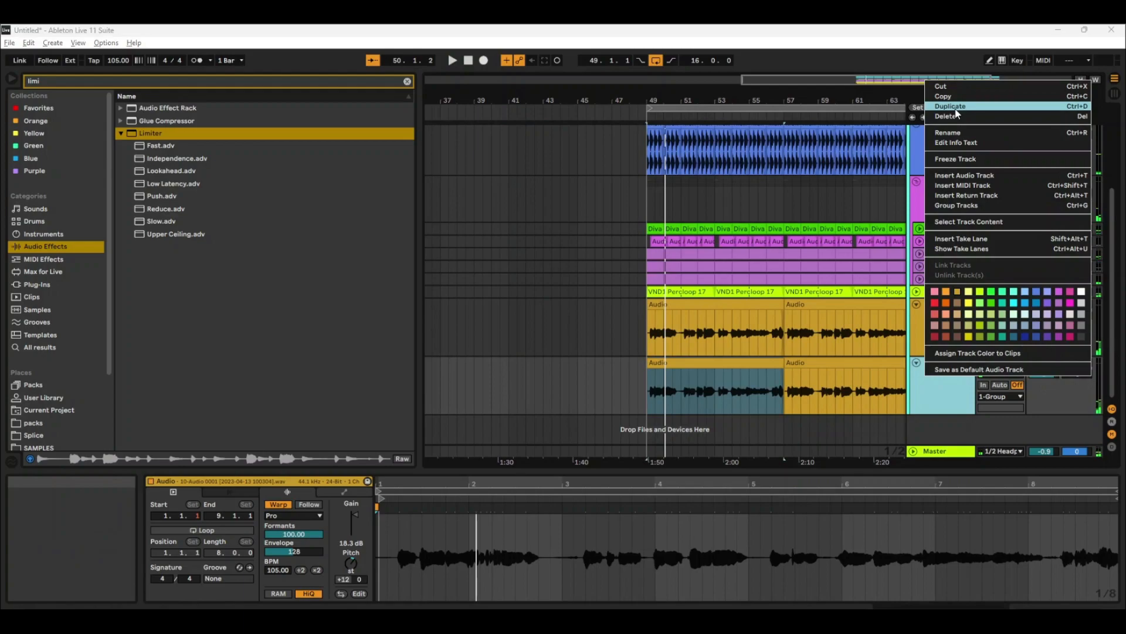
pyautogui.click(955, 108)
pyautogui.click(673, 404)
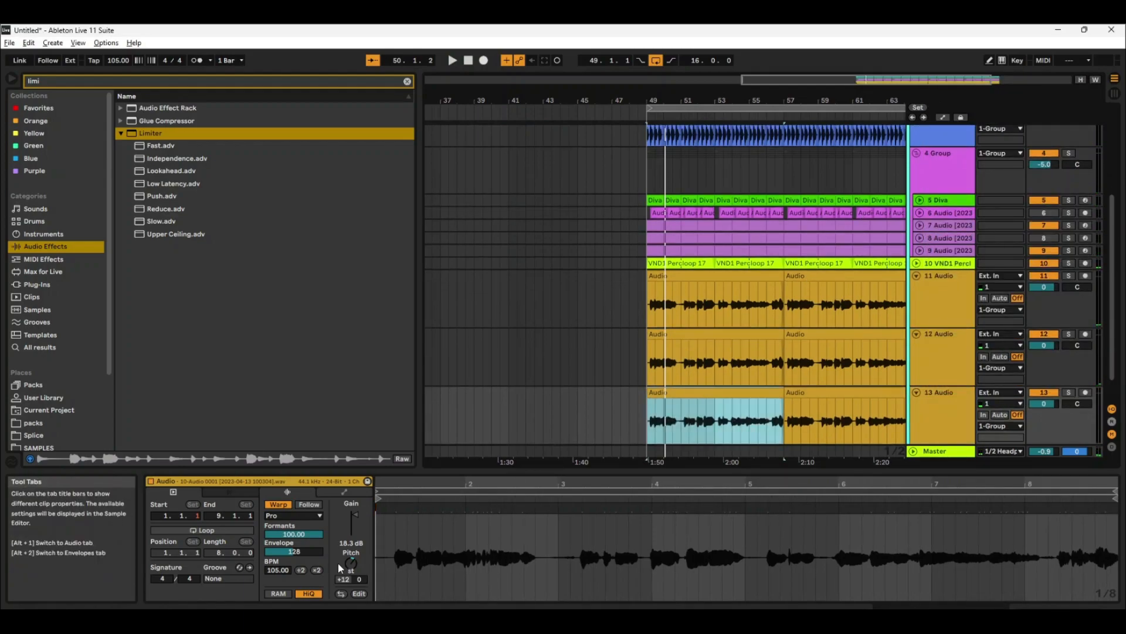
pyautogui.moveTo(342, 579); pyautogui.dragTo(324, 575)
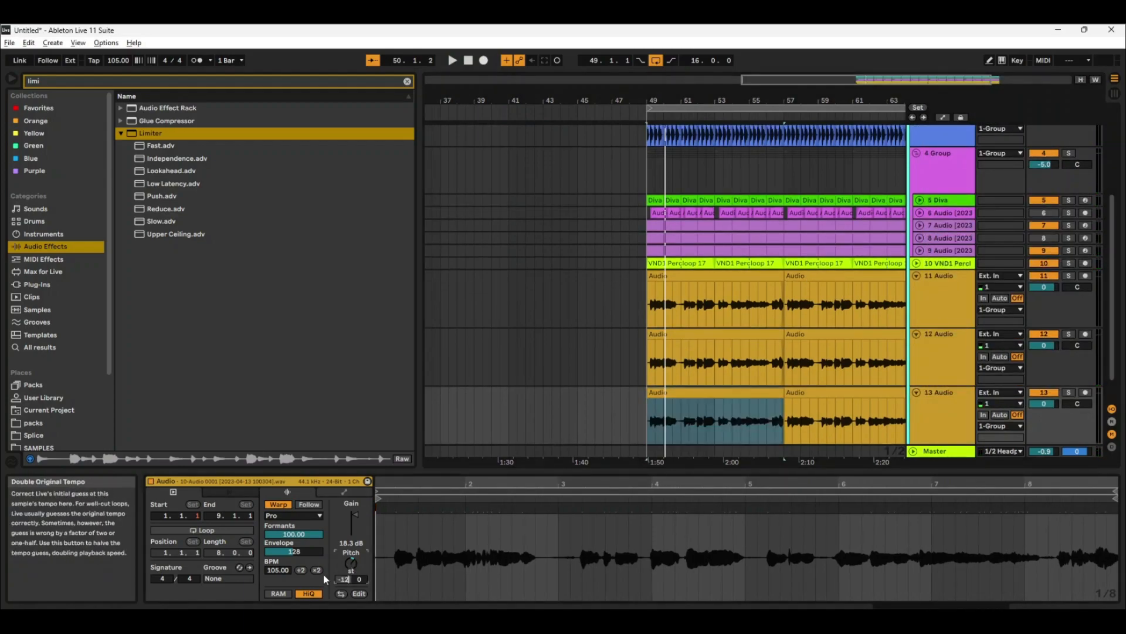
# Step: Play the loop and lower the volume of track 13 Audio to -10.6 dB
pyautogui.press('space')
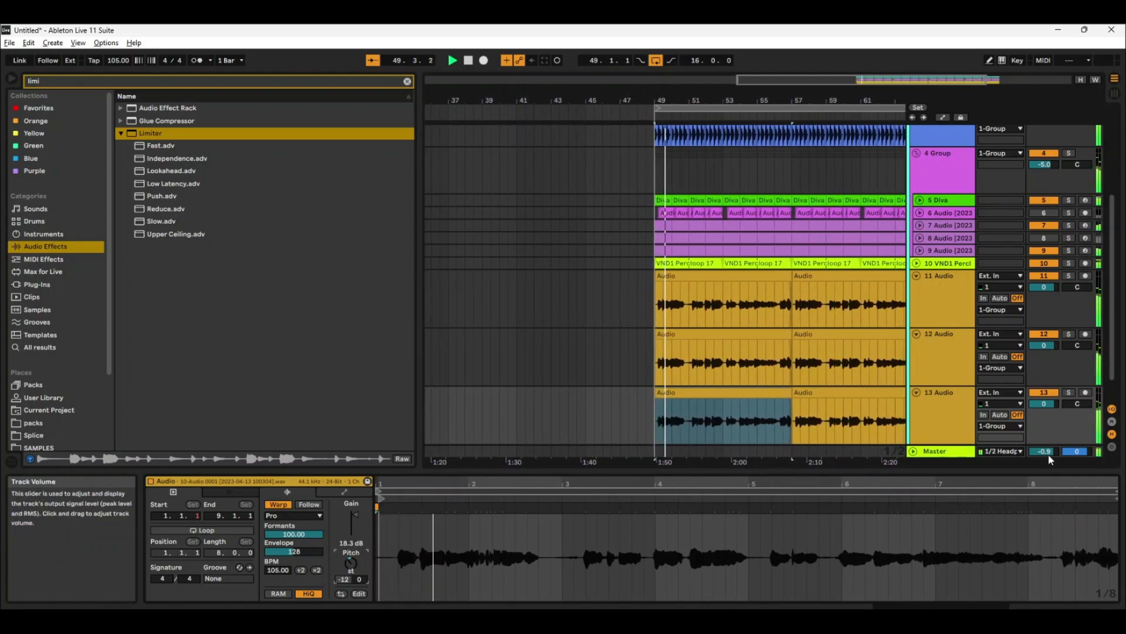
pyautogui.press('space')
pyautogui.moveTo(1049, 405); pyautogui.dragTo(1049, 479)
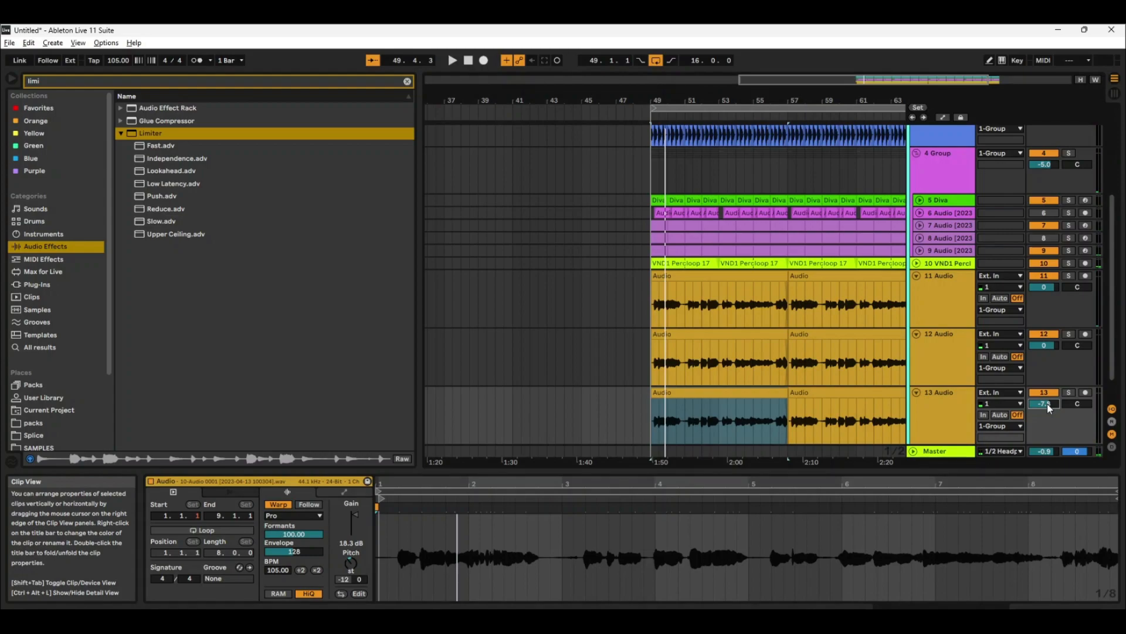
pyautogui.press('space')
pyautogui.moveTo(1048, 403); pyautogui.dragTo(1048, 423)
# Step: Duplicate the first clip on track 13 Audio over the second one, clear the excess after bar 65 and stop playback
pyautogui.click(761, 392)
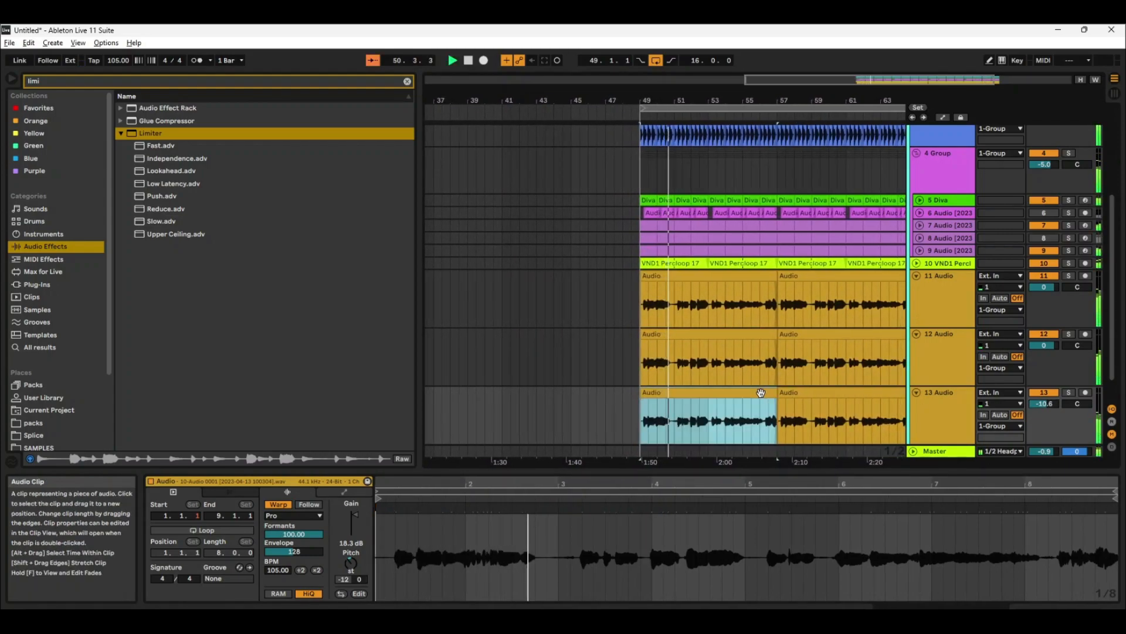
pyautogui.hotkey('ctrl', 'd')
pyautogui.press('Delete')
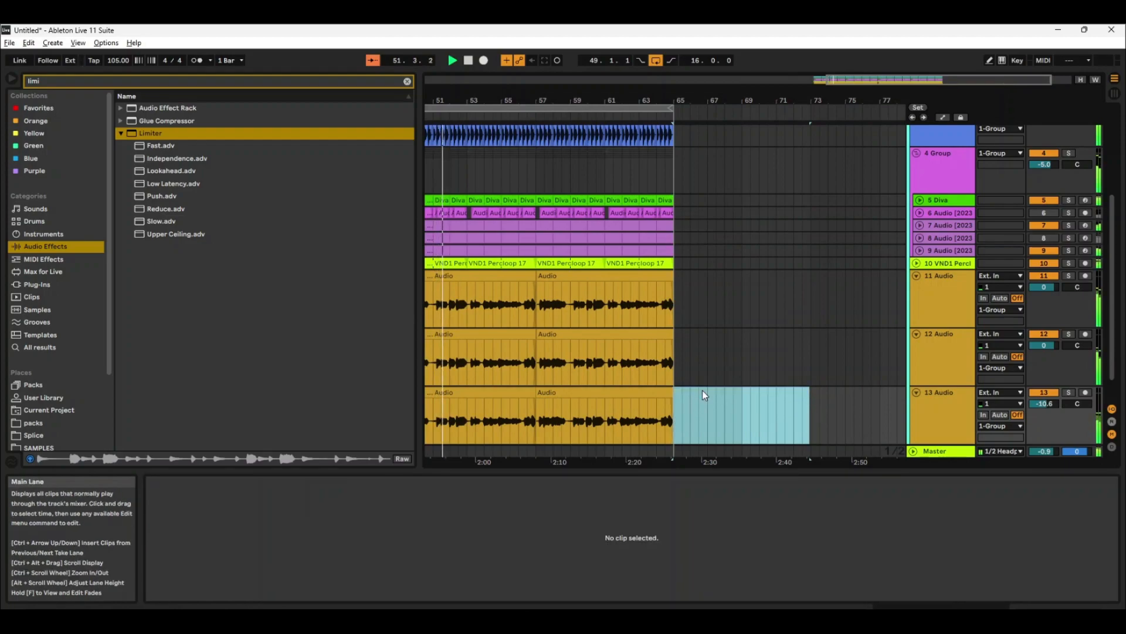
pyautogui.press('space')
# Step: Select the first clip on the 3 kick Loop track at bar 49 to show its clip settings
pyautogui.moveTo(503, 98); pyautogui.dragTo(721, 195)
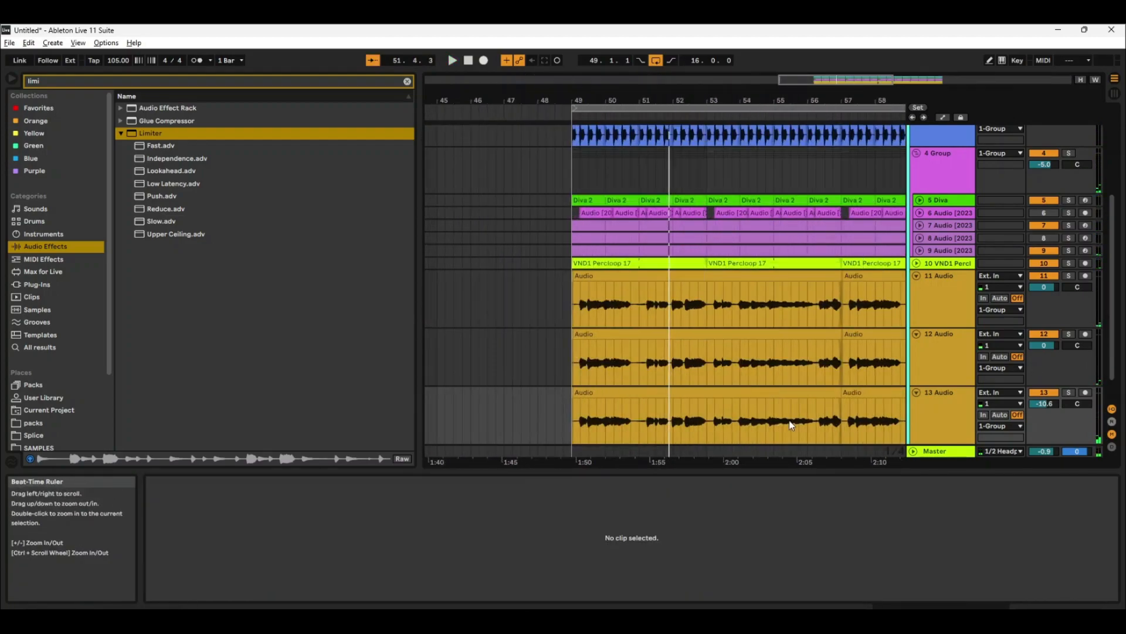
pyautogui.scroll(5, 688, 243)
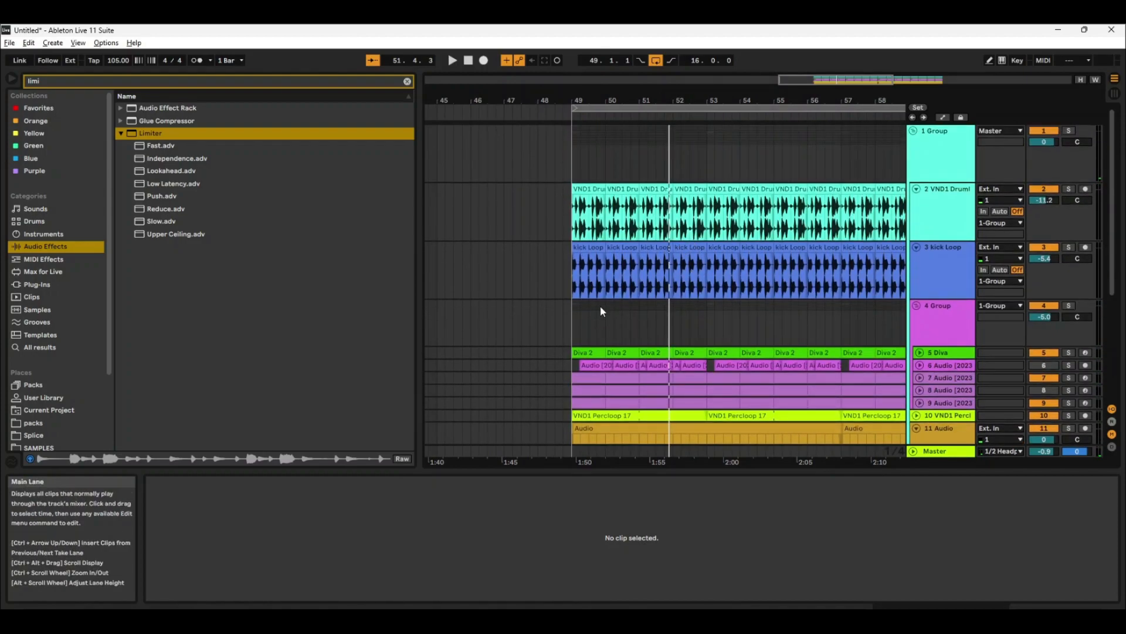
pyautogui.click(582, 247)
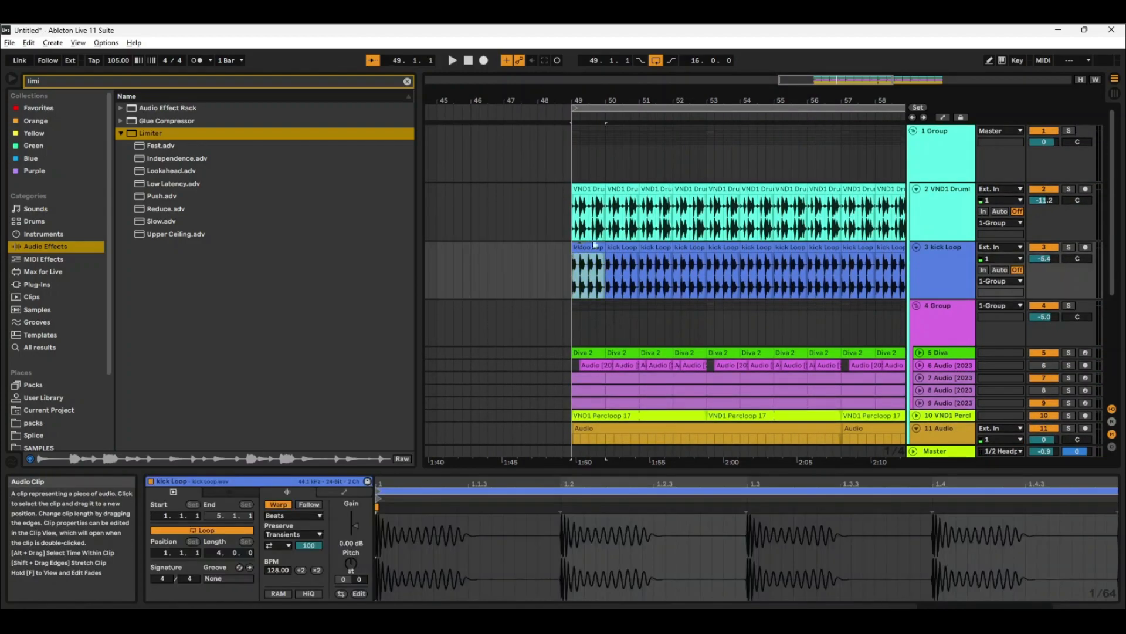
# Step: Delete the VND1 Drum clips at bars 49 and 50, and play the arrangement from bar 49
pyautogui.click(604, 207)
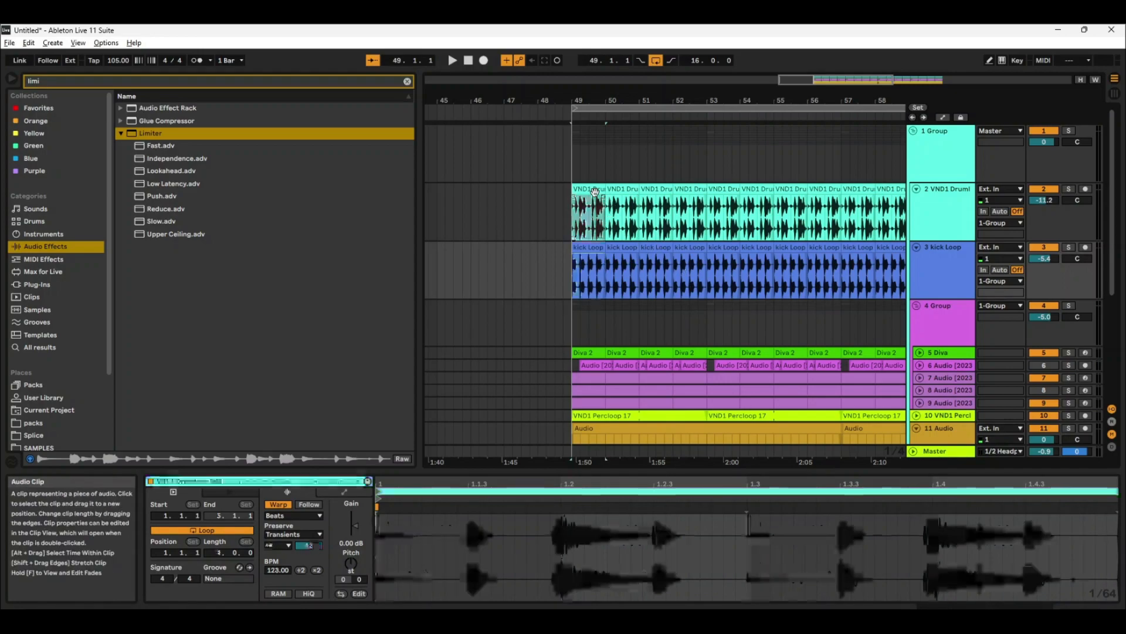
pyautogui.press('Delete')
pyautogui.click(616, 194)
pyautogui.press('Delete')
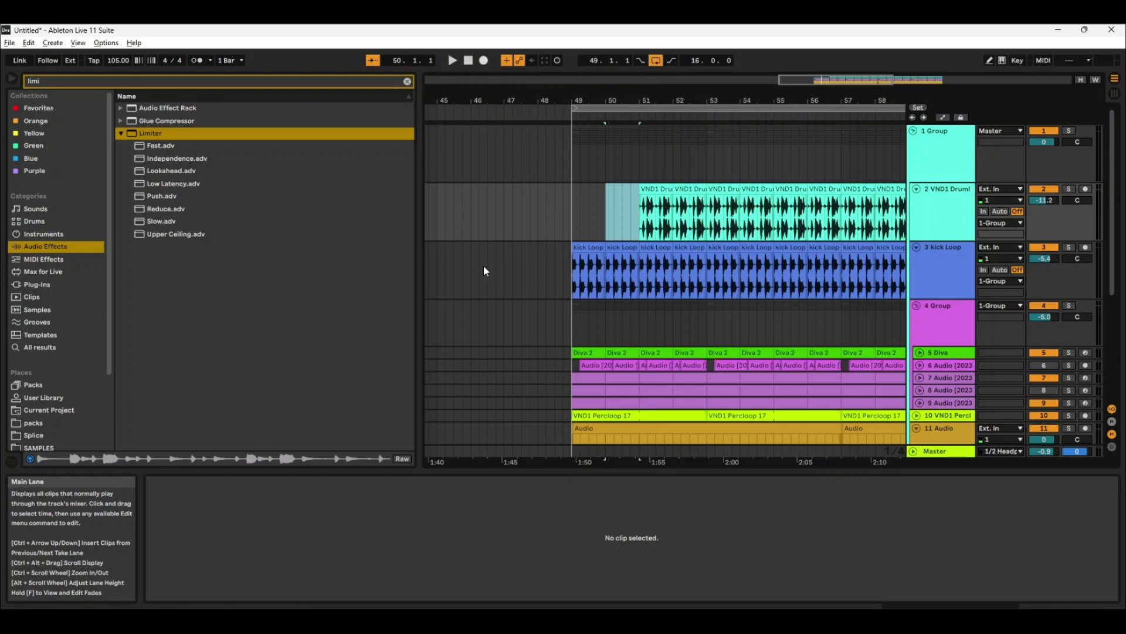
pyautogui.click(582, 251)
pyautogui.press('space')
pyautogui.scroll(-5, 681, 318)
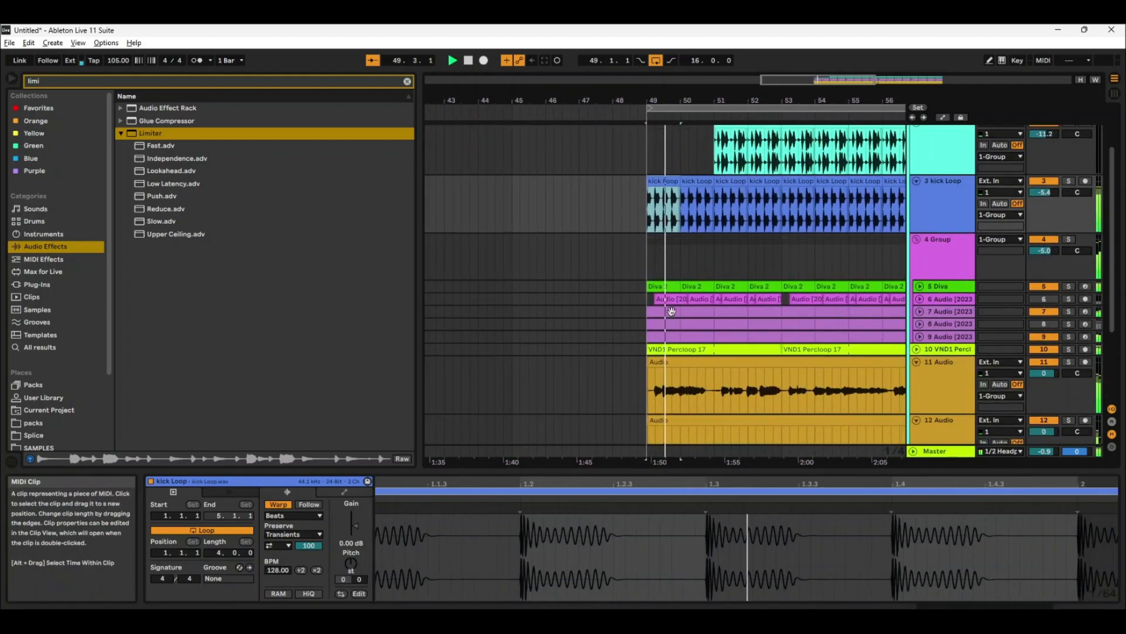
pyautogui.press('space')
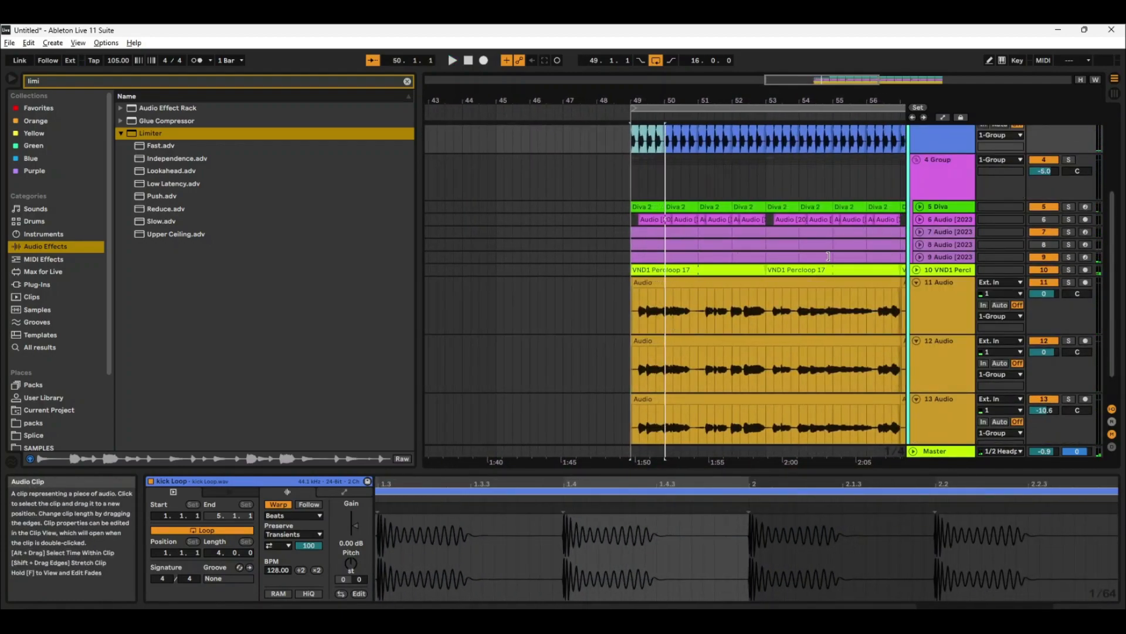
# Step: Delete the first VND1 Percloop 17 clip, spanning bars 49 to 53 on track 10, and play back the result
pyautogui.scroll(2, 828, 255)
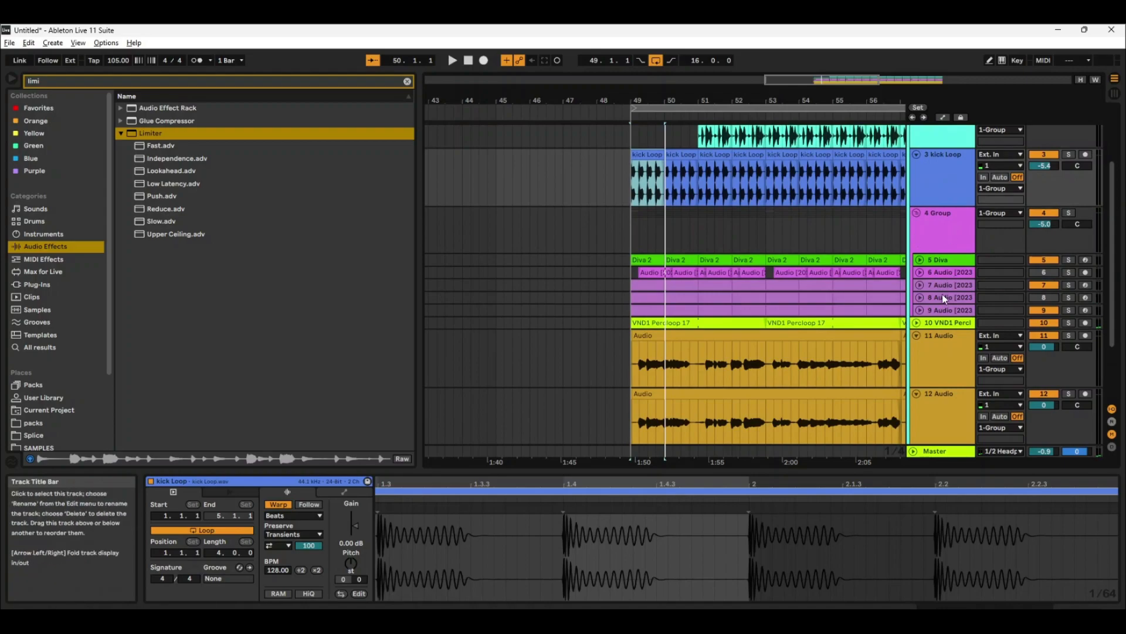
pyautogui.scroll(-1, 816, 249)
pyautogui.scroll(-3, 814, 259)
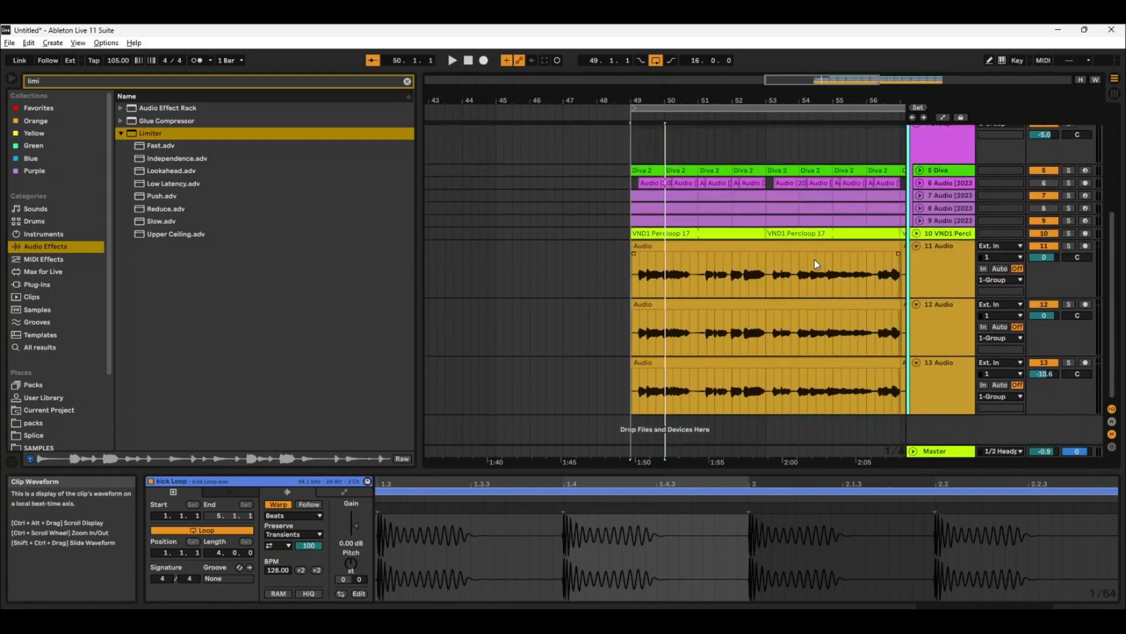
pyautogui.scroll(2, 814, 259)
pyautogui.click(657, 289)
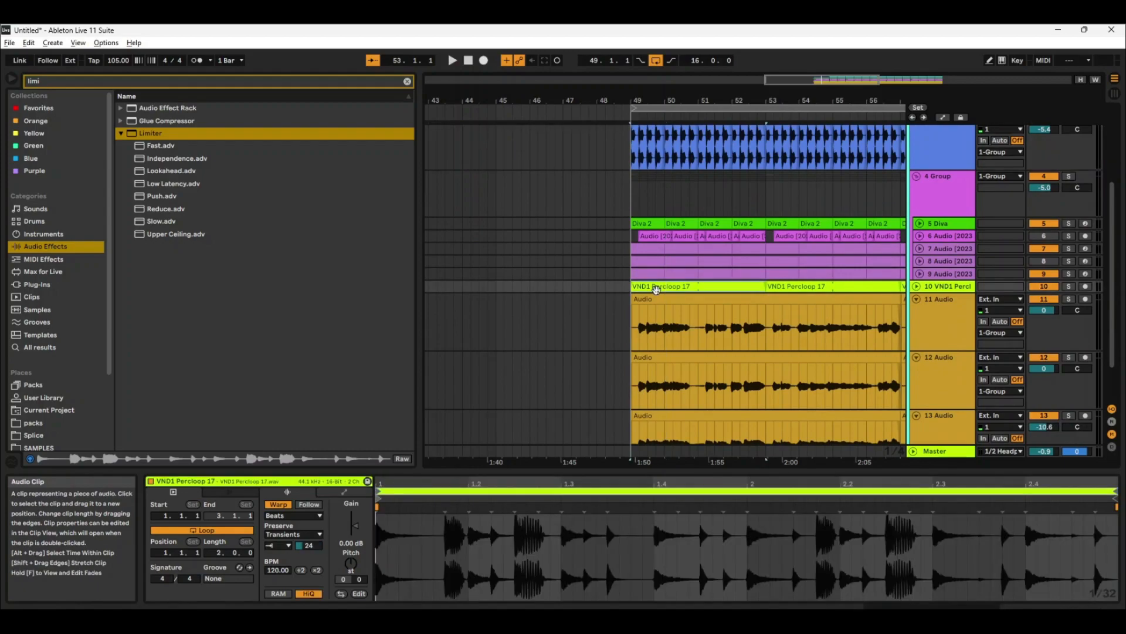
pyautogui.press('Delete')
pyautogui.press('space')
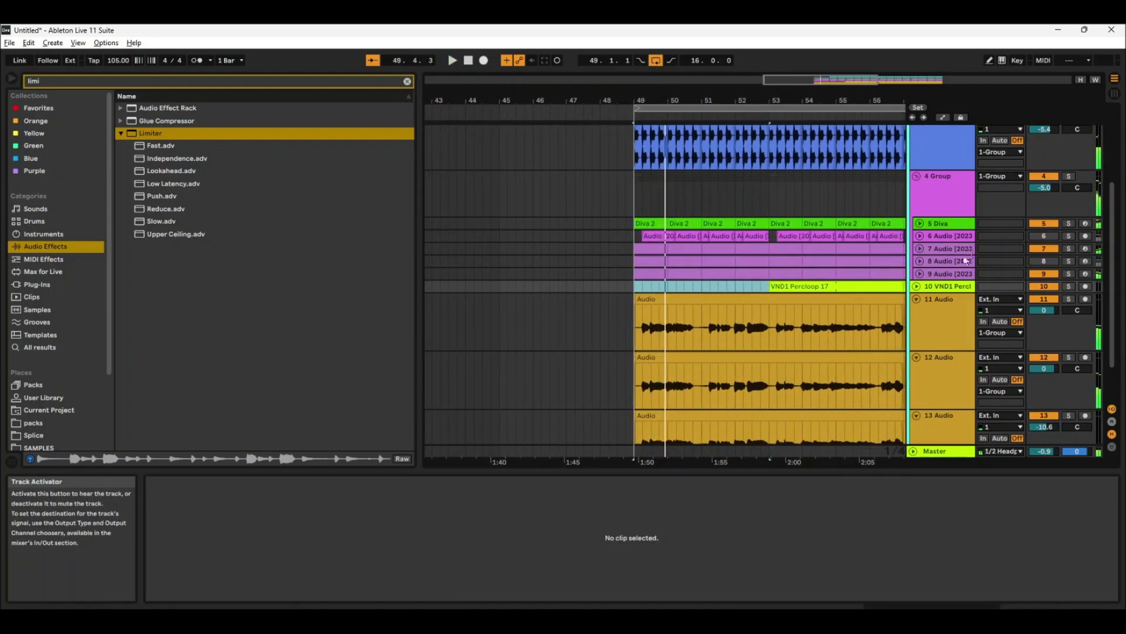
# Step: Unfold track 7 and delete the bar 49 MIDI clips on tracks 7 and 9, playing back to check
pyautogui.click(920, 249)
pyautogui.doubleClick(657, 250)
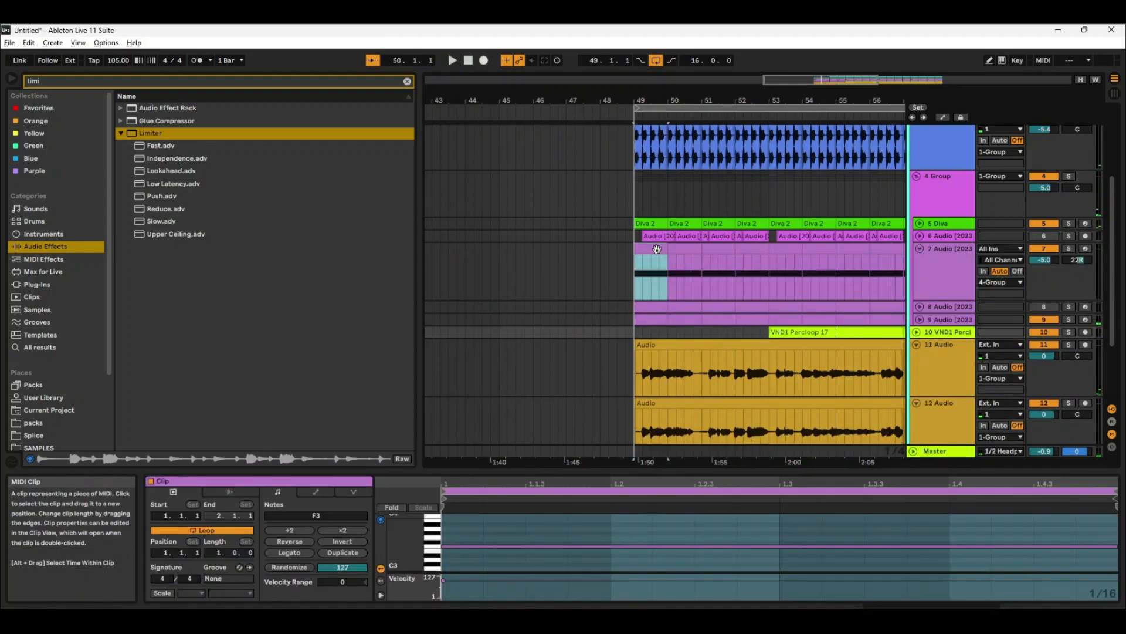
pyautogui.click(663, 256)
pyautogui.press('space')
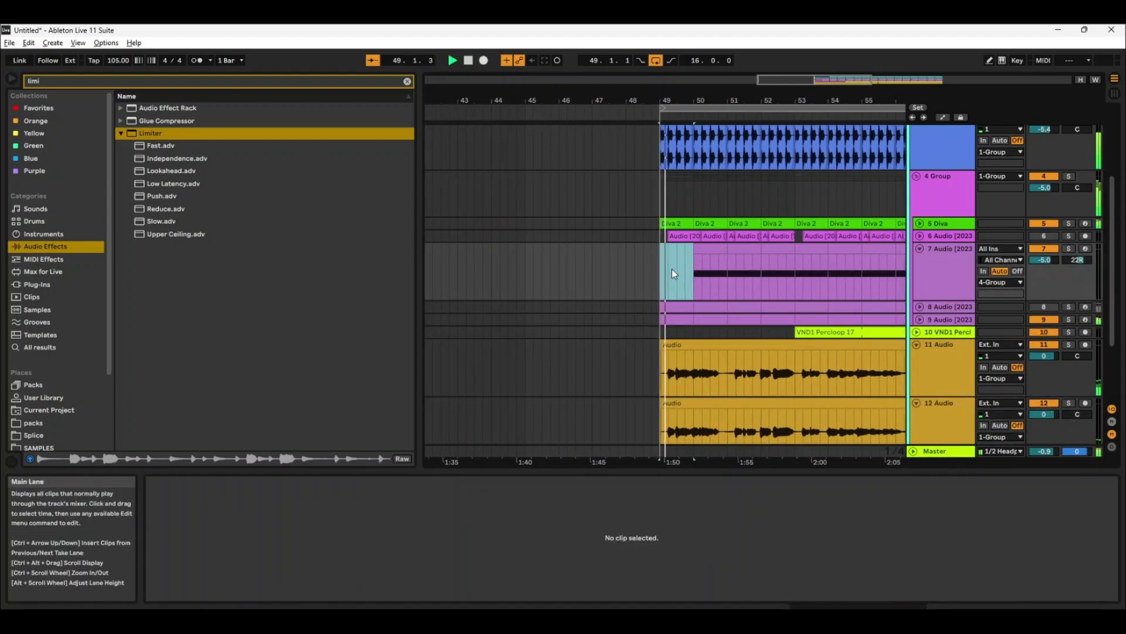
pyautogui.press('space')
pyautogui.click(652, 317)
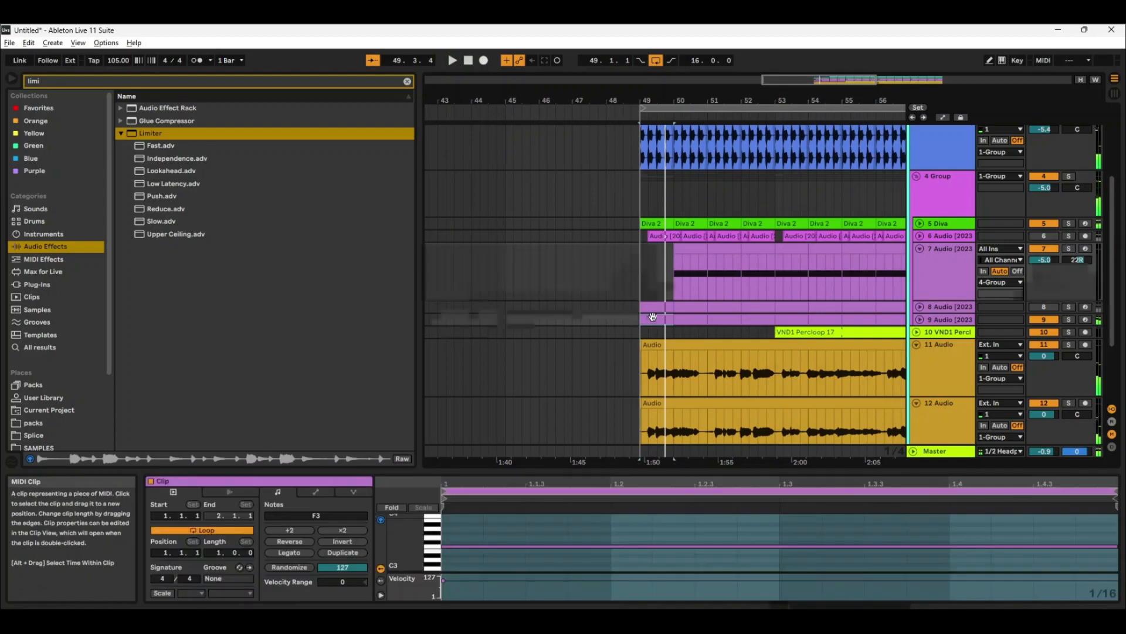
pyautogui.press('Delete')
pyautogui.press('space')
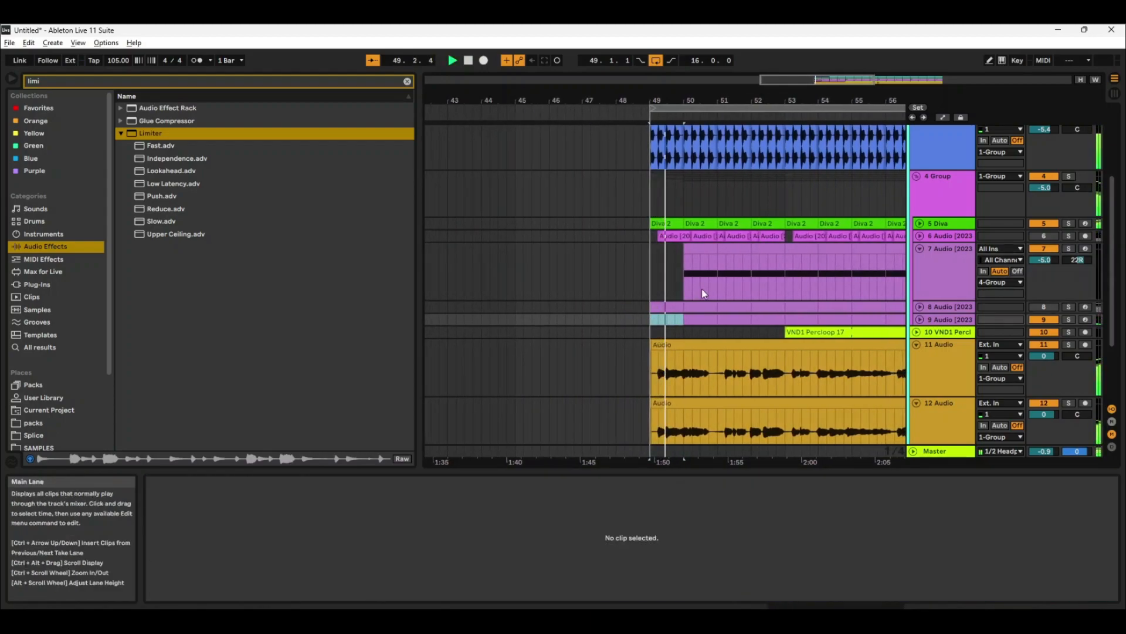
# Step: Delete the bar 50 clips on tracks 7 and 9 and the bar 51 and 52 clips on track 7, and resume playback
pyautogui.click(693, 251)
pyautogui.press('Delete')
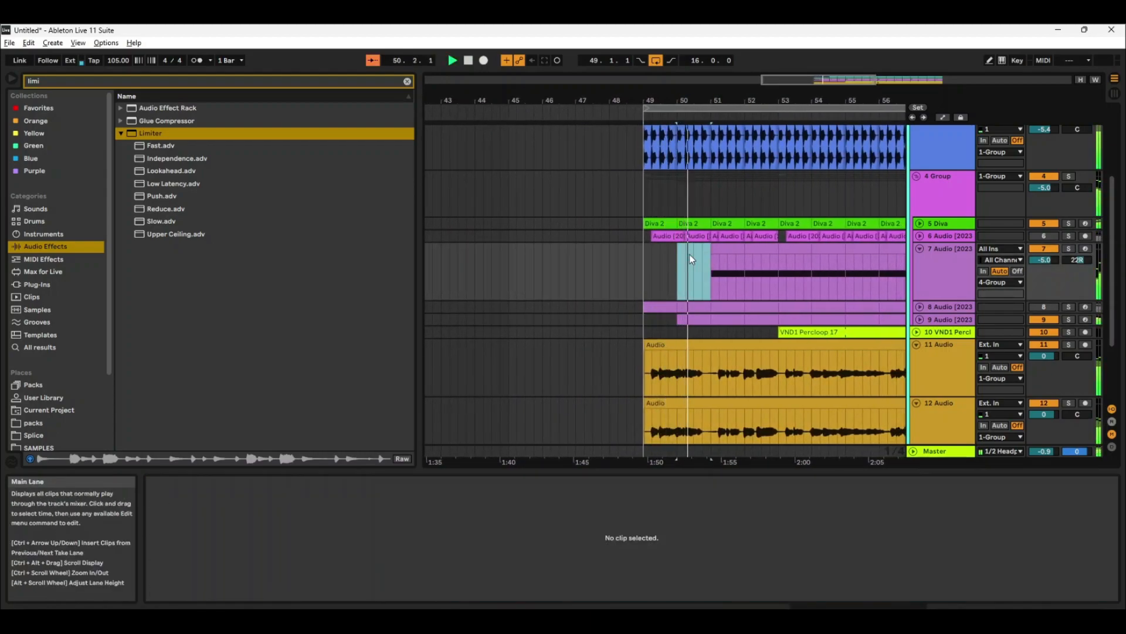
pyautogui.click(696, 319)
pyautogui.press('Delete')
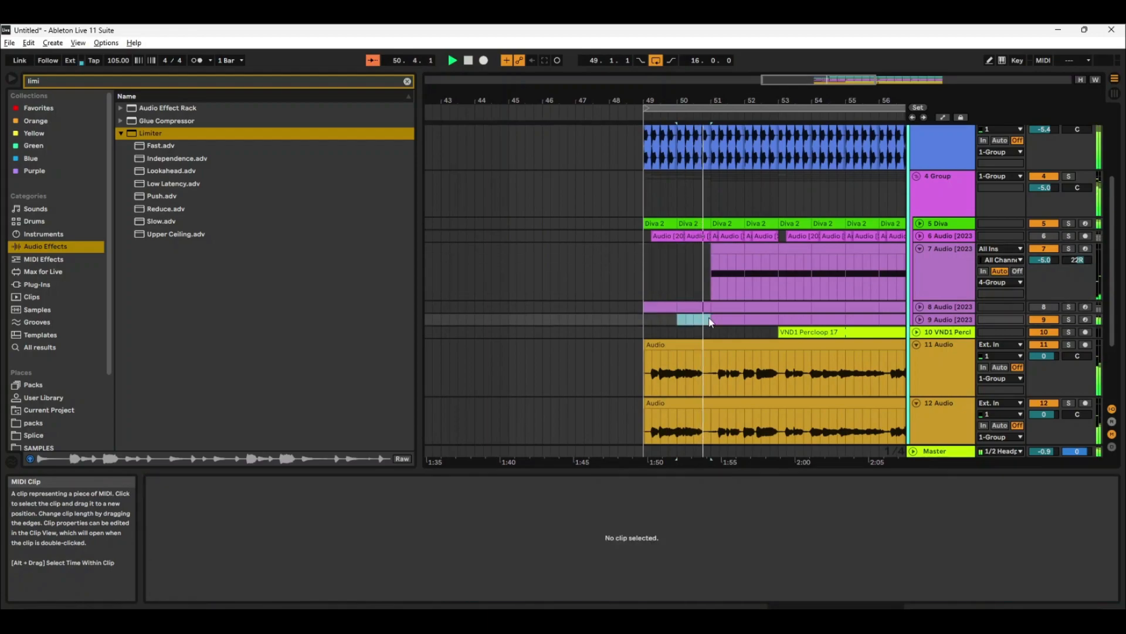
pyautogui.click(723, 250)
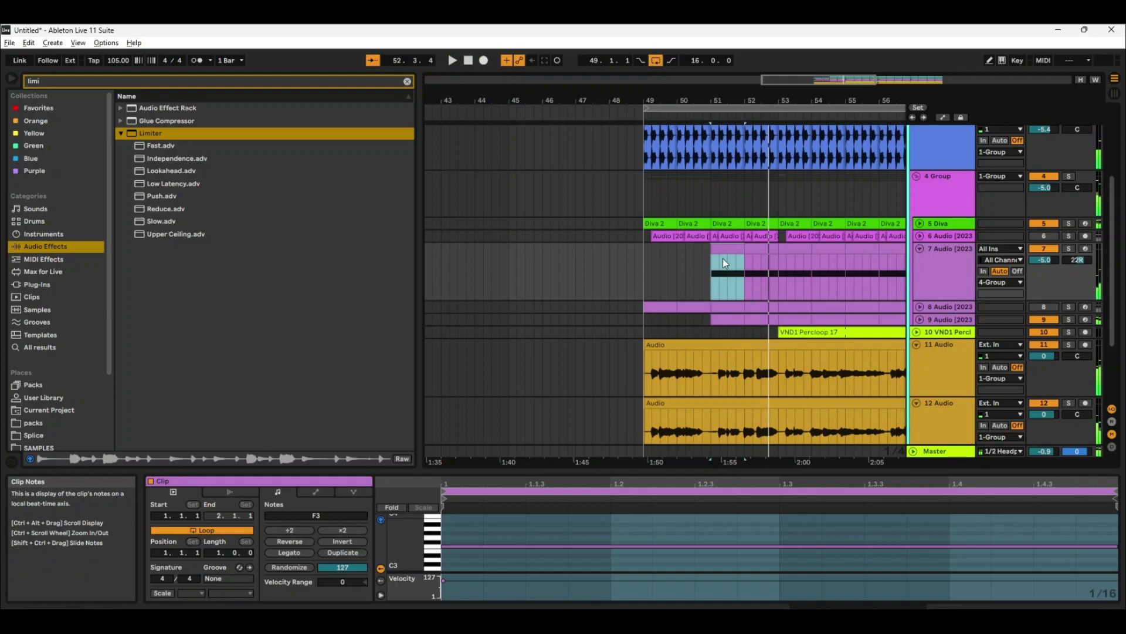
pyautogui.press('Delete')
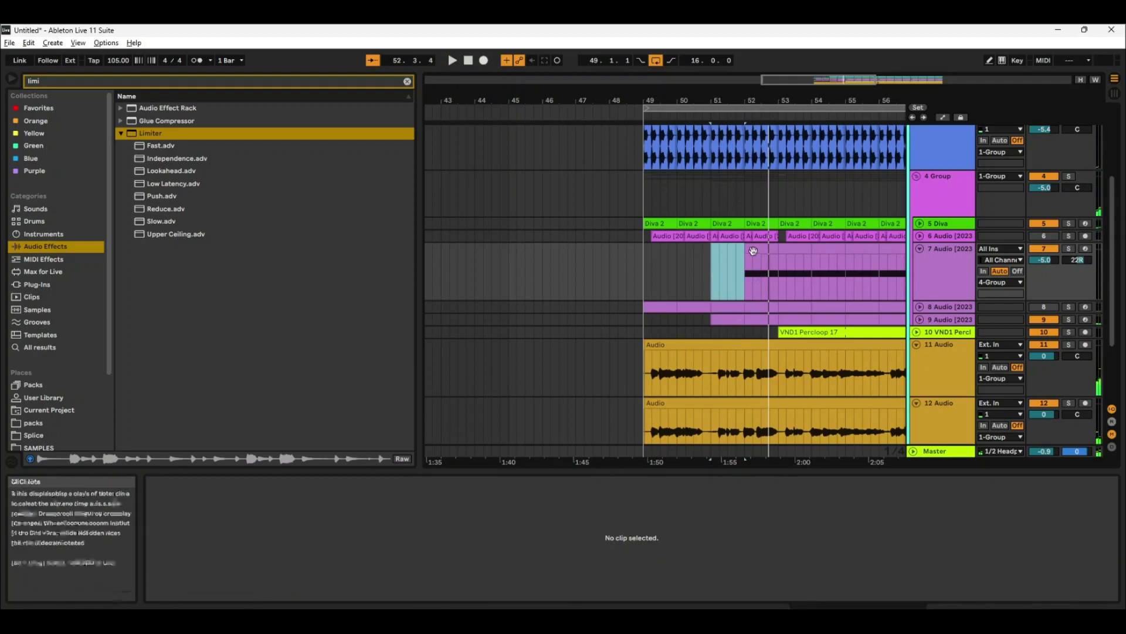
pyautogui.press('space')
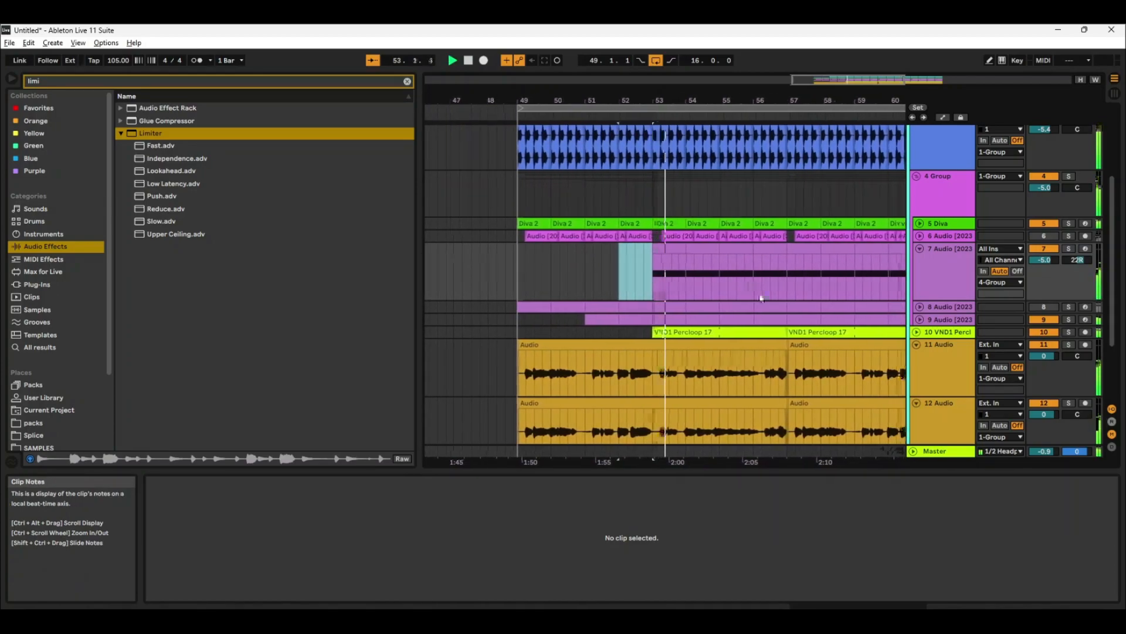
# Step: Unfold the VND1 Percloop track 10 and set its volume to -4.6 dB
pyautogui.click(916, 332)
pyautogui.moveTo(1051, 347); pyautogui.dragTo(1051, 354)
pyautogui.moveTo(703, 98); pyautogui.dragTo(703, 41)
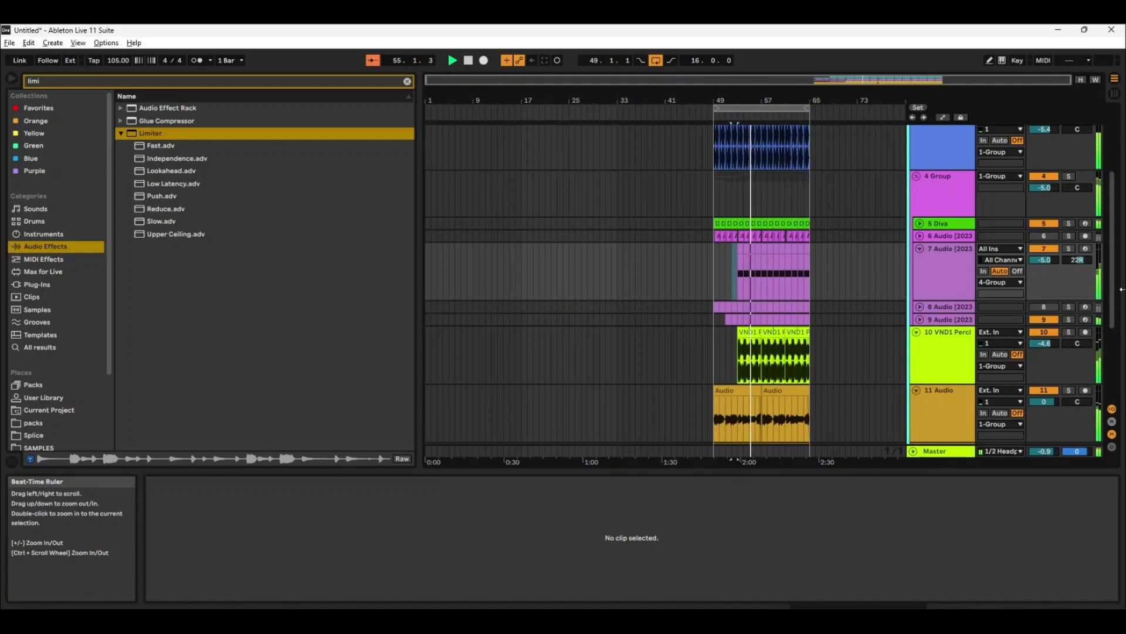
# Step: Fold track 7, group 4 and the audio tracks 11, 12 and 13
pyautogui.click(920, 249)
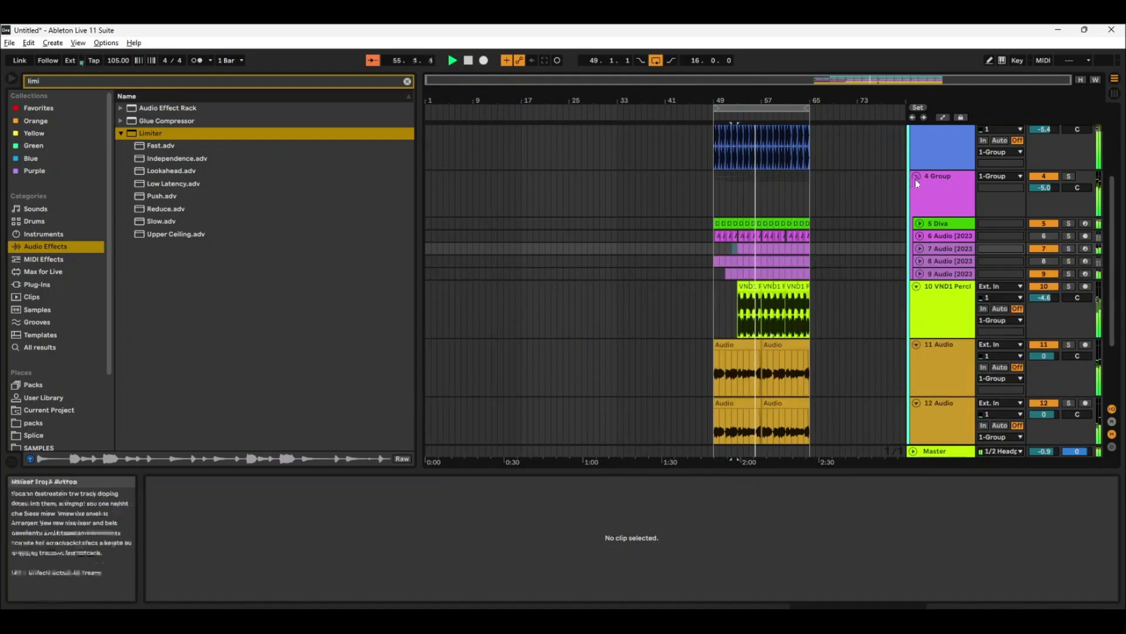
pyautogui.click(917, 176)
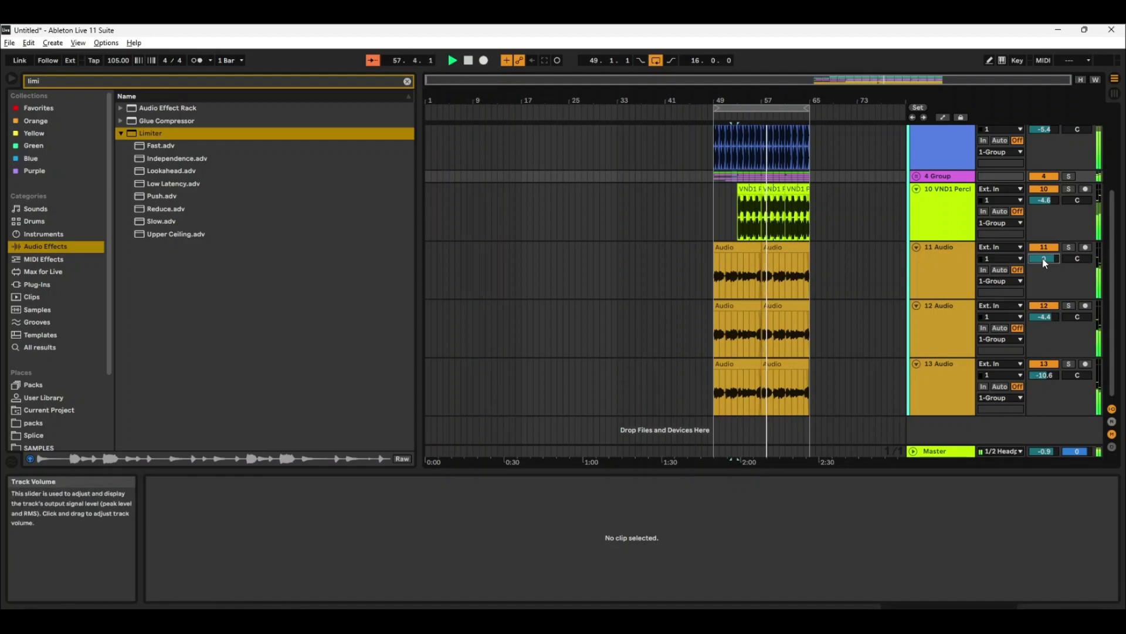
pyautogui.click(916, 247)
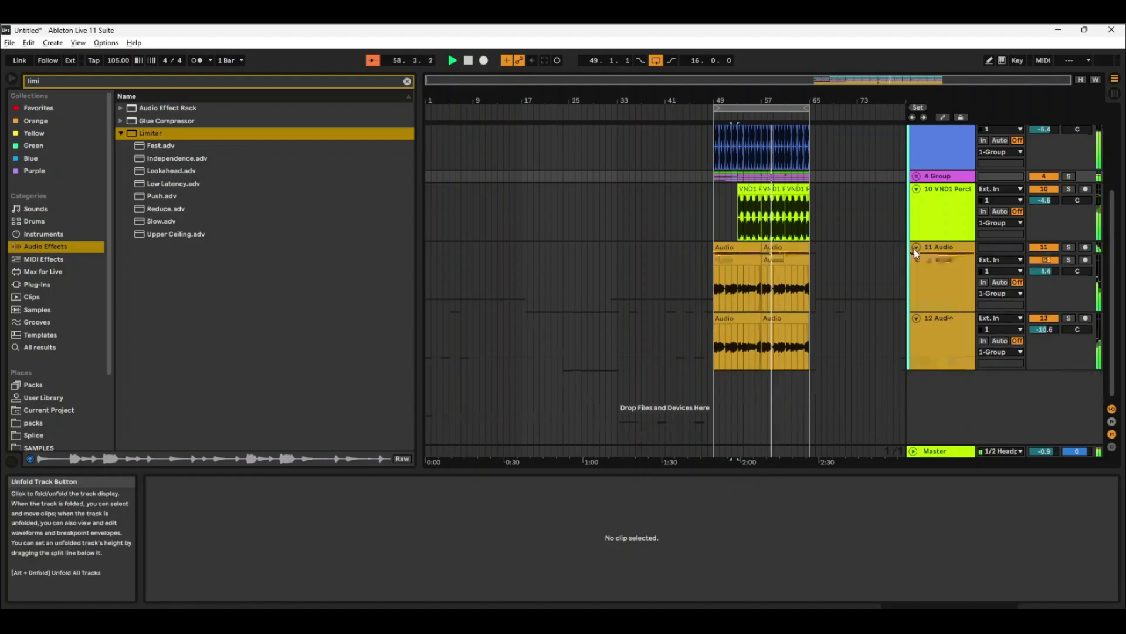
pyautogui.click(917, 260)
pyautogui.click(917, 273)
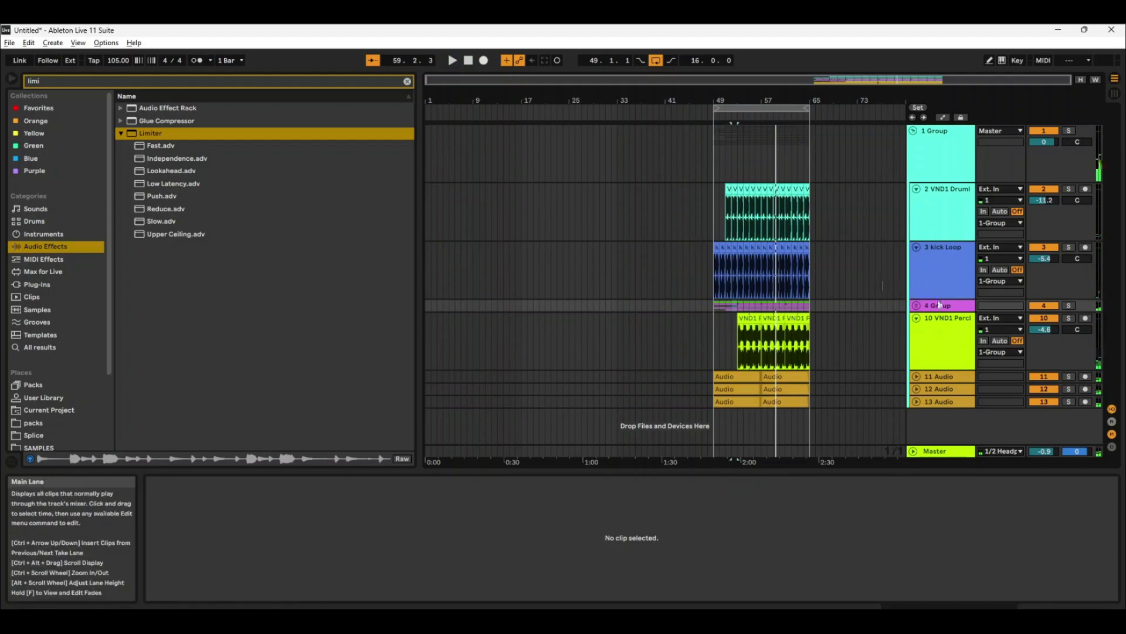
# Step: Insert a new audio track below track 13, outside the group, and arm it for recording
pyautogui.rightClick(925, 442)
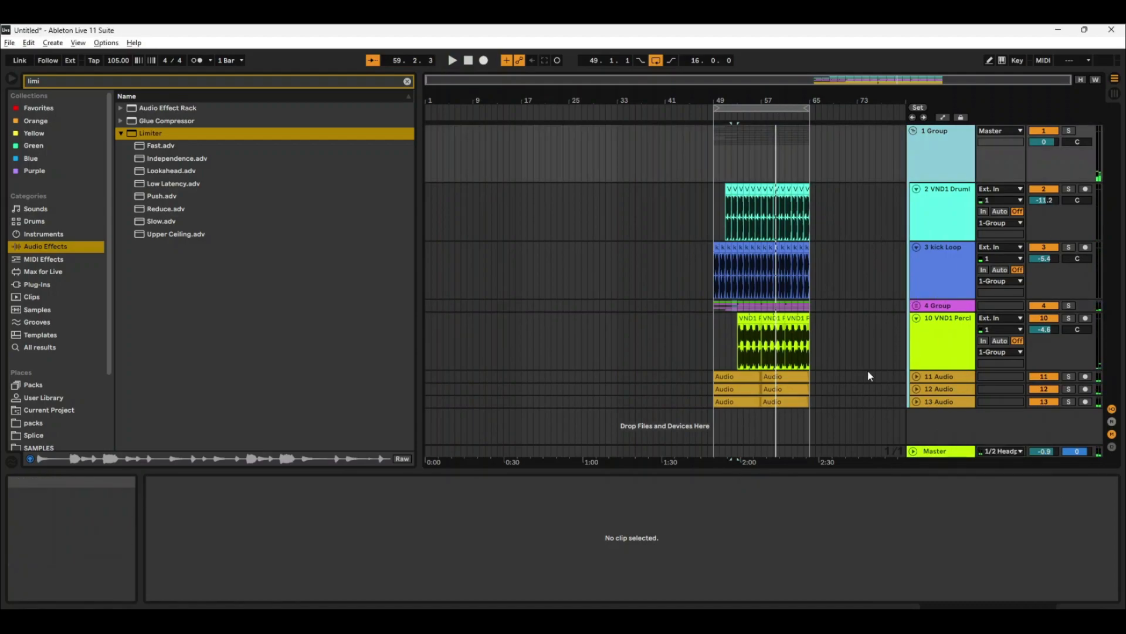
pyautogui.hotkey('ctrl', 't')
pyautogui.click(1086, 393)
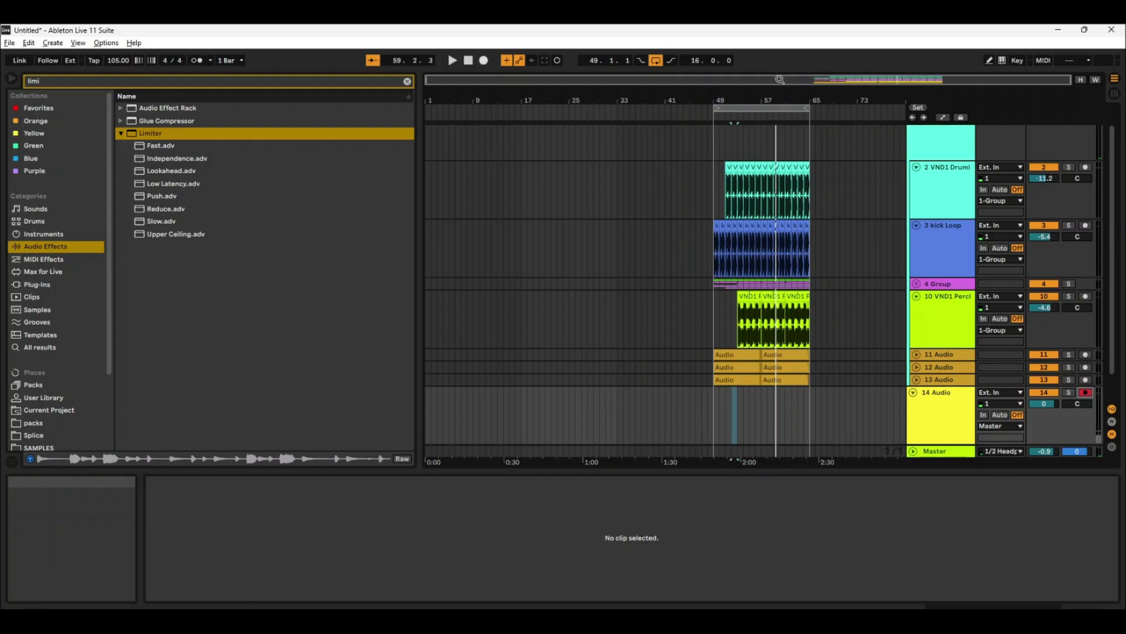
# Step: Record a take on audio track 14 from about bar 56 to bar 58.4 while the arrangement plays
pyautogui.moveTo(807, 100); pyautogui.dragTo(794, 176)
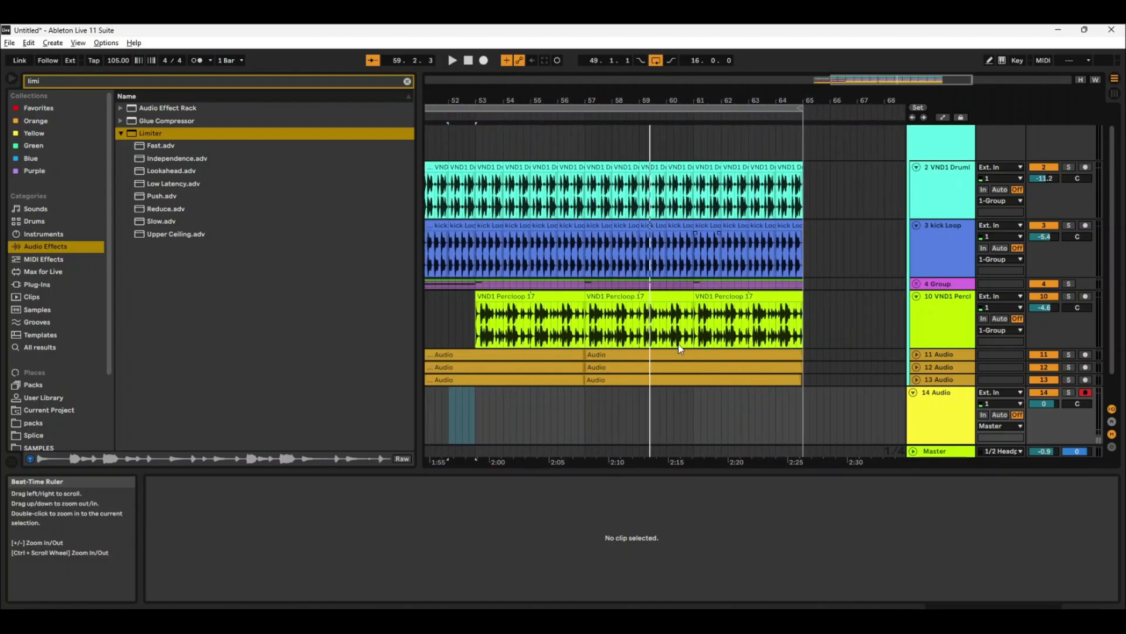
pyautogui.click(632, 379)
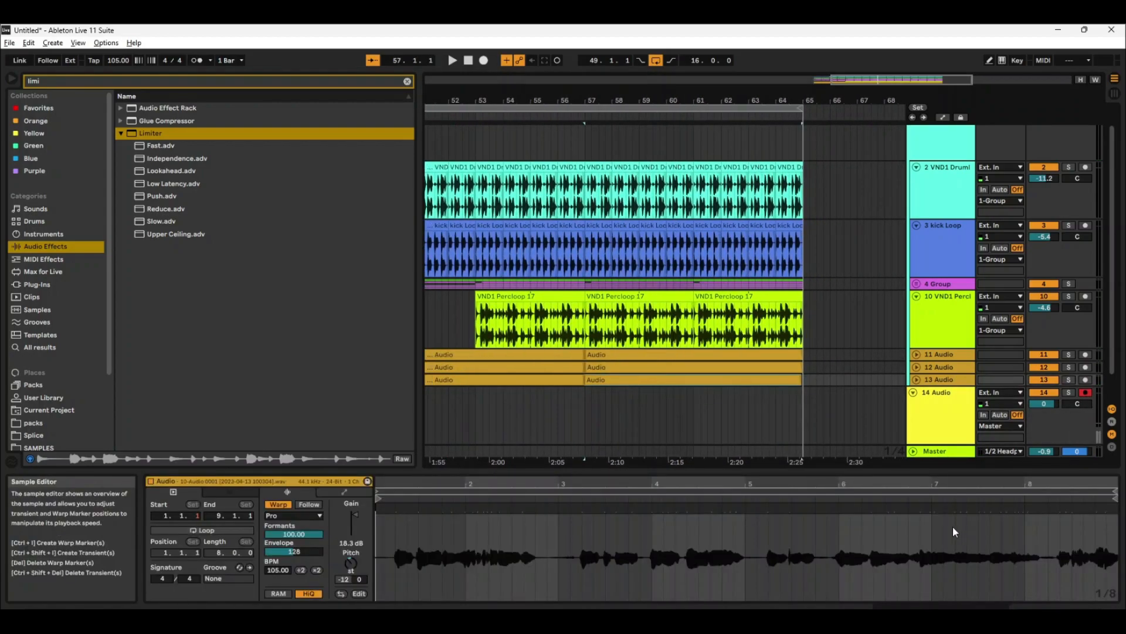
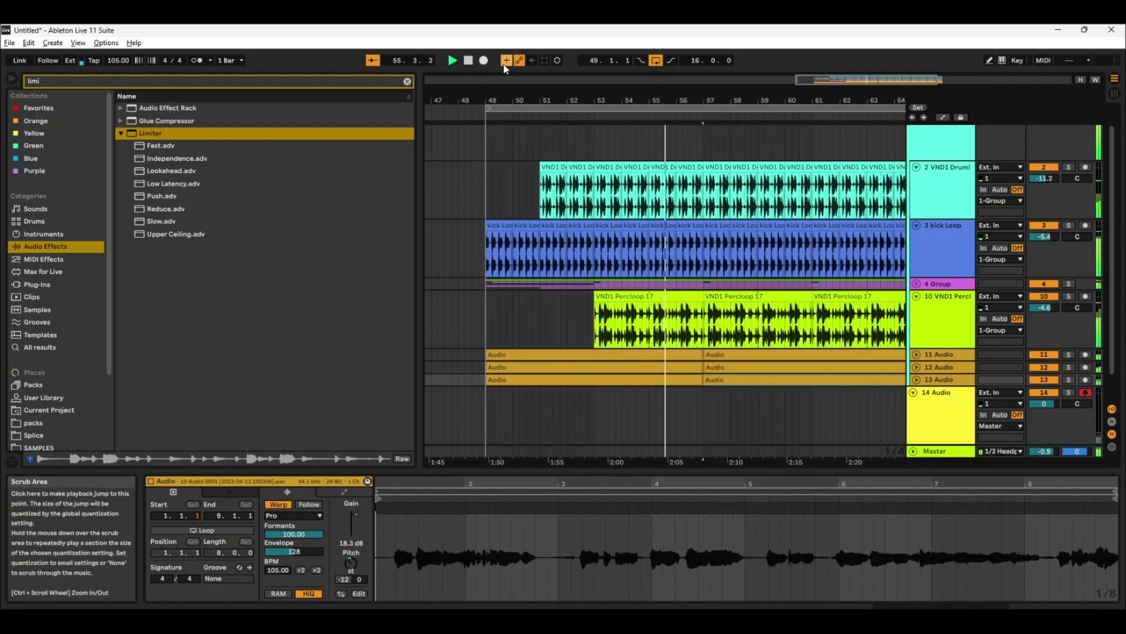
pyautogui.click(483, 61)
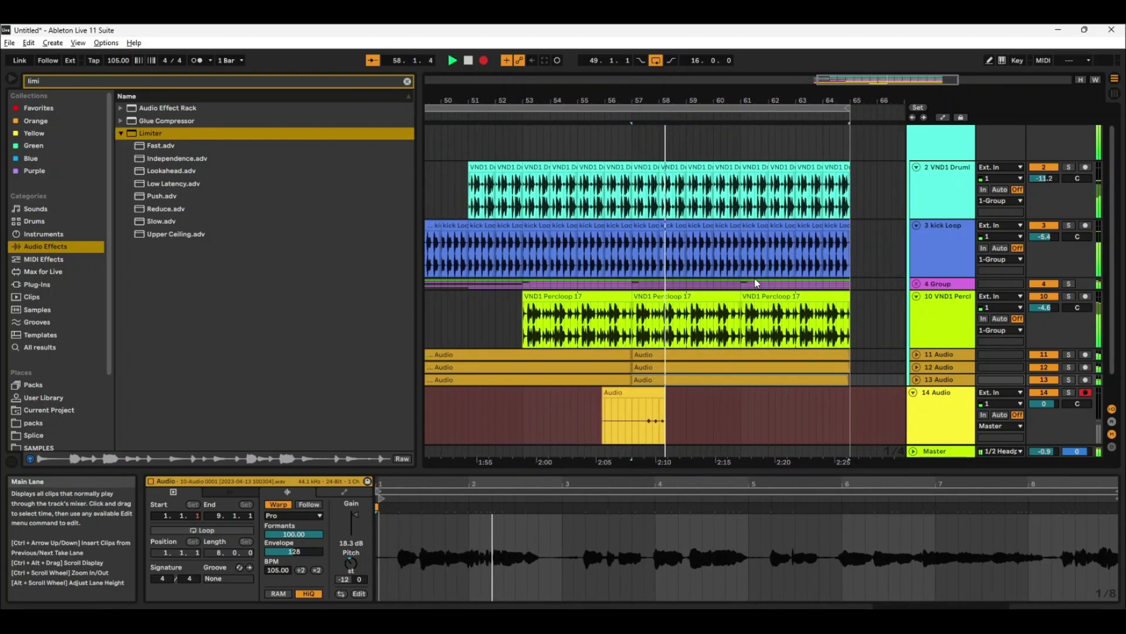
pyautogui.press('F9')
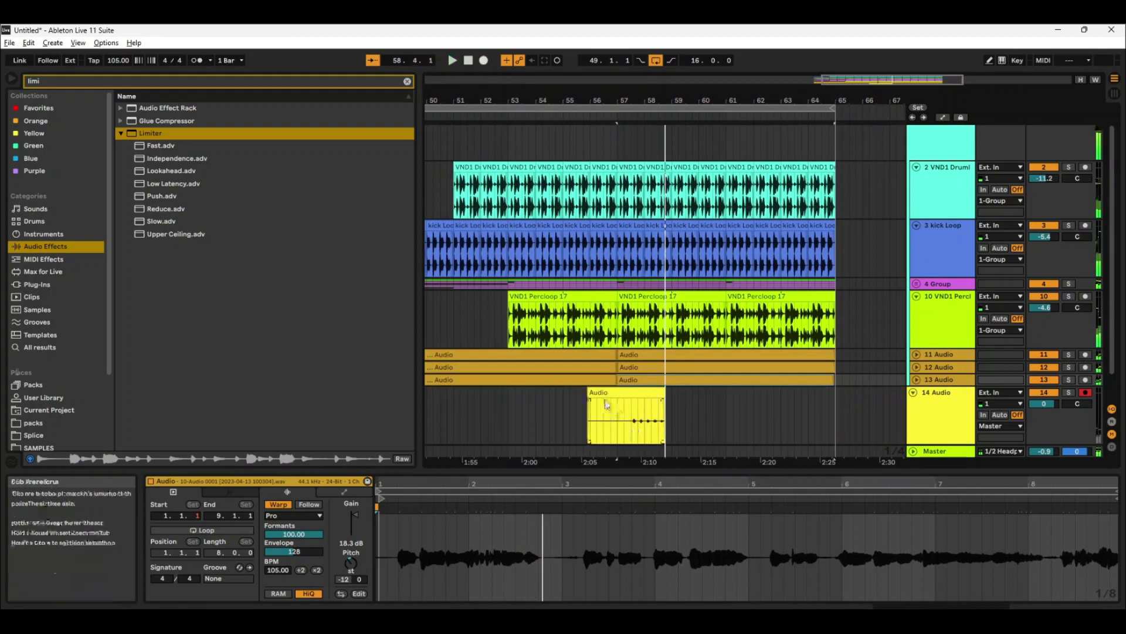
# Step: Trim the recorded clip on track 14 to half a bar, place it at bar 57, and duplicate it to fill bars 57 and 58
pyautogui.moveTo(589, 392); pyautogui.dragTo(632, 390)
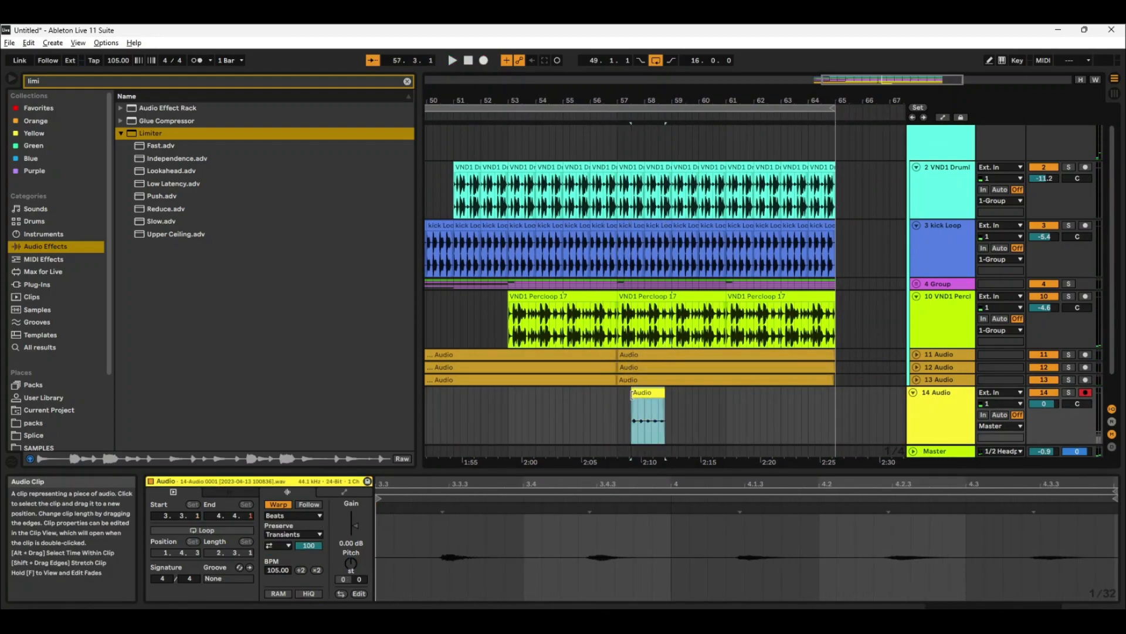
pyautogui.moveTo(633, 396); pyautogui.dragTo(619, 400)
pyautogui.click(636, 406)
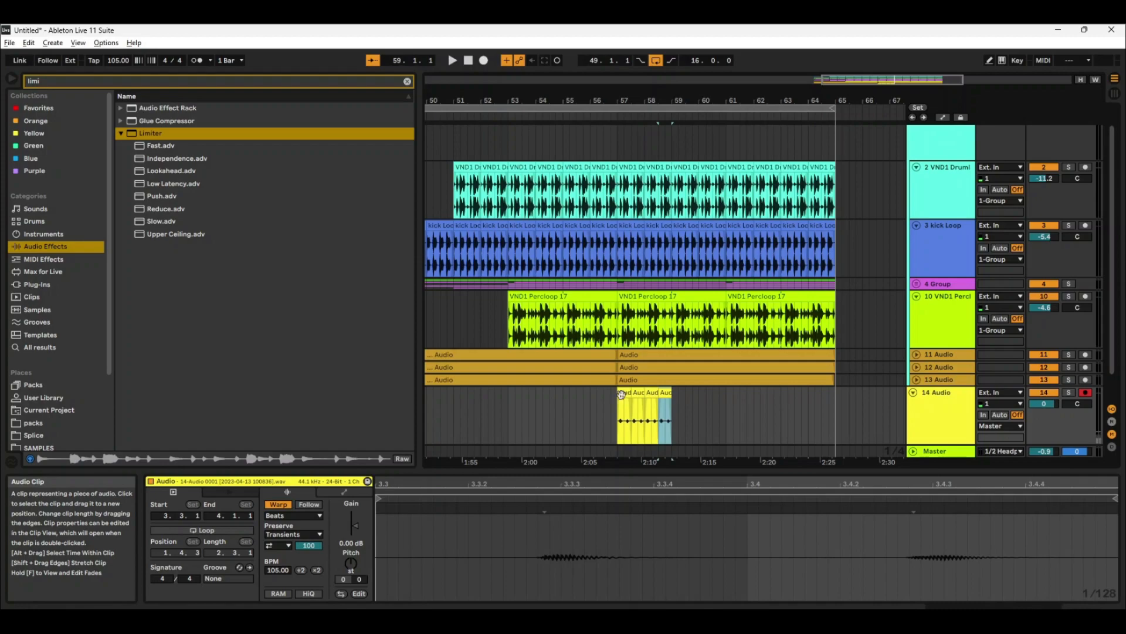
# Step: Solo audio track 14 and play its four half-bar clips from bar 57
pyautogui.click(621, 393)
pyautogui.press('space')
pyautogui.press('space')
pyautogui.click(1069, 393)
pyautogui.press('space')
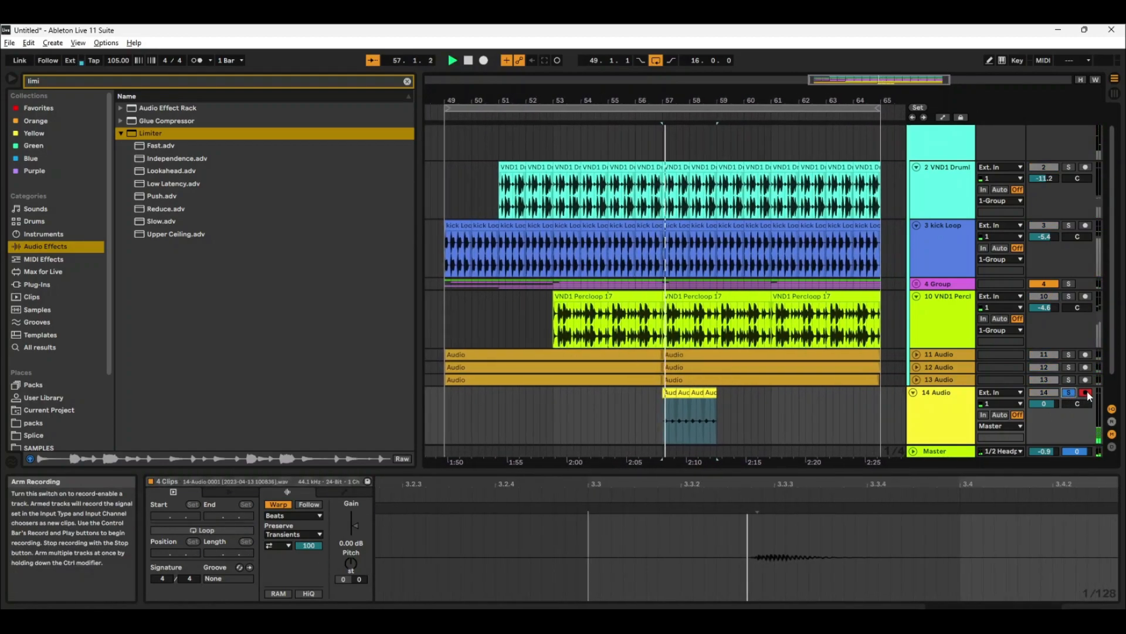
pyautogui.press('space')
# Step: Consolidate the four half-bar clips on track 14 into one two-bar clip spanning bars 57 and 58
pyautogui.click(695, 403)
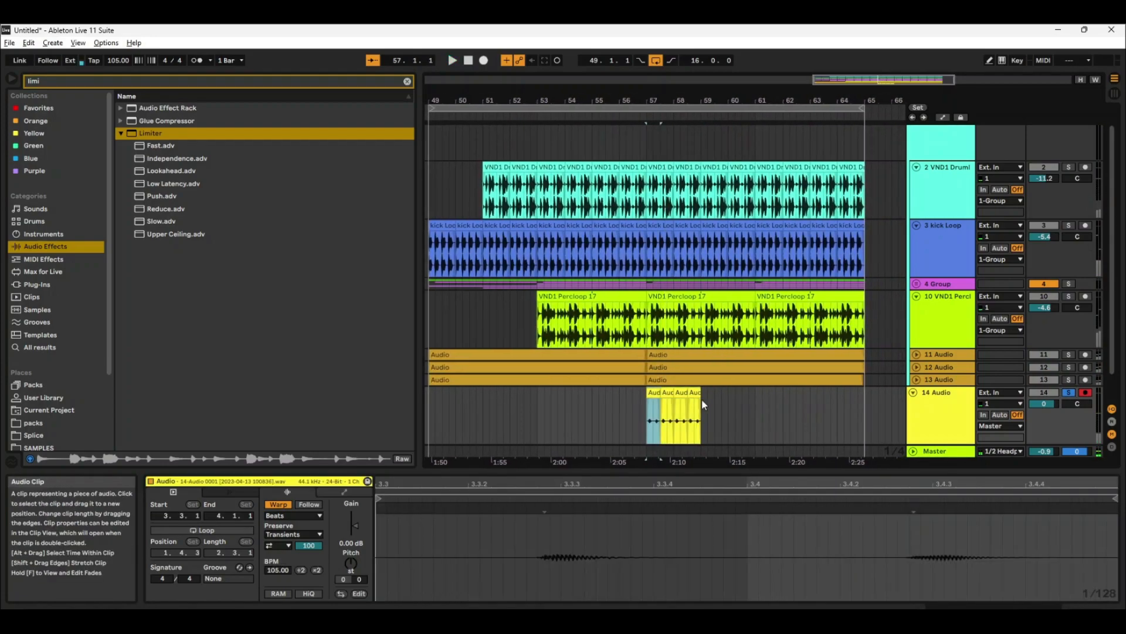
pyautogui.keyDown('shift'); pyautogui.click(691, 394); pyautogui.keyUp('shift')
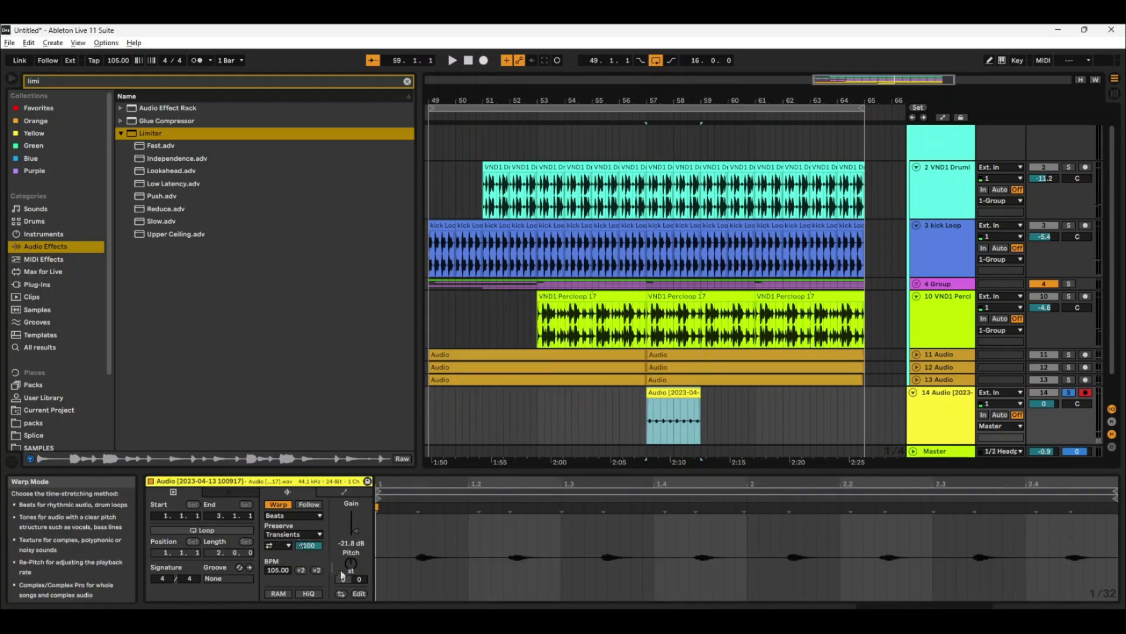
# Step: Turn off the consolidated clip's transient looping, set its transient envelope to 43, and transpose it up 3 semitones
pyautogui.click(280, 549)
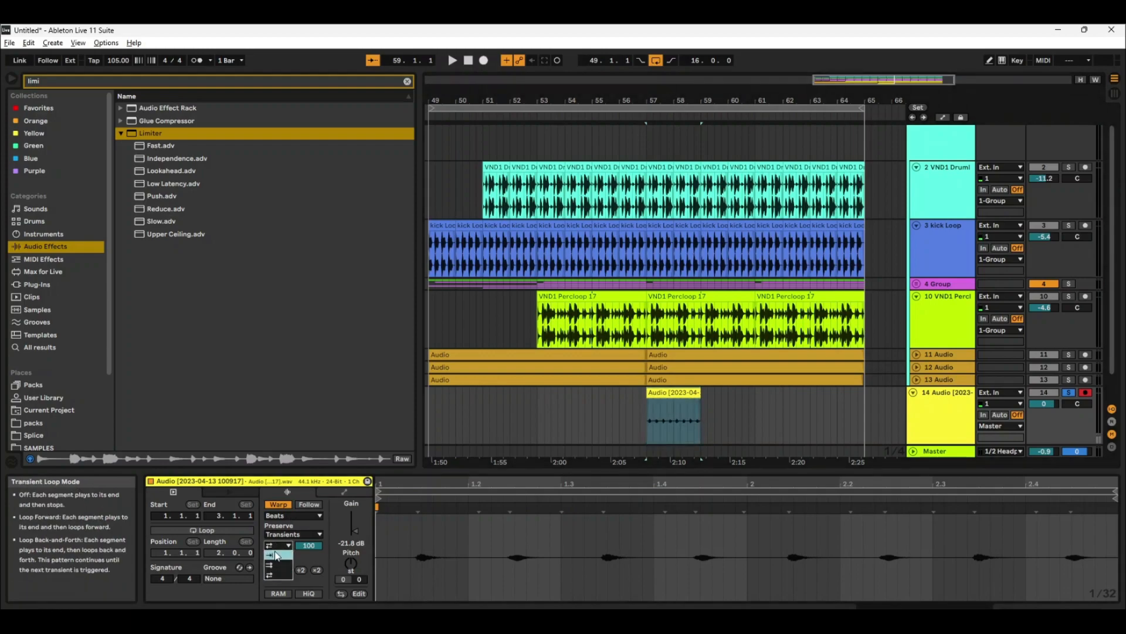
pyautogui.click(277, 555)
pyautogui.moveTo(309, 545); pyautogui.dragTo(308, 547)
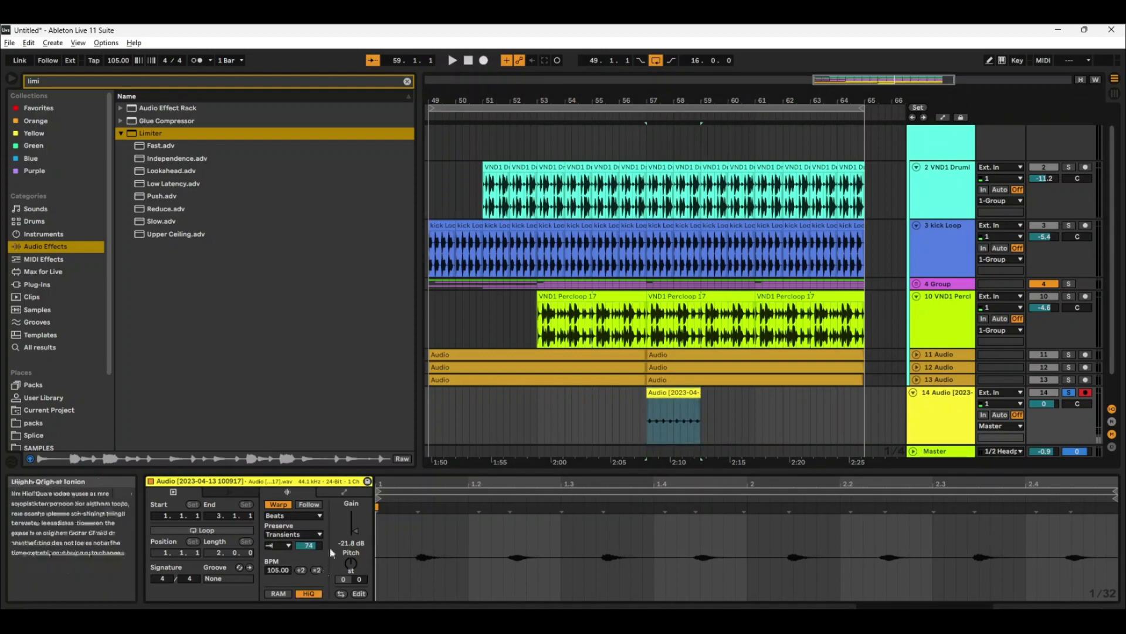
pyautogui.click(536, 520)
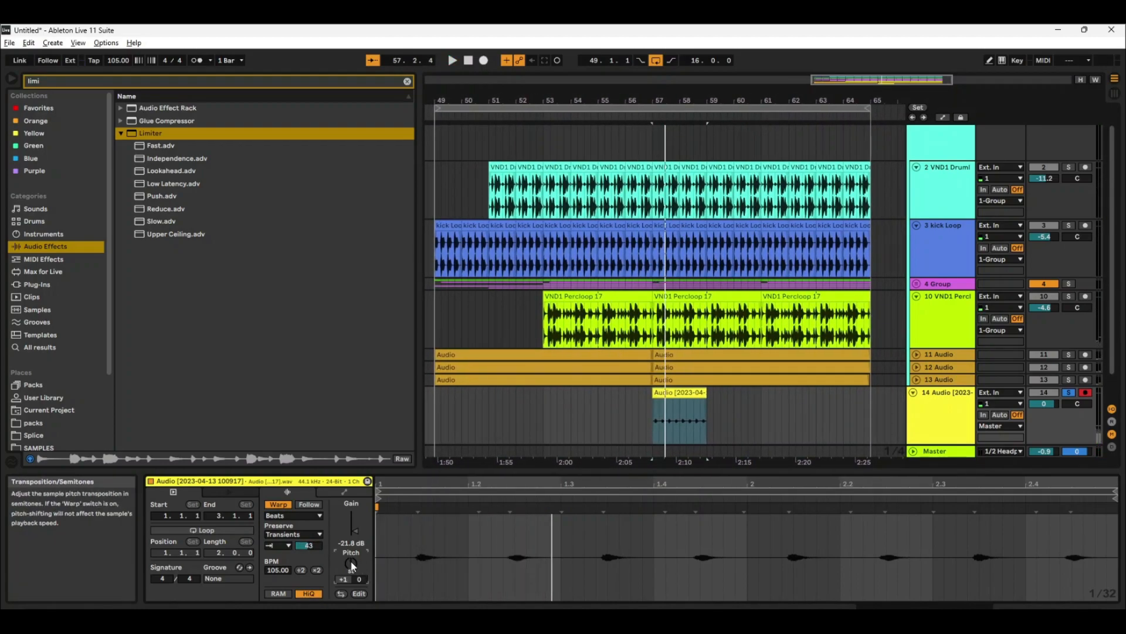
pyautogui.scroll(2, 352, 565)
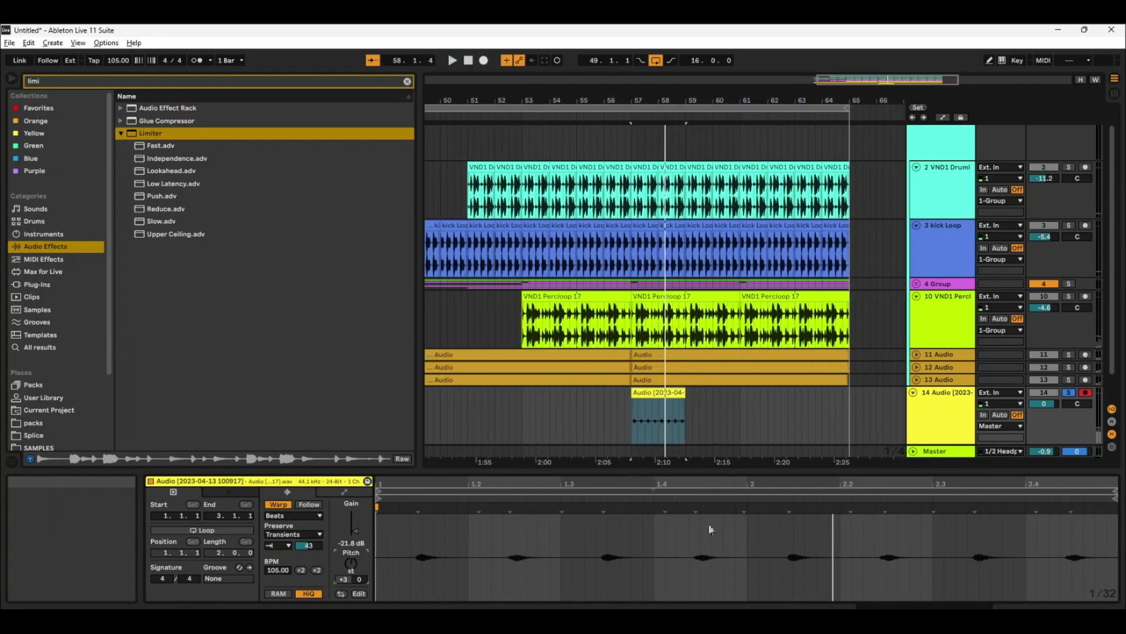
# Step: Unsolo and disarm track 14, and raise its clip gain to -5.33 dB
pyautogui.click(1069, 392)
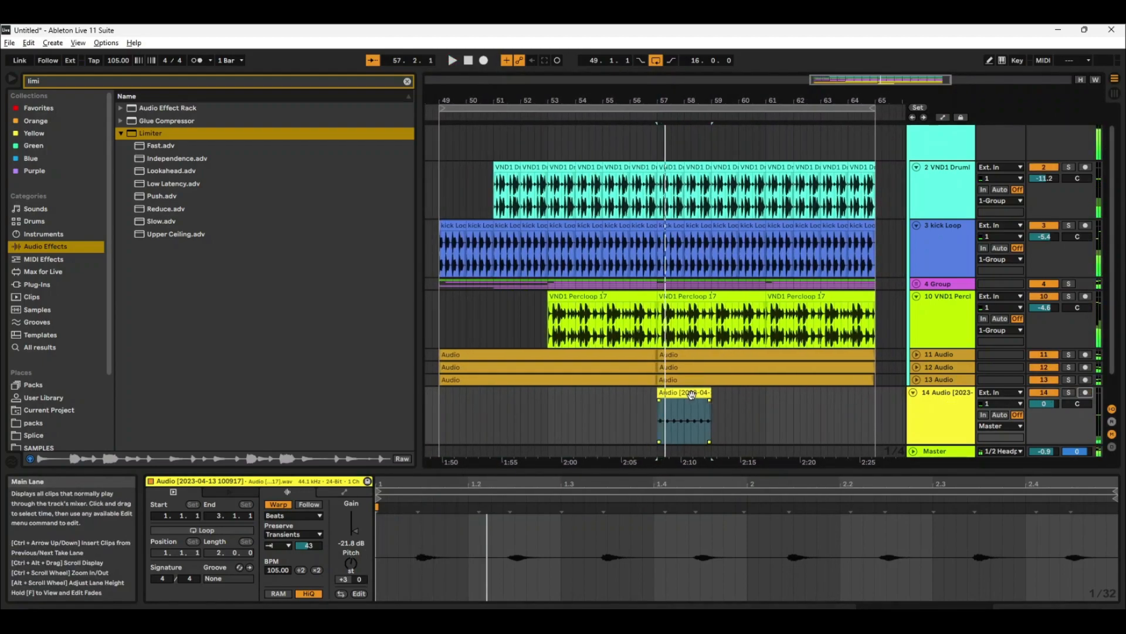
pyautogui.click(648, 437)
pyautogui.moveTo(354, 529); pyautogui.dragTo(350, 572)
pyautogui.press('space')
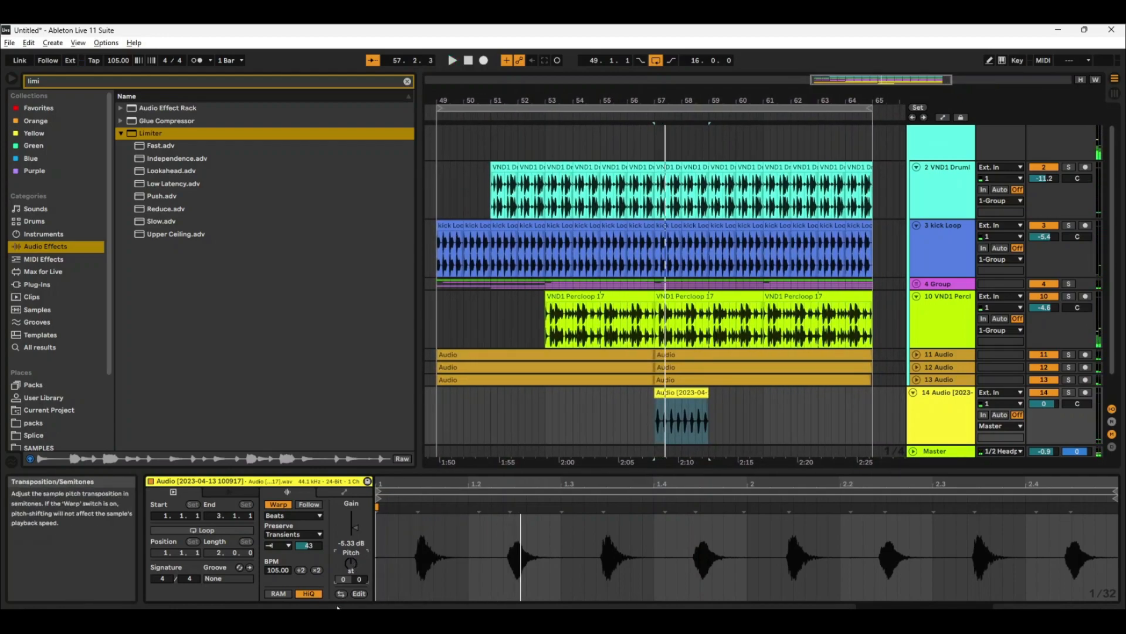
# Step: Compare pitch settings for the track 14 clip against the full mix and set its transposition to +3 semitones
pyautogui.press('space')
pyautogui.press('space')
pyautogui.press('Up')
pyautogui.press('space')
pyautogui.press('Up')
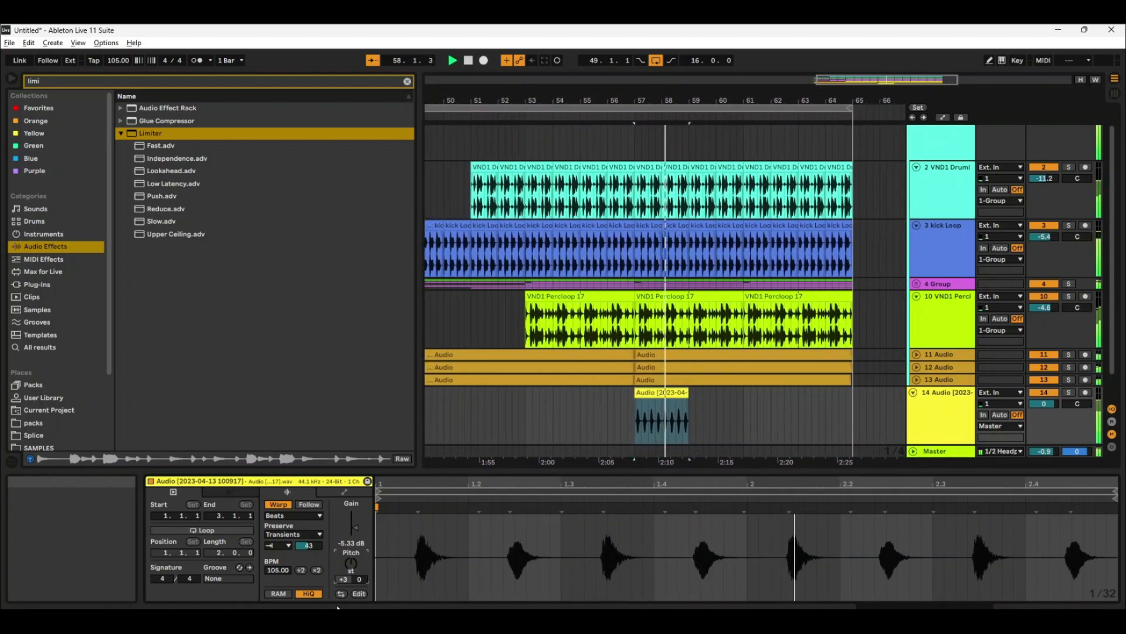
# Step: Duplicate the two-bar clip on track 14 three times to fill bars 57 through 64
pyautogui.click(645, 394)
pyautogui.hotkey('ctrl', 'd')
pyautogui.hotkey('ctrl', 'd')
pyautogui.hotkey('ctrl', 'd')
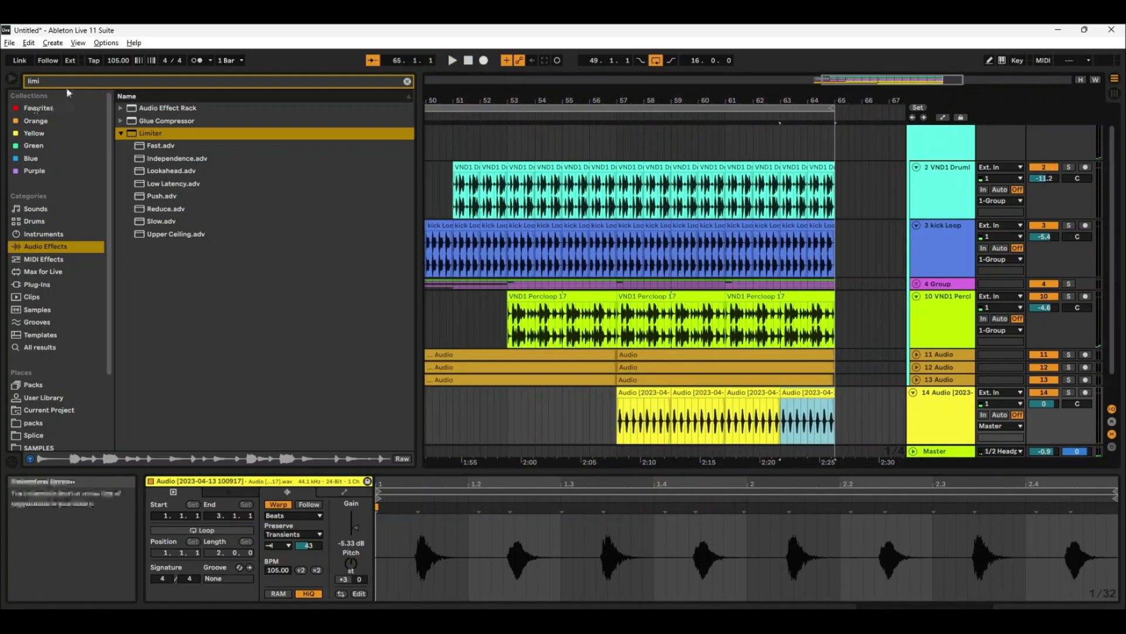
# Step: Copy the Delay effect from the 4 Group device chain onto audio track 14
pyautogui.click(931, 155)
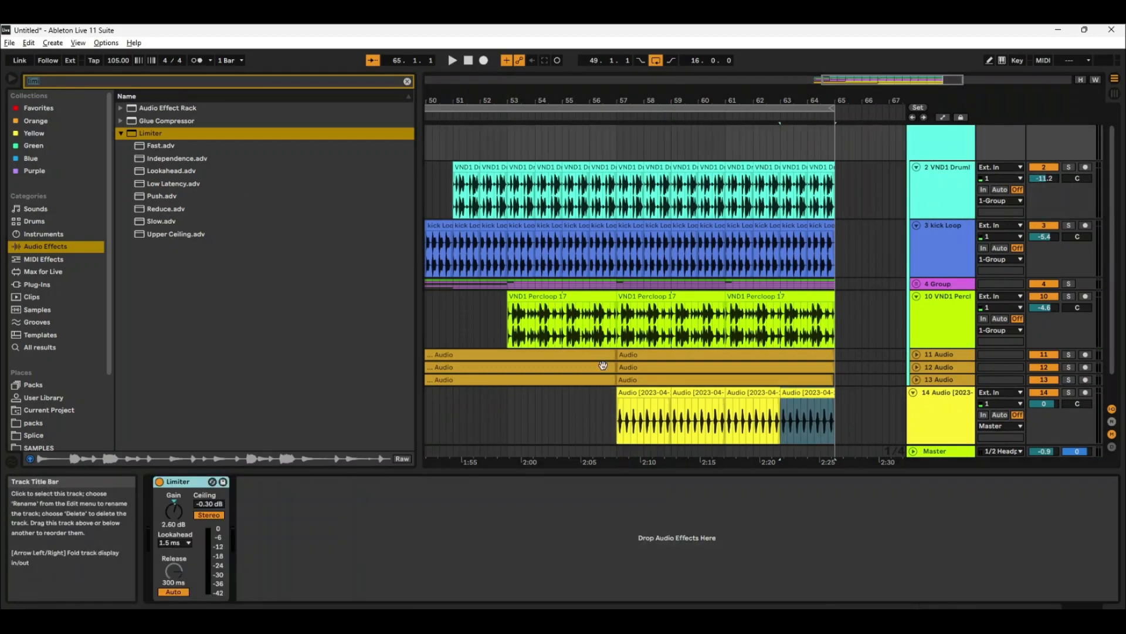
pyautogui.click(937, 283)
pyautogui.click(513, 482)
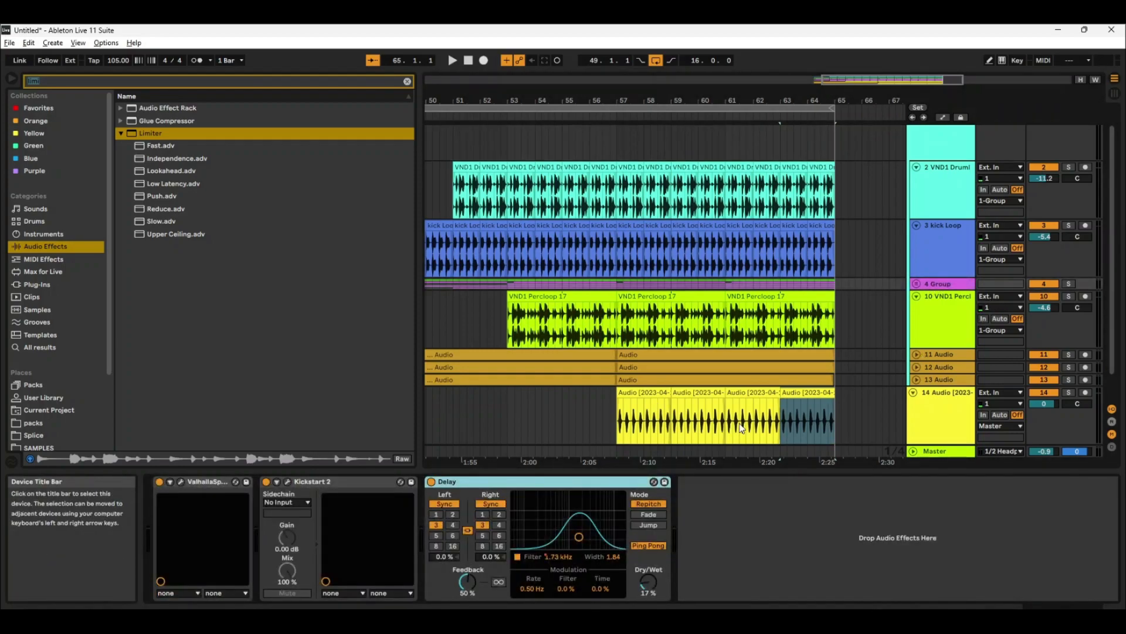
pyautogui.click(951, 415)
pyautogui.hotkey('ctrl', 'v')
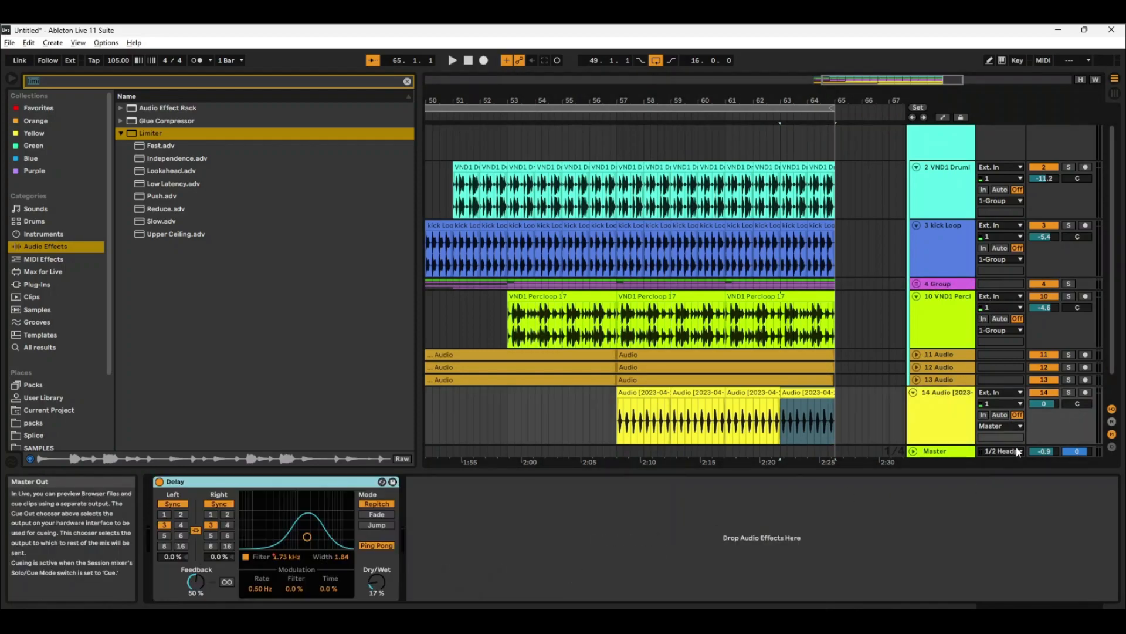
# Step: Set the dry/wet mix of track 14's Delay to 58% while the section plays
pyautogui.press('space')
pyautogui.moveTo(383, 577); pyautogui.dragTo(382, 540)
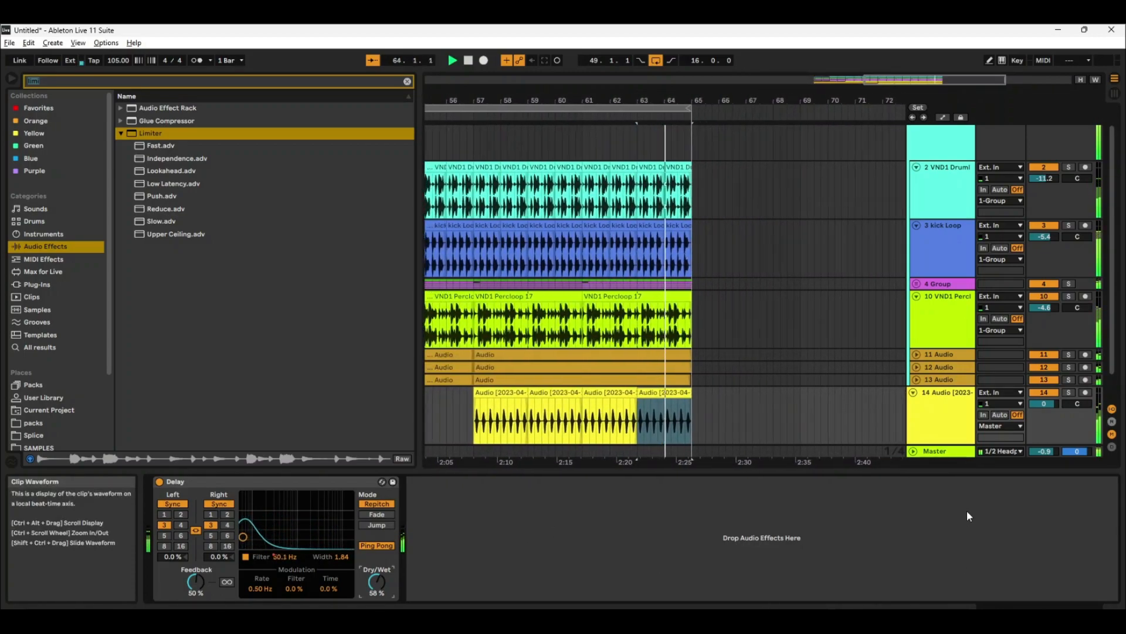
pyautogui.press('space')
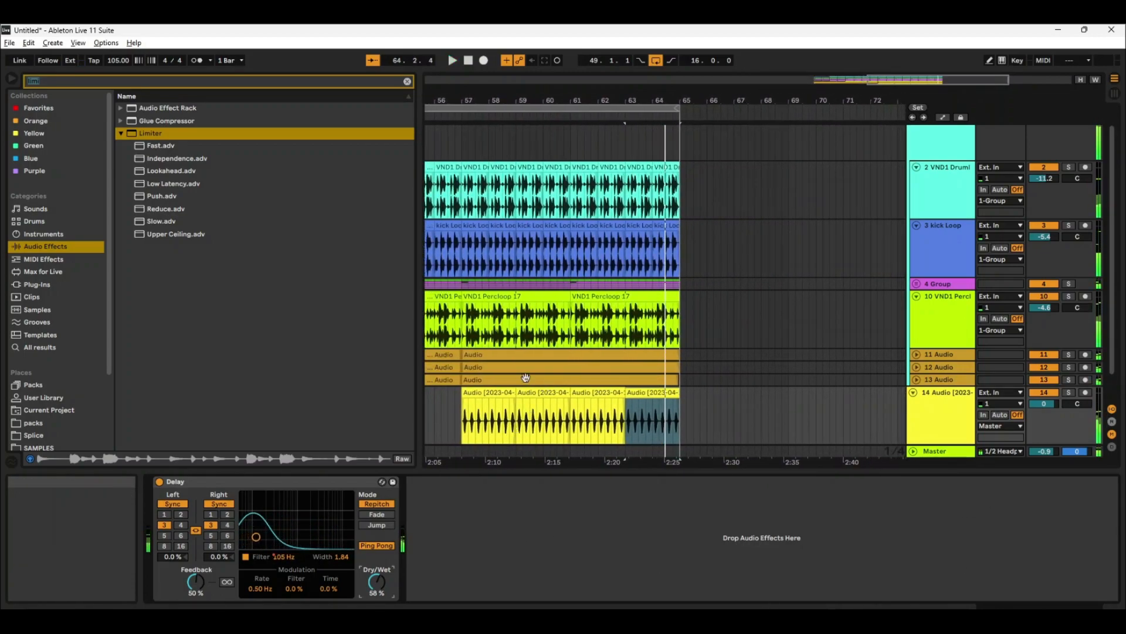
# Step: Double the playback speed of the track 14 clip at bar 57 by setting its BPM to 52.50
pyautogui.click(489, 398)
pyautogui.doubleClick(489, 397)
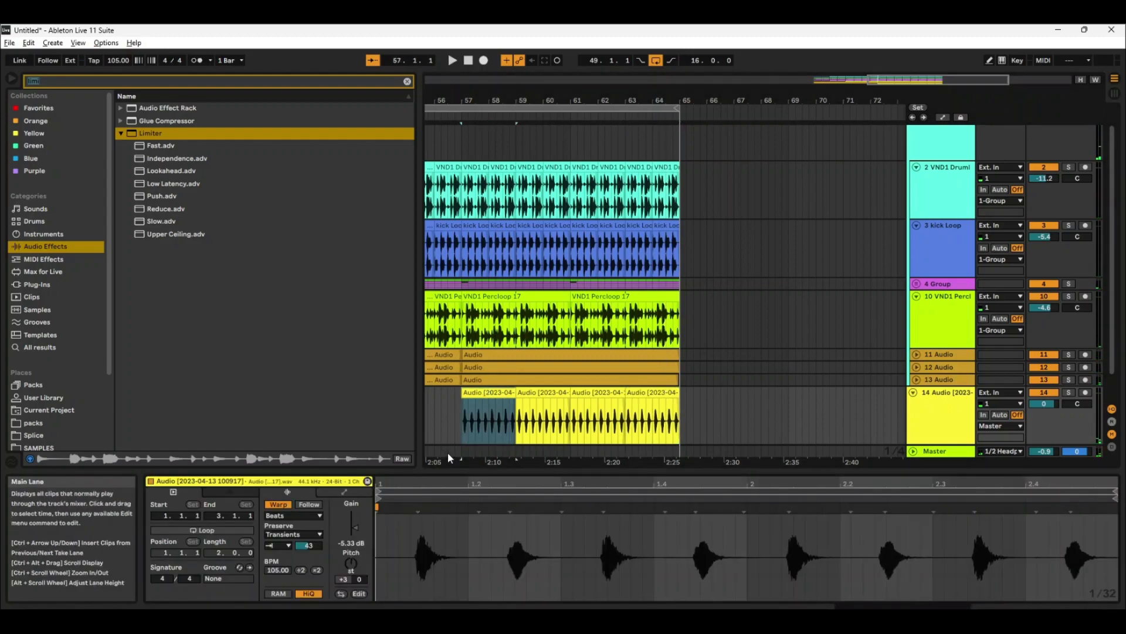
pyautogui.click(317, 569)
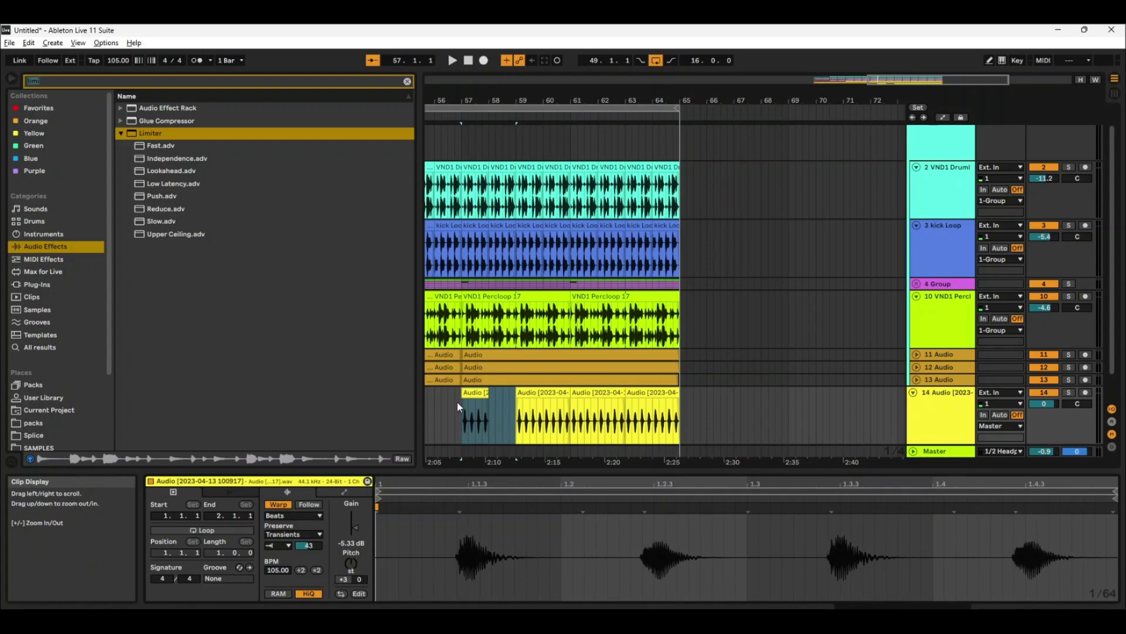
pyautogui.click(300, 570)
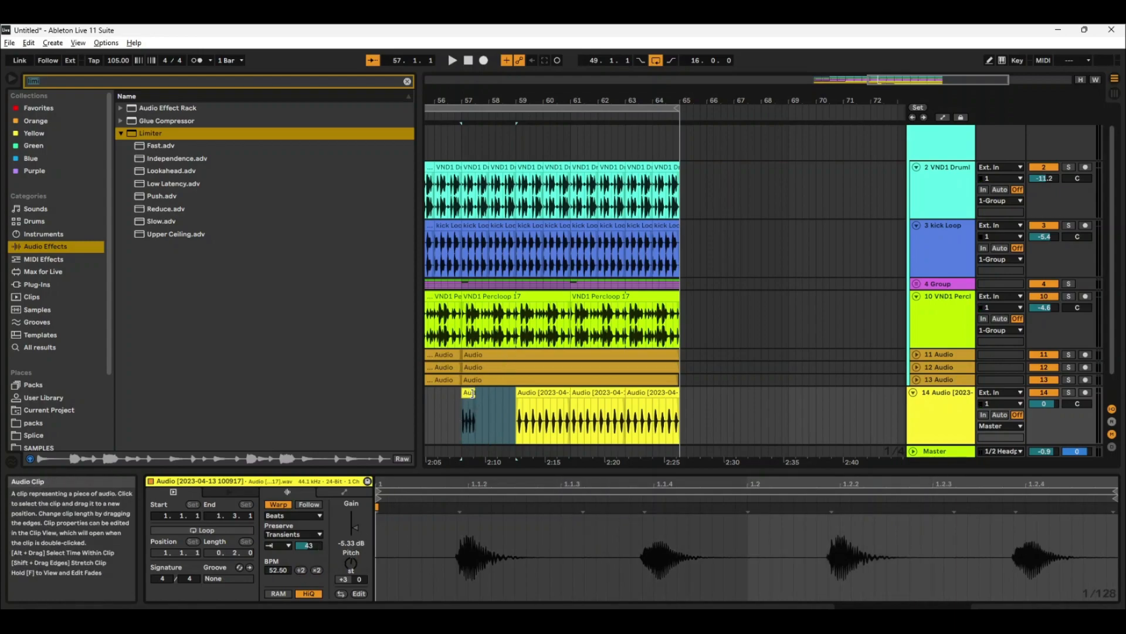
# Step: Turn on looping for the sped-up clip and extend it to fill bars 57 and 58
pyautogui.moveTo(473, 393); pyautogui.dragTo(498, 392)
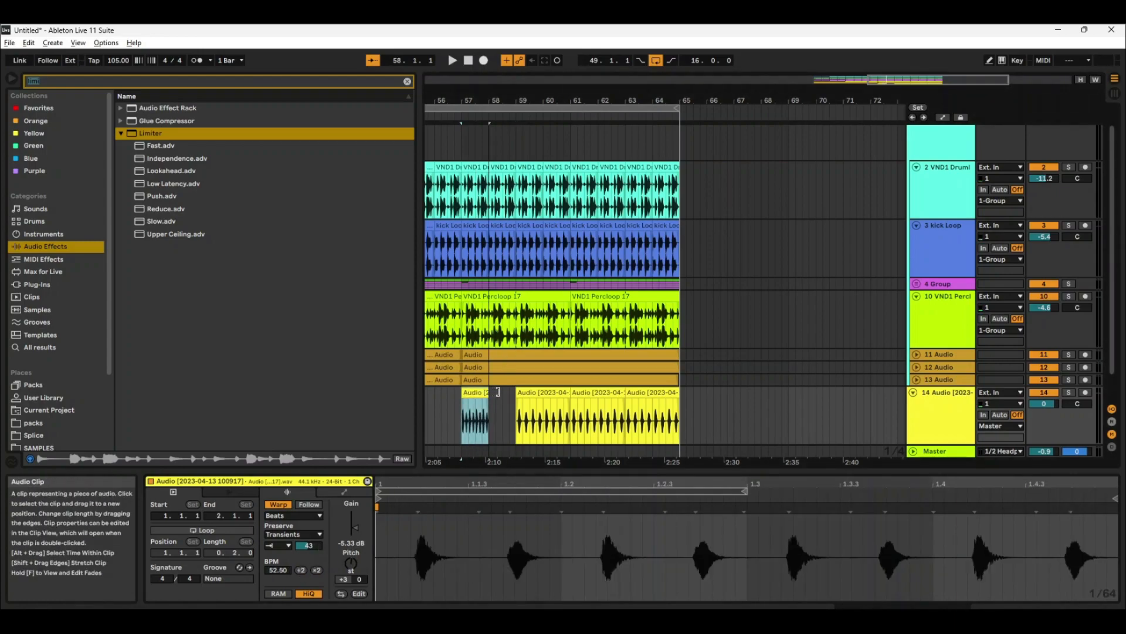
pyautogui.click(201, 531)
pyautogui.moveTo(489, 392); pyautogui.dragTo(509, 392)
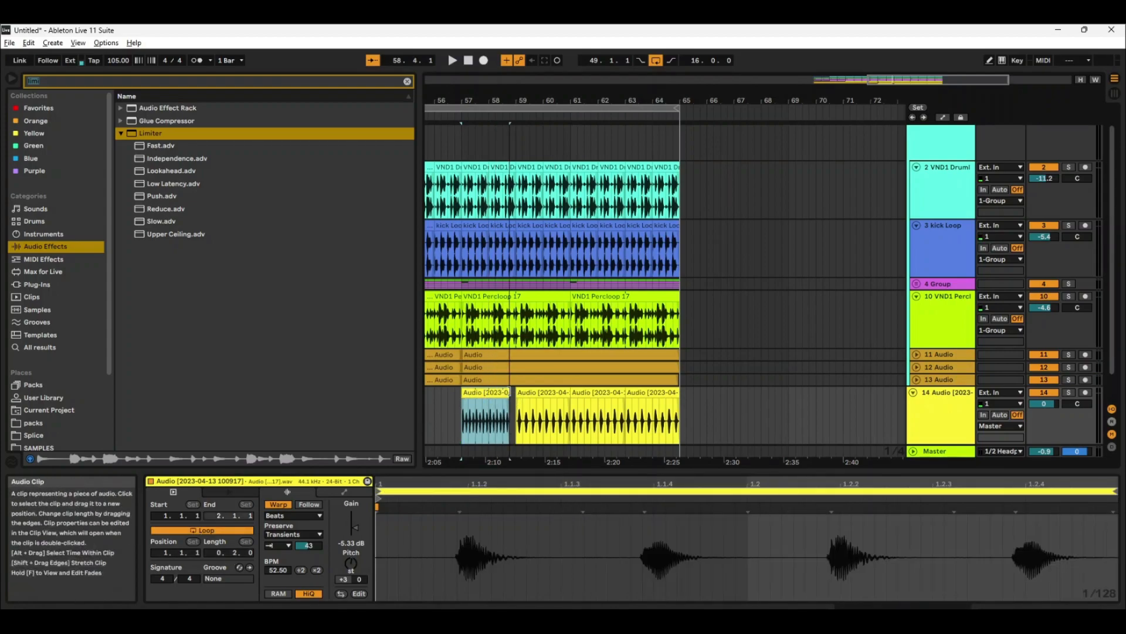
# Step: Shorten the looped clip's transient envelope to 27 while it plays
pyautogui.press('space')
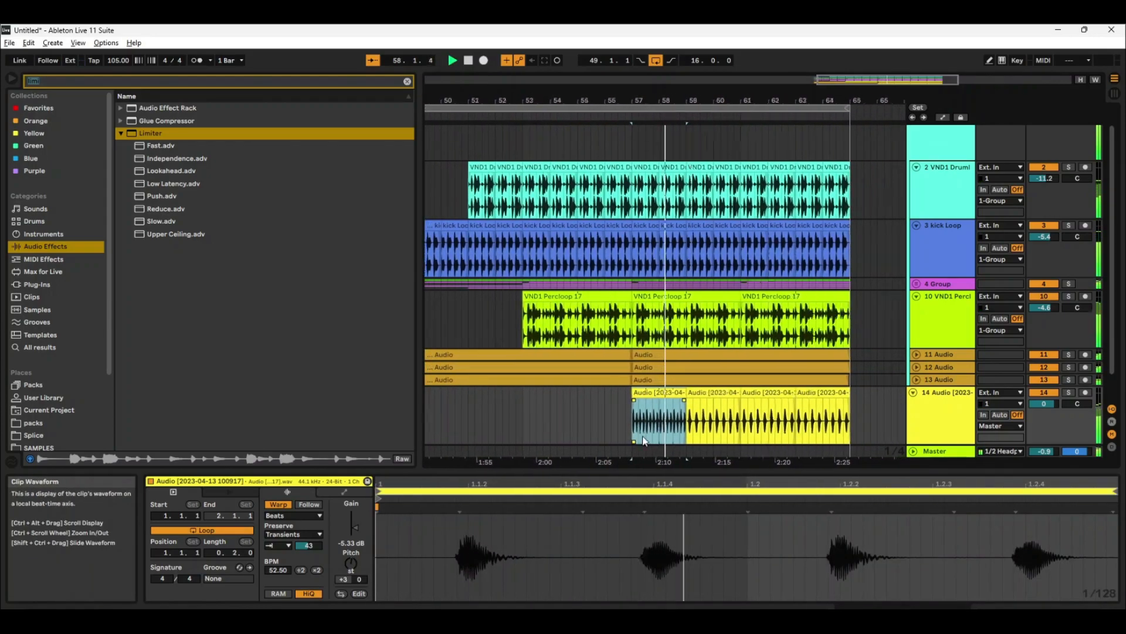
pyautogui.moveTo(310, 545); pyautogui.dragTo(303, 553)
pyautogui.press('space')
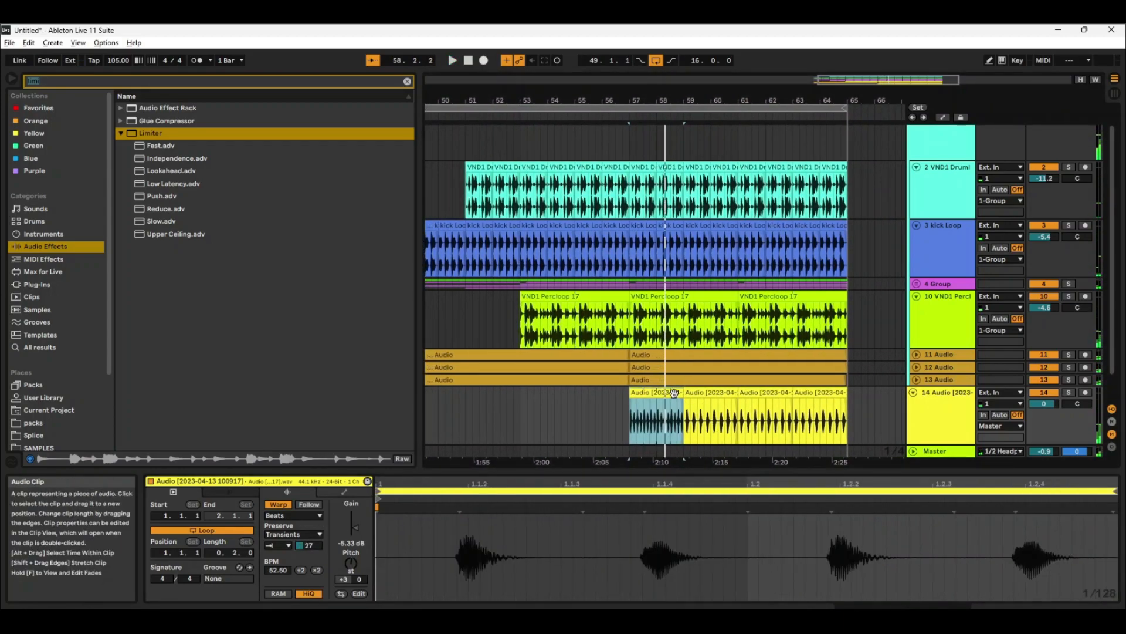
# Step: Rearrange track 14 so original-speed clips fill bars 57 to 60 and double-speed clips fill bars 61 to 64
pyautogui.click(762, 391)
pyautogui.click(799, 391)
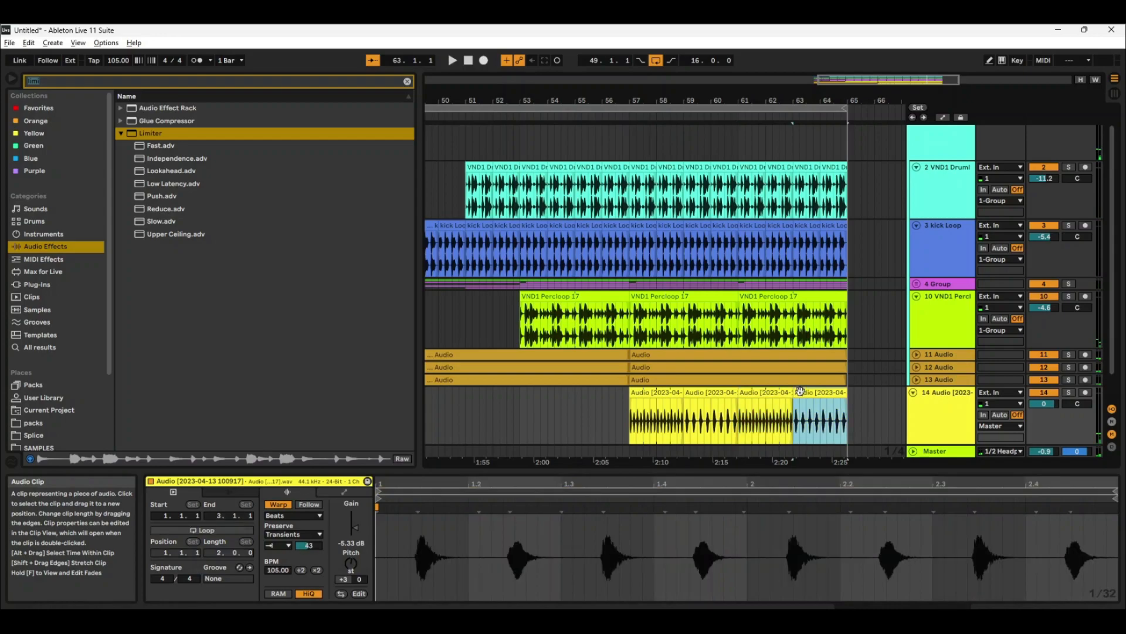
pyautogui.click(706, 391)
pyautogui.click(673, 392)
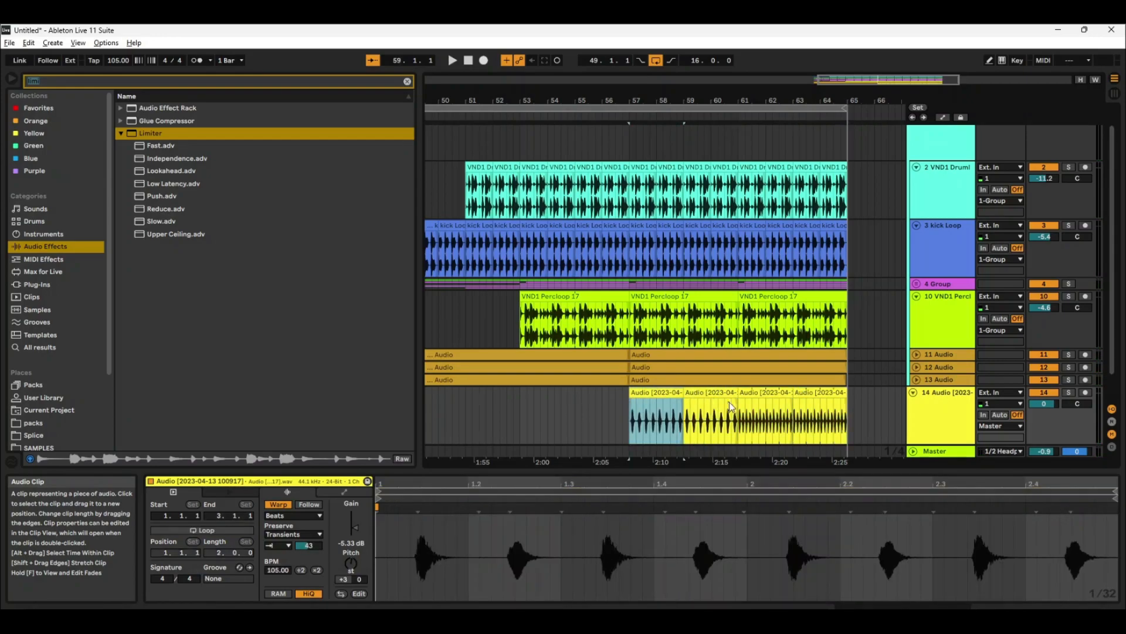
# Step: Play from bar 57 while setting track 14's volume to -0.7 dB and its pan to 12L
pyautogui.press('space')
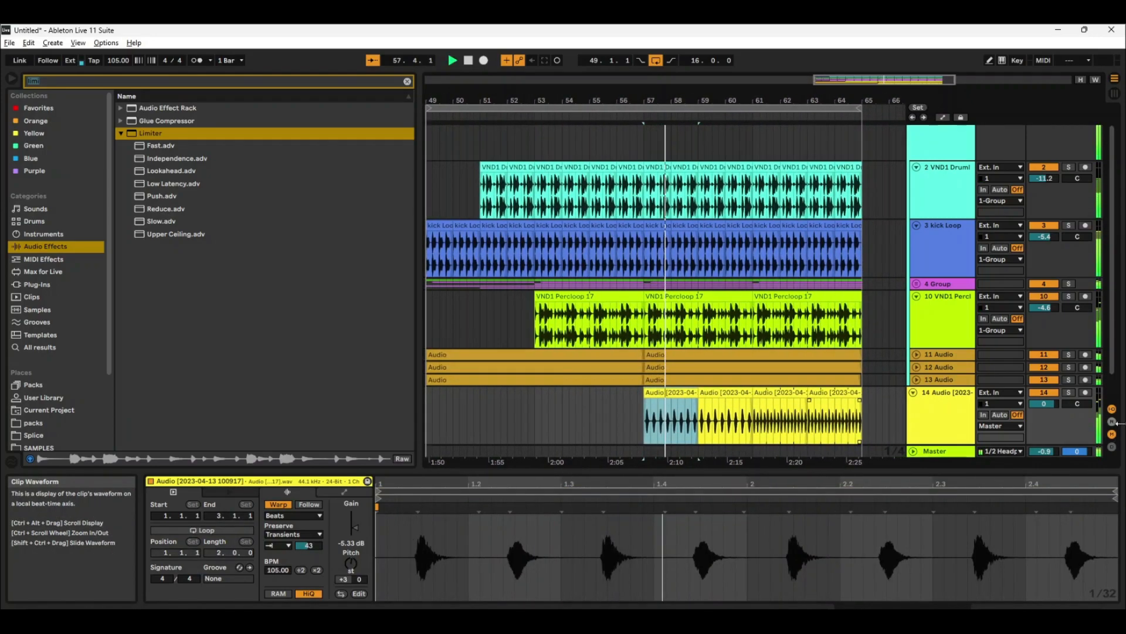
pyautogui.moveTo(1082, 404); pyautogui.dragTo(1043, 419)
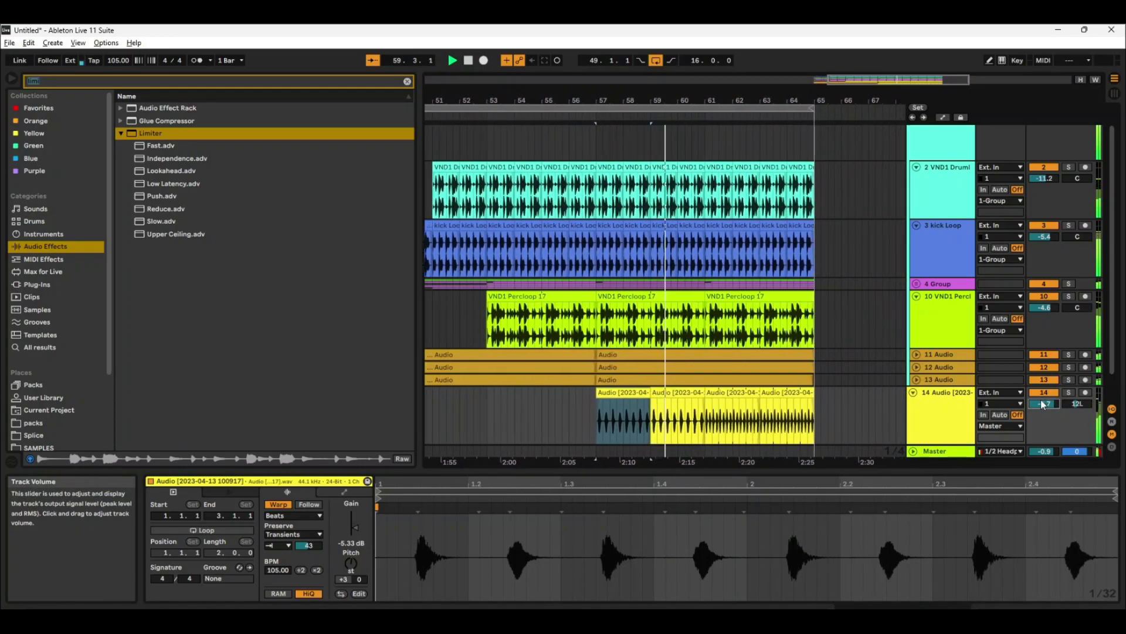
# Step: Set track 14's Delay to 25% dry/wet and turn off its Ping Pong mode
pyautogui.doubleClick(937, 424)
pyautogui.moveTo(376, 581); pyautogui.dragTo(377, 590)
pyautogui.click(371, 546)
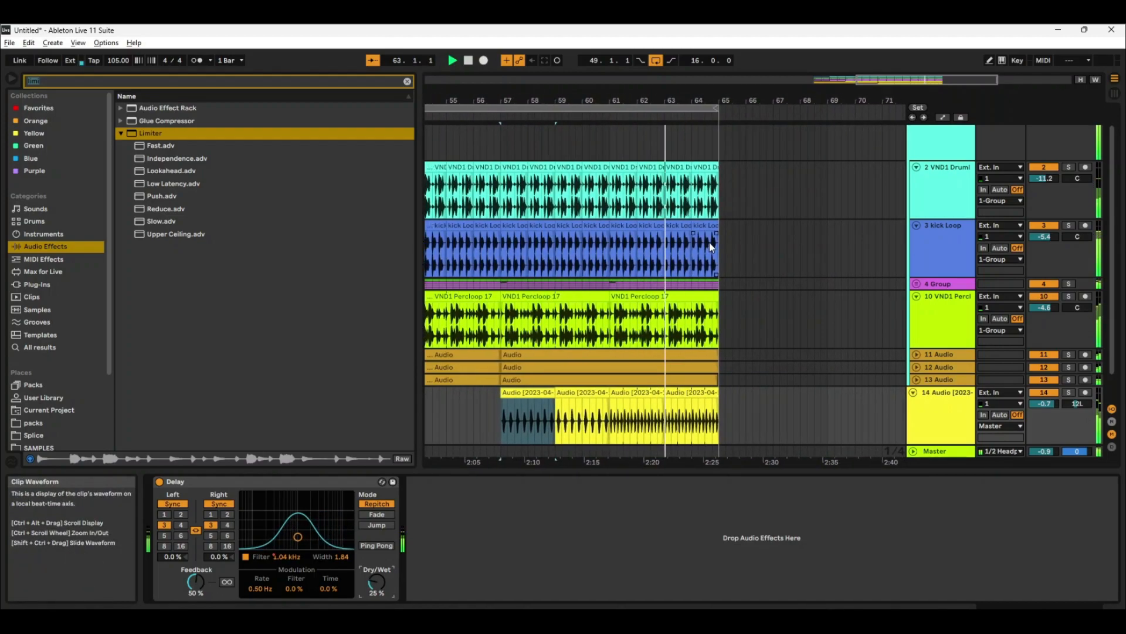
# Step: Duplicate the last percussion loop on track 10 and the double-speed clips on track 14 to fill bars 65 to 68
pyautogui.click(638, 295)
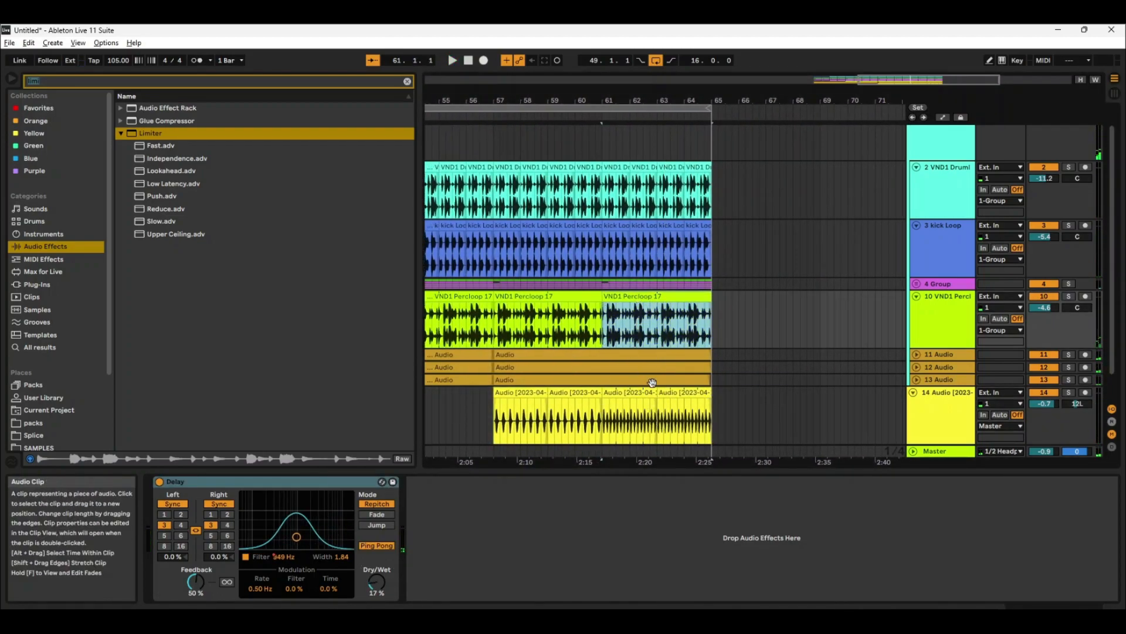
pyautogui.hotkey('ctrl', 'd')
pyautogui.click(638, 392)
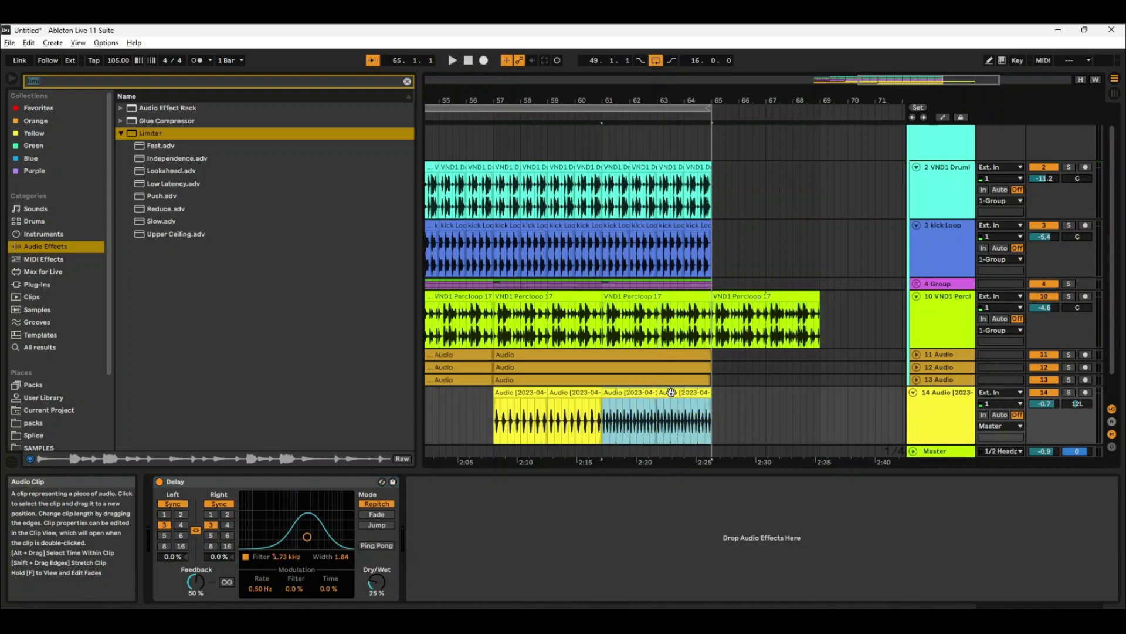
pyautogui.hotkey('ctrl', 'd')
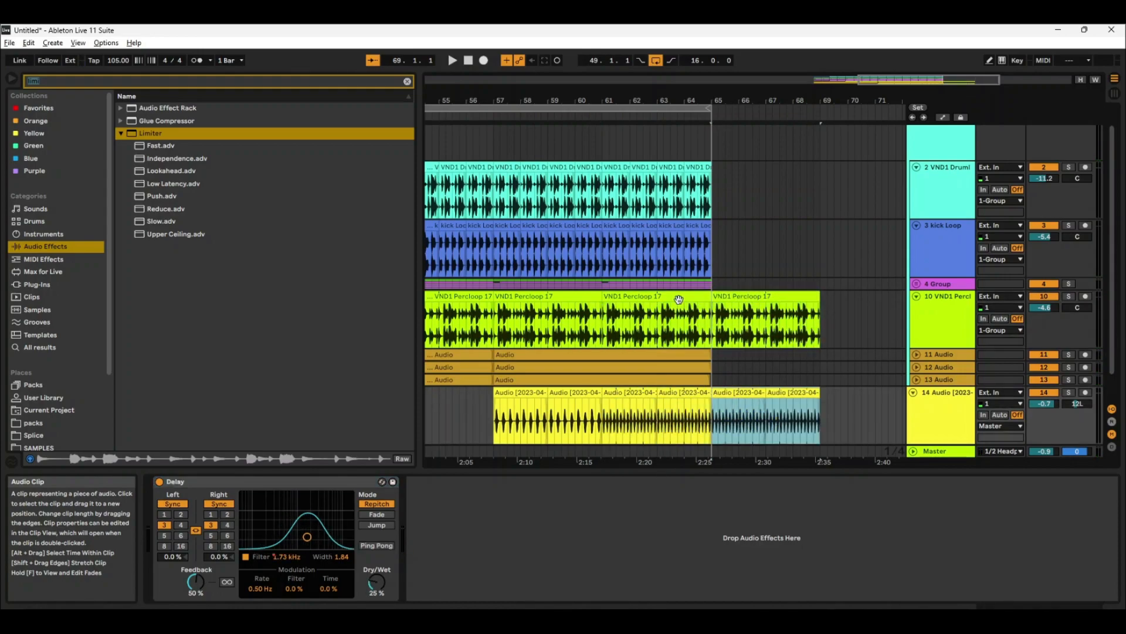
# Step: Extend the kick and drum loops to bar 69, lengthen the arrangement loop to 20 bars, and play the added bars
pyautogui.click(702, 224)
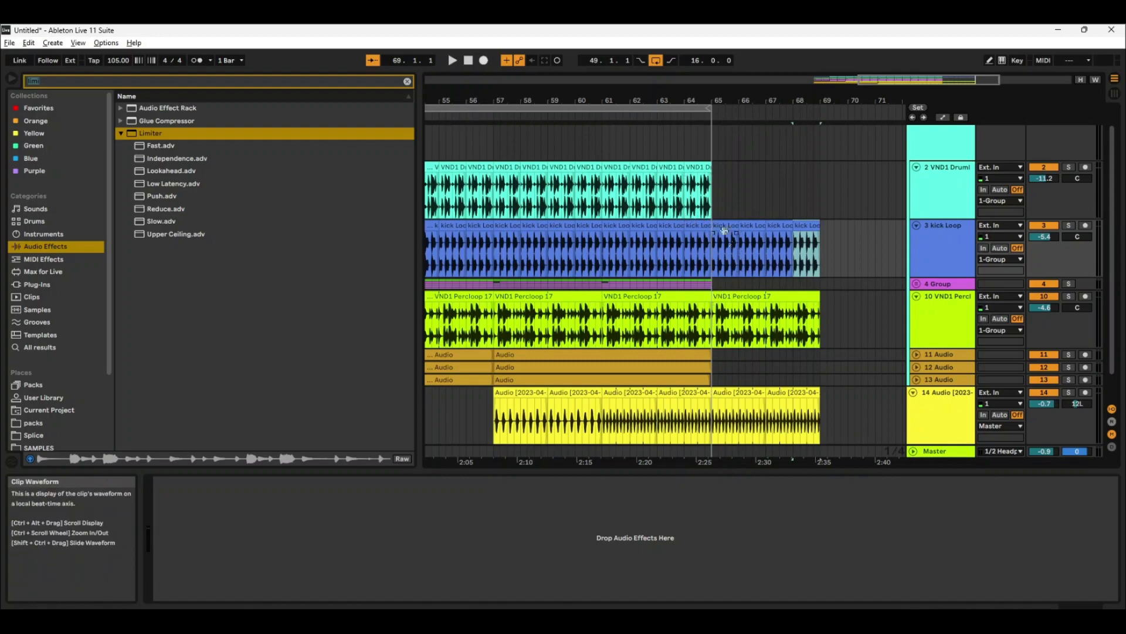
pyautogui.moveTo(707, 107); pyautogui.dragTo(813, 122)
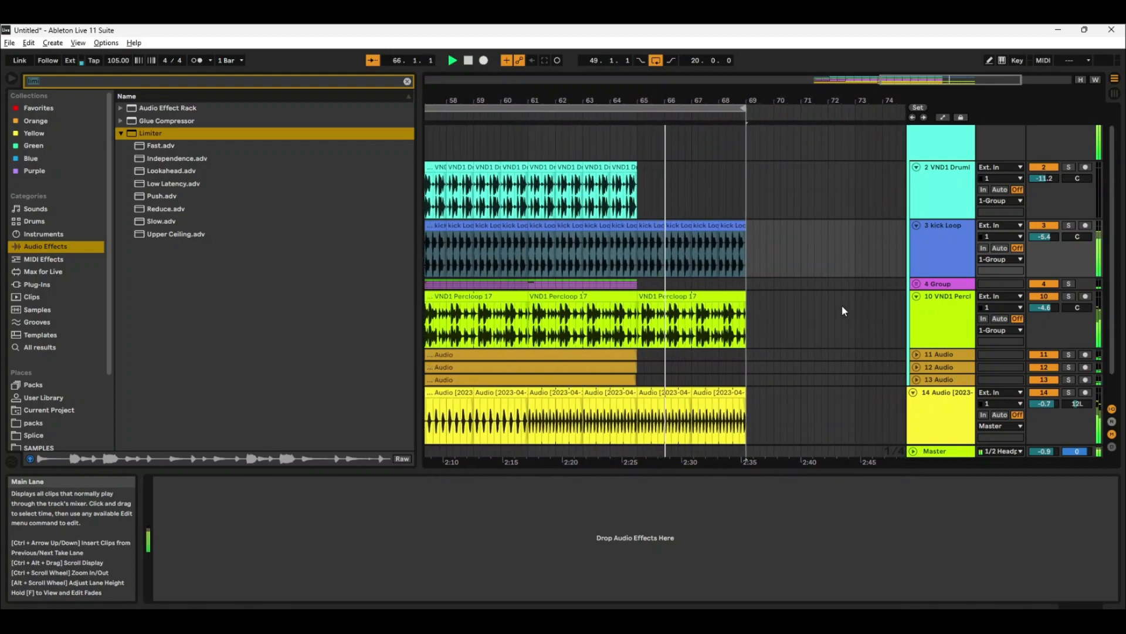
pyautogui.press('space')
pyautogui.press('space')
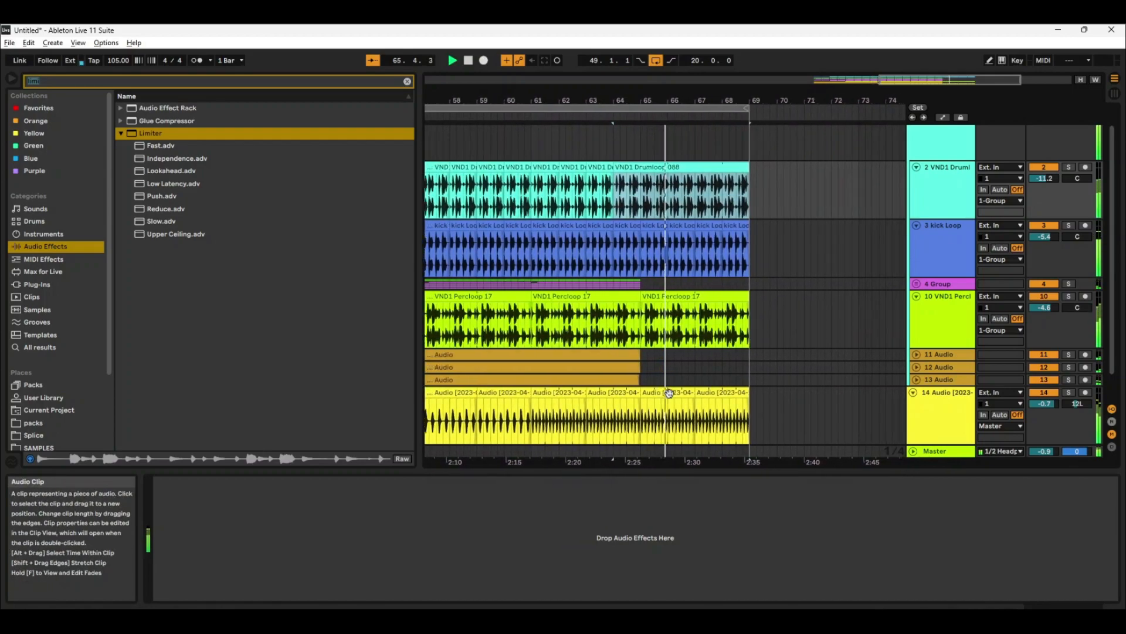
# Step: Add the Kickstart 2 plug-in after the Delay on track 14 and audition it at its default 1/4 setting
pyautogui.click(76, 81)
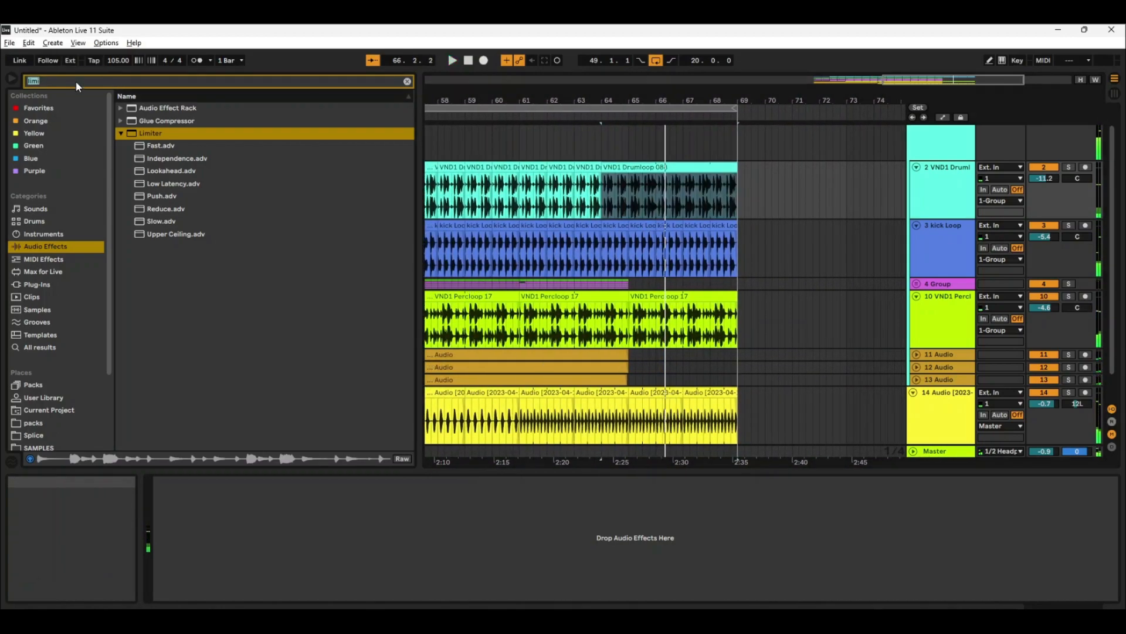
pyautogui.write('kick')
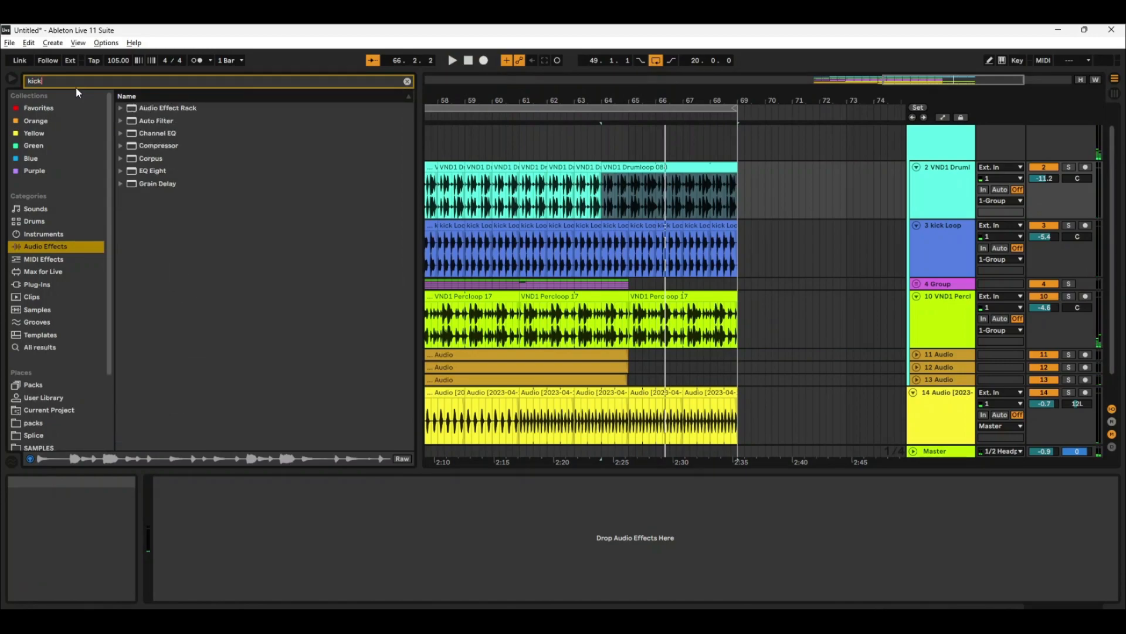
pyautogui.click(41, 284)
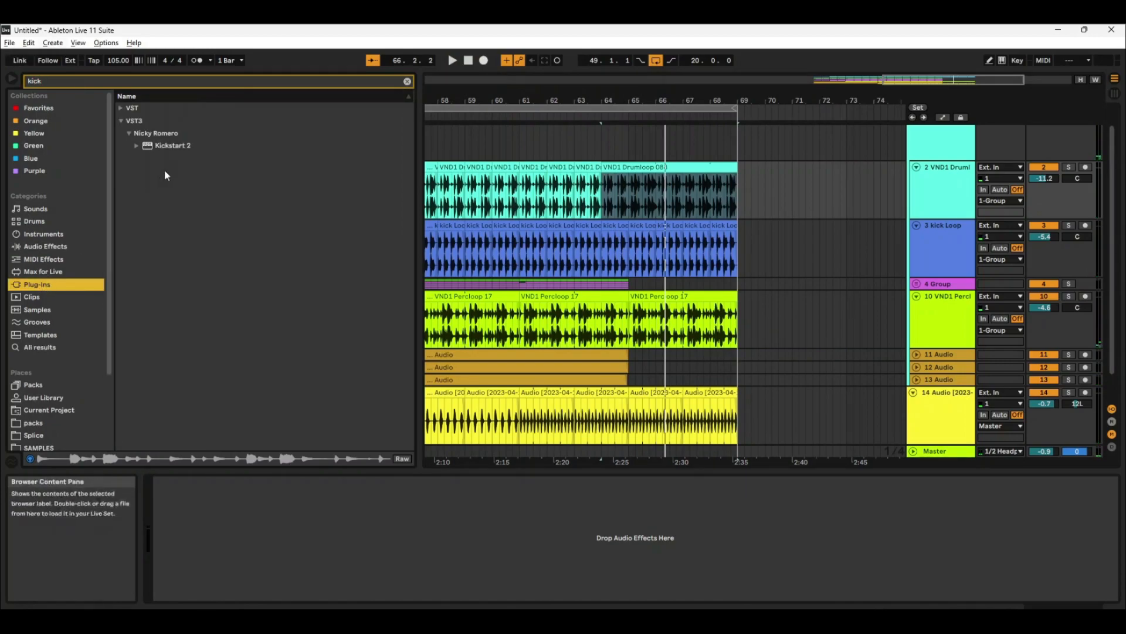
pyautogui.moveTo(162, 152); pyautogui.dragTo(237, 158)
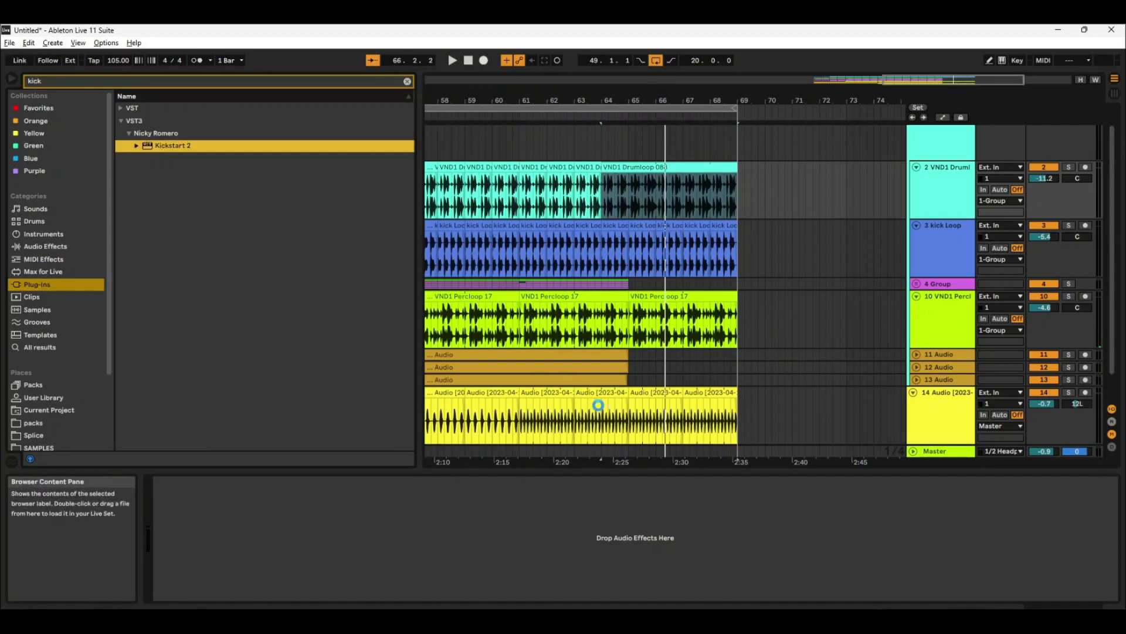
pyautogui.press('space')
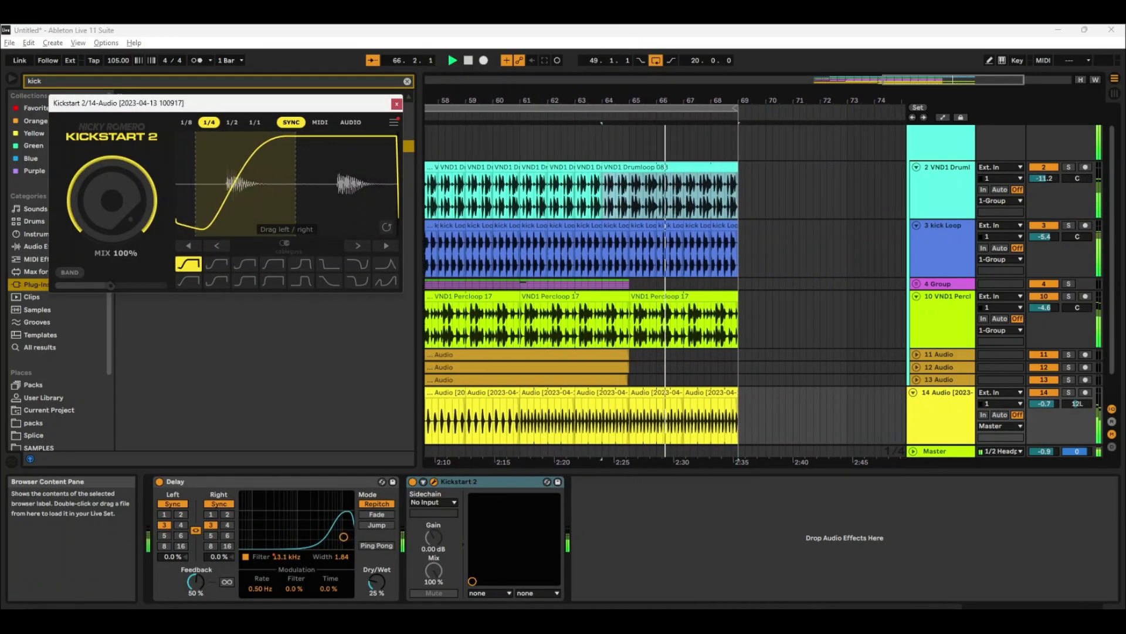
pyautogui.click(396, 104)
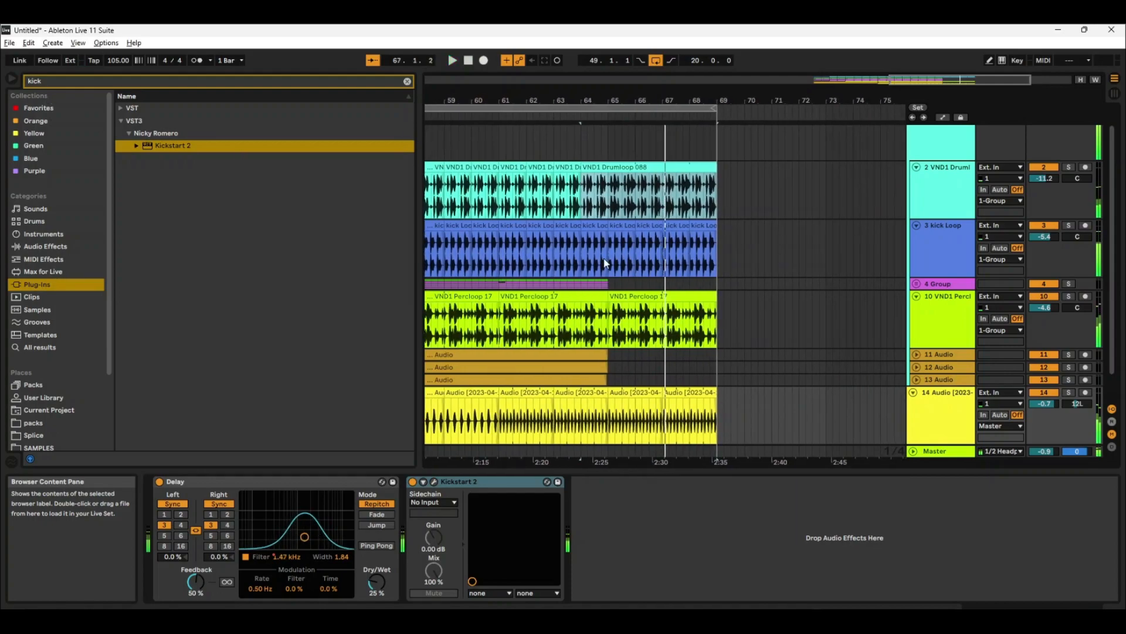
# Step: Insert the ValhallaSpaceModulator plug-in between the Delay and Kickstart 2 on track 14
pyautogui.click(112, 83)
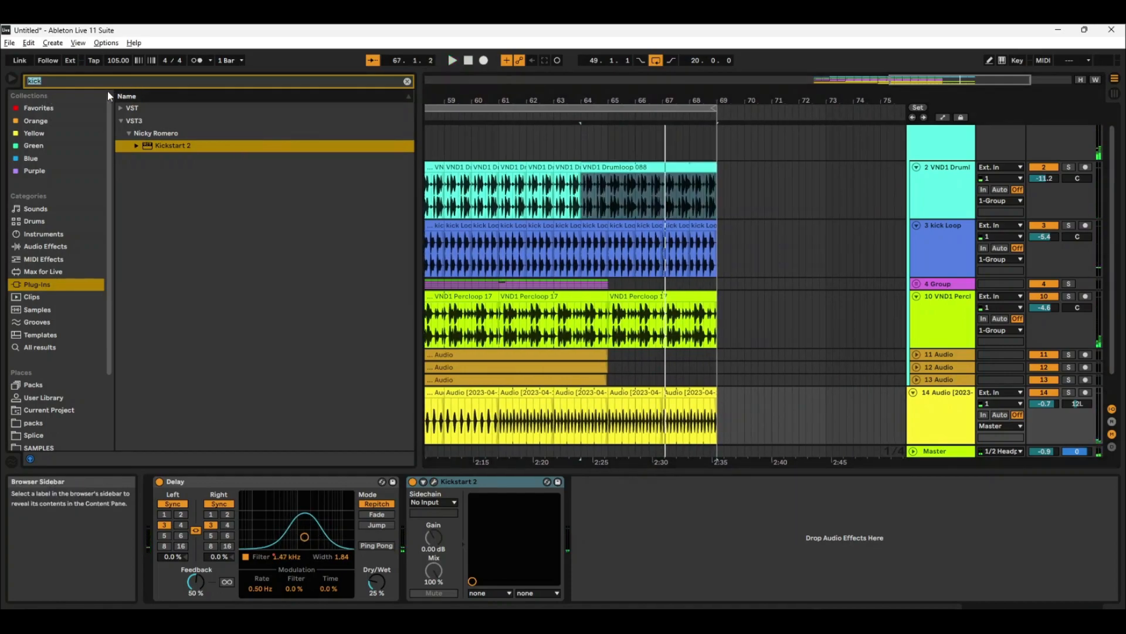
pyautogui.write('val')
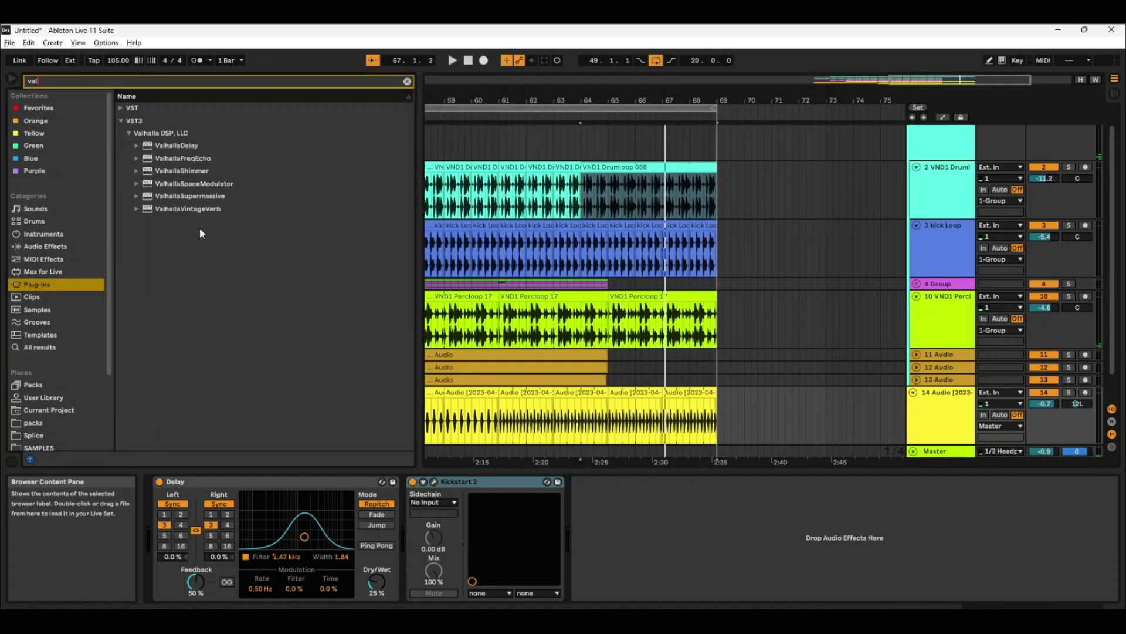
pyautogui.click(183, 185)
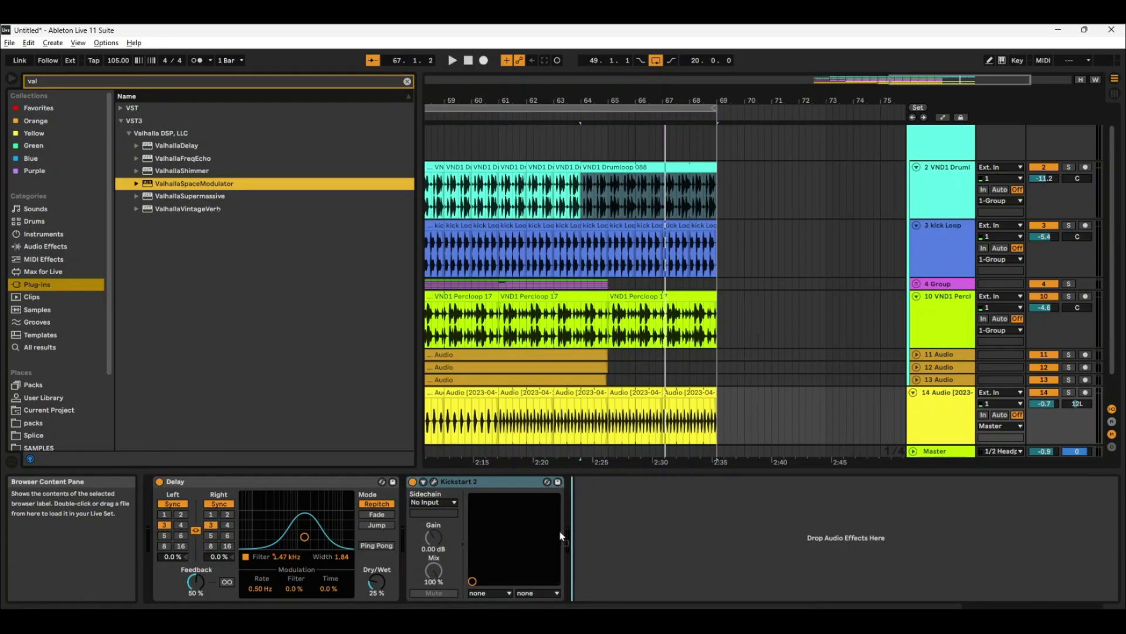
pyautogui.moveTo(424, 551); pyautogui.dragTo(424, 552)
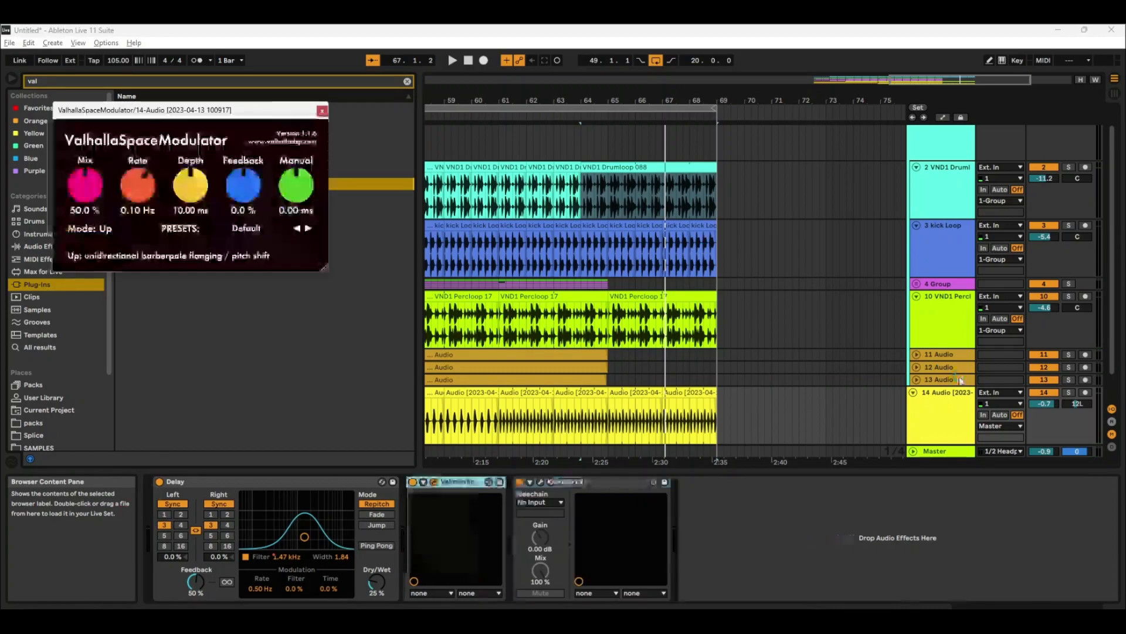
# Step: During playback, set ValhallaSpaceModulator to 67.2% mix, 5.16 Hz rate, 4.31 ms depth, 44.0% feedback and 4.38 ms manual
pyautogui.press('space')
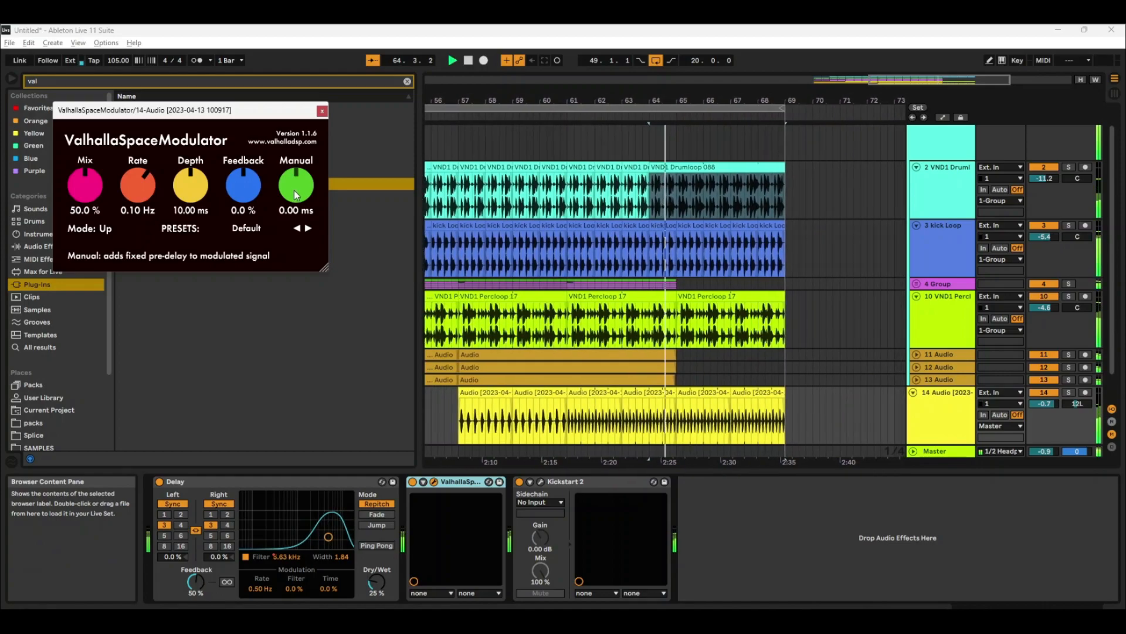
pyautogui.moveTo(294, 189); pyautogui.dragTo(307, 159)
pyautogui.moveTo(243, 187); pyautogui.dragTo(255, 153)
pyautogui.moveTo(189, 176); pyautogui.dragTo(164, 154)
pyautogui.moveTo(241, 177)
pyautogui.mouseDown()
pyautogui.moveTo(250, 186)
pyautogui.moveTo(240, 186)
pyautogui.mouseUp()
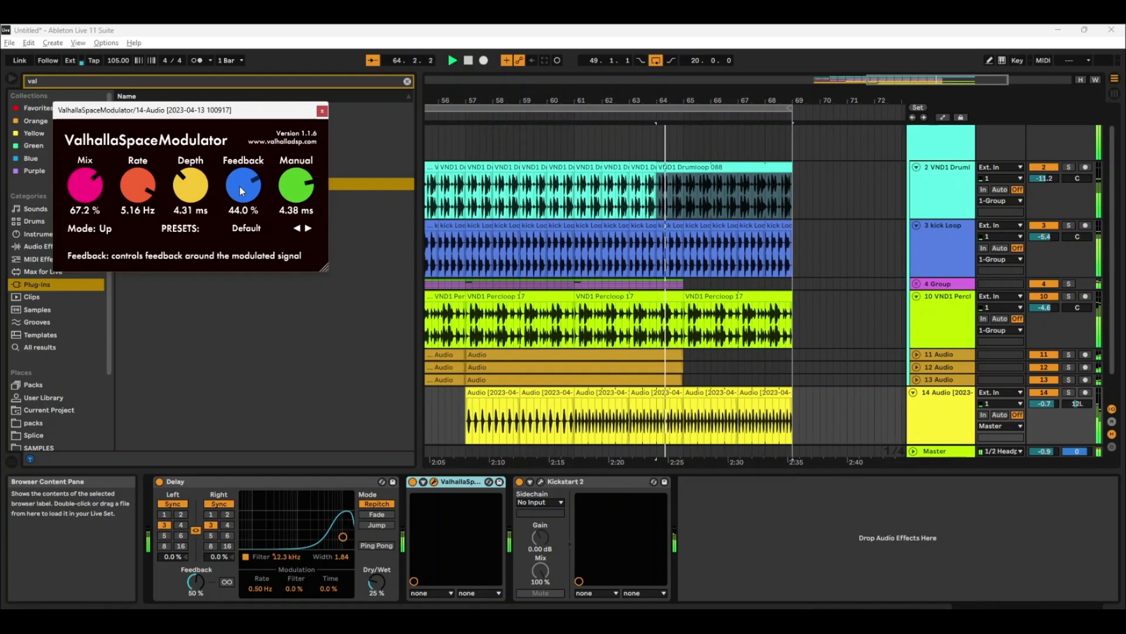
# Step: Draw feedback automation for ValhallaSpaceModulator on track 14, rising towards bar 60, dipping near bar 66 and rising again to bar 69
pyautogui.press('a')
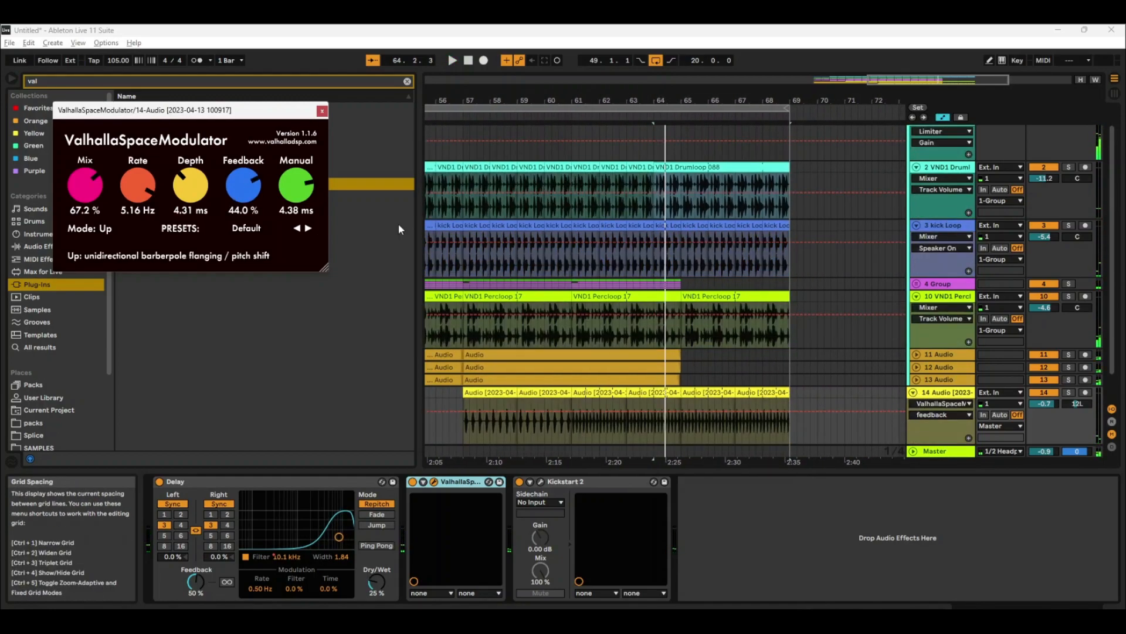
pyautogui.click(627, 410)
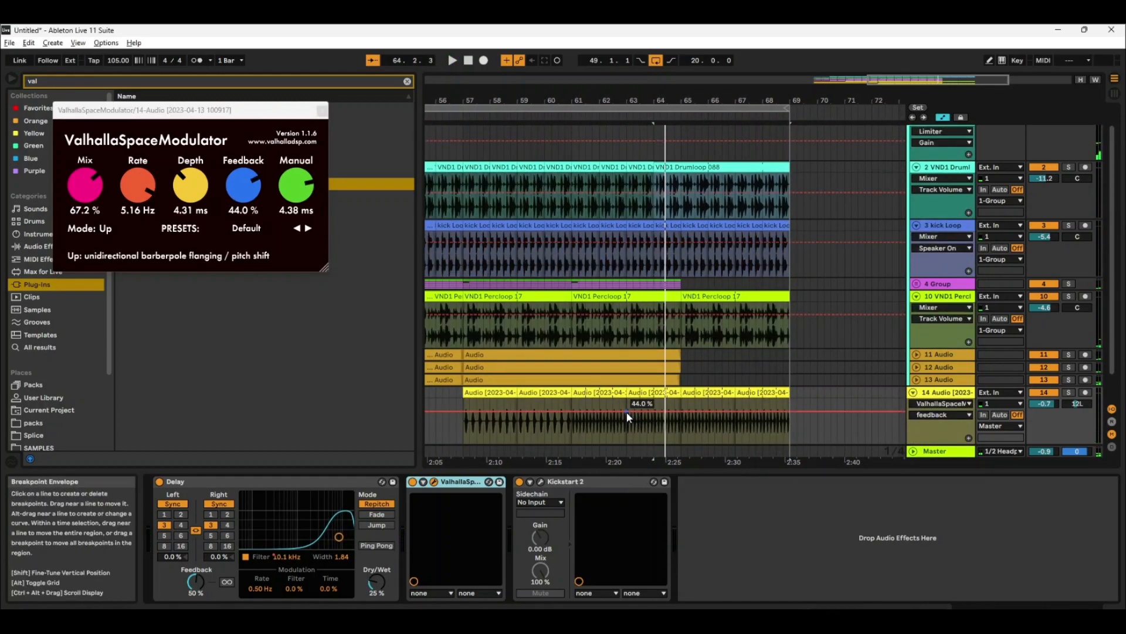
pyautogui.press('space')
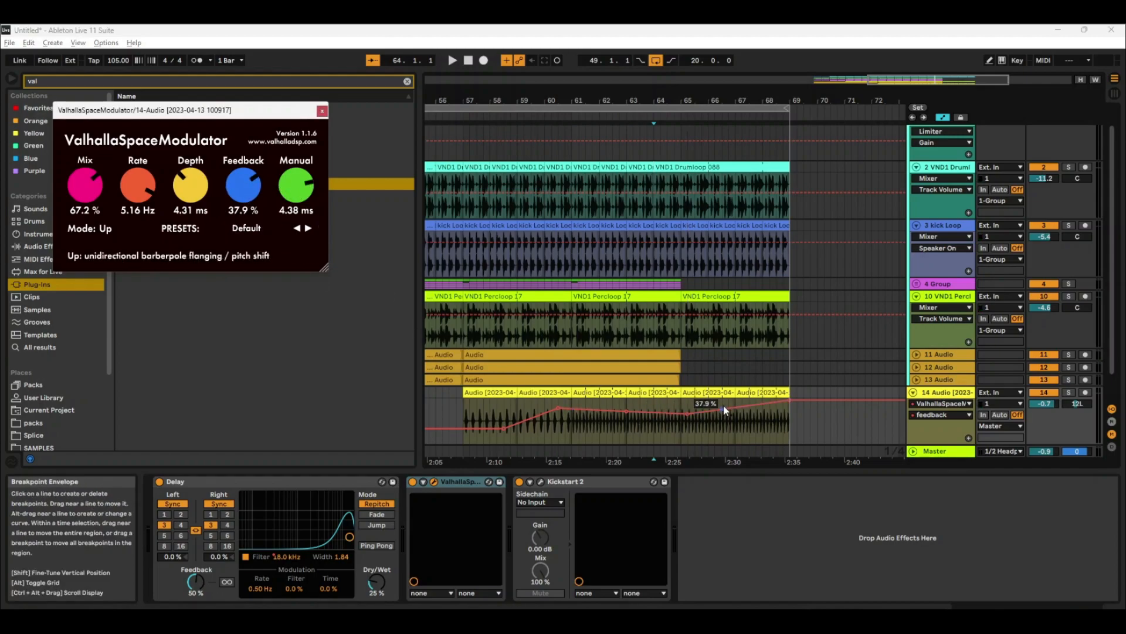
pyautogui.moveTo(723, 408); pyautogui.dragTo(721, 416)
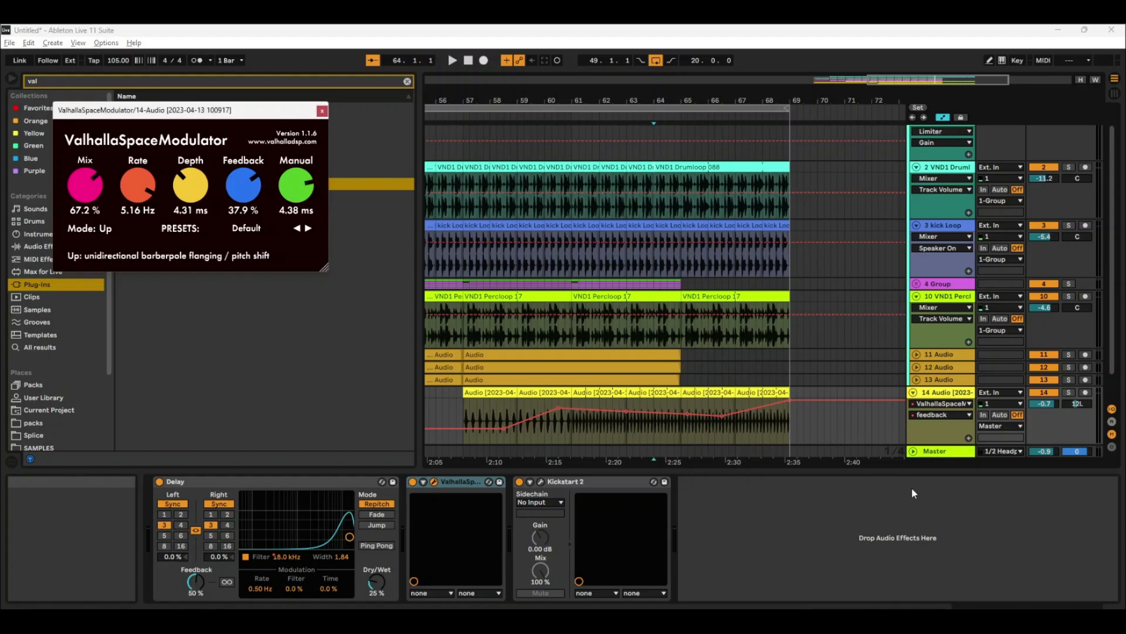
# Step: Draw automation for ValhallaSpaceModulator's Manual parameter on track 14, with dips around bars 59, 63 and 65 and peaks near bars 61 and 67
pyautogui.click(927, 404)
pyautogui.click(837, 498)
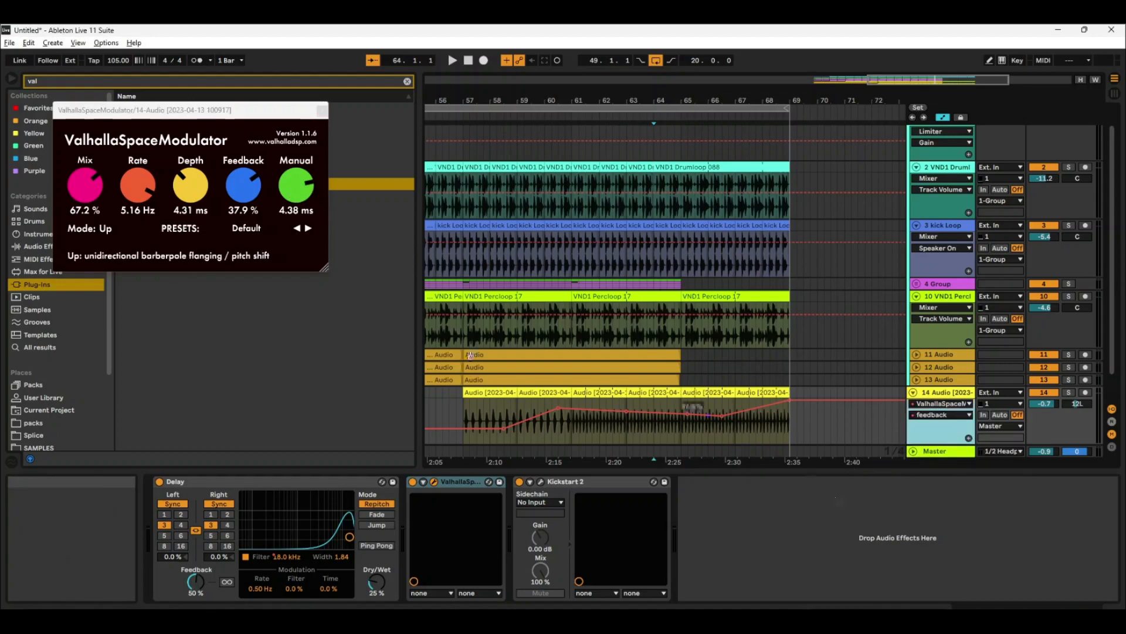
pyautogui.moveTo(296, 179); pyautogui.dragTo(298, 181)
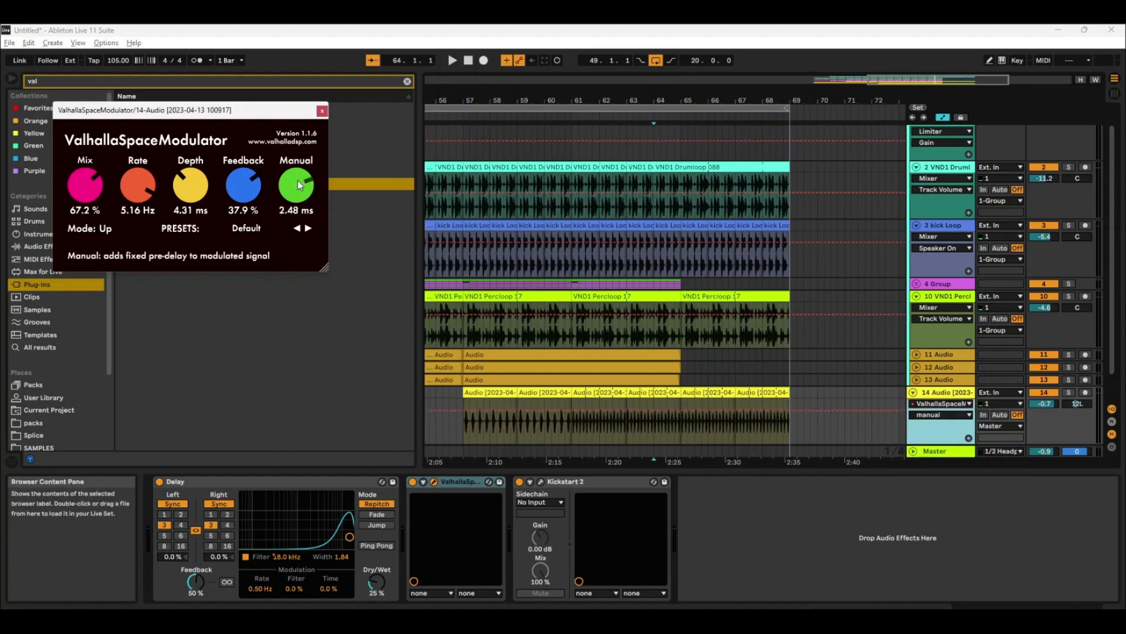
pyautogui.click(734, 414)
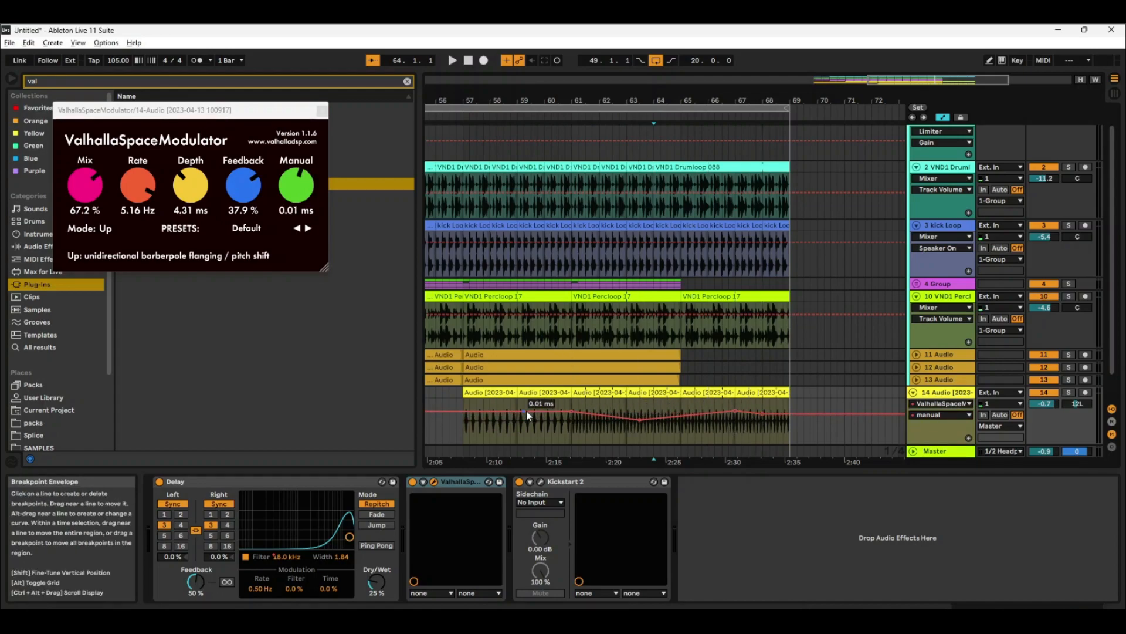
pyautogui.press('space')
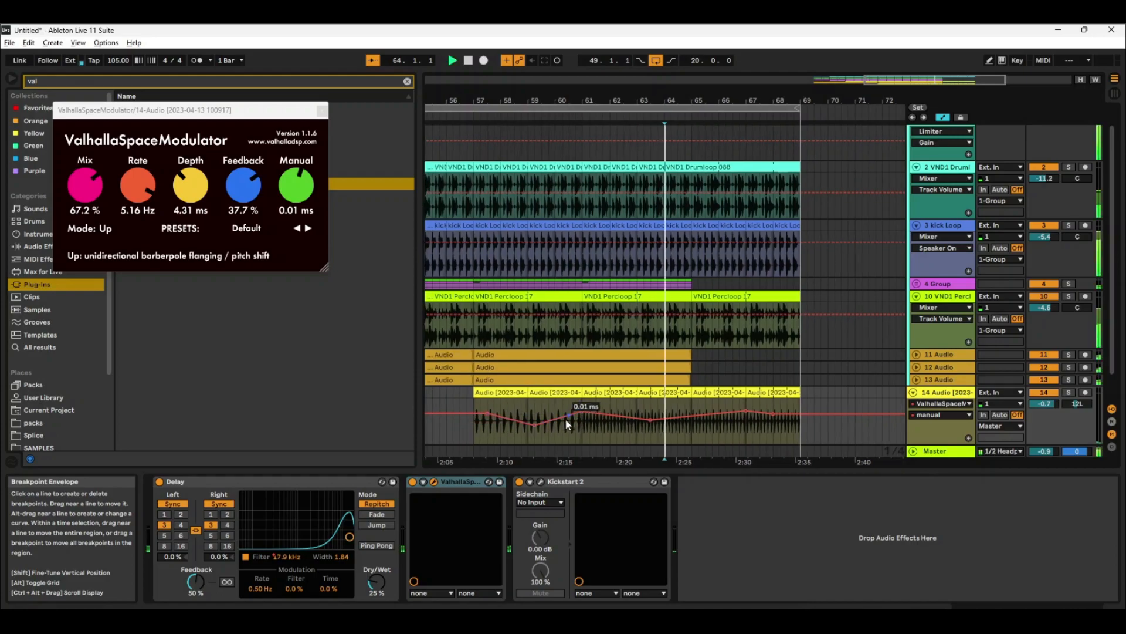
pyautogui.moveTo(689, 417); pyautogui.dragTo(688, 424)
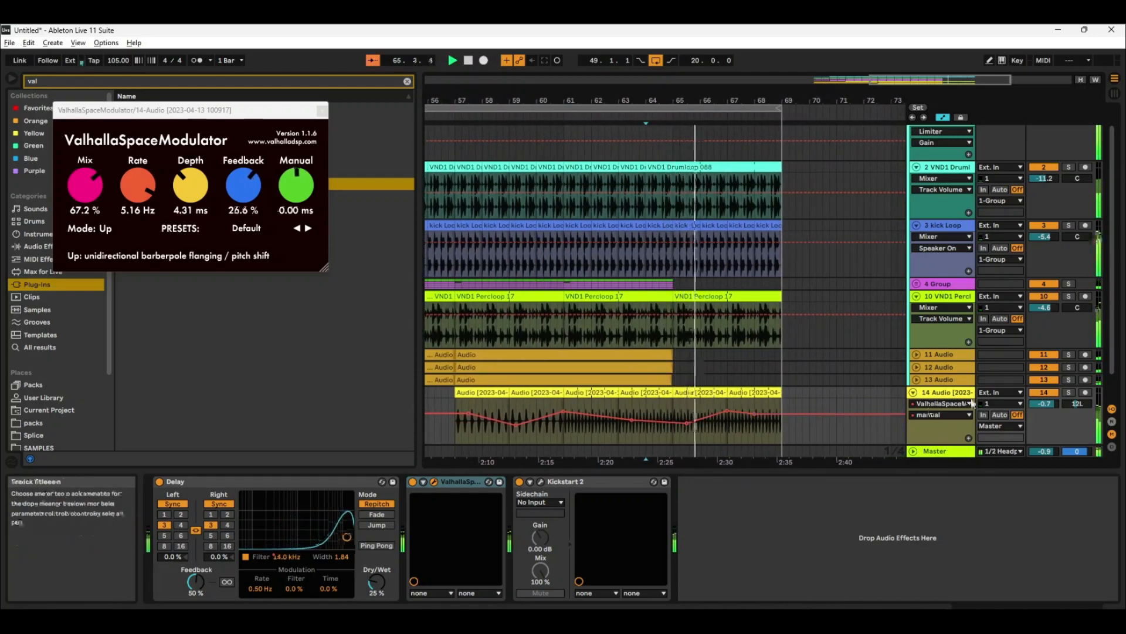
# Step: Lower track 14's volume to -3.4 dB and fold tracks 14 and 10
pyautogui.moveTo(1044, 404); pyautogui.dragTo(1044, 411)
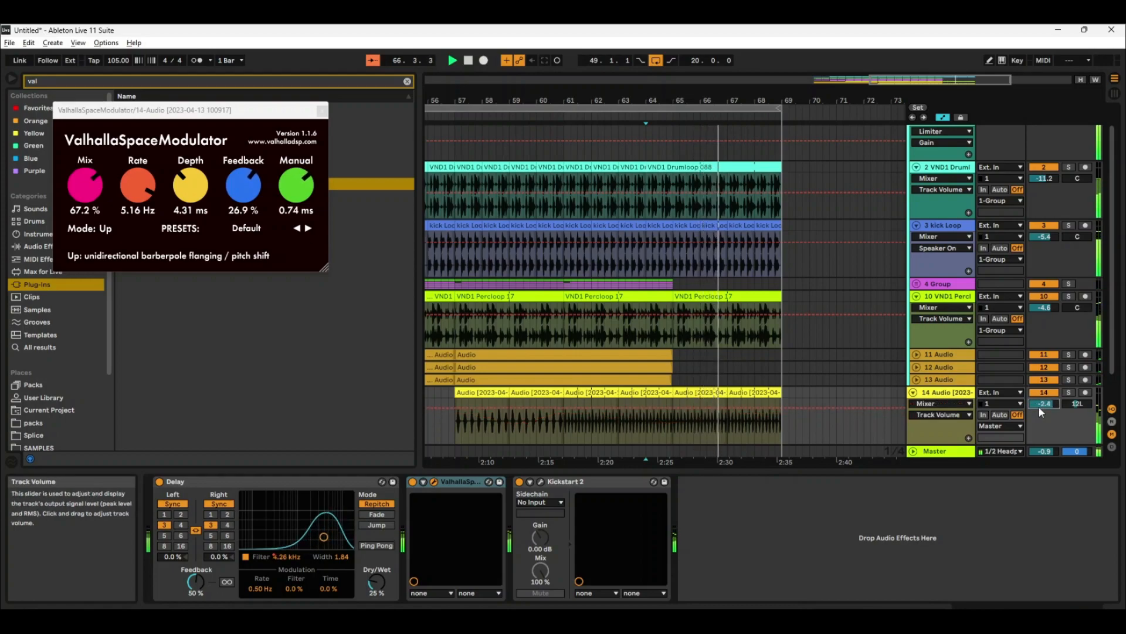
pyautogui.click(914, 393)
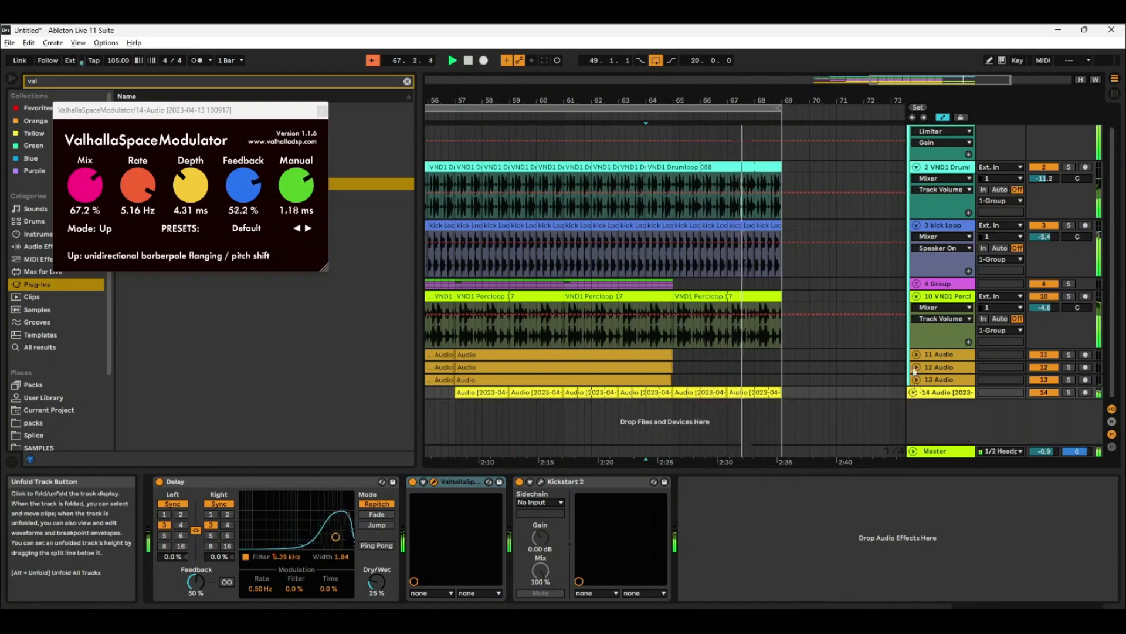
pyautogui.click(916, 296)
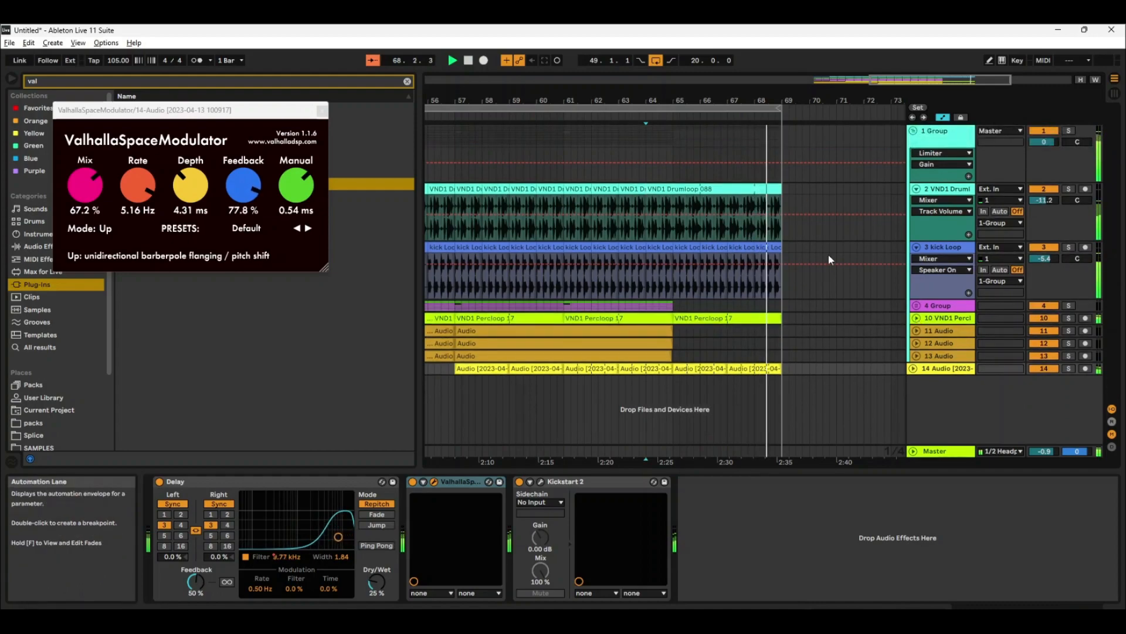
# Step: Duplicate the last Diva 2 clip in 4 Group to fill bars 65 to 68, and play from bar 65
pyautogui.click(917, 305)
pyautogui.scroll(-2, 661, 295)
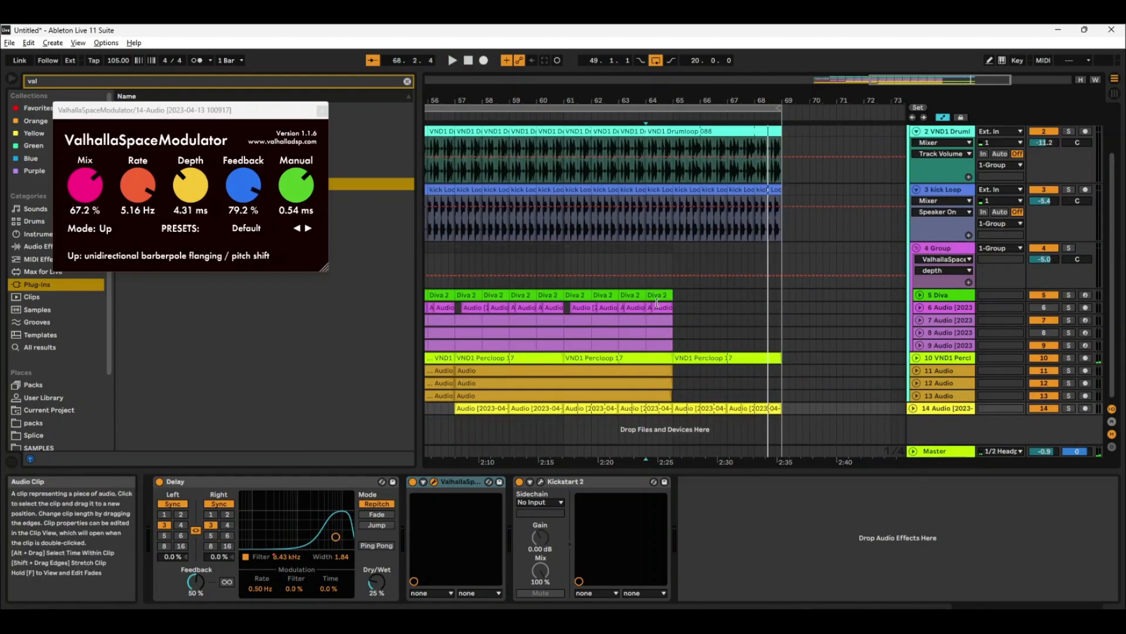
pyautogui.click(661, 295)
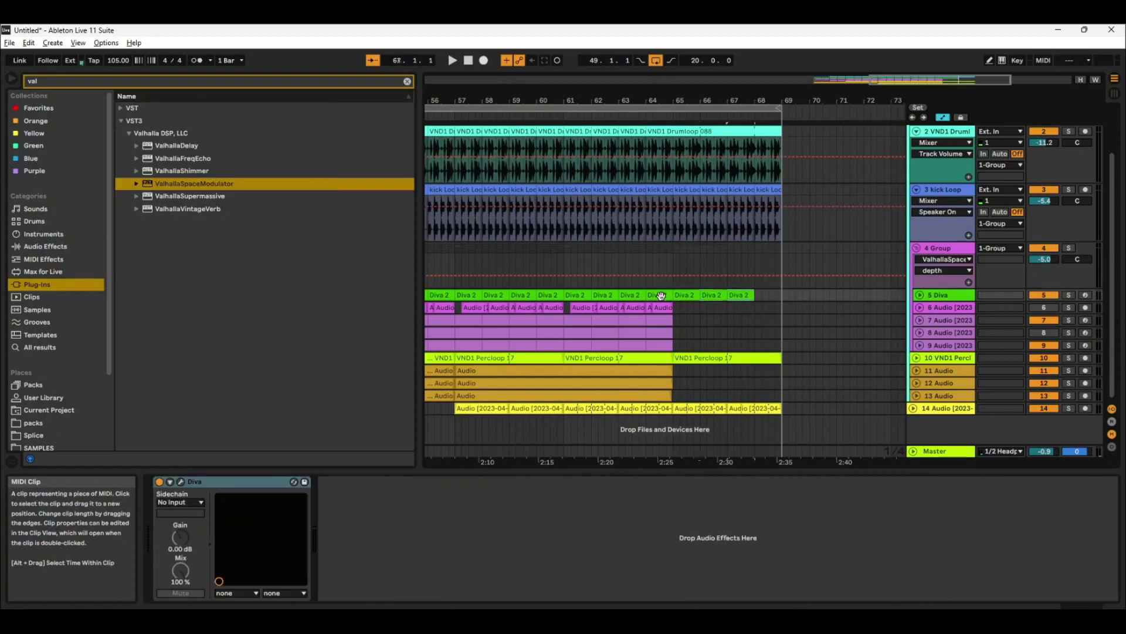
pyautogui.click(653, 106)
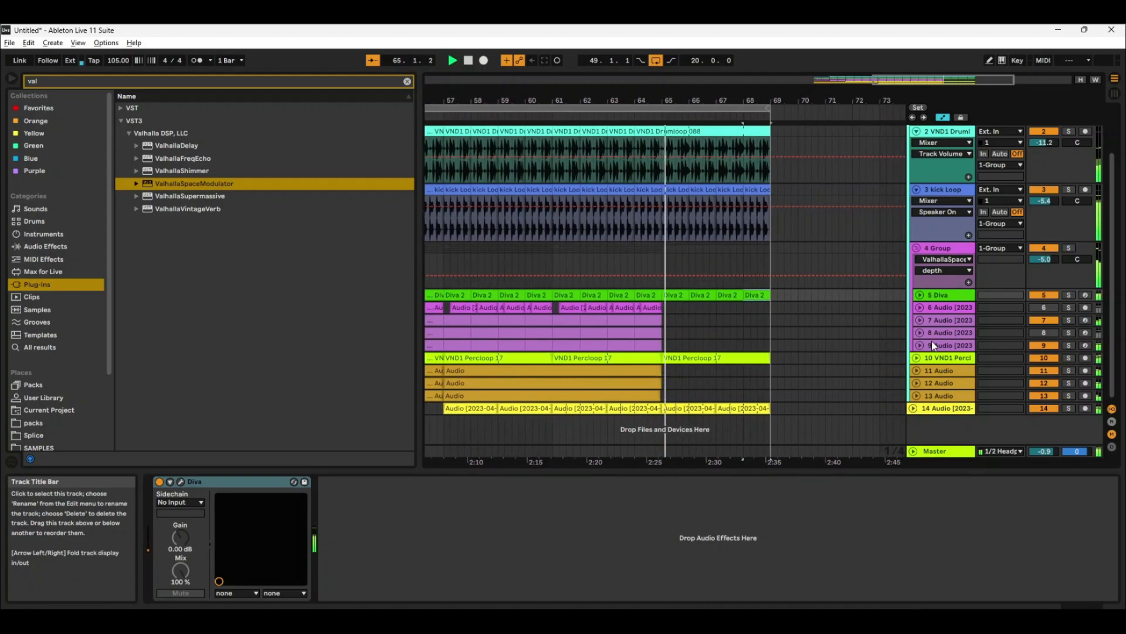
# Step: Unfold the Diva track and add Ableton's Compressor after its instrument
pyautogui.click(922, 295)
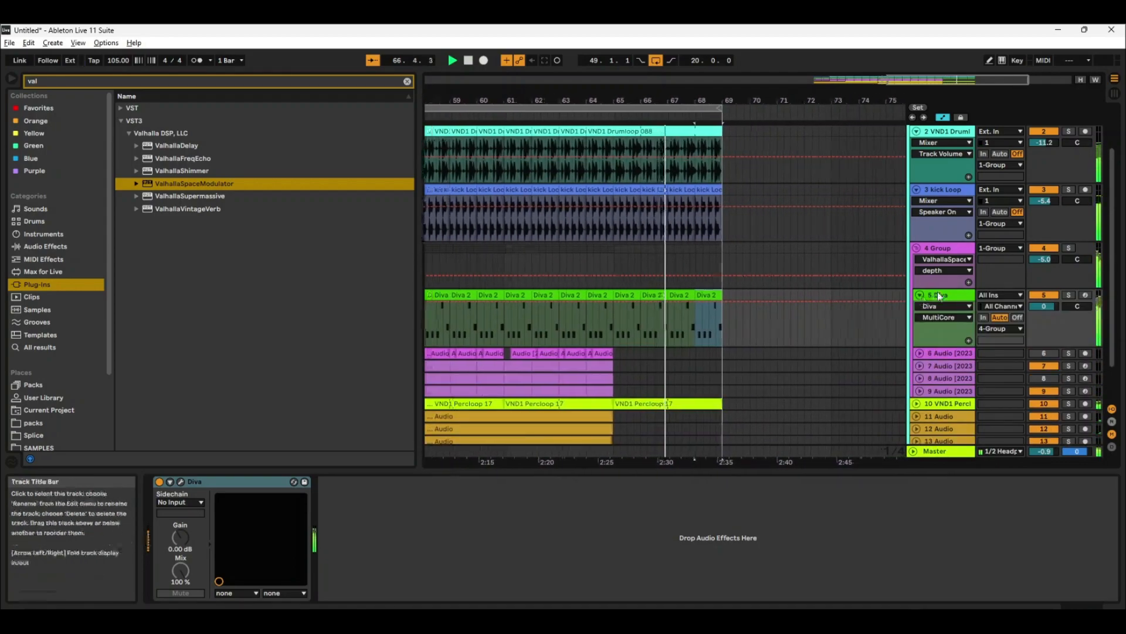
pyautogui.write('compres')
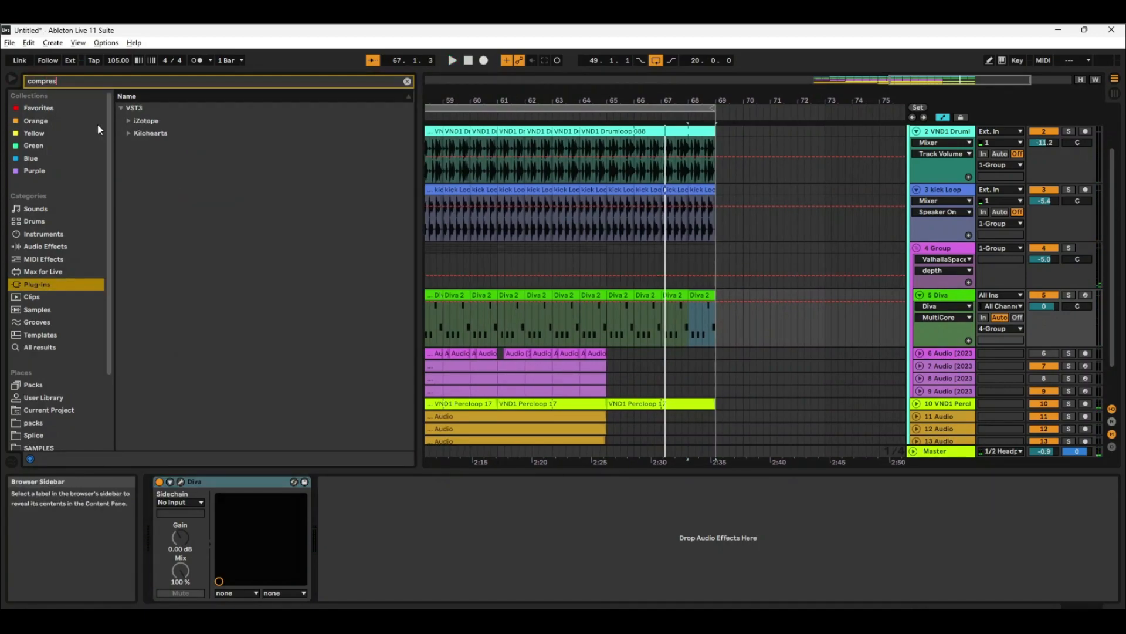
pyautogui.click(35, 244)
pyautogui.click(160, 121)
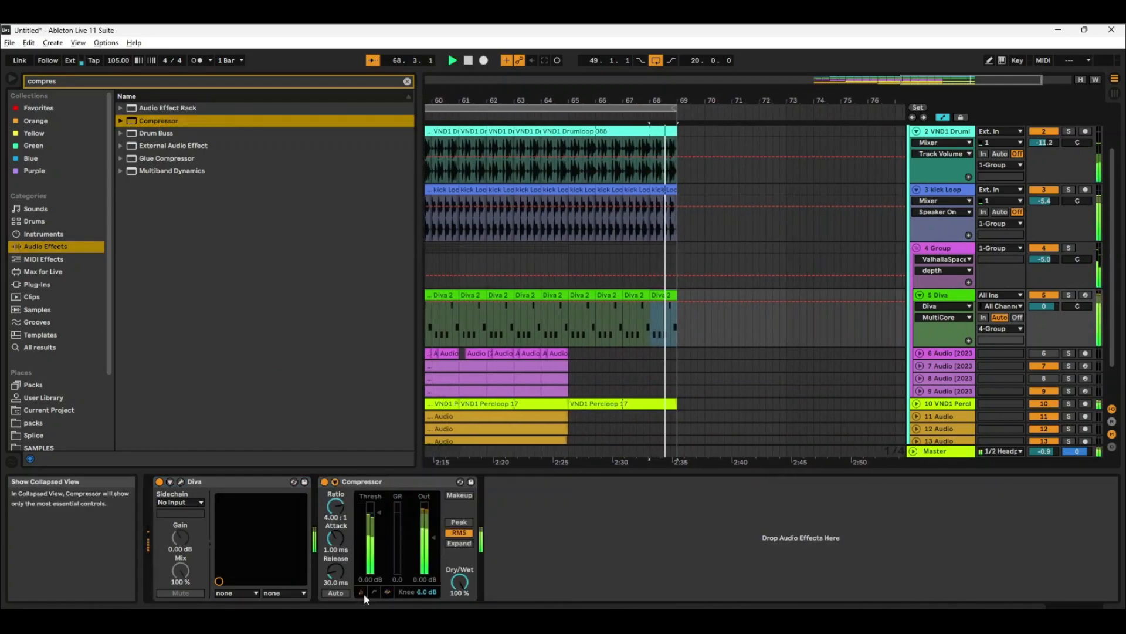
# Step: Set the Diva track's Compressor threshold to -18.2 dB and its output gain to 8.26 dB while the section plays
pyautogui.click(378, 513)
pyautogui.moveTo(379, 512); pyautogui.dragTo(430, 517)
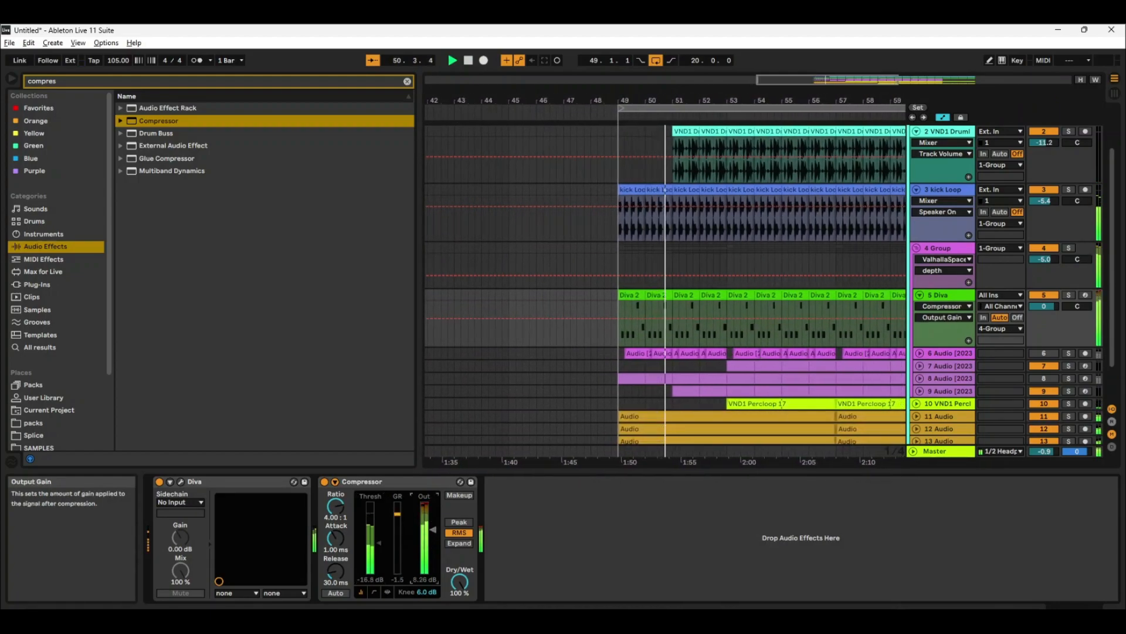
pyautogui.moveTo(380, 542); pyautogui.dragTo(380, 545)
pyautogui.click(432, 529)
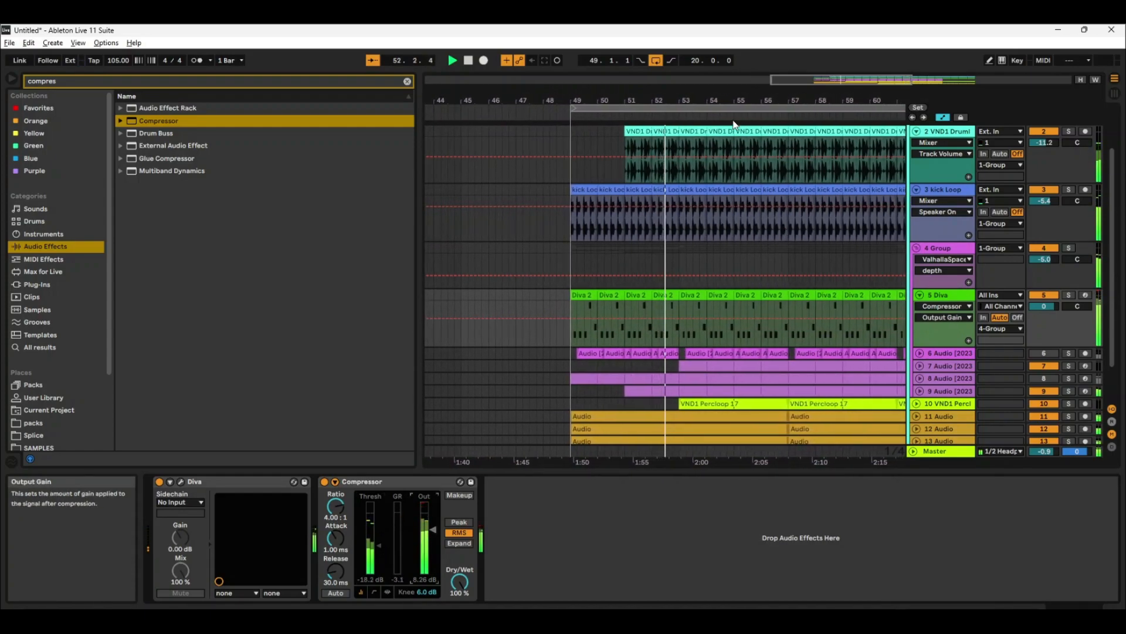
# Step: Set the drum loop volume on track 2 to -13.7 dB while the full section plays
pyautogui.moveTo(694, 97); pyautogui.dragTo(691, 59)
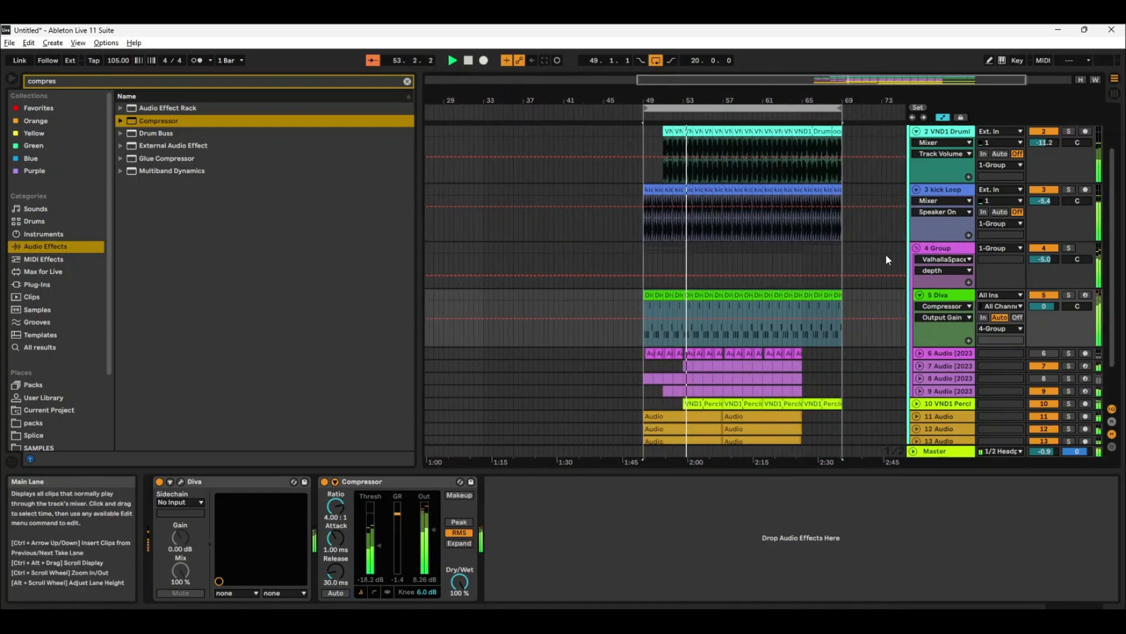
pyautogui.click(916, 131)
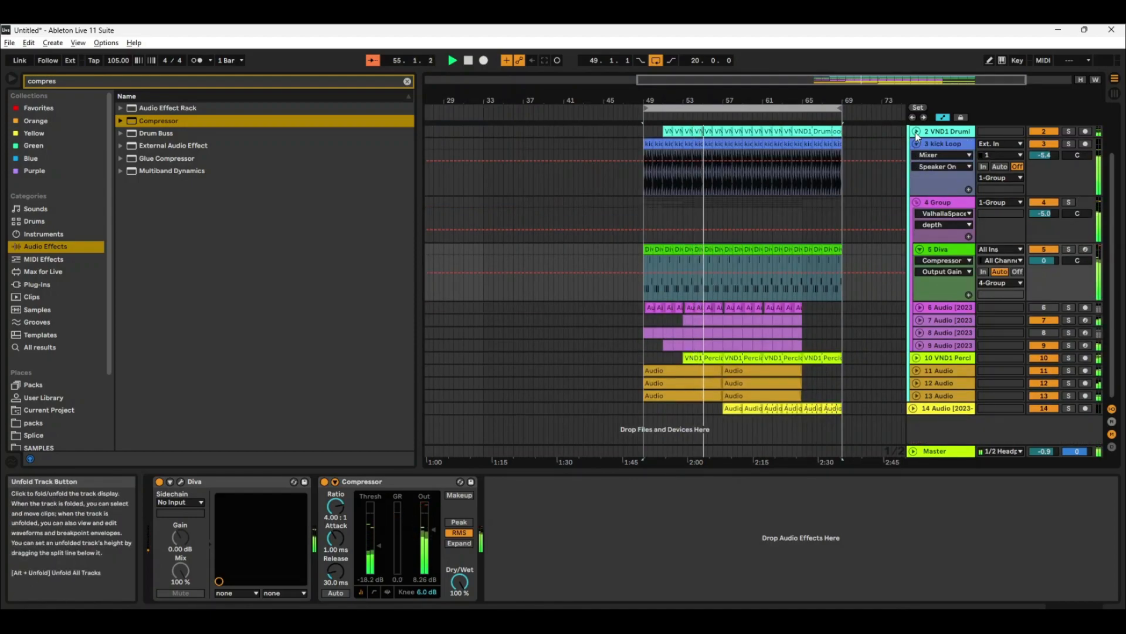
pyautogui.click(916, 132)
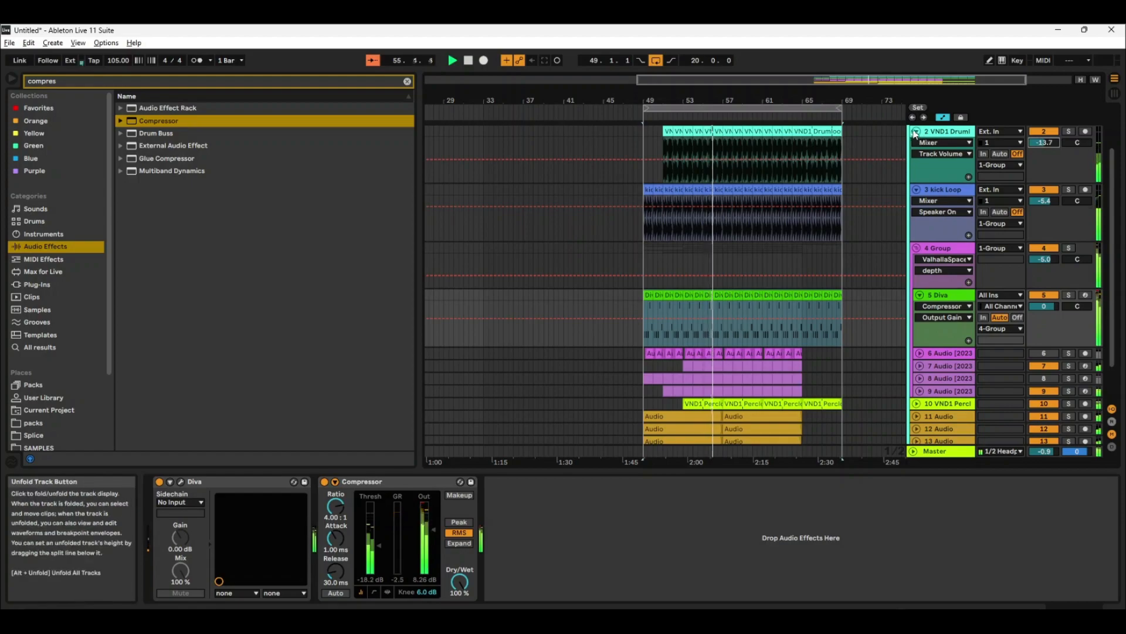
# Step: Fold the drum loop, kick Loop and 4 Group tracks while the section plays
pyautogui.click(916, 132)
pyautogui.click(916, 144)
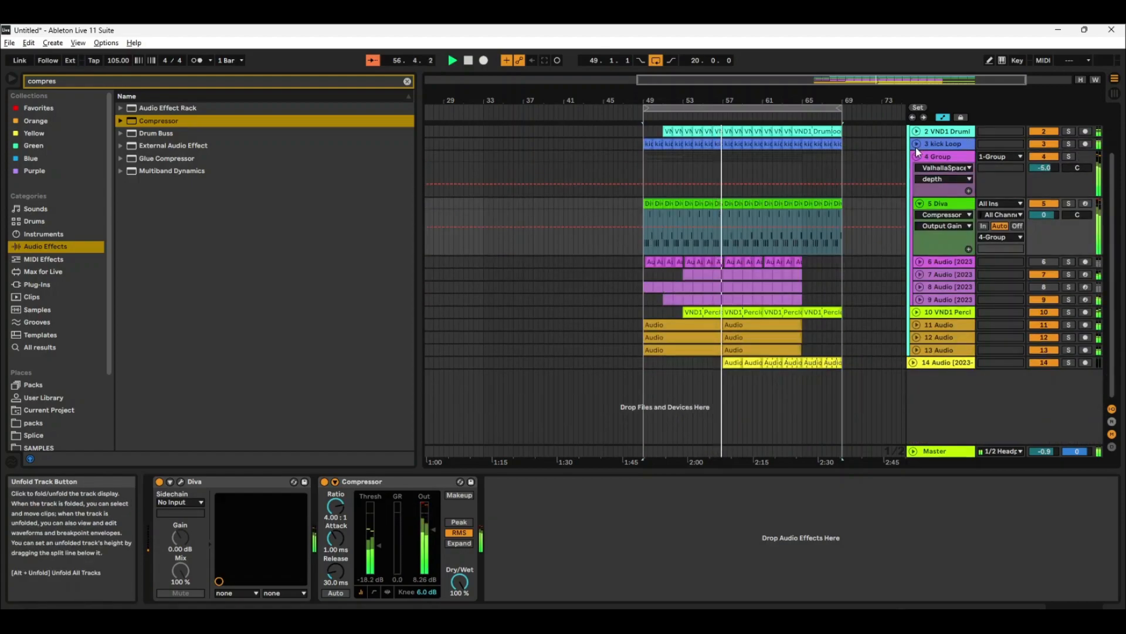
pyautogui.click(916, 156)
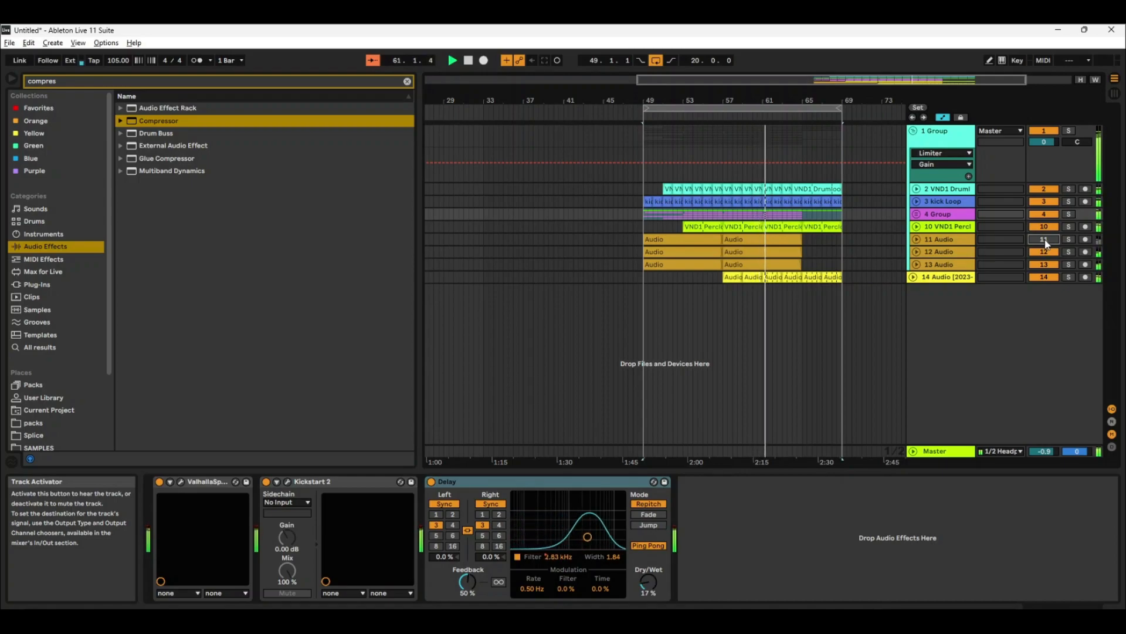
pyautogui.click(917, 215)
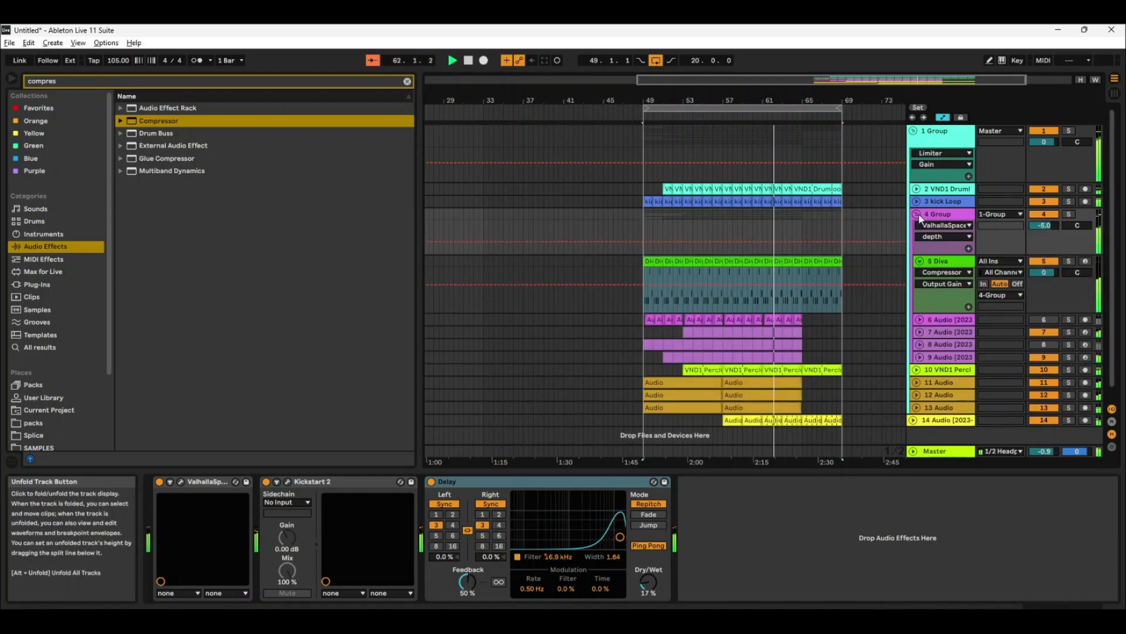
pyautogui.click(917, 215)
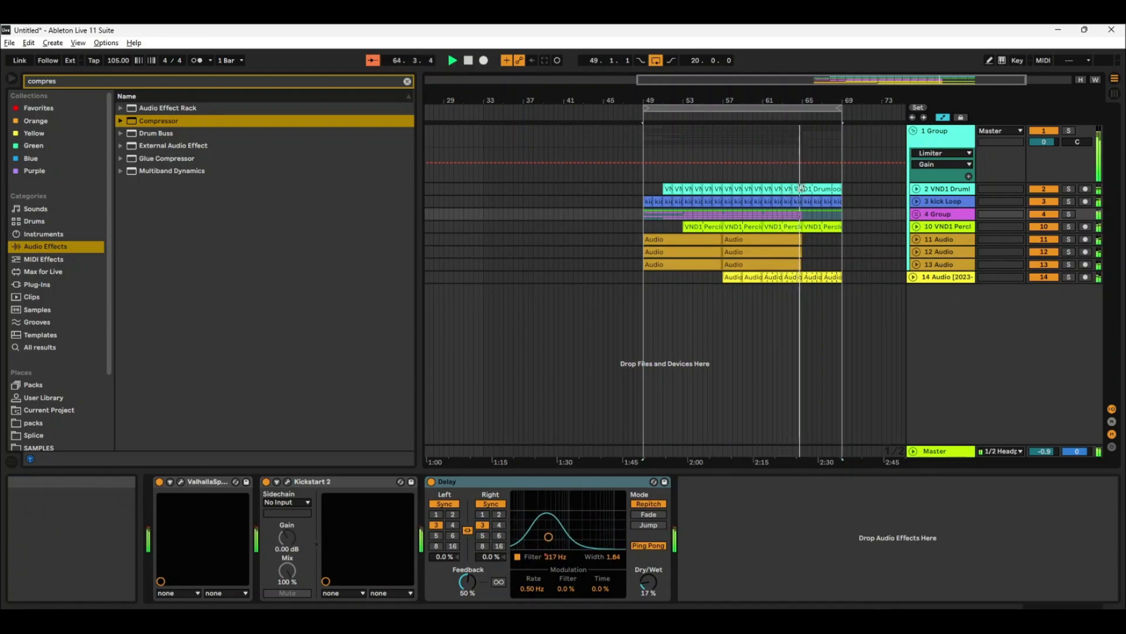
pyautogui.click(809, 111)
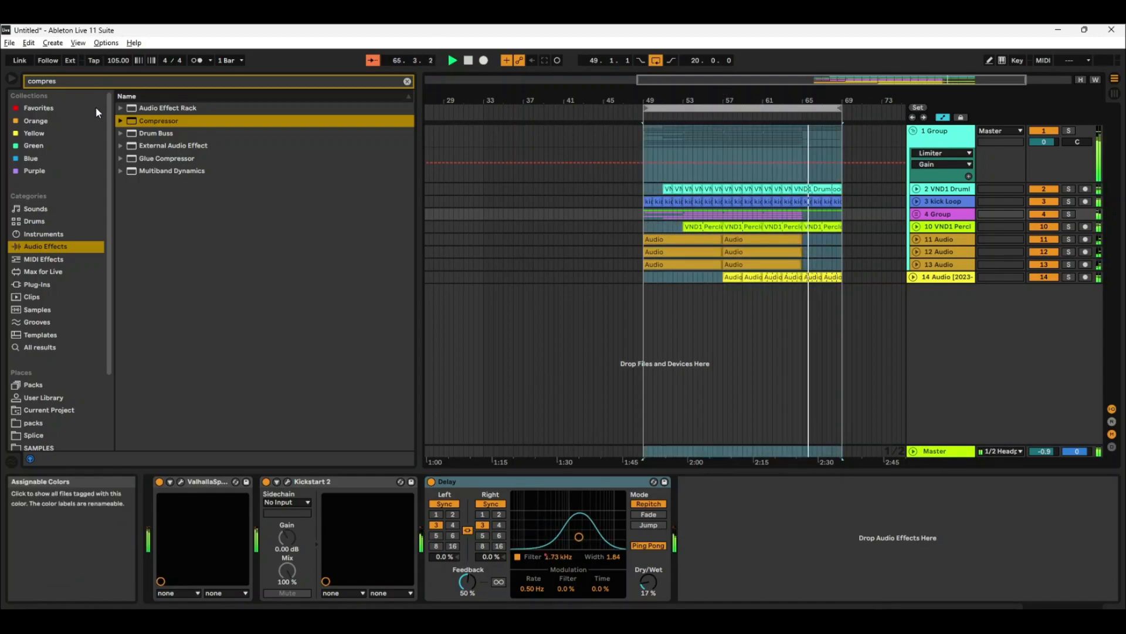
# Step: Unfold track 12 Audio and listen to the end of its part around bars 64 to 65
pyautogui.click(917, 252)
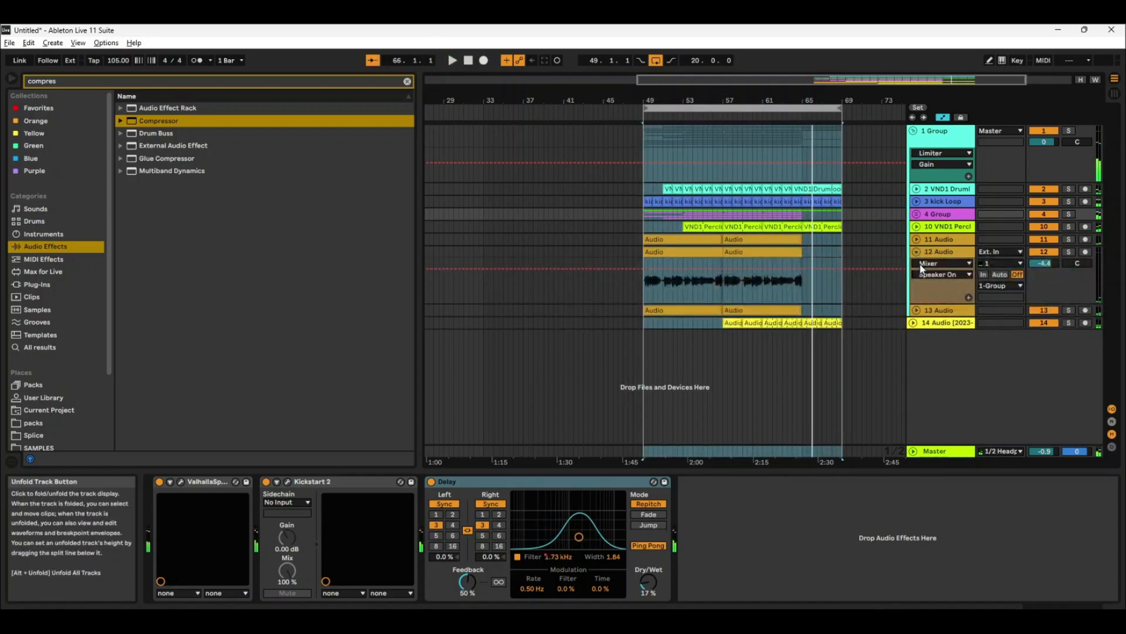
pyautogui.moveTo(793, 100); pyautogui.dragTo(713, 311)
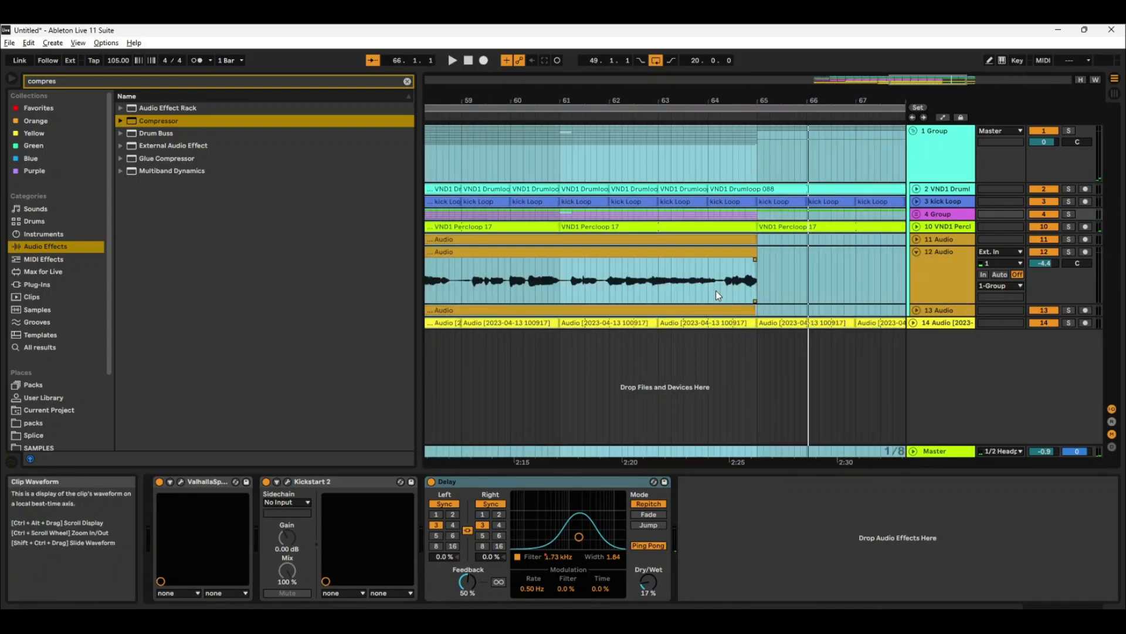
pyautogui.press('space')
pyautogui.press('space')
pyautogui.moveTo(817, 91); pyautogui.dragTo(851, 94)
pyautogui.click(620, 282)
pyautogui.press('space')
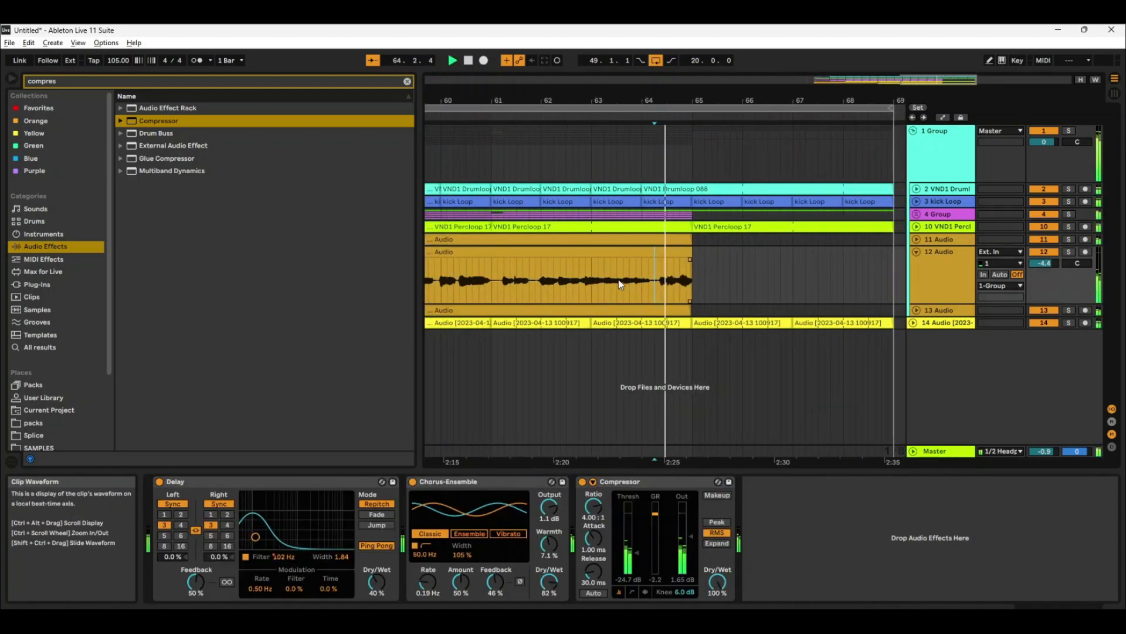
pyautogui.press('space')
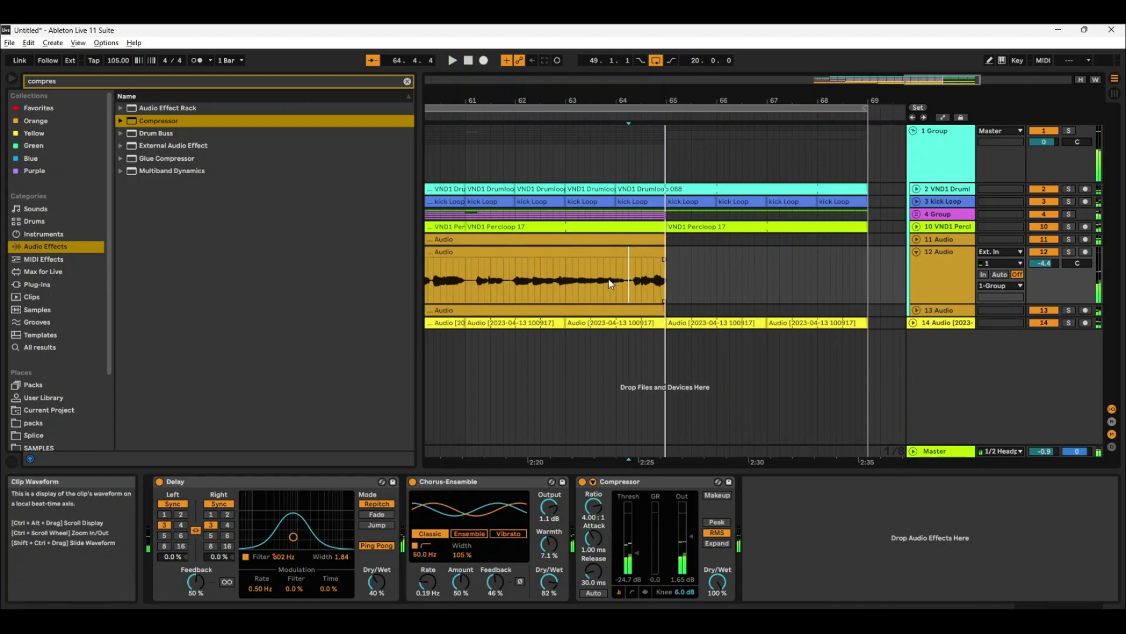
pyautogui.click(614, 280)
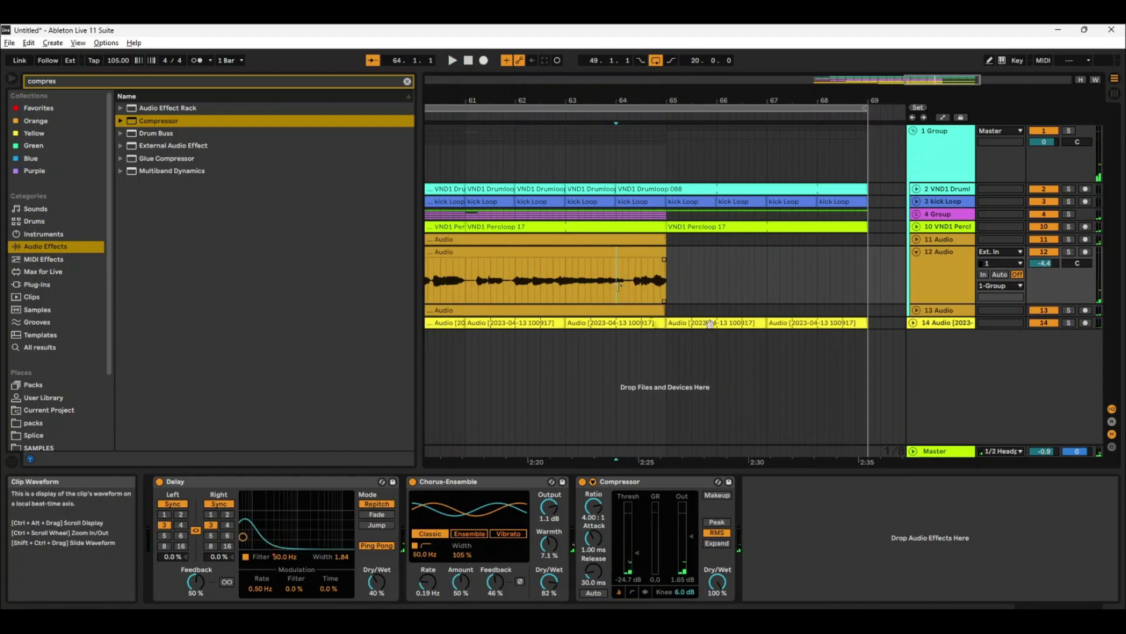
# Step: Set the adaptive grid to Medium and duplicate the last half bar of track 12's clip to fill bars 65 to 68
pyautogui.rightClick(749, 283)
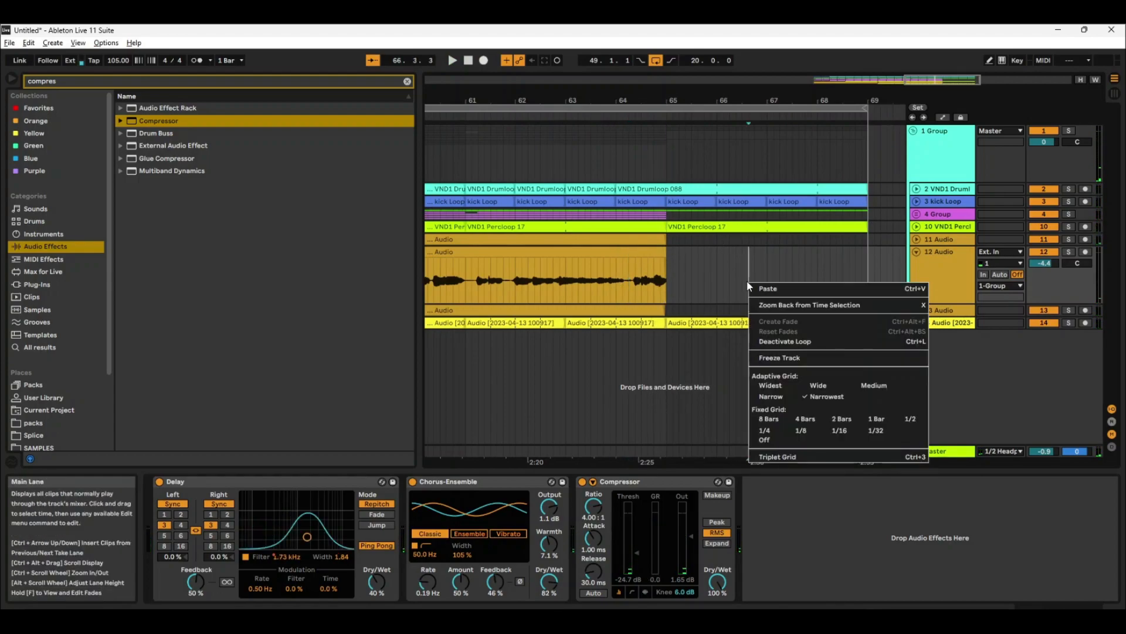
pyautogui.click(865, 387)
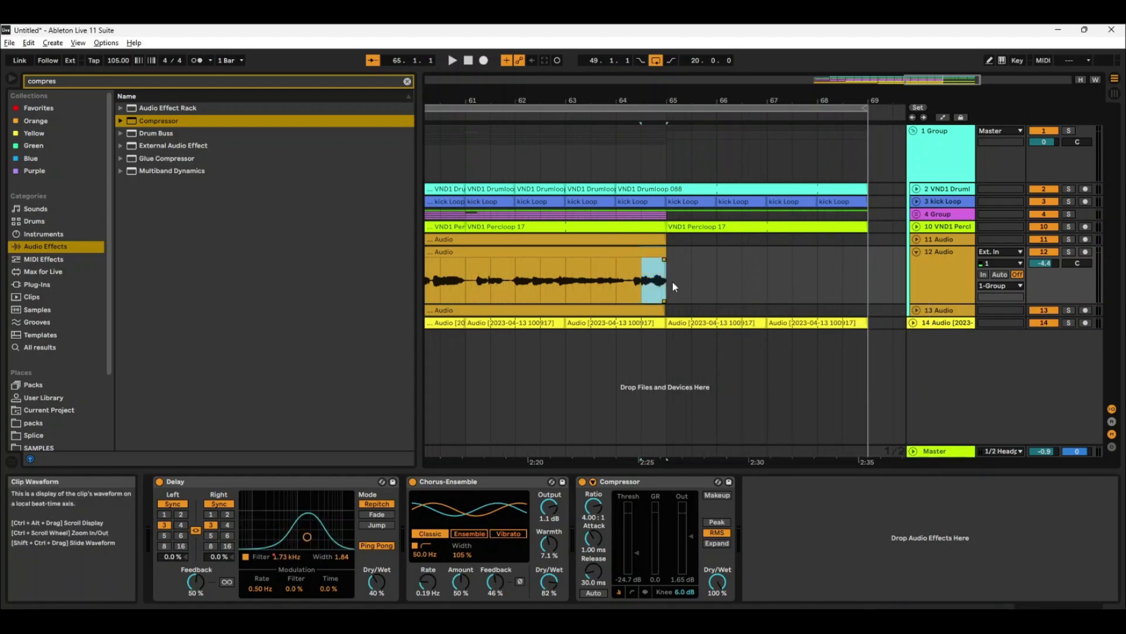
pyautogui.hotkey('ctrl', 'd')
pyautogui.hotkey('ctrl', 'd')
pyautogui.hotkey('ctrl', 'd')
pyautogui.hotkey('ctrl', 'd')
pyautogui.hotkey('ctrl', 'd')
pyautogui.hotkey('ctrl', 'd')
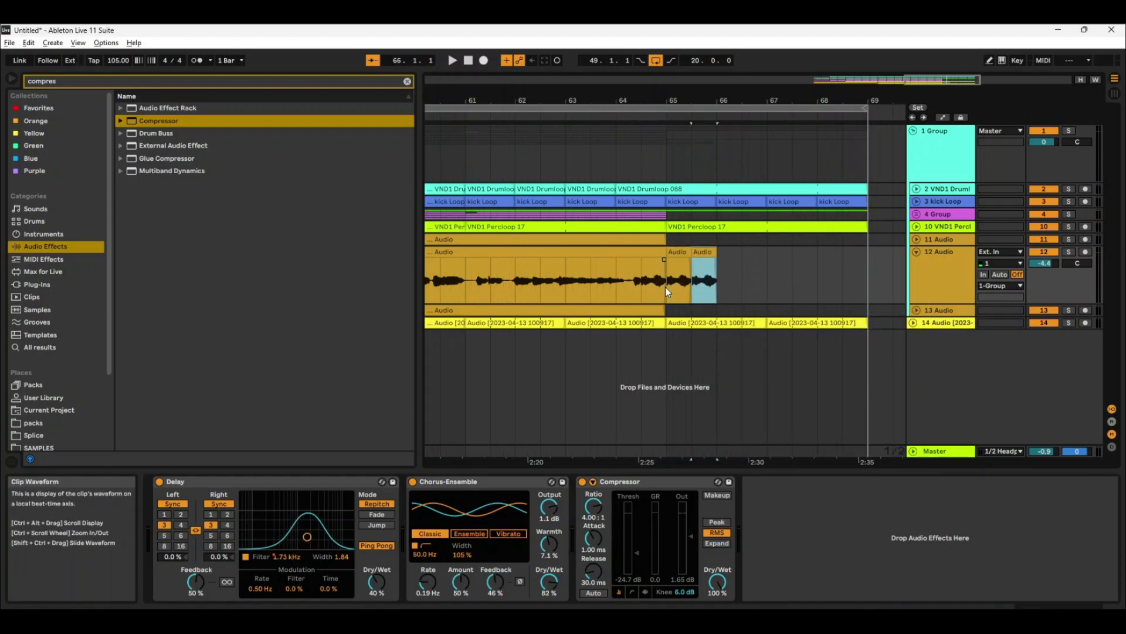
pyautogui.hotkey('ctrl', 'd')
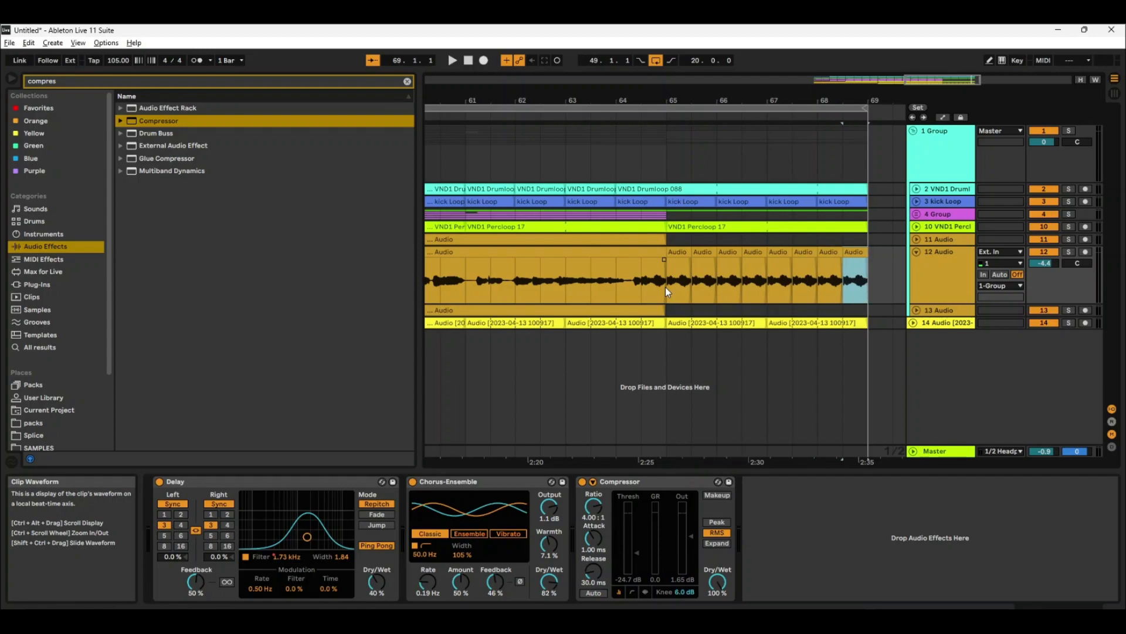
# Step: Replace track 12's half-bar copies with one copy of bar 64 in bar 65, without its first beat, and clear everything from bar 66
pyautogui.click(634, 117)
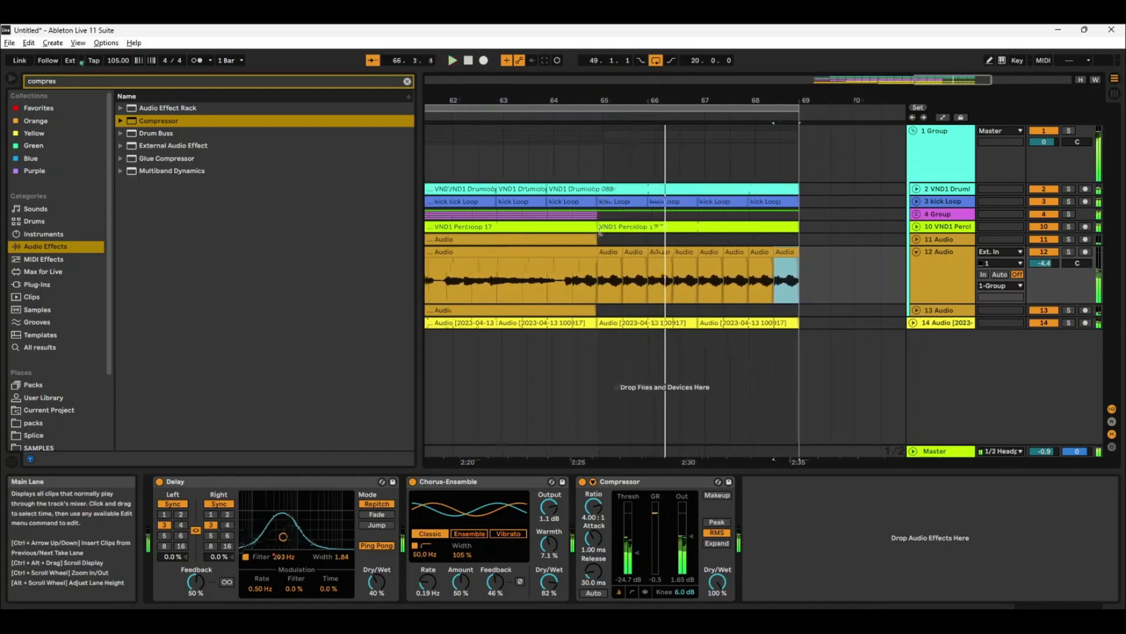
pyautogui.click(615, 255)
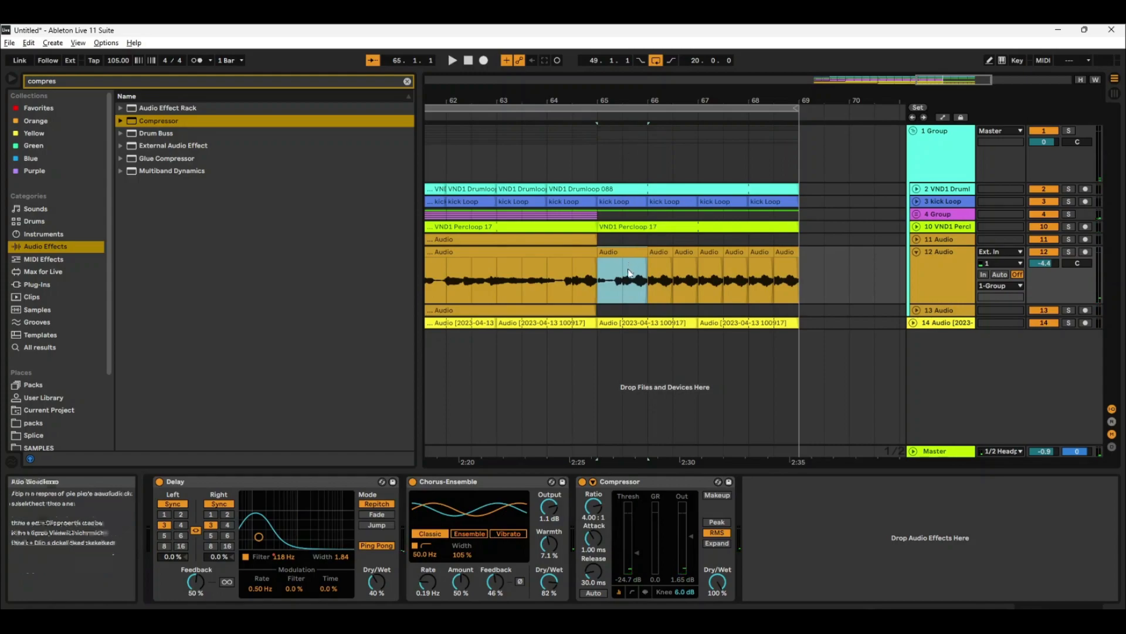
pyautogui.rightClick(629, 268)
pyautogui.click(659, 567)
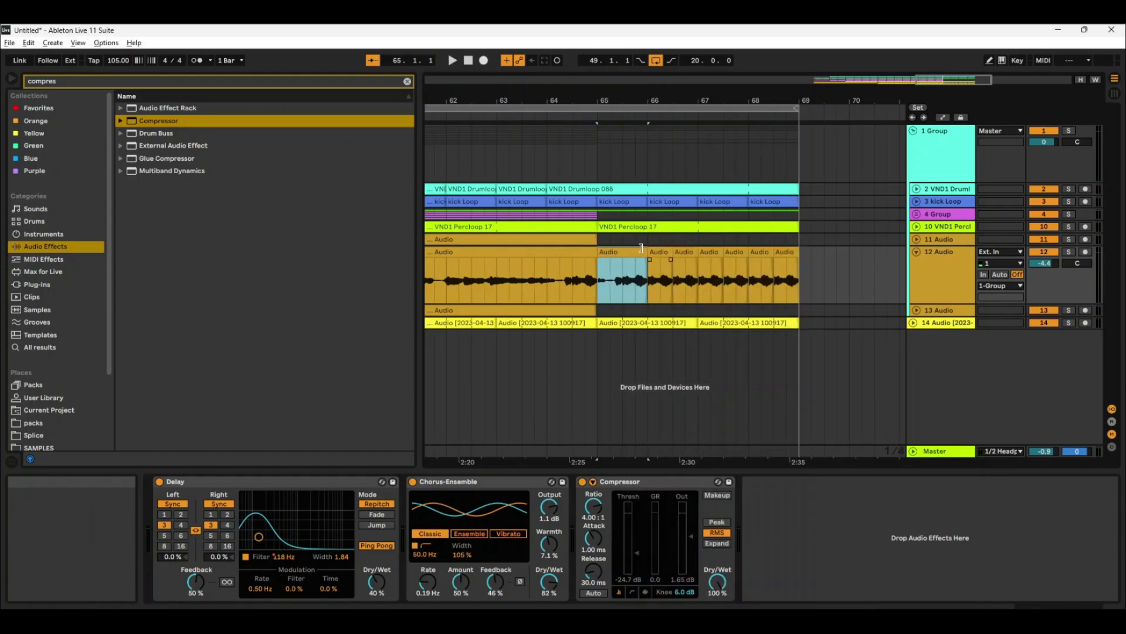
pyautogui.moveTo(649, 267); pyautogui.dragTo(829, 265)
pyautogui.press('Delete')
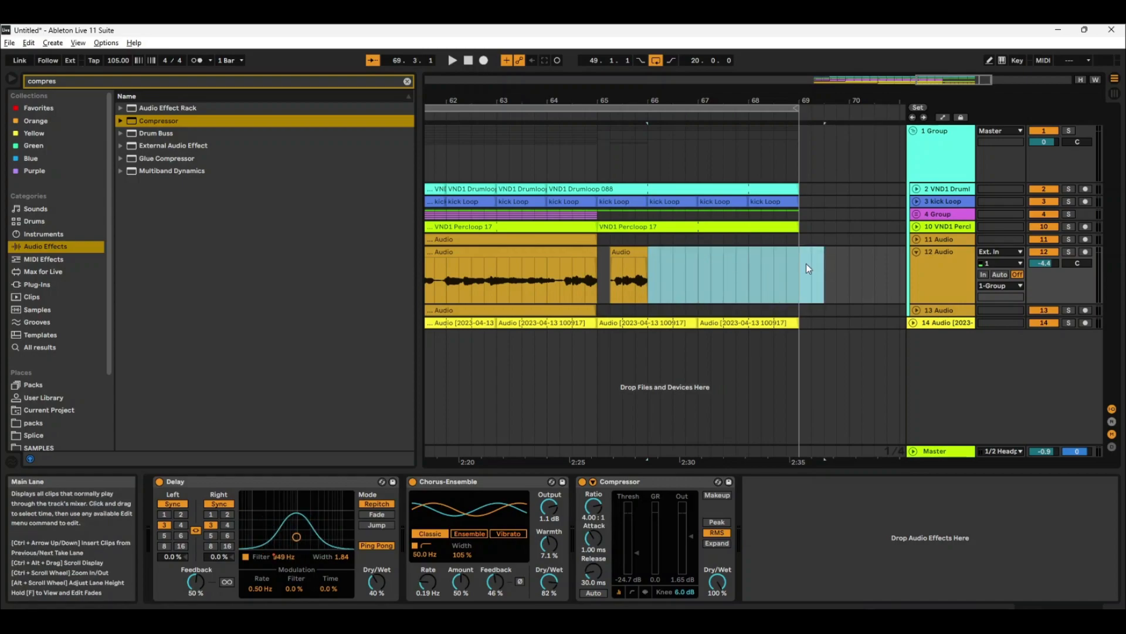
pyautogui.keyDown('shift'); pyautogui.click(598, 273); pyautogui.keyUp('shift')
pyautogui.hotkey('ctrl', 'd')
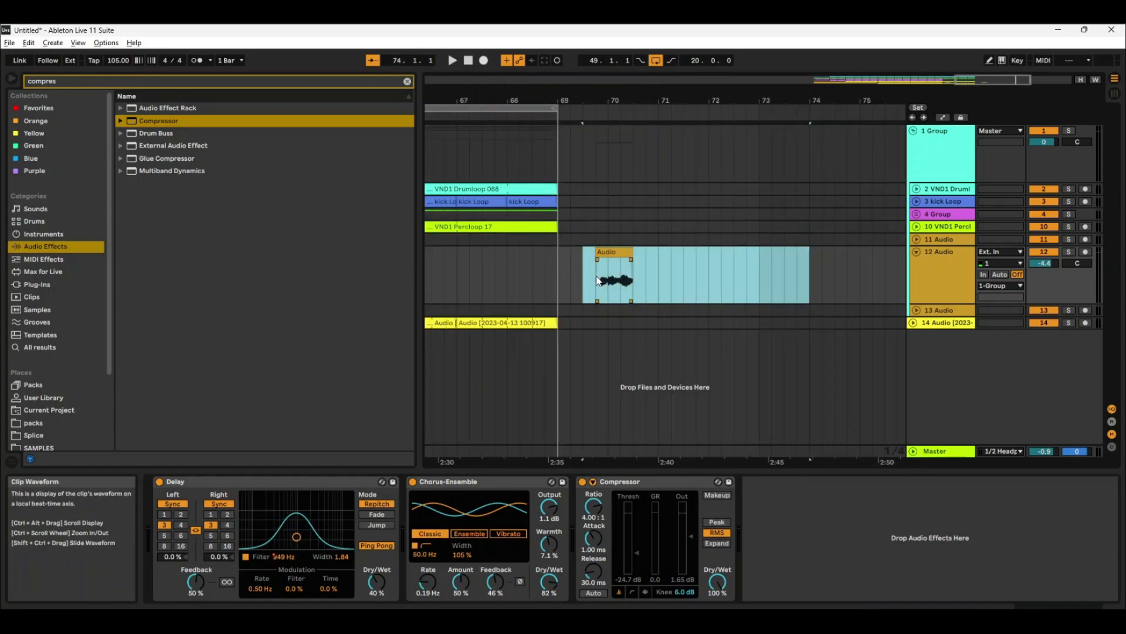
pyautogui.hotkey('ctrl', 'z')
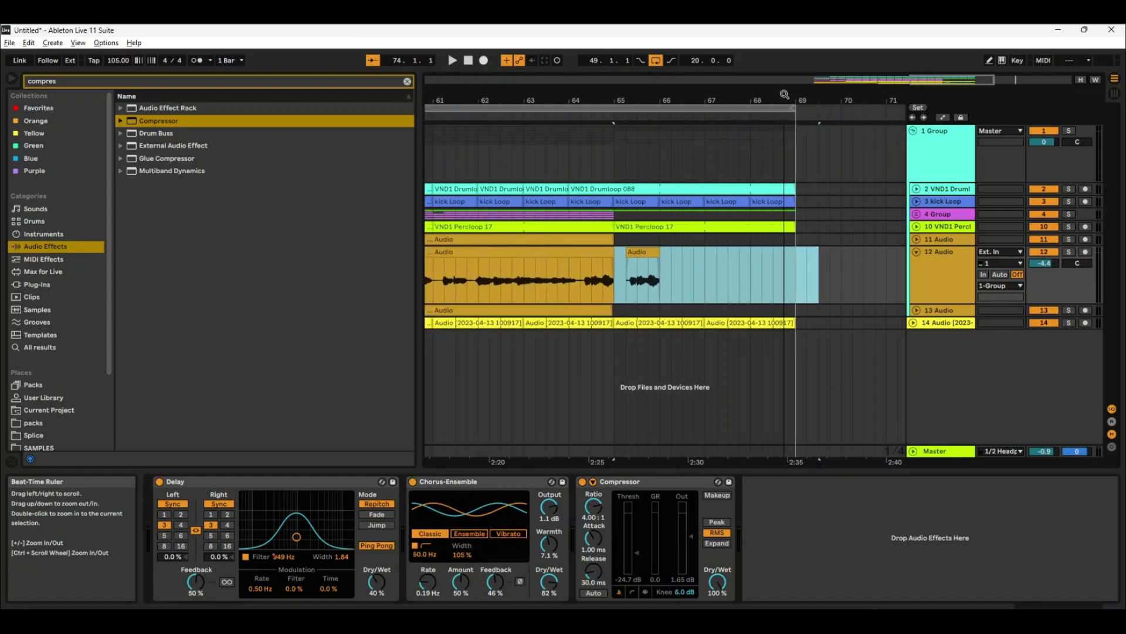
# Step: Duplicate bar 65 of track 12, including the empty first beat, to fill bars 66 to 68
pyautogui.click(659, 300)
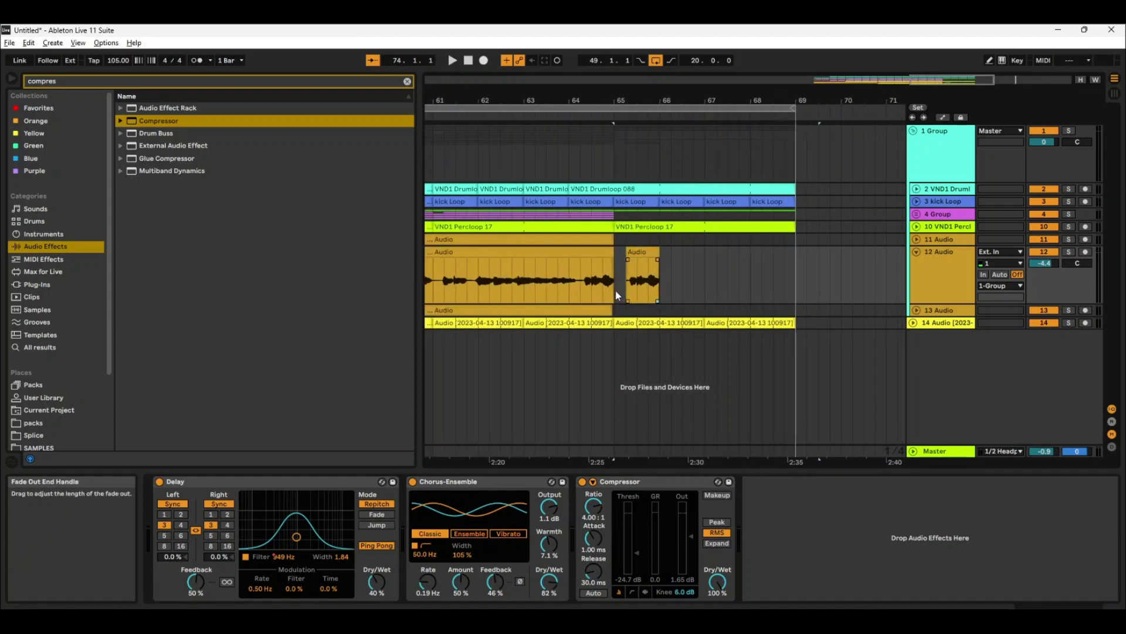
pyautogui.moveTo(615, 289); pyautogui.dragTo(651, 284)
pyautogui.hotkey('ctrl', 'd')
pyautogui.hotkey('ctrl', 'd')
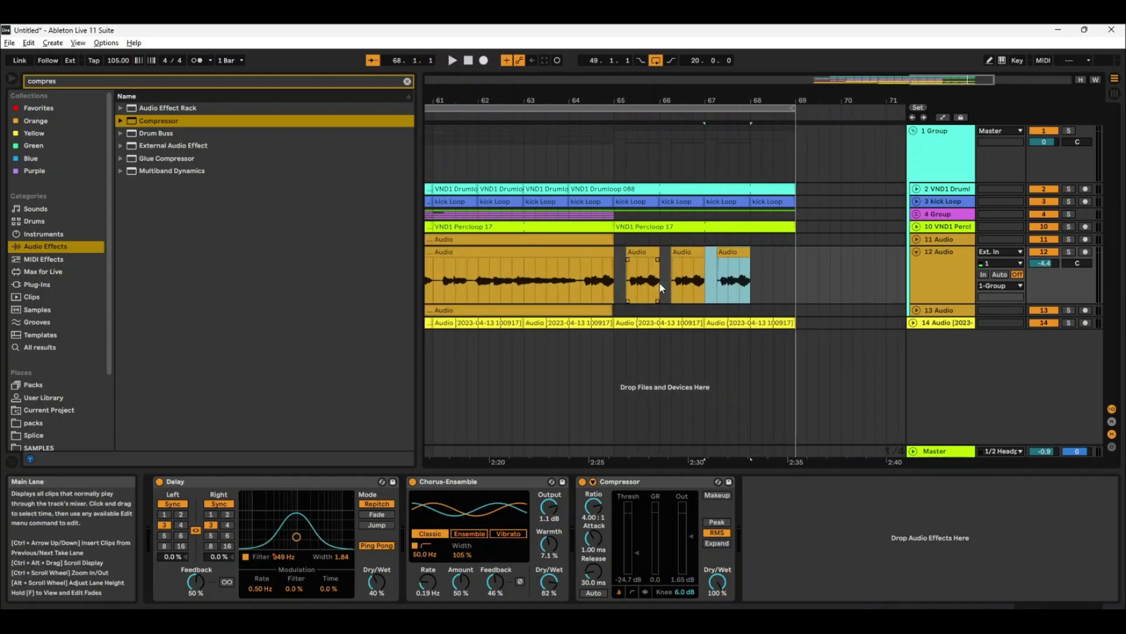
# Step: Select the four short clips in bars 65 to 68 of track 12 and set their clip gain to 16.6 dB
pyautogui.click(634, 251)
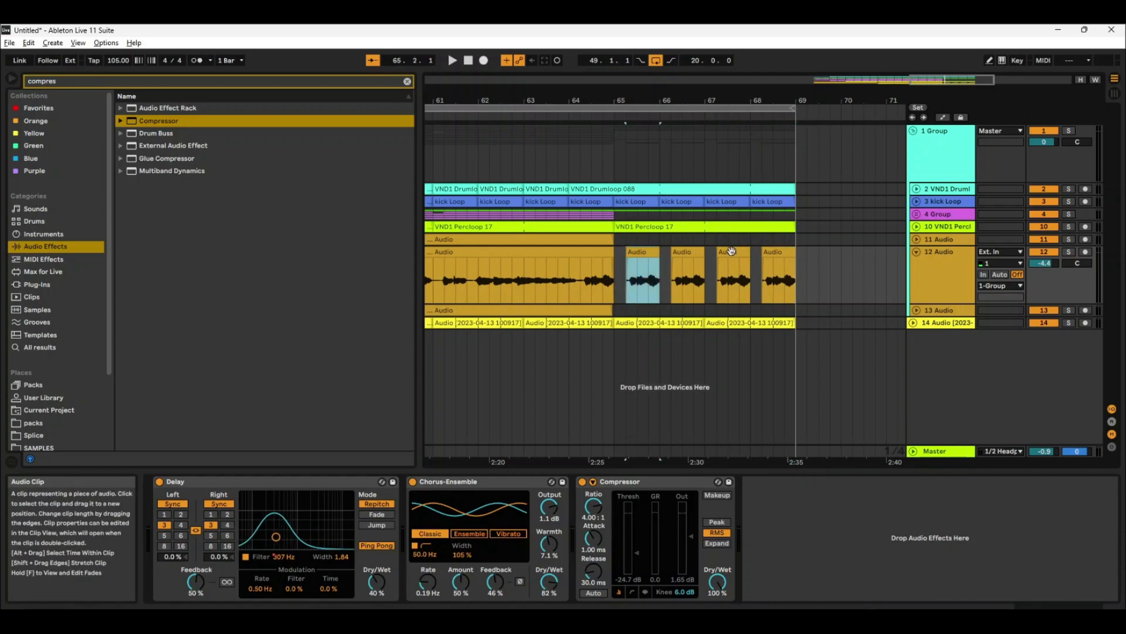
pyautogui.keyDown('shift'); pyautogui.click(772, 254); pyautogui.keyUp('shift')
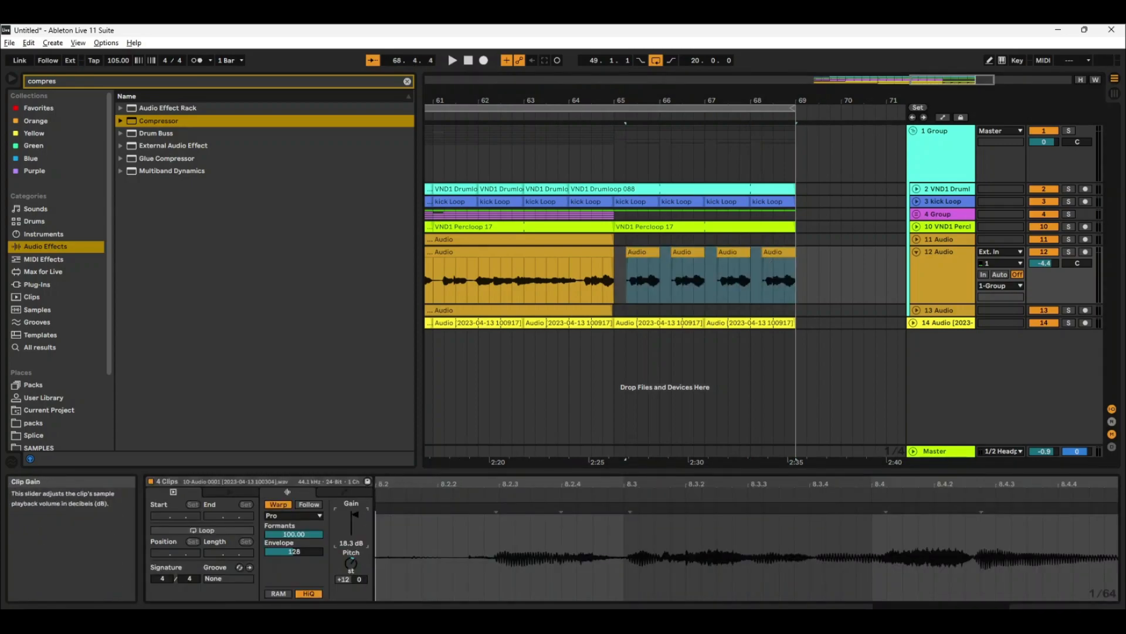
# Step: Try Beats warp mode with transient looping off and a transient envelope of 81 on the four clips, and return them to Pro mode
pyautogui.click(311, 515)
pyautogui.click(282, 524)
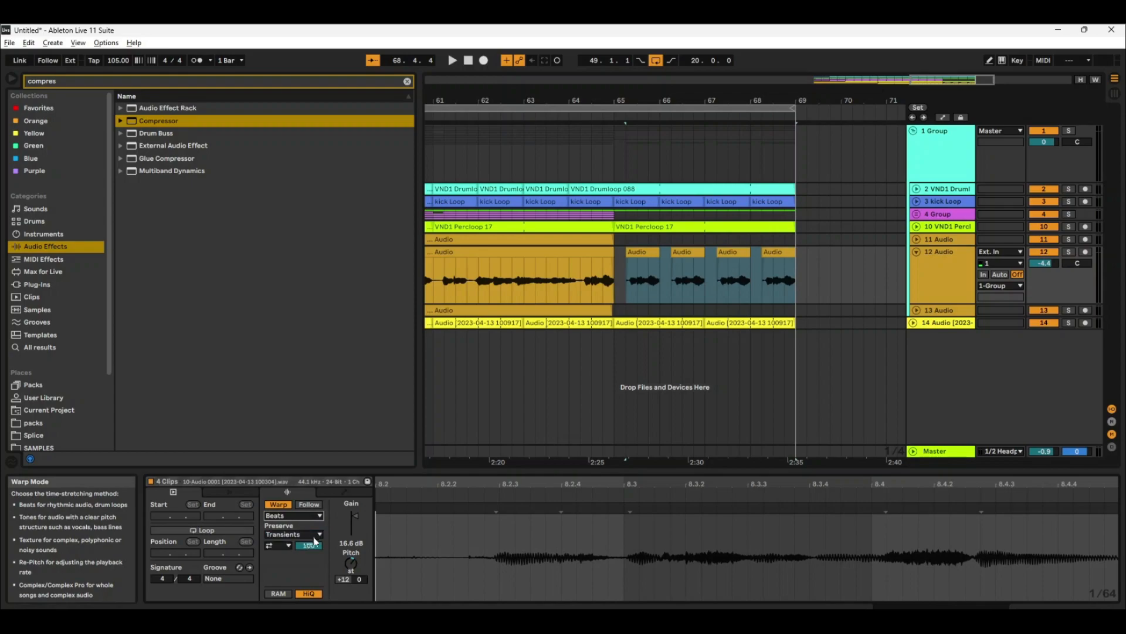
pyautogui.click(279, 545)
pyautogui.click(280, 543)
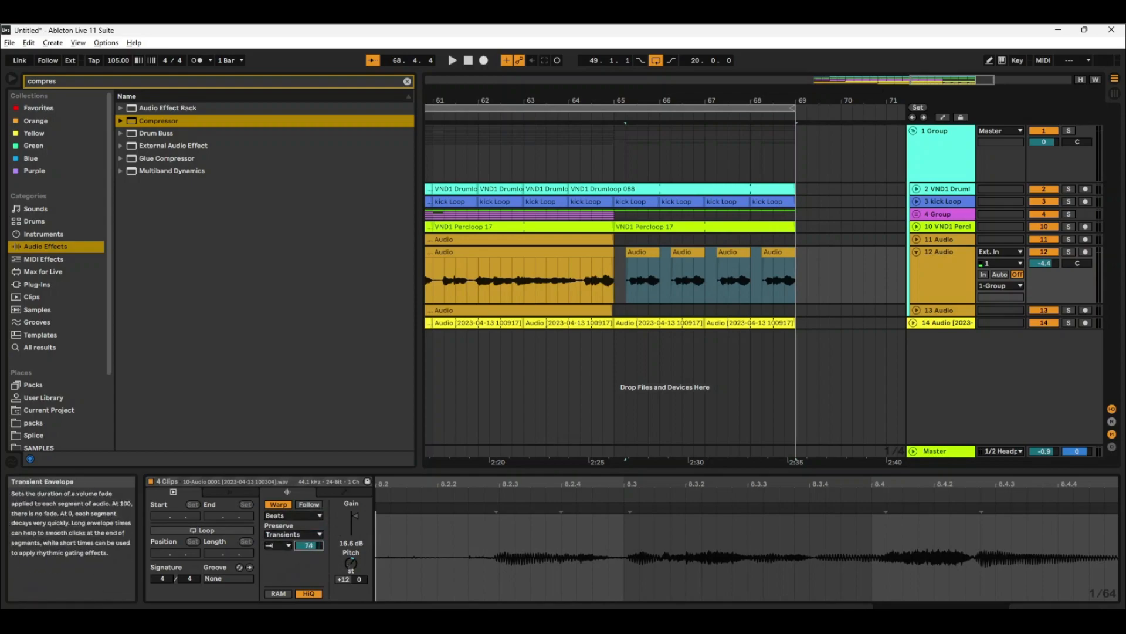
pyautogui.click(550, 113)
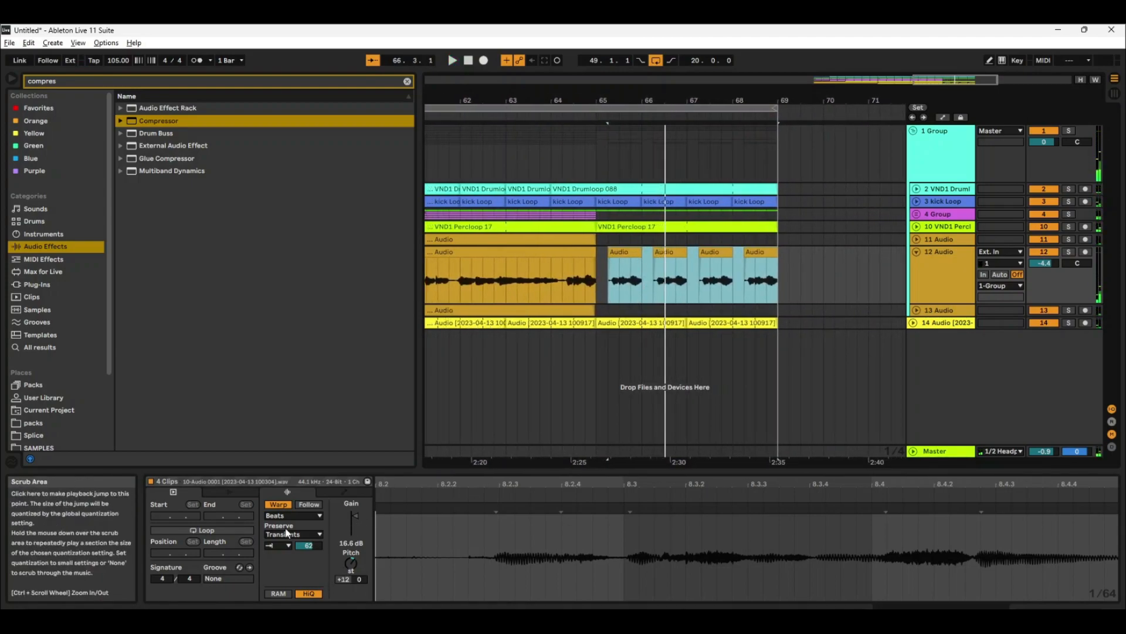
pyautogui.moveTo(298, 547); pyautogui.dragTo(298, 536)
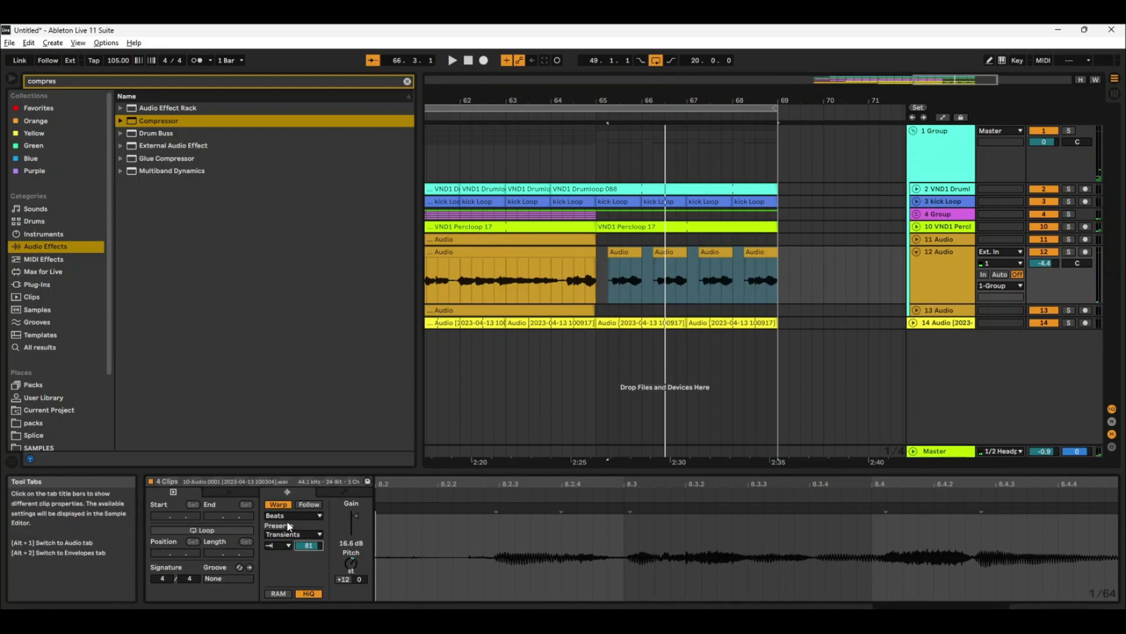
pyautogui.click(291, 516)
pyautogui.click(295, 576)
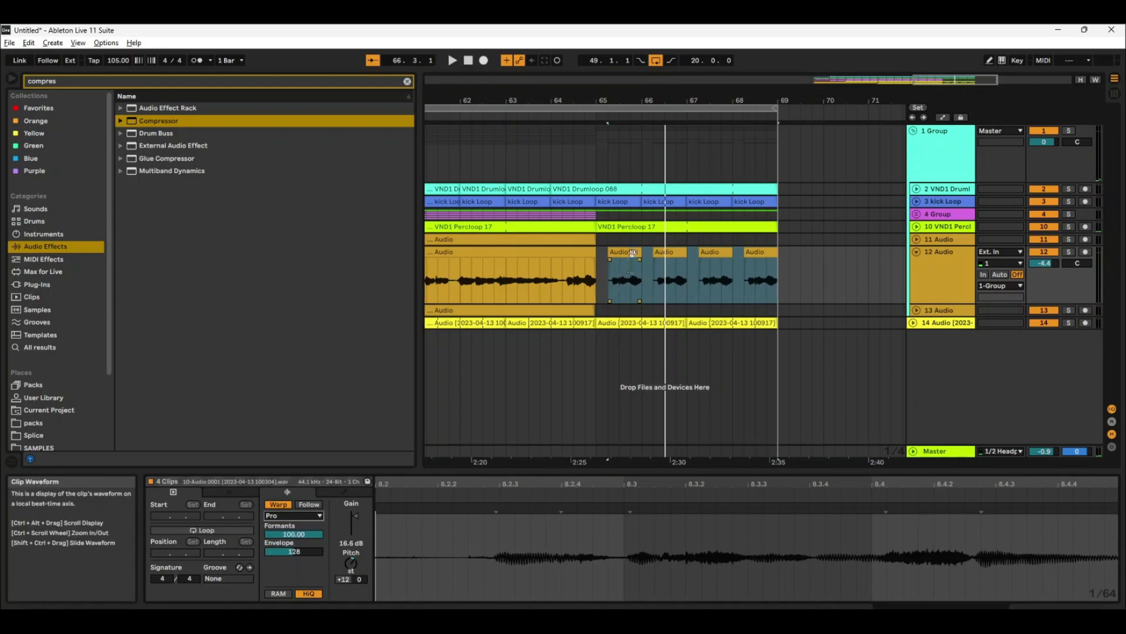
# Step: Play the section with the short clips and display the Delay device's automation on track 12
pyautogui.click(610, 282)
pyautogui.press('space')
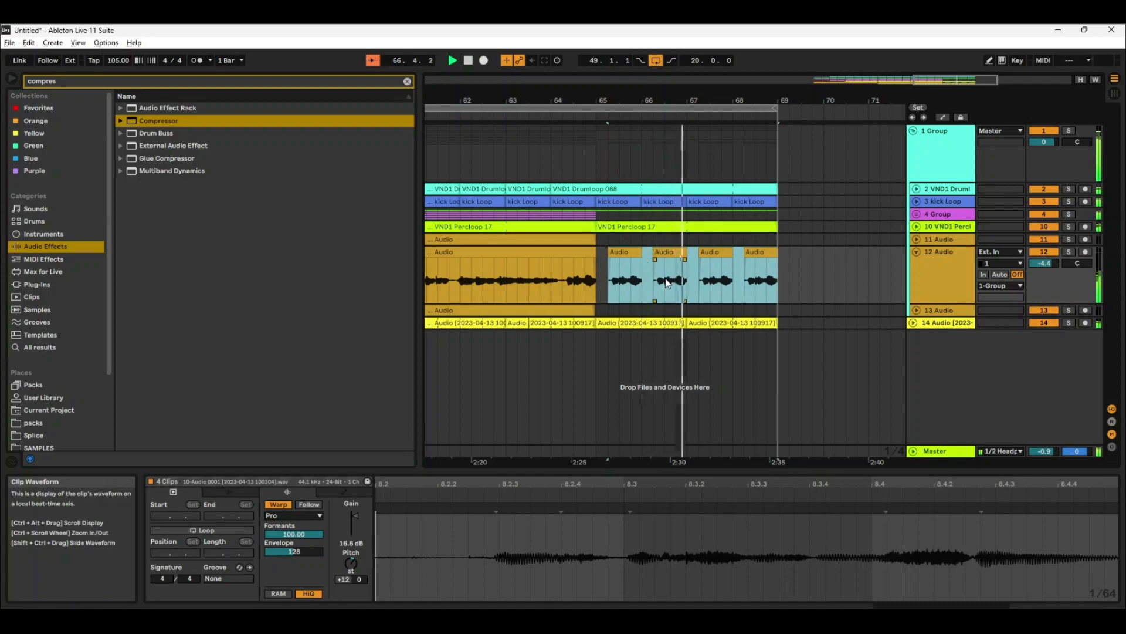
pyautogui.click(959, 267)
pyautogui.press('a')
pyautogui.click(941, 264)
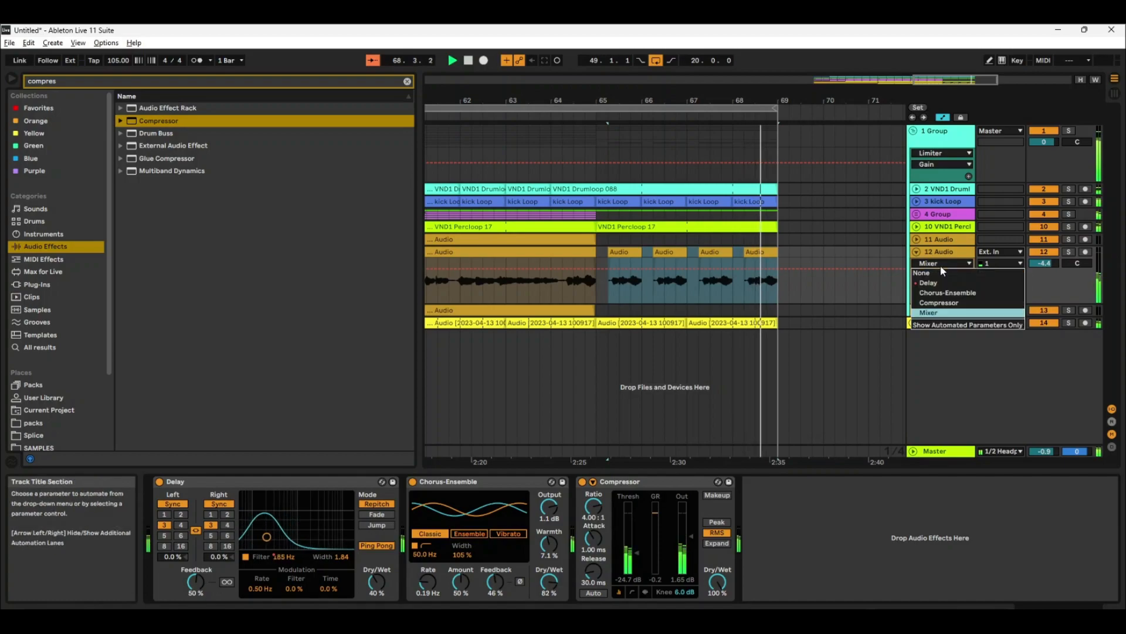
pyautogui.click(947, 293)
pyautogui.click(939, 264)
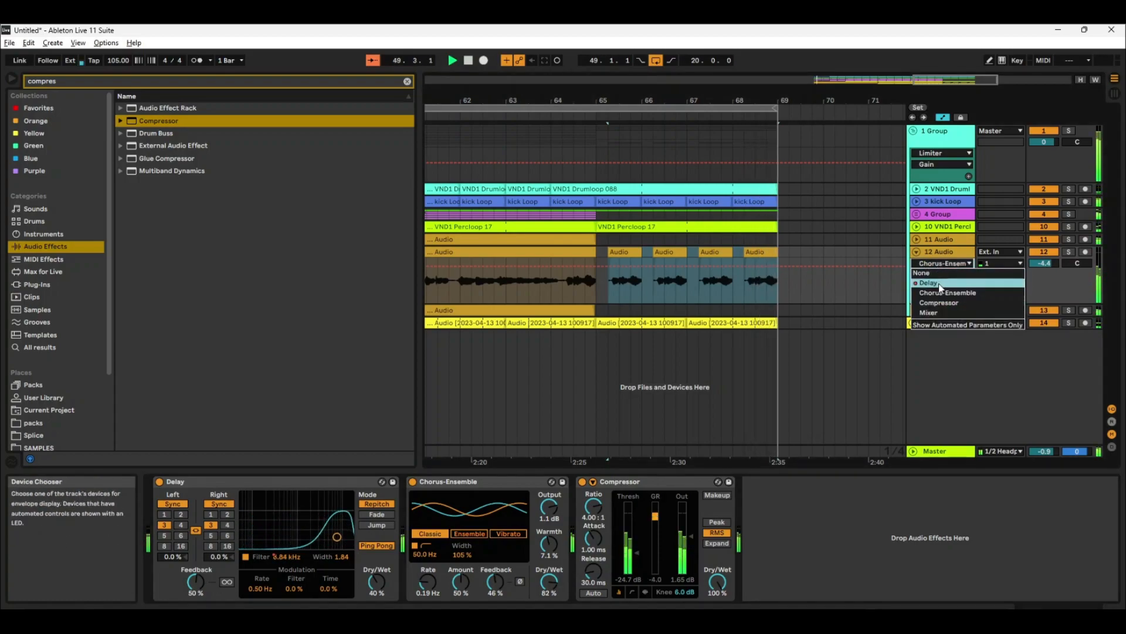
pyautogui.click(929, 283)
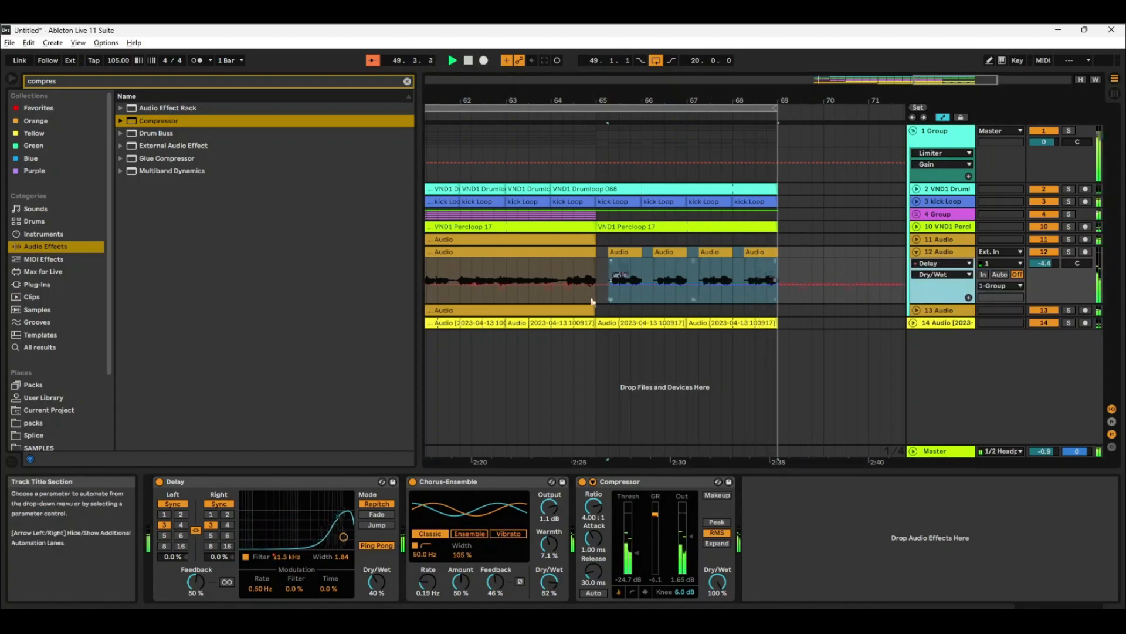
# Step: Automate the Delay's Device On parameter on track 12 to switch the effect off from bar 65
pyautogui.click(936, 275)
pyautogui.click(935, 285)
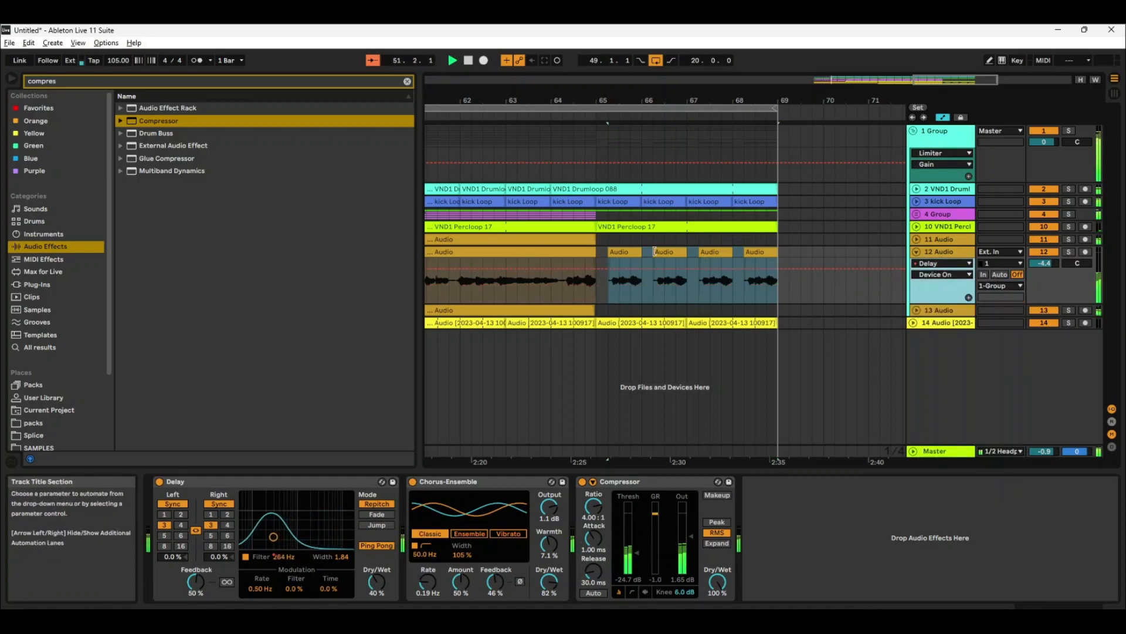
pyautogui.click(596, 270)
pyautogui.moveTo(607, 270); pyautogui.dragTo(598, 287)
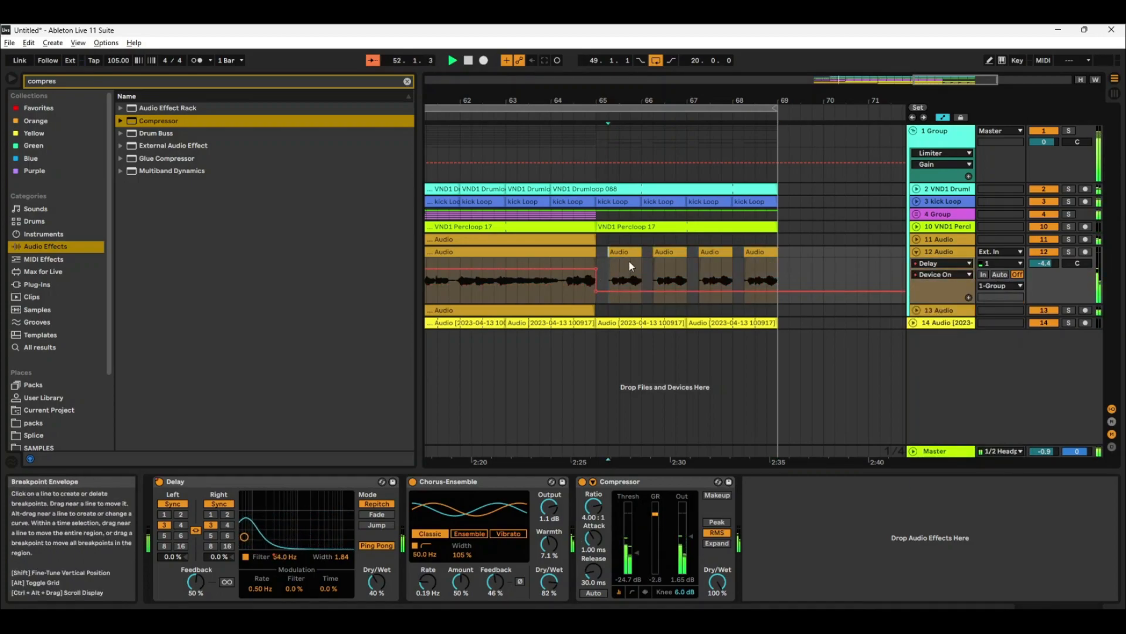
# Step: Play the section with the short clips on track 12 through bars 65 to 68
pyautogui.click(622, 251)
pyautogui.press('space')
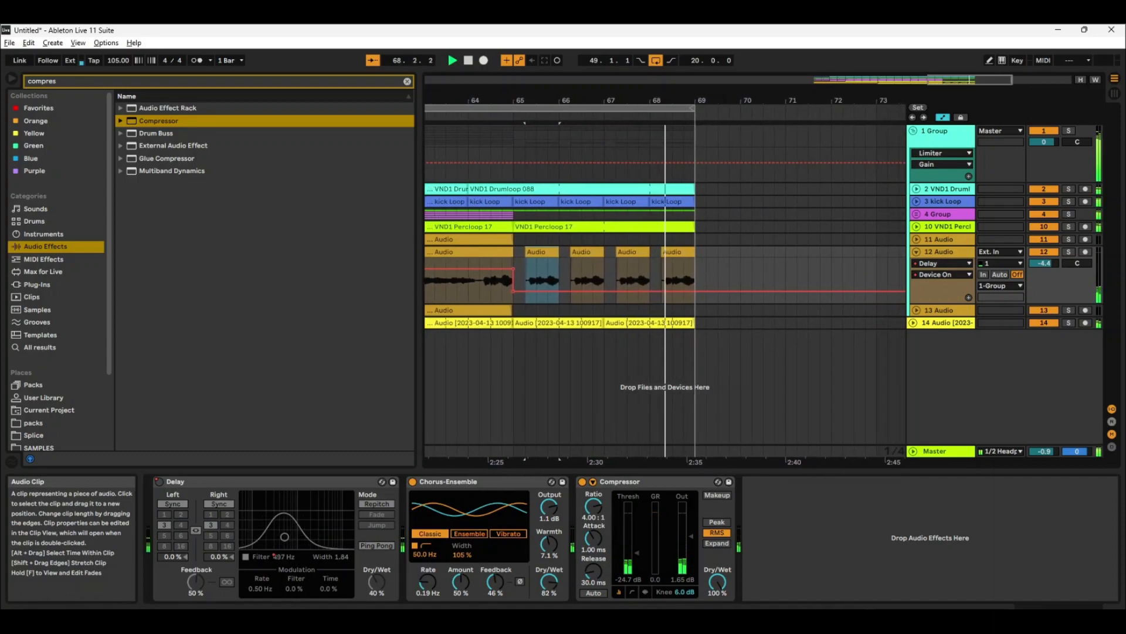
pyautogui.moveTo(604, 95); pyautogui.dragTo(738, 42)
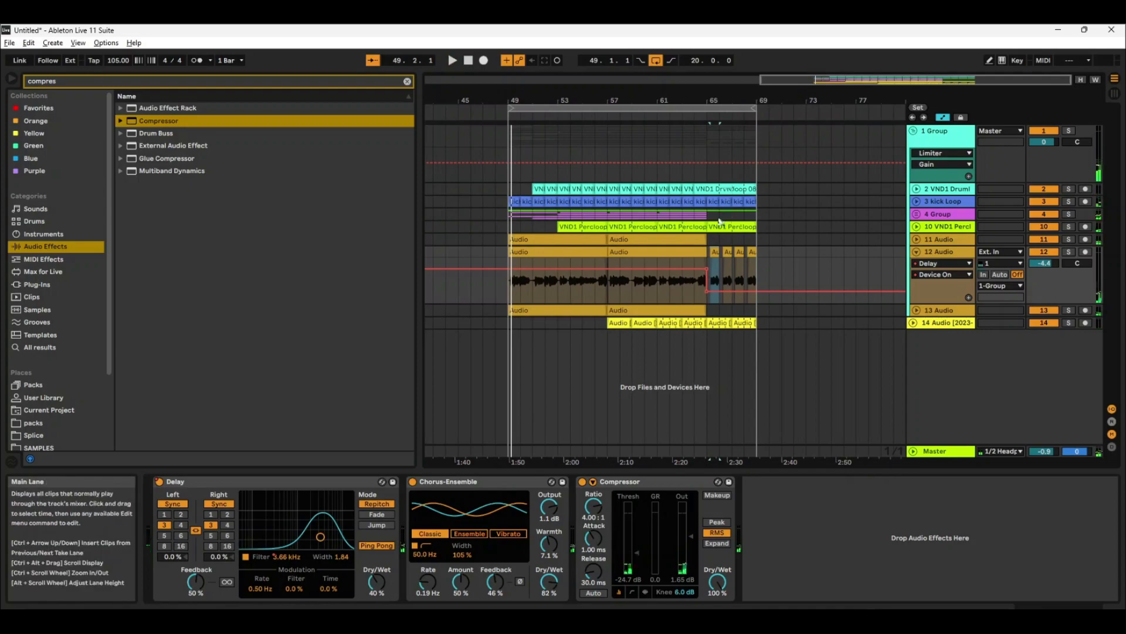
# Step: Loop bars 65 to 68, hide the automation lanes, and copy the looped section's contents on all tracks to bar 45
pyautogui.click(722, 247)
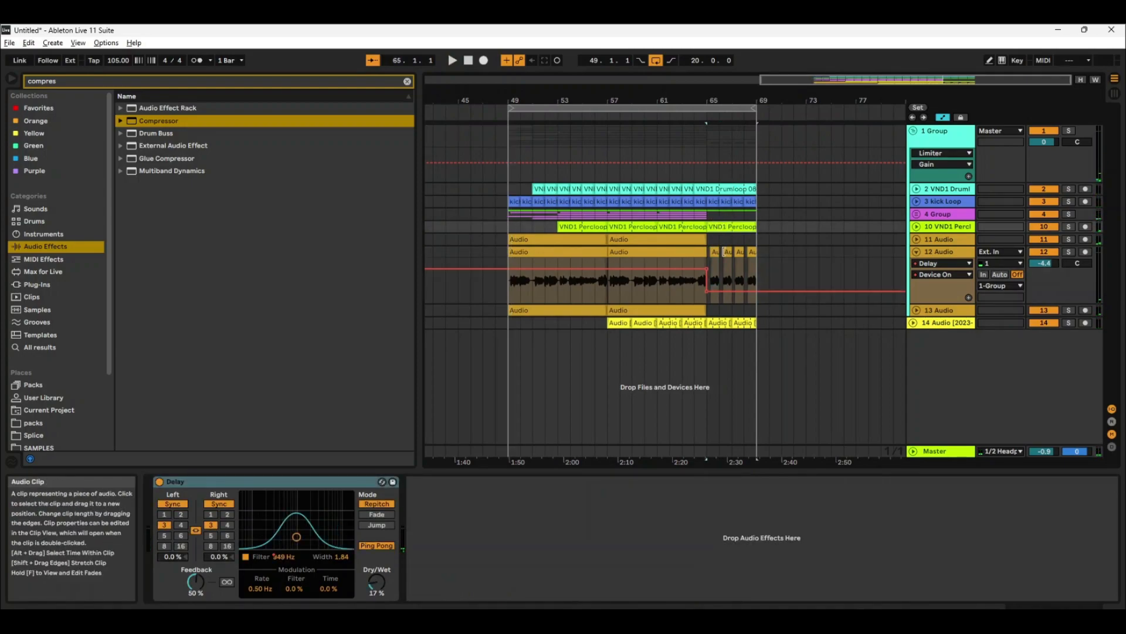
pyautogui.hotkey('ctrl', 'z')
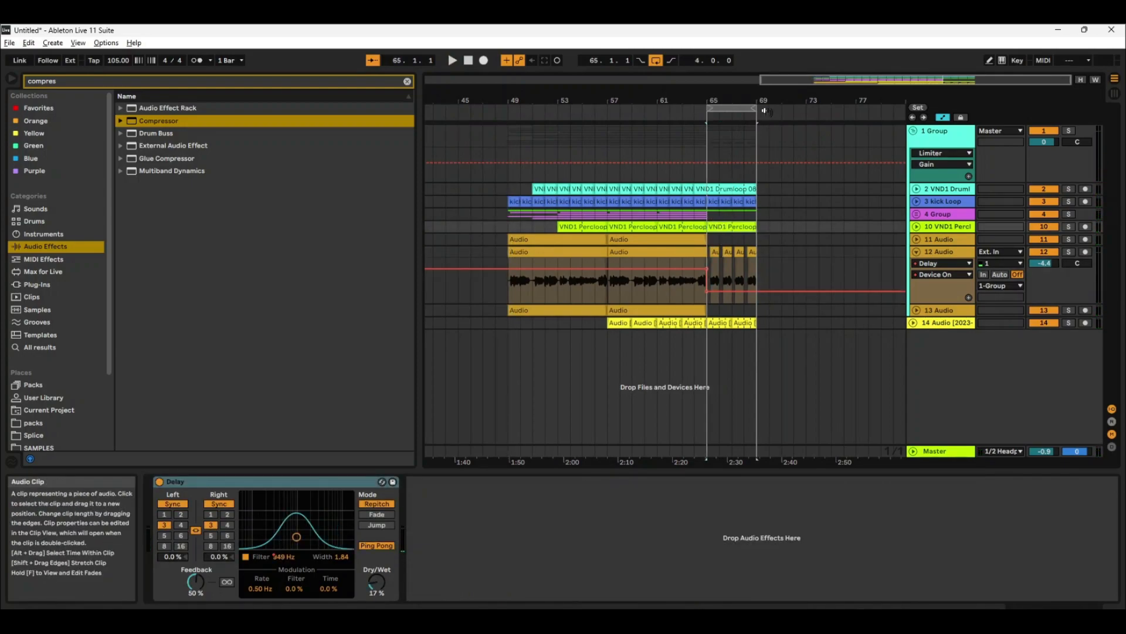
pyautogui.press('a')
pyautogui.click(731, 109)
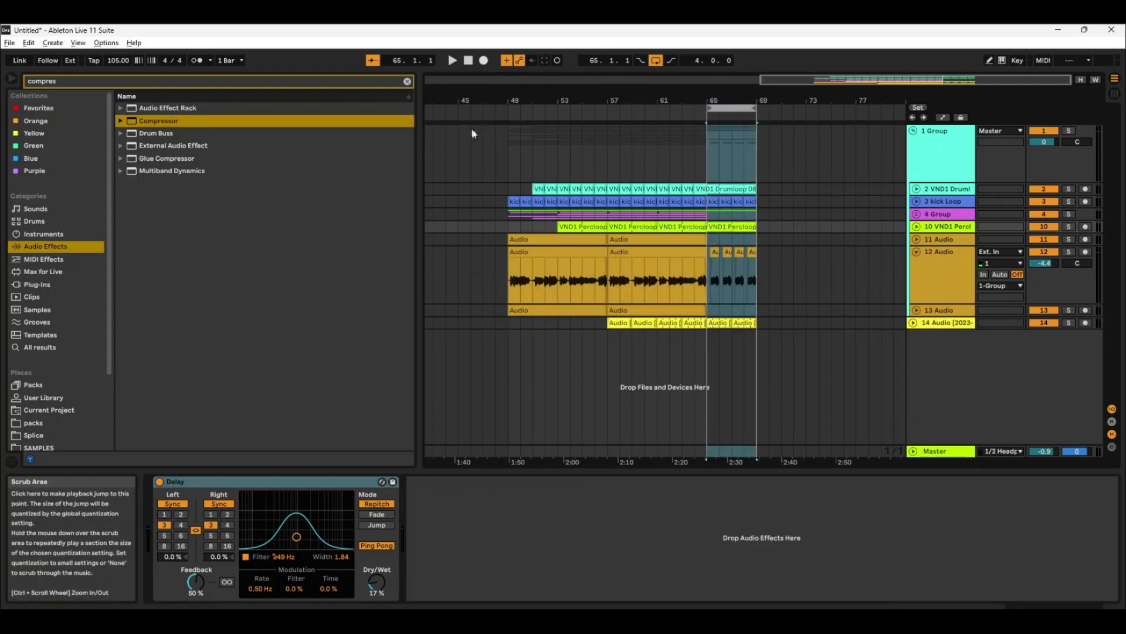
pyautogui.click(459, 141)
pyautogui.hotkey('ctrl', 'v')
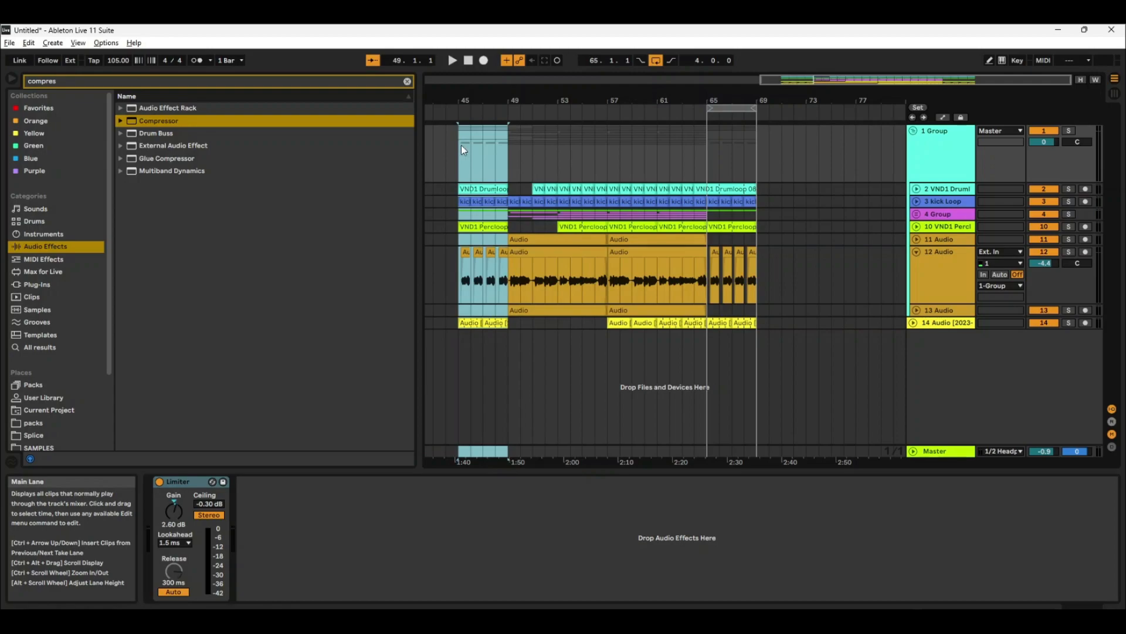
# Step: Delete the copied drum loop clips in bars 45 to 48 on track 2 and play from bar 45
pyautogui.click(471, 322)
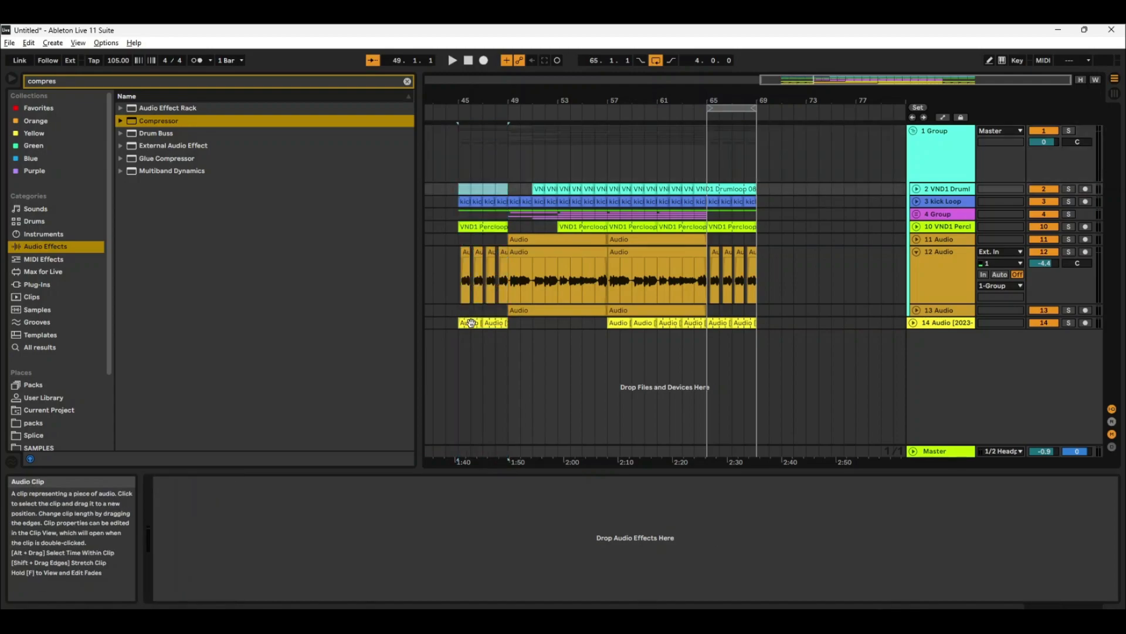
pyautogui.click(470, 189)
pyautogui.press('Delete')
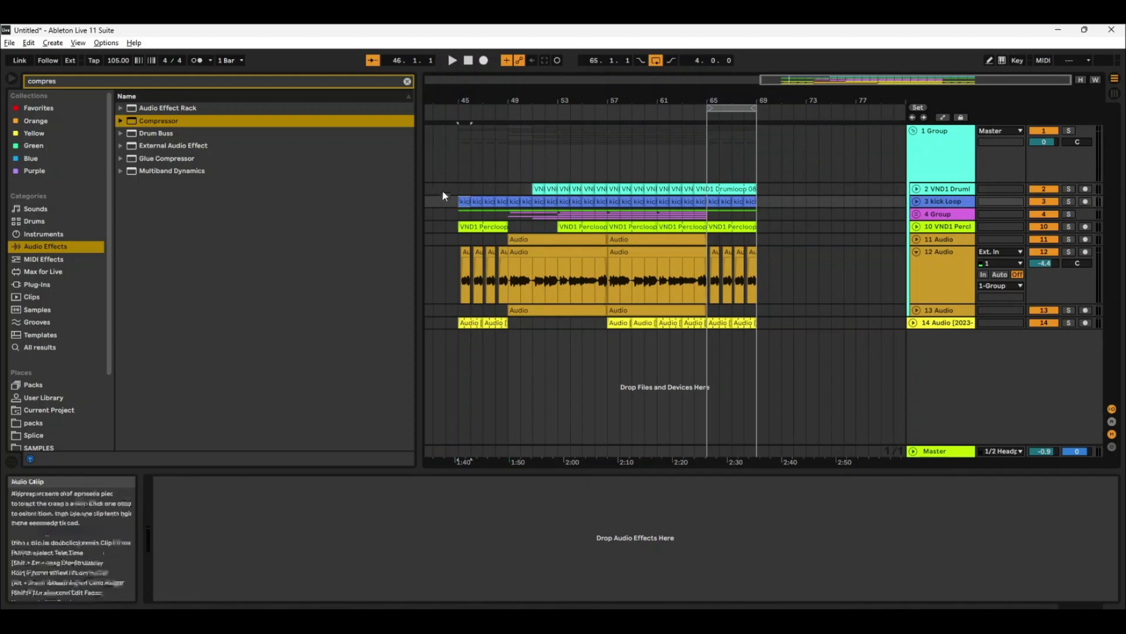
pyautogui.click(462, 189)
pyautogui.press('space')
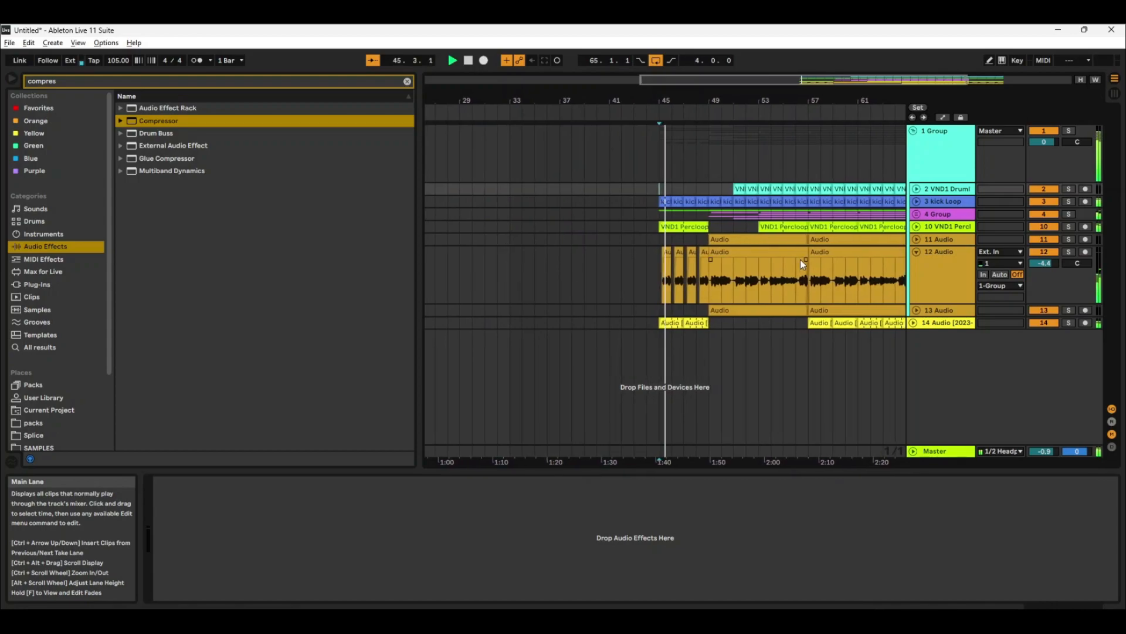
pyautogui.moveTo(678, 101); pyautogui.dragTo(628, 133)
pyautogui.press('space')
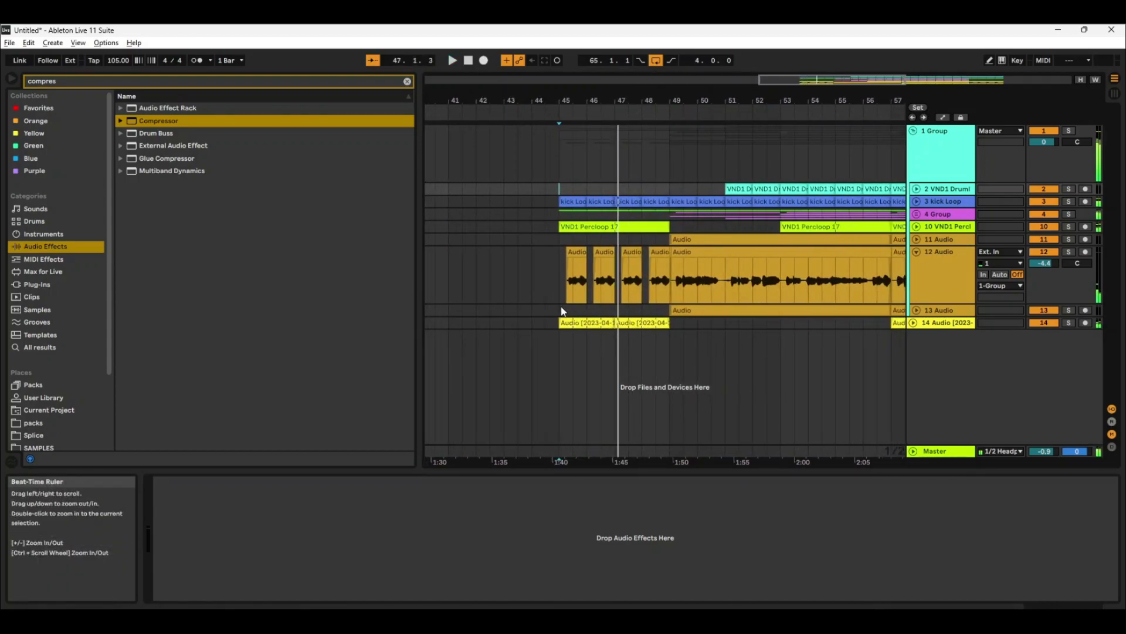
# Step: Copy the first short clip on track 12, including its leading gap, from bar 45 to bar 44
pyautogui.click(584, 297)
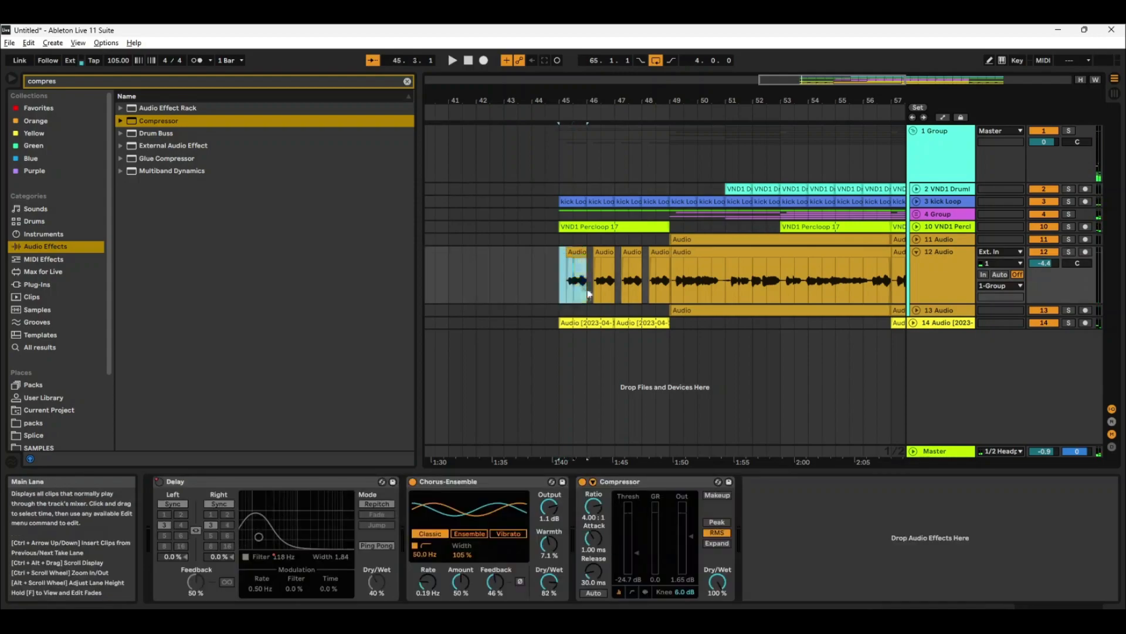
pyautogui.moveTo(561, 288); pyautogui.dragTo(589, 286)
pyautogui.click(534, 277)
pyautogui.hotkey('ctrl', 'v')
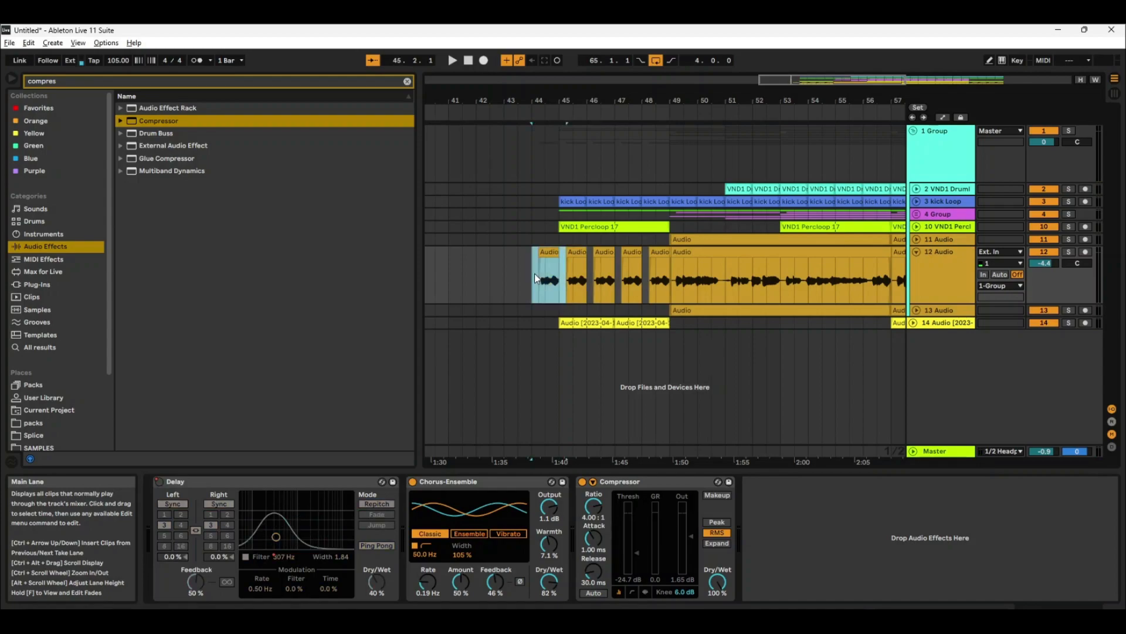
# Step: Try extending the start of track 14's copied audio clip from bar 45 back to bar 44, and play it
pyautogui.click(589, 323)
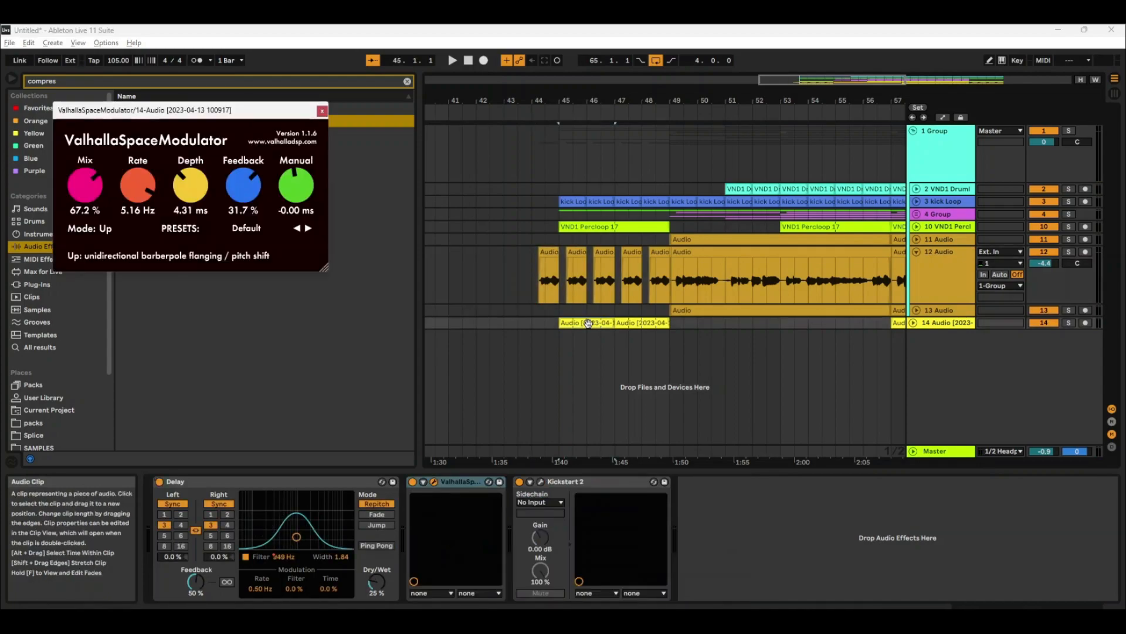
pyautogui.moveTo(560, 322); pyautogui.dragTo(543, 323)
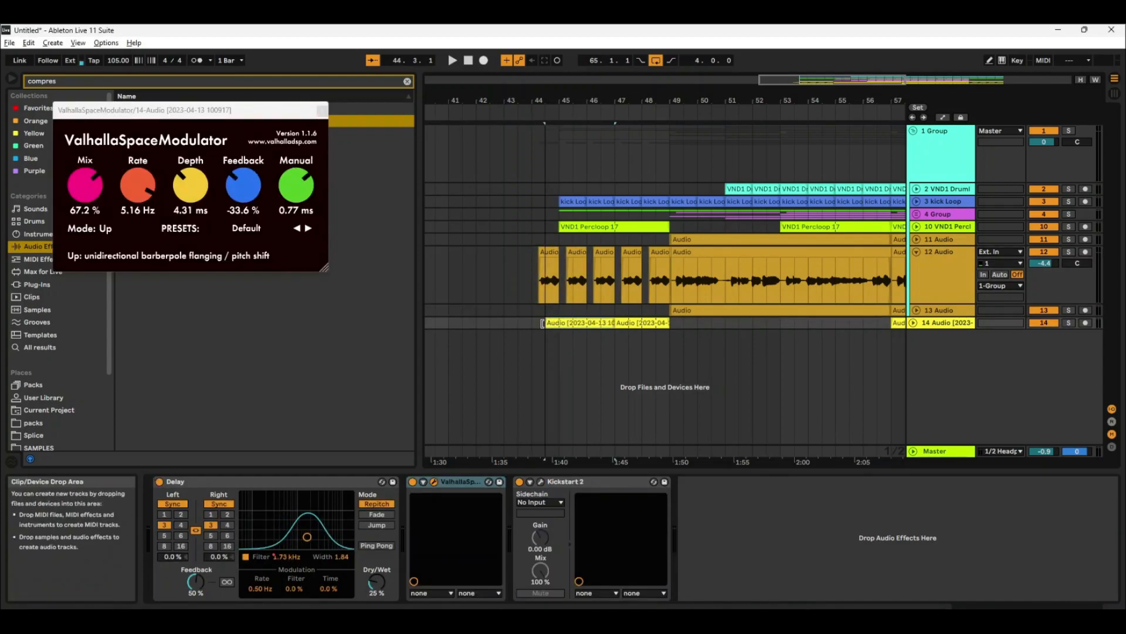
pyautogui.press('space')
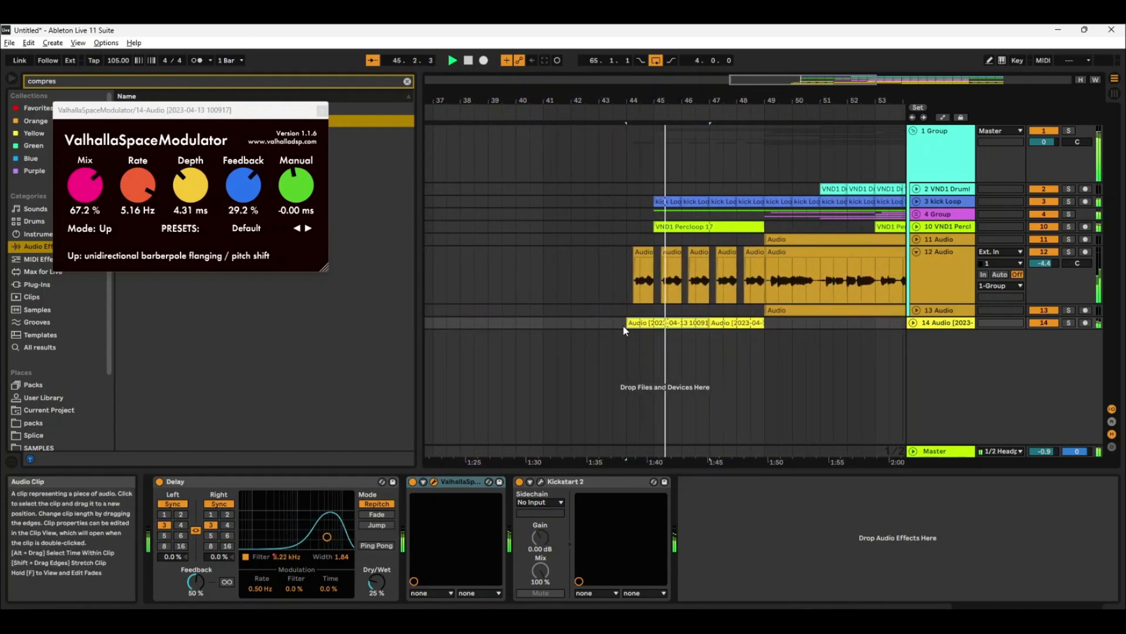
pyautogui.press('space')
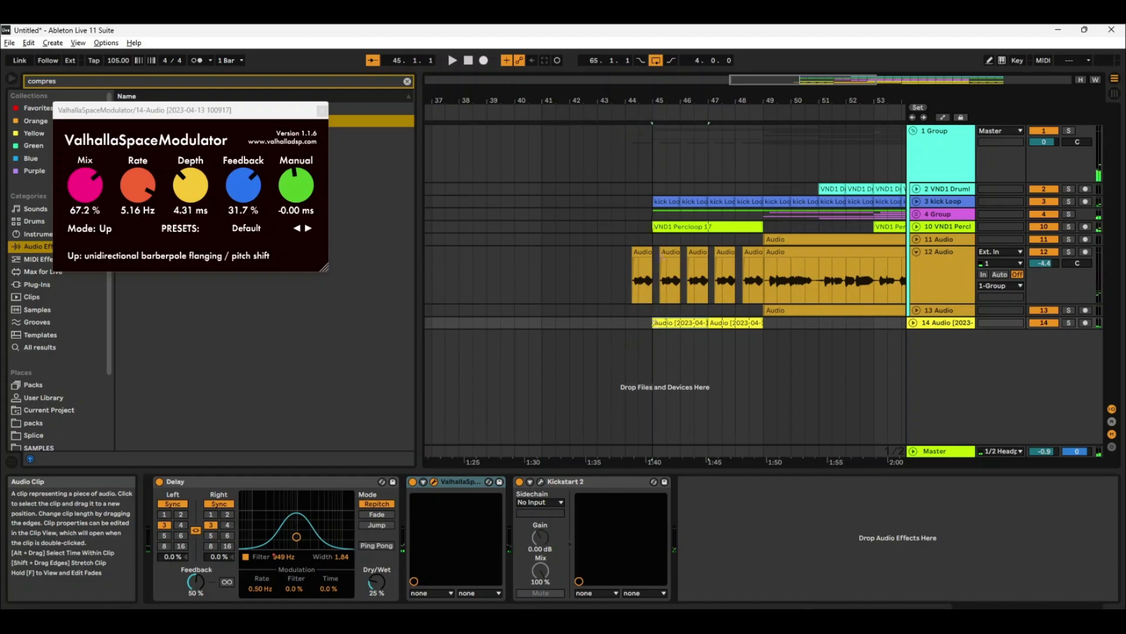
# Step: Delete the copied audio clips in bars 45 to 48 on track 14 and play from the short clip in bar 44
pyautogui.click(645, 249)
pyautogui.click(680, 323)
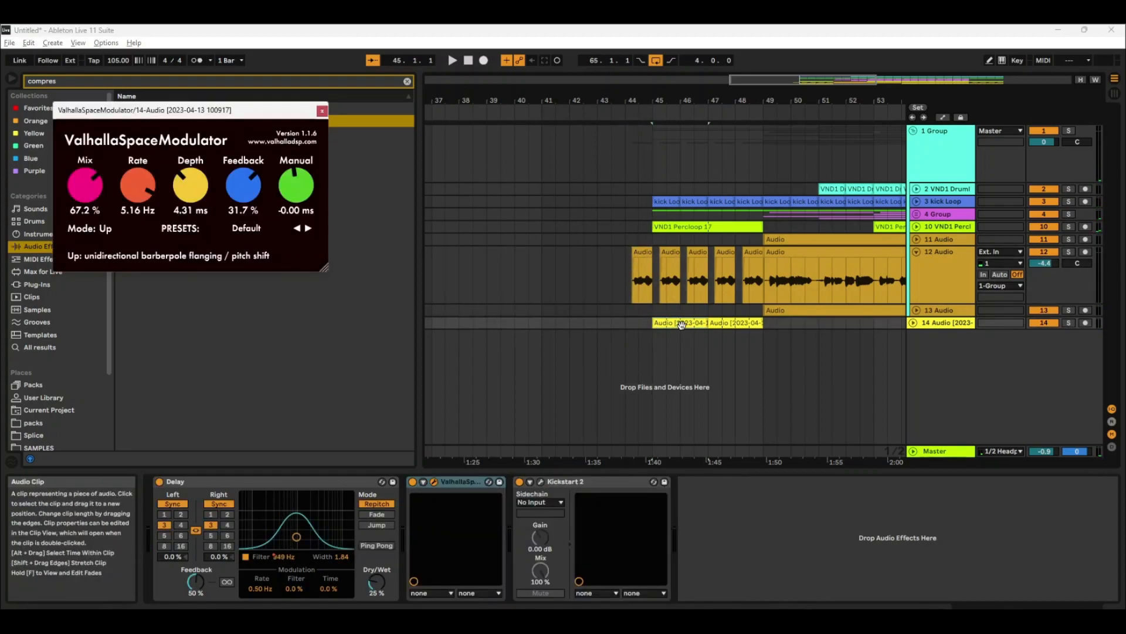
pyautogui.click(689, 322)
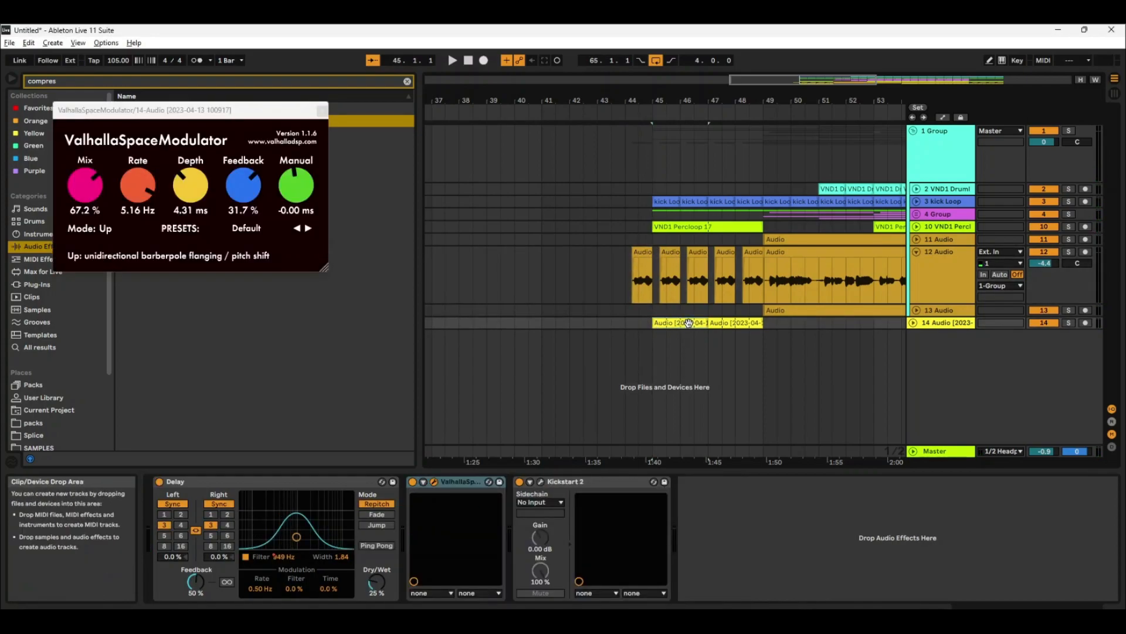
pyautogui.click(689, 323)
pyautogui.click(648, 254)
pyautogui.press('space')
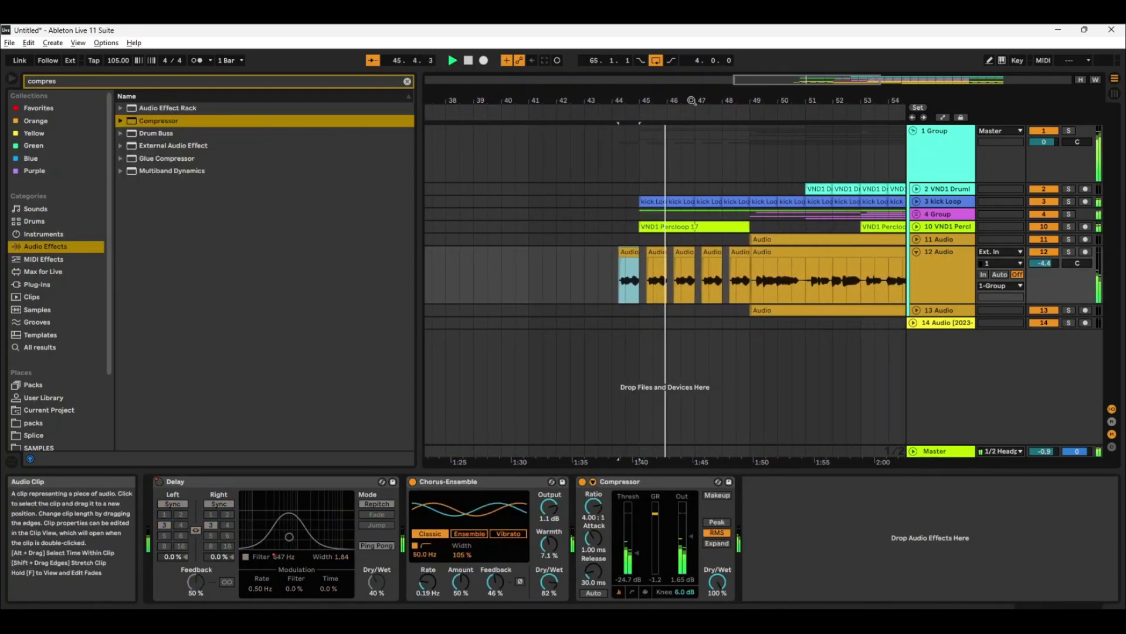
# Step: Extend the loop to cover bars 43 to 68 and deactivate the drum loop clip in bar 51 on track 2
pyautogui.moveTo(539, 103); pyautogui.dragTo(540, 69)
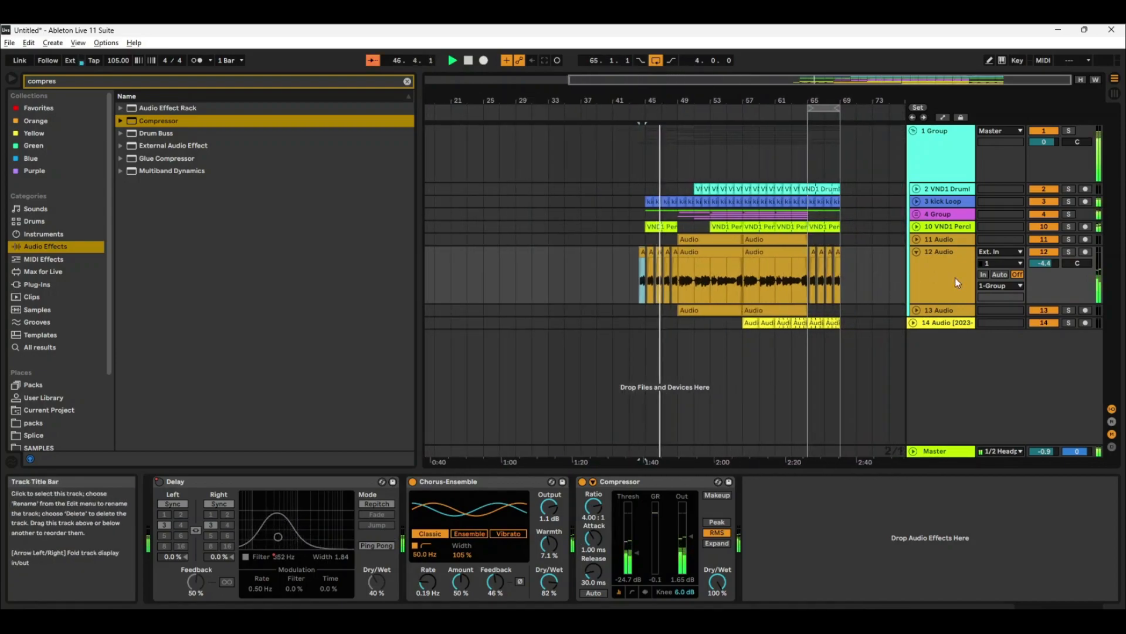
pyautogui.moveTo(809, 108); pyautogui.dragTo(633, 147)
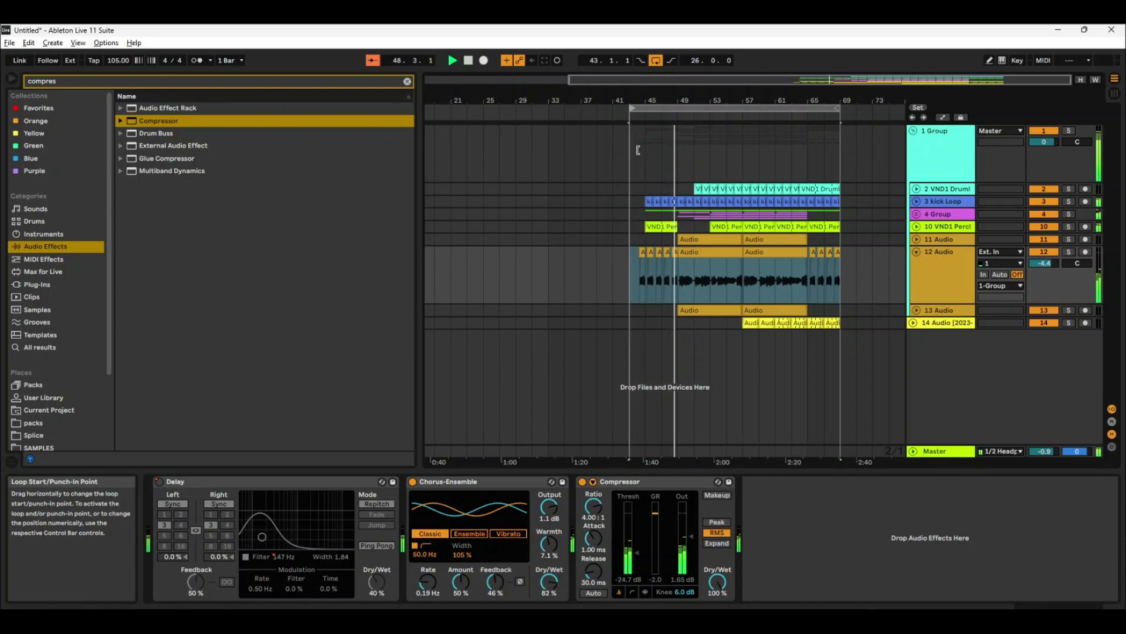
pyautogui.moveTo(708, 101); pyautogui.dragTo(730, 162)
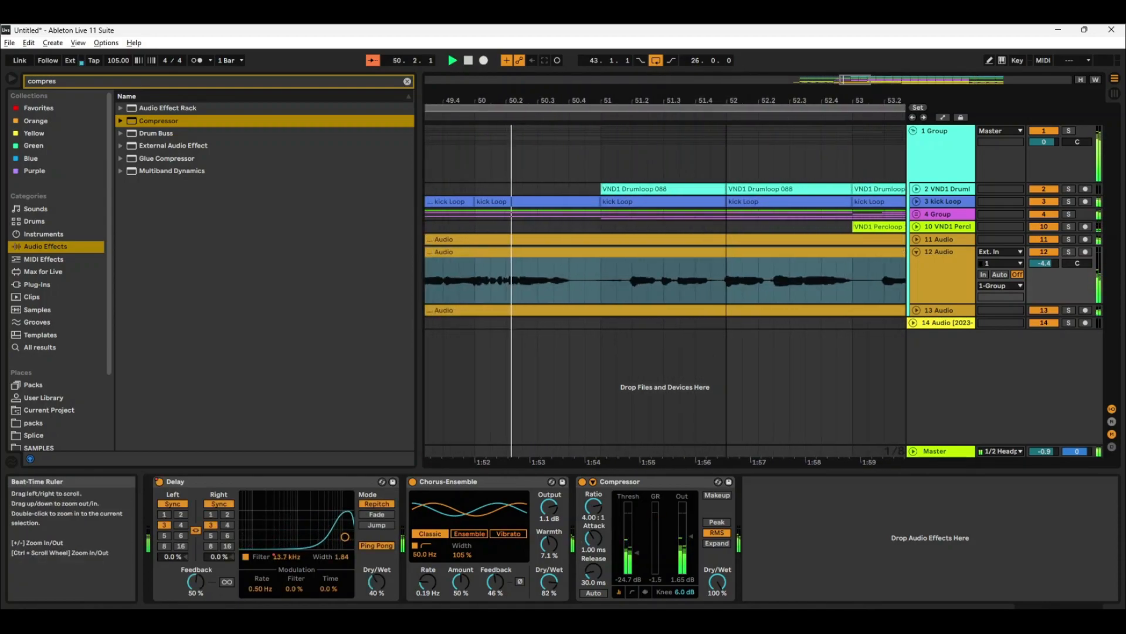
pyautogui.click(648, 199)
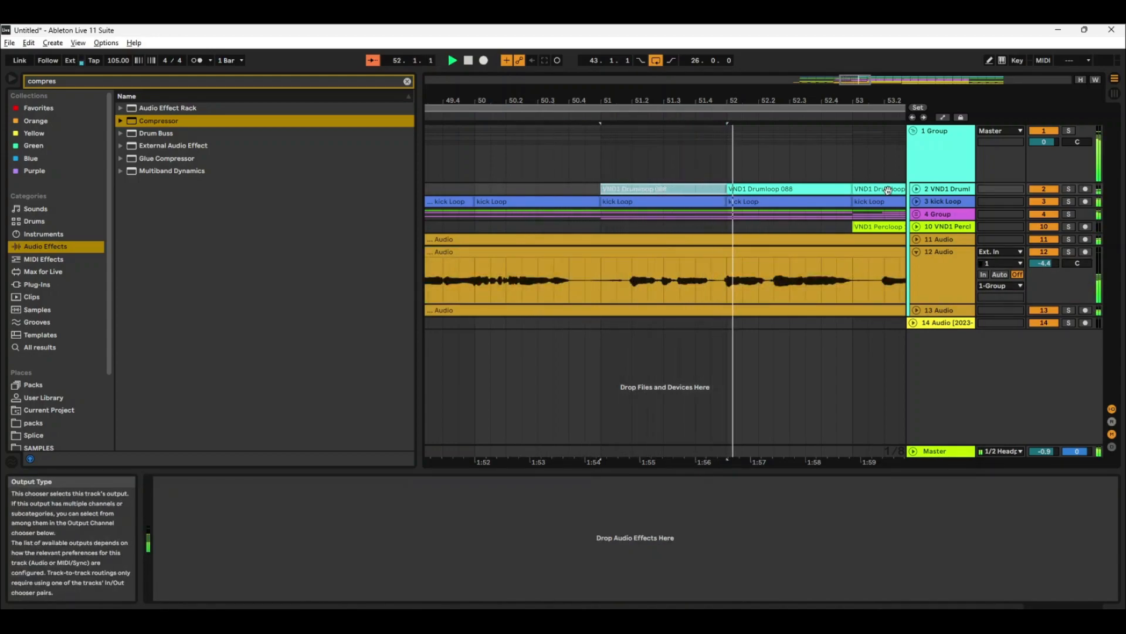
pyautogui.moveTo(847, 109); pyautogui.dragTo(674, 112)
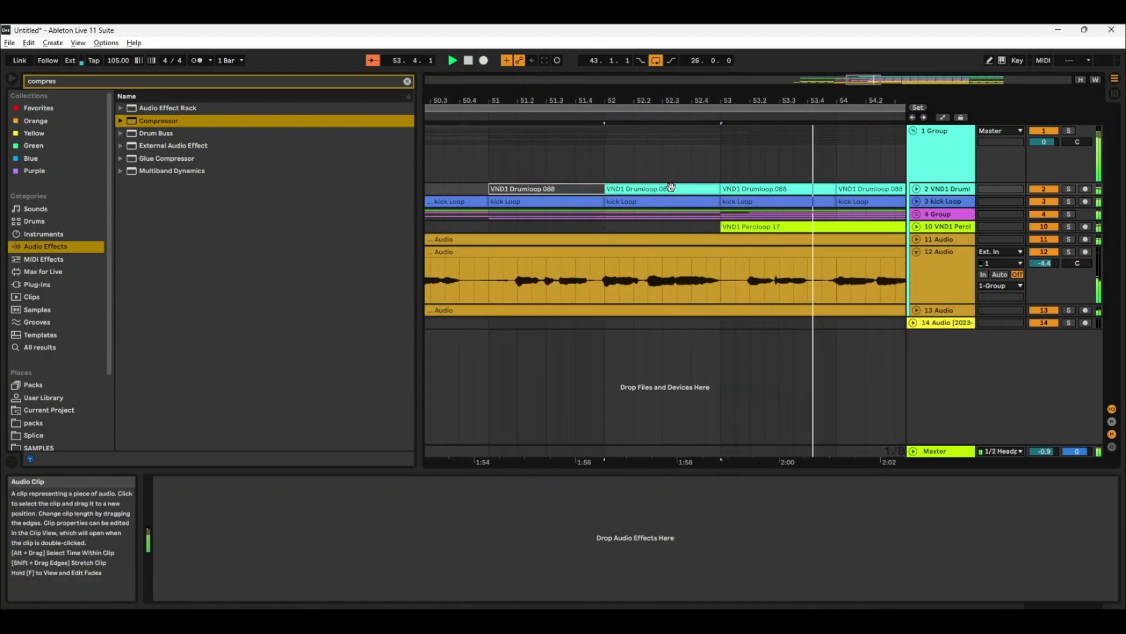
# Step: Clear the last beat before bar 57 on tracks 1 to 11 and trim track 13's clip to end at 56.4
pyautogui.moveTo(874, 106); pyautogui.dragTo(620, 250)
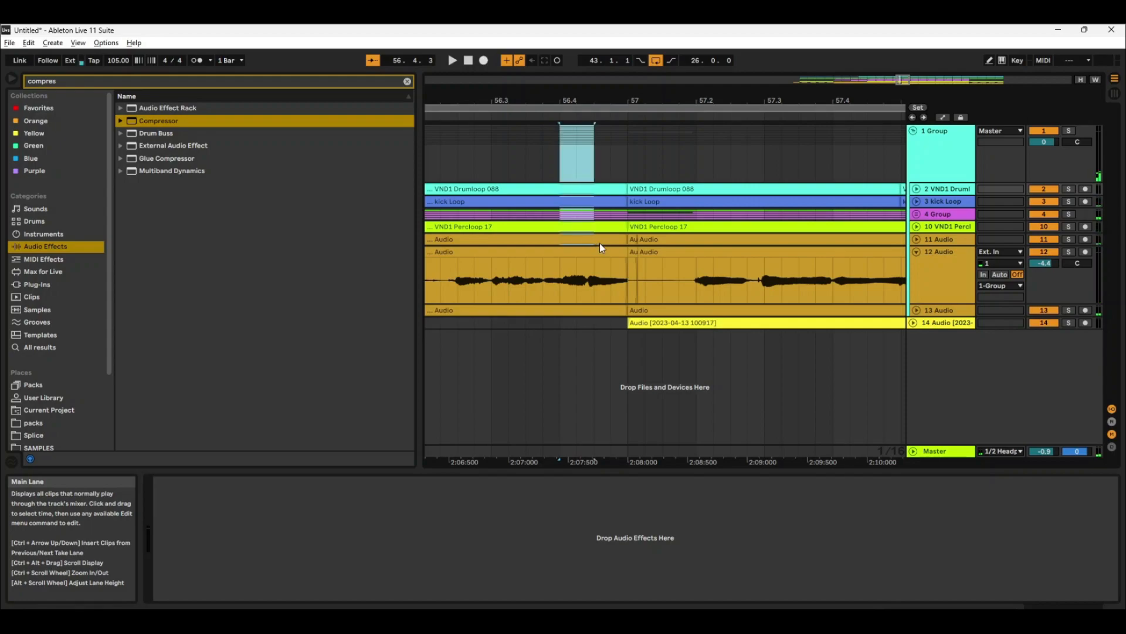
pyautogui.click(625, 238)
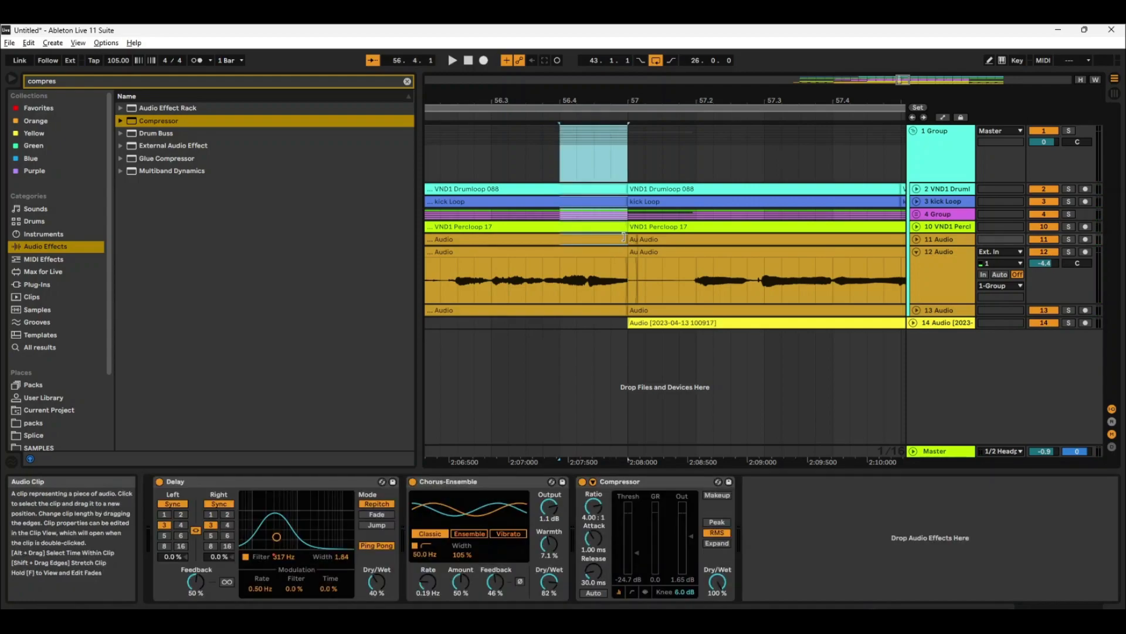
pyautogui.press('Delete')
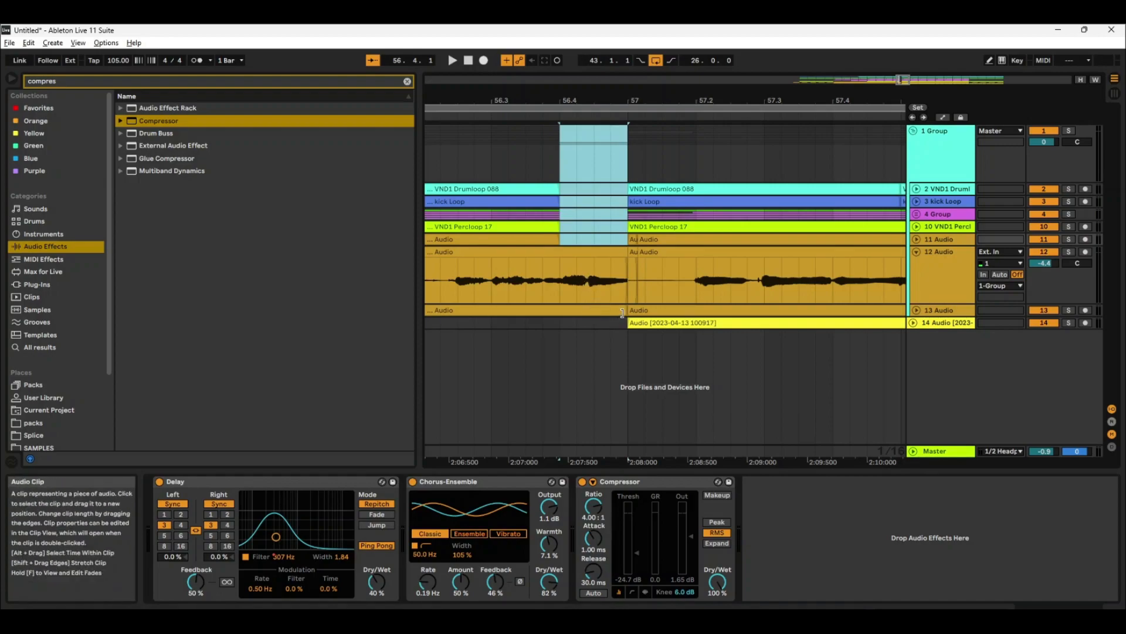
pyautogui.moveTo(626, 311); pyautogui.dragTo(593, 319)
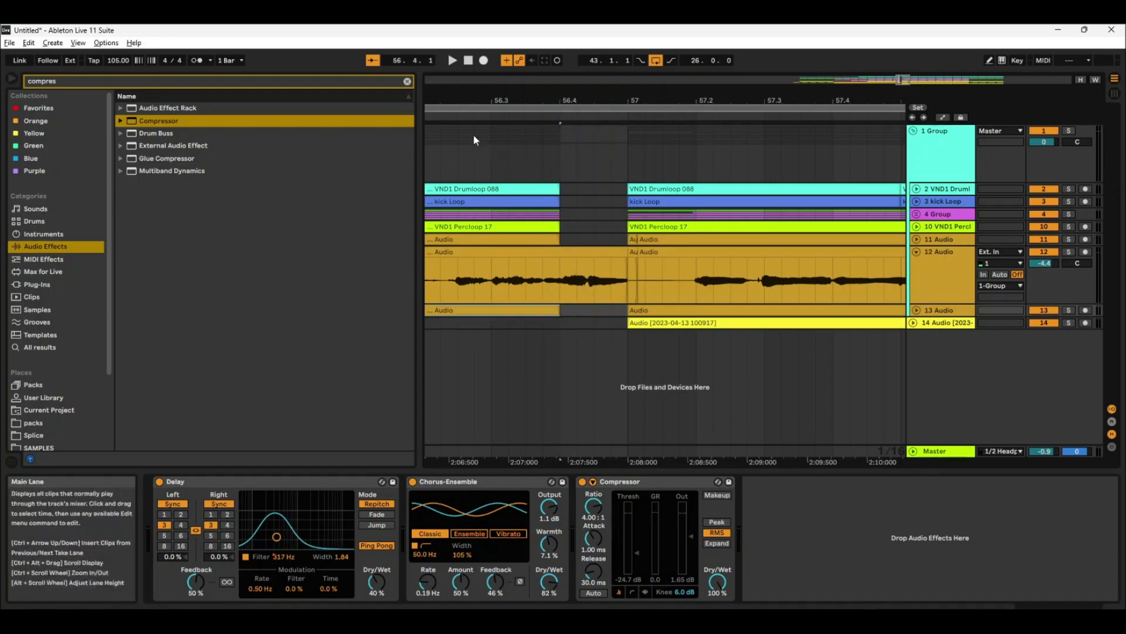
# Step: Play across the gap before bar 57 and set track 12's volume to -5.7 dB
pyautogui.click(426, 115)
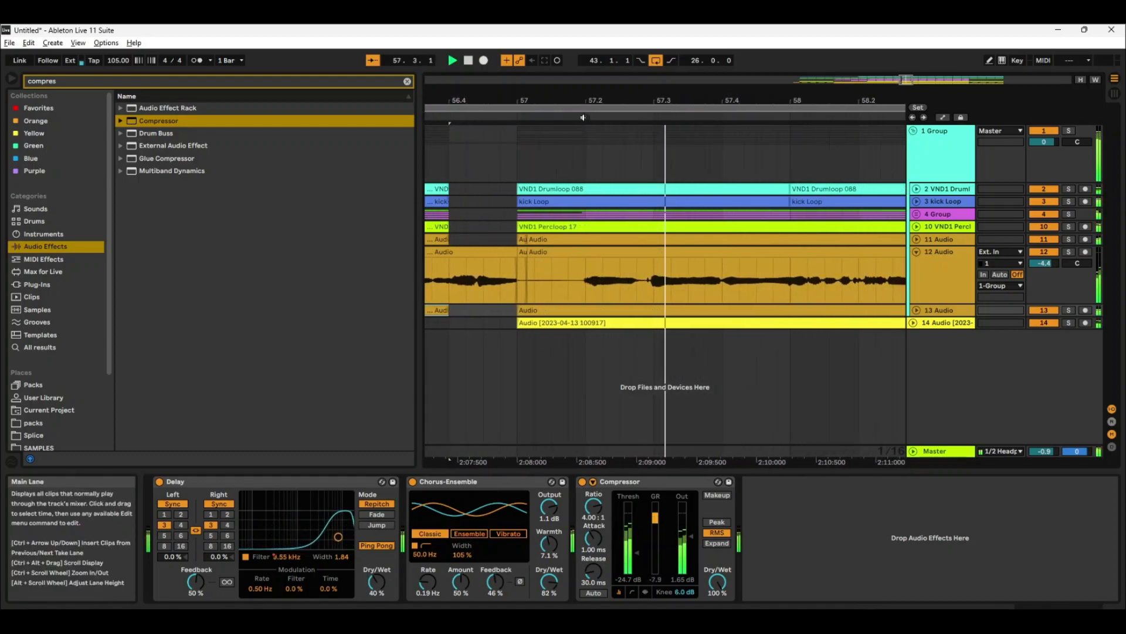
pyautogui.moveTo(589, 100); pyautogui.dragTo(723, 97)
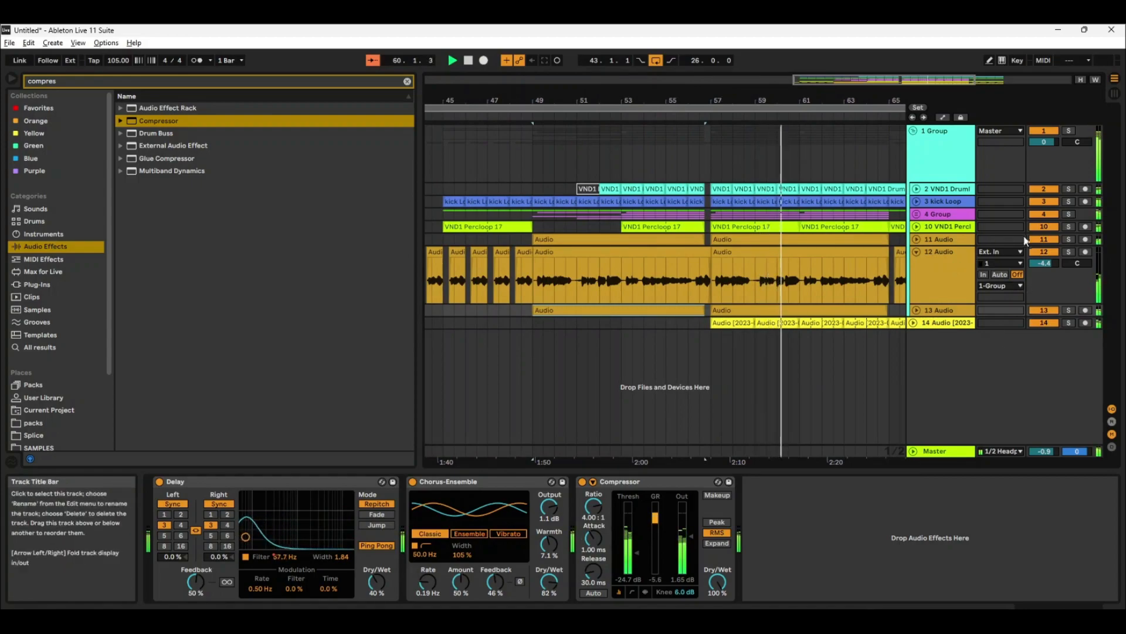
pyautogui.moveTo(1043, 264); pyautogui.dragTo(1044, 273)
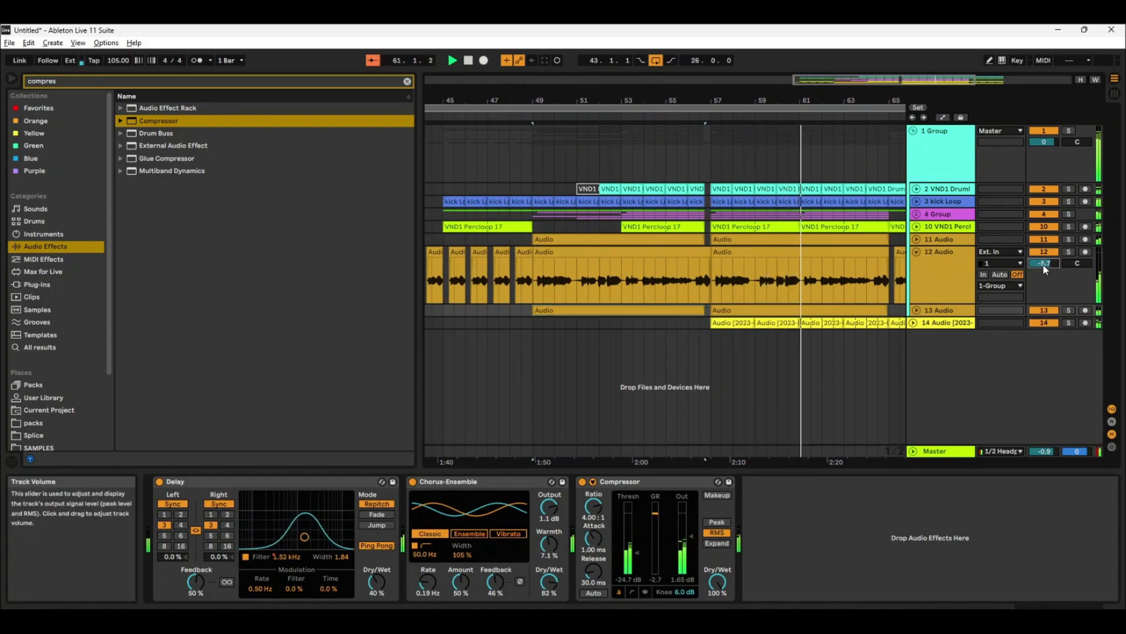
# Step: Unfold track 11, set the pitch of its audio clip starting at bar 57 to 0 semitones, and play from there
pyautogui.click(916, 238)
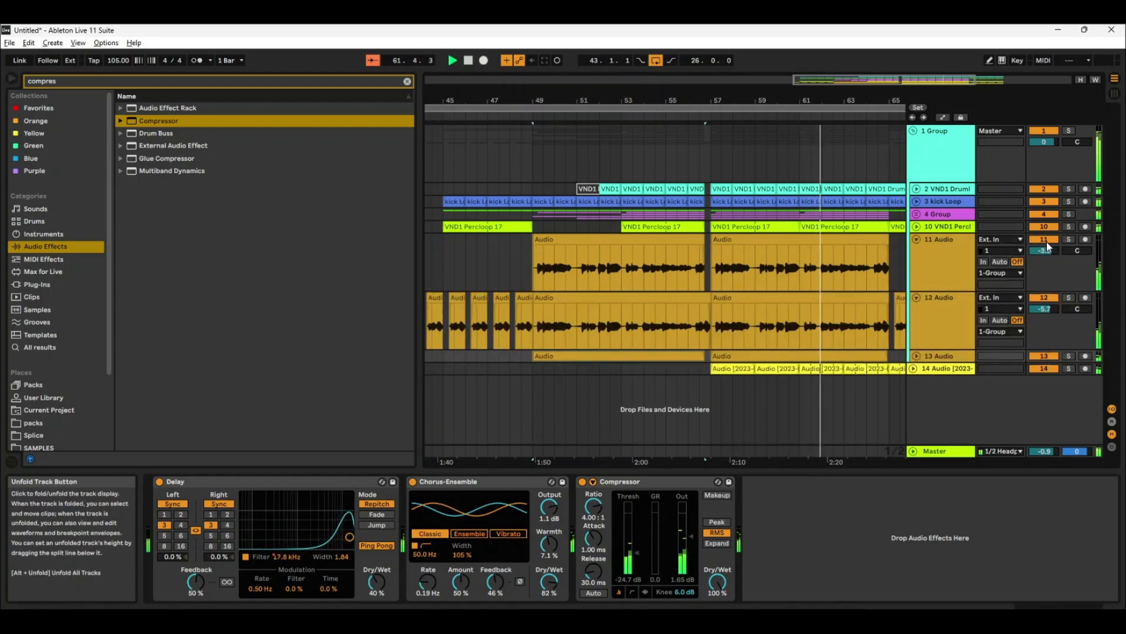
pyautogui.click(666, 239)
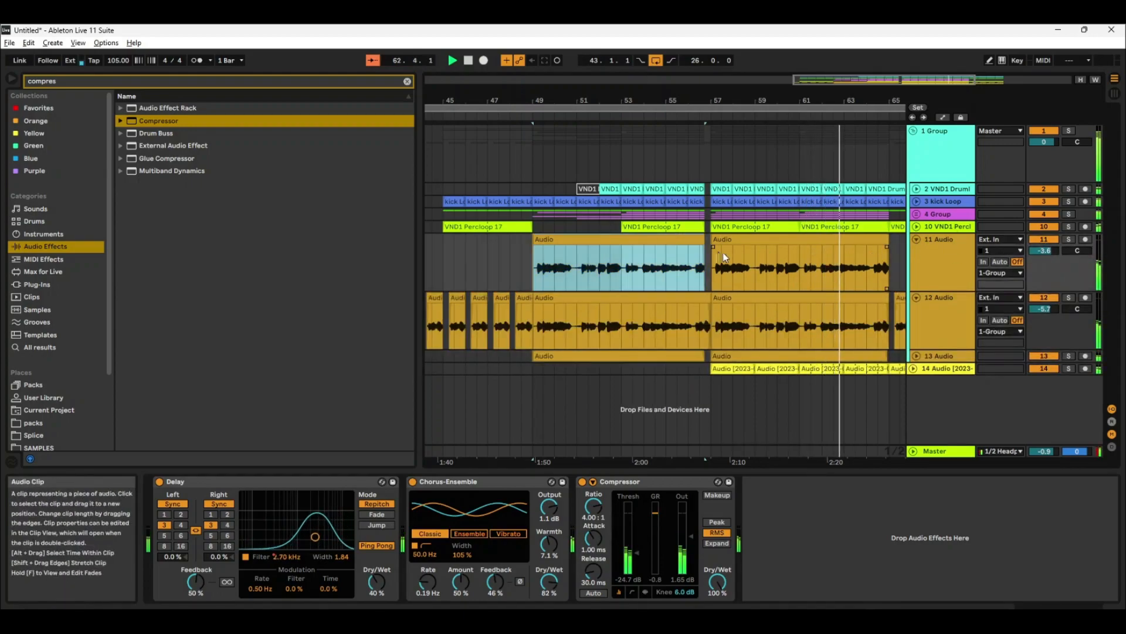
pyautogui.click(731, 240)
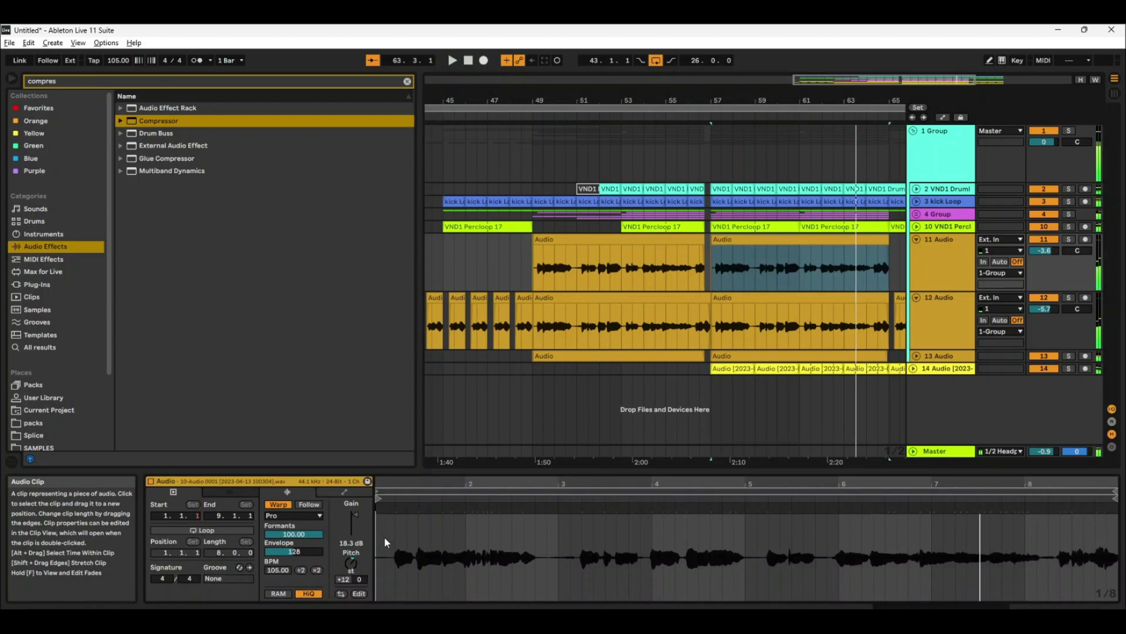
pyautogui.click(733, 241)
pyautogui.press('space')
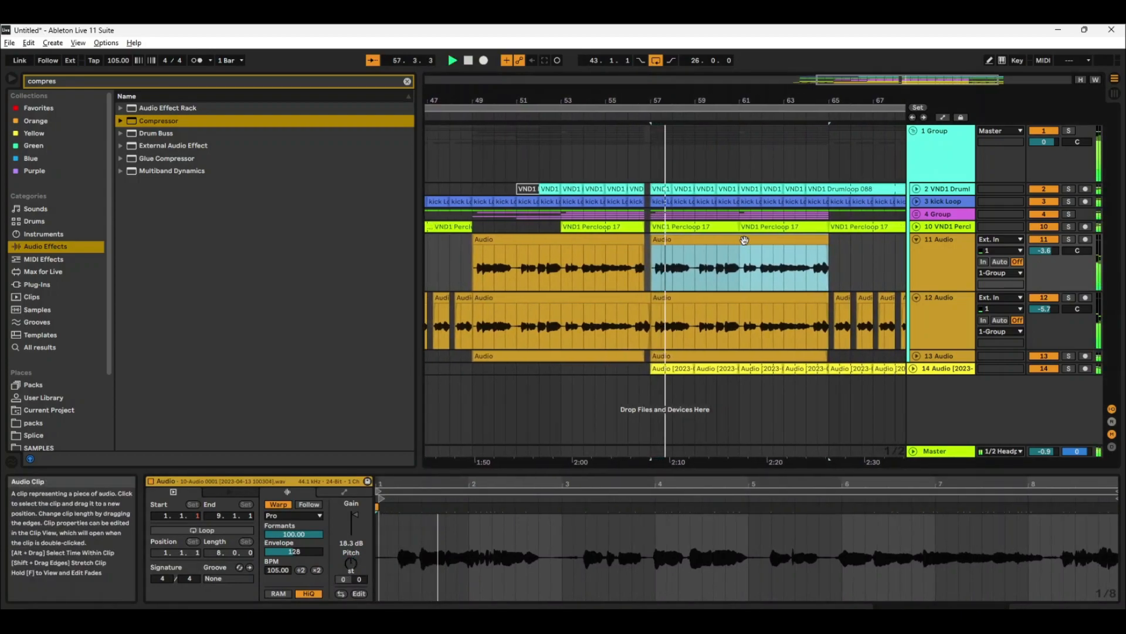
# Step: Compare track 11 from around bar 50 with and without Chorus-Ensemble, then set that effect's Dry/Wet to 14%
pyautogui.click(596, 237)
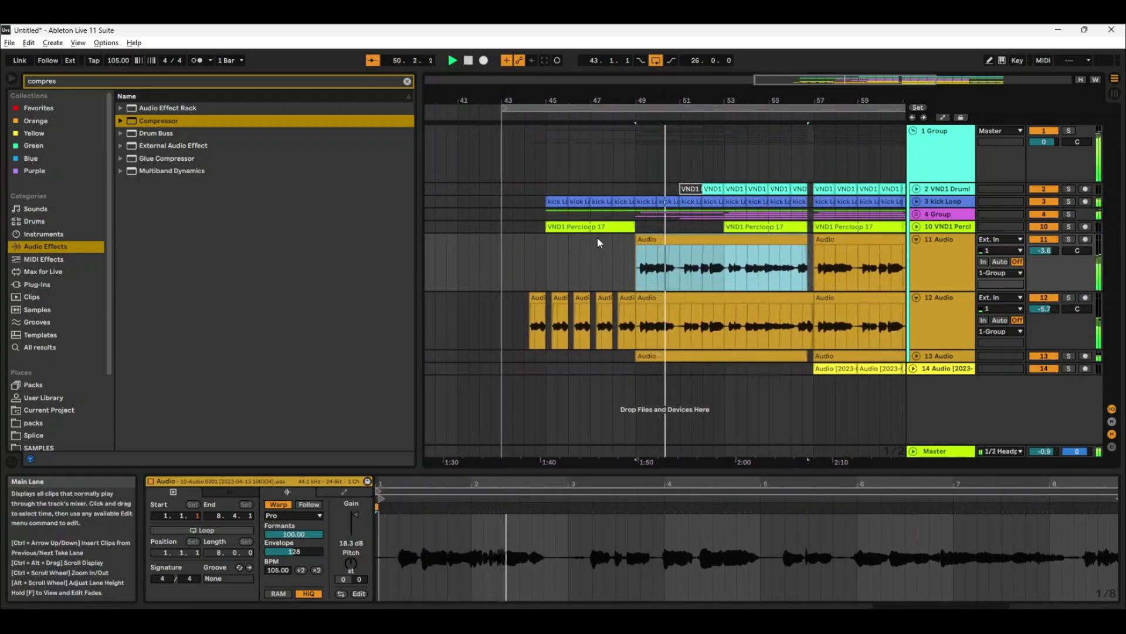
pyautogui.click(927, 258)
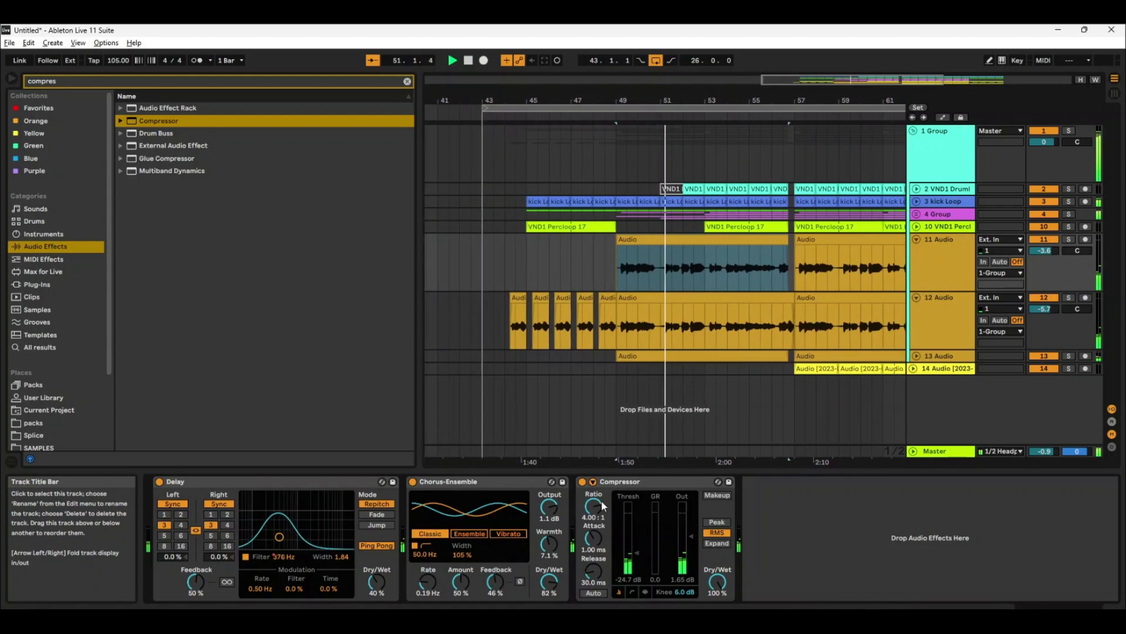
pyautogui.click(413, 481)
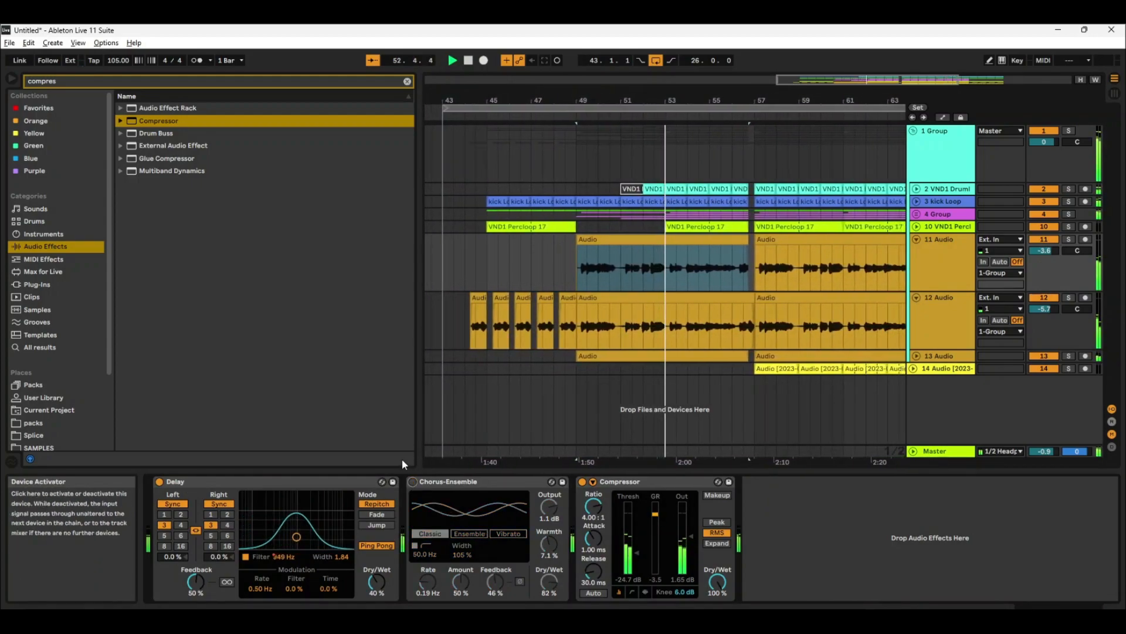
pyautogui.click(413, 481)
pyautogui.click(548, 595)
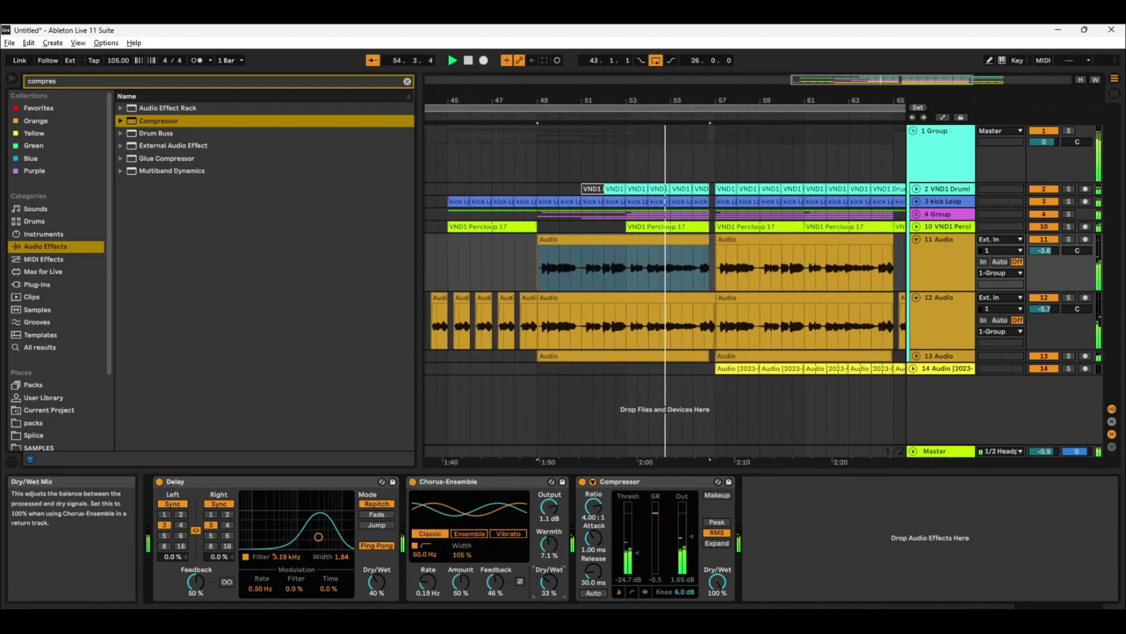
pyautogui.moveTo(547, 584); pyautogui.dragTo(548, 624)
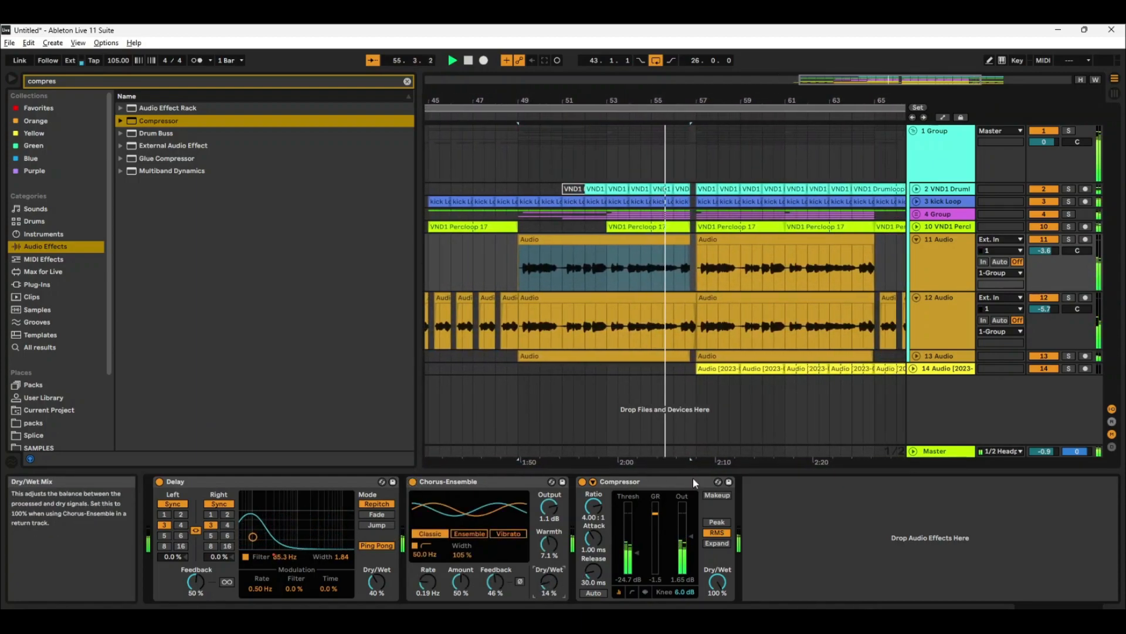
# Step: Set the Compressor output gain on track 11 to 4.29 dB and fold tracks 11 and 12
pyautogui.moveTo(685, 529)
pyautogui.mouseDown()
pyautogui.moveTo(685, 510)
pyautogui.moveTo(687, 533)
pyautogui.mouseUp()
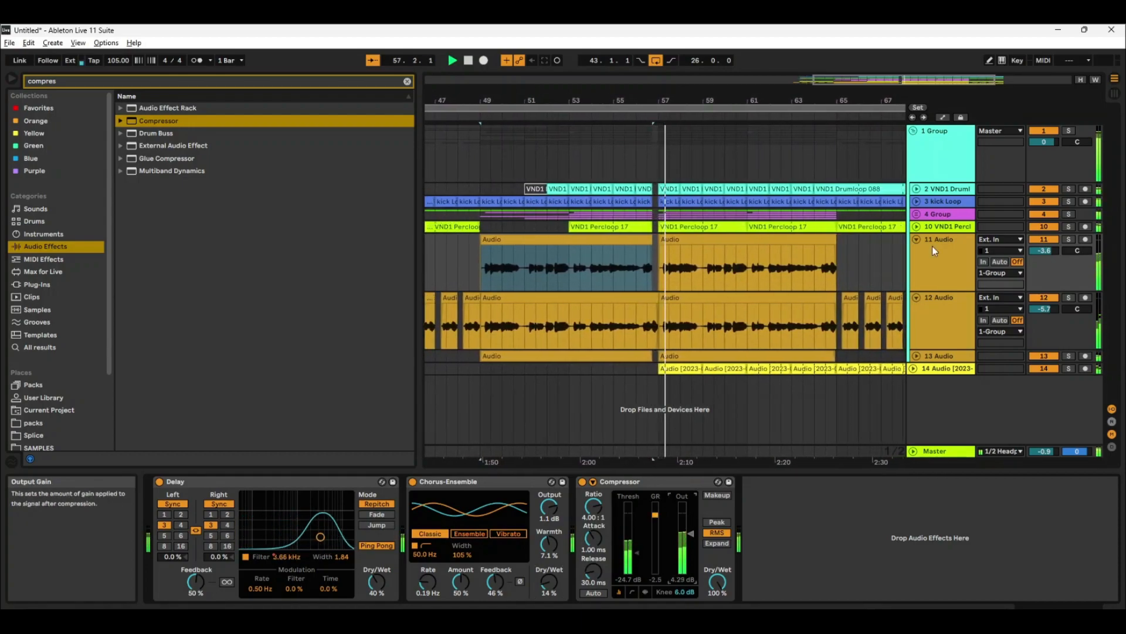
pyautogui.click(917, 240)
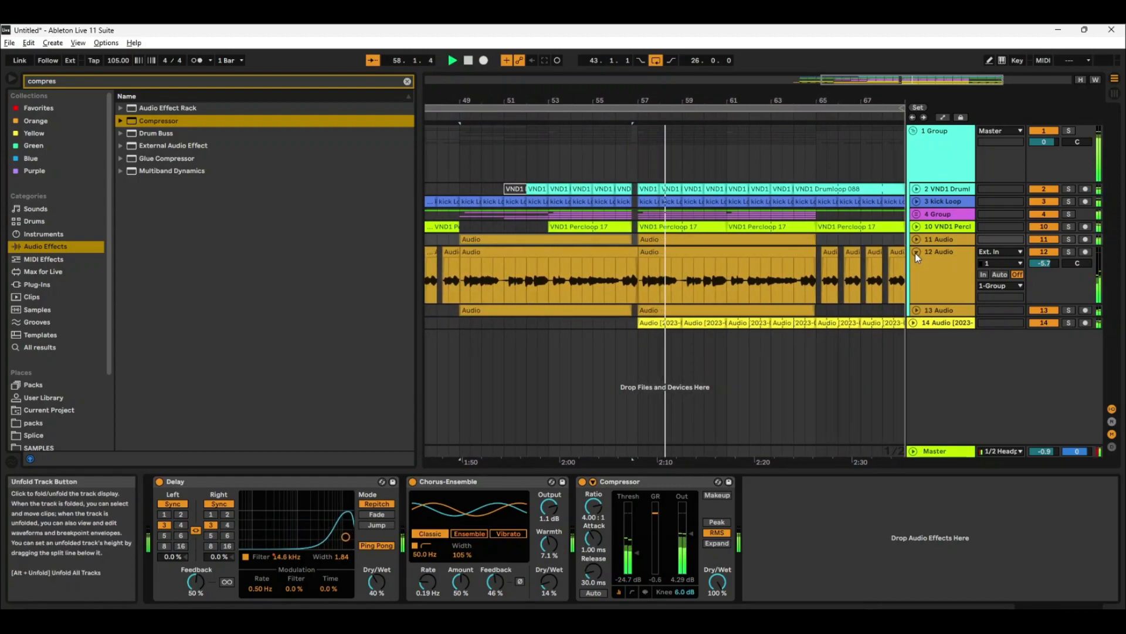
pyautogui.click(917, 251)
# Step: Search all library results for "clap" and audition WABBS_Clap_10, WABBS_Clap_08 and WABBS_Clap_01_-24ms
pyautogui.moveTo(793, 101); pyautogui.dragTo(793, 53)
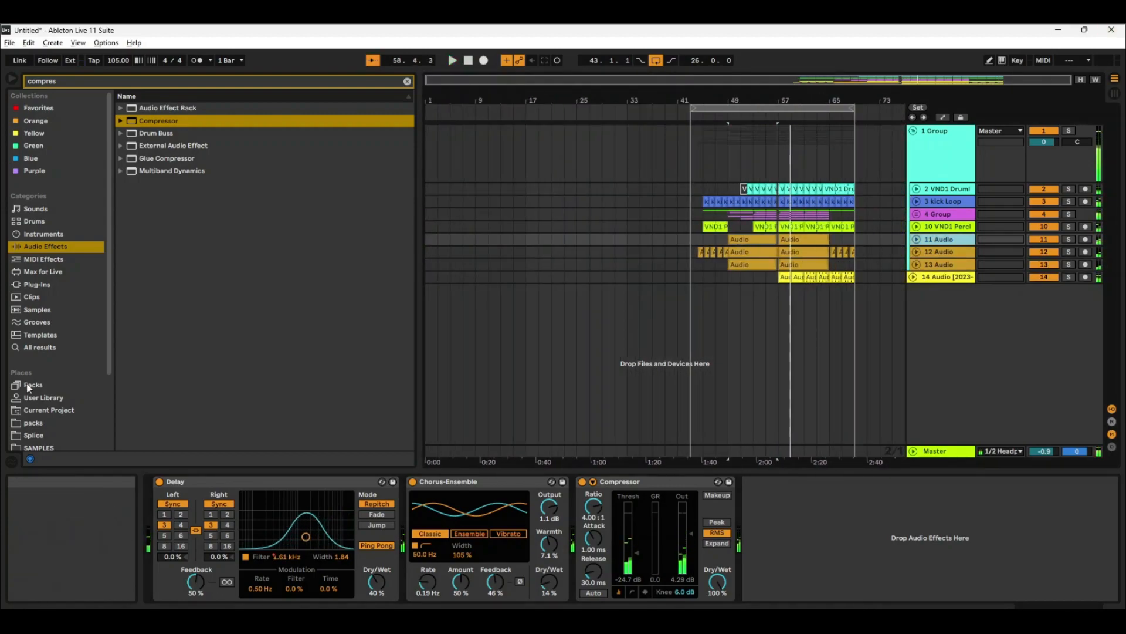
pyautogui.write('clap')
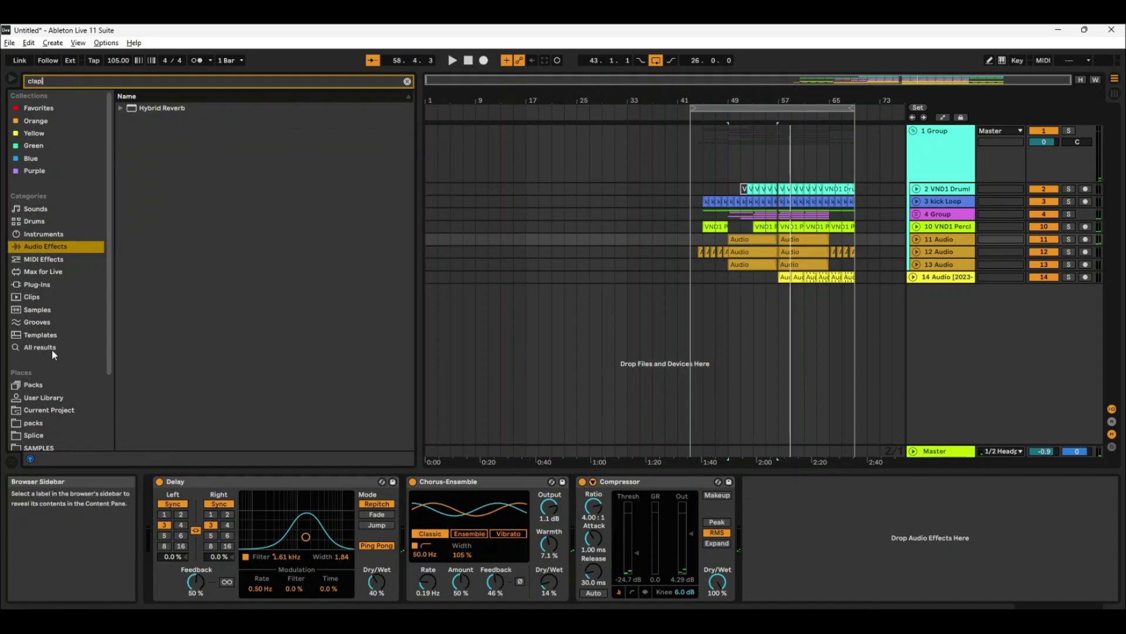
pyautogui.click(52, 349)
pyautogui.scroll(-15, 218, 325)
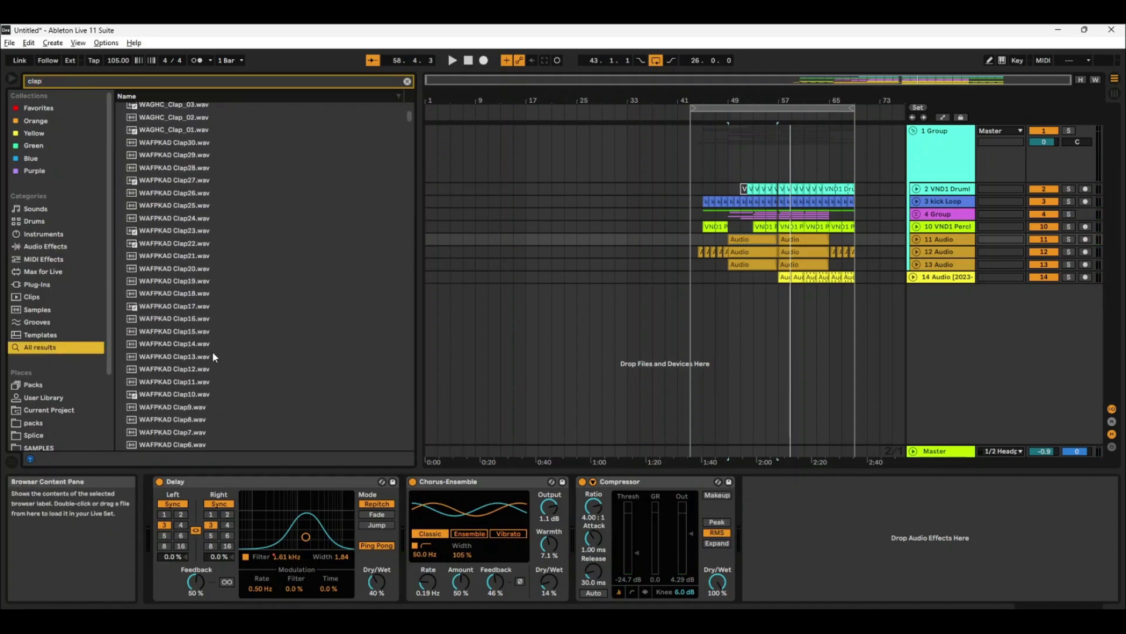
pyautogui.click(161, 365)
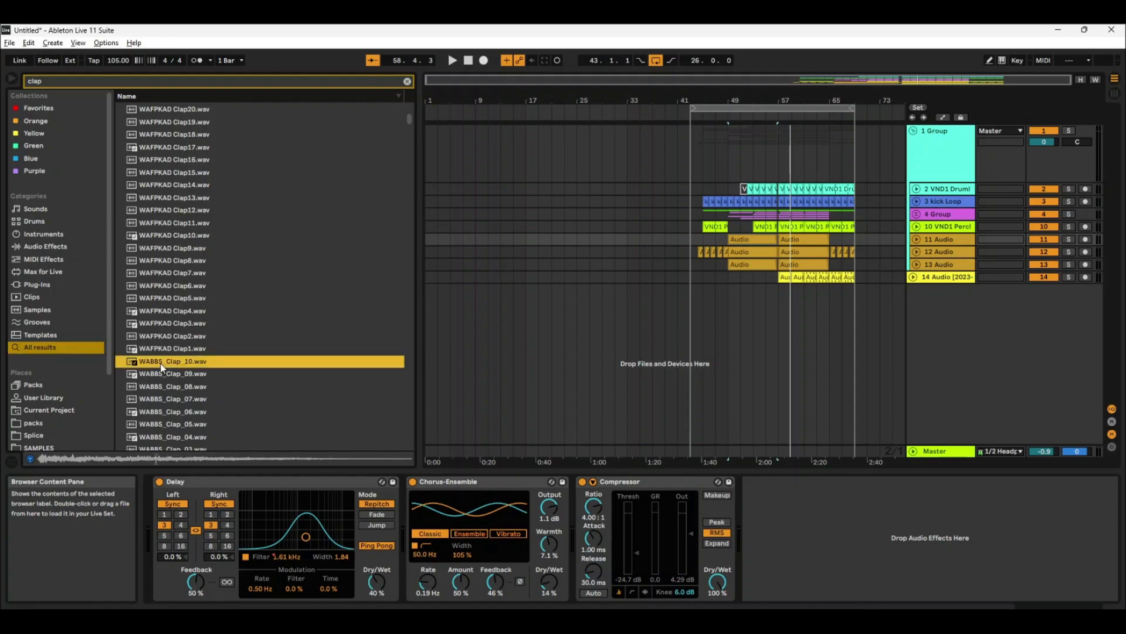
pyautogui.click(156, 387)
pyautogui.scroll(-5, 174, 381)
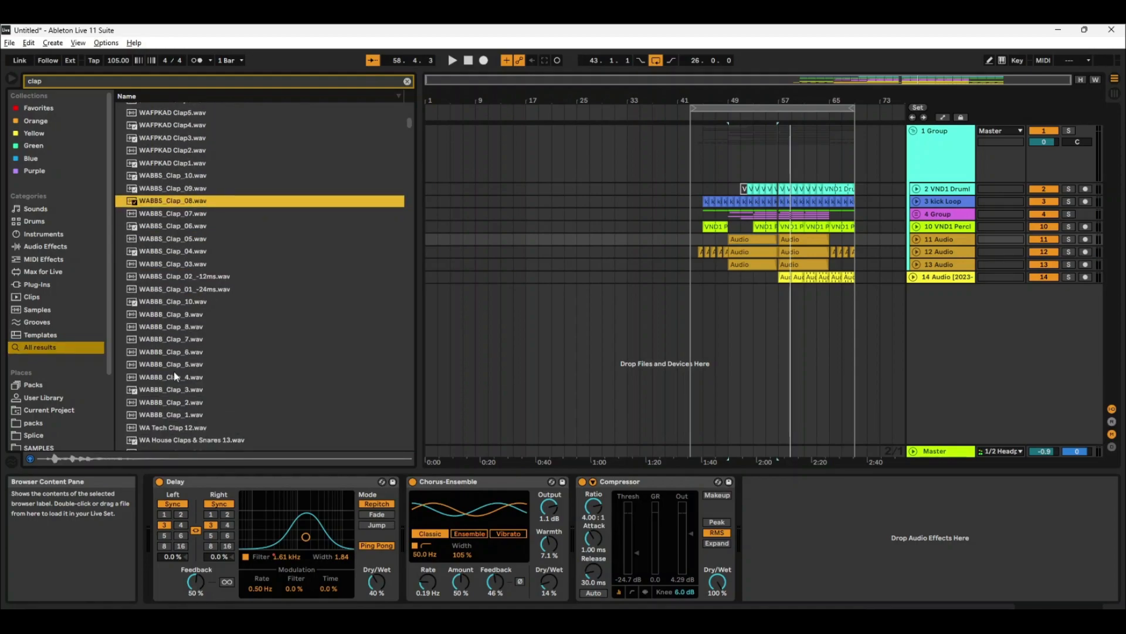
pyautogui.click(171, 294)
pyautogui.scroll(-5, 220, 333)
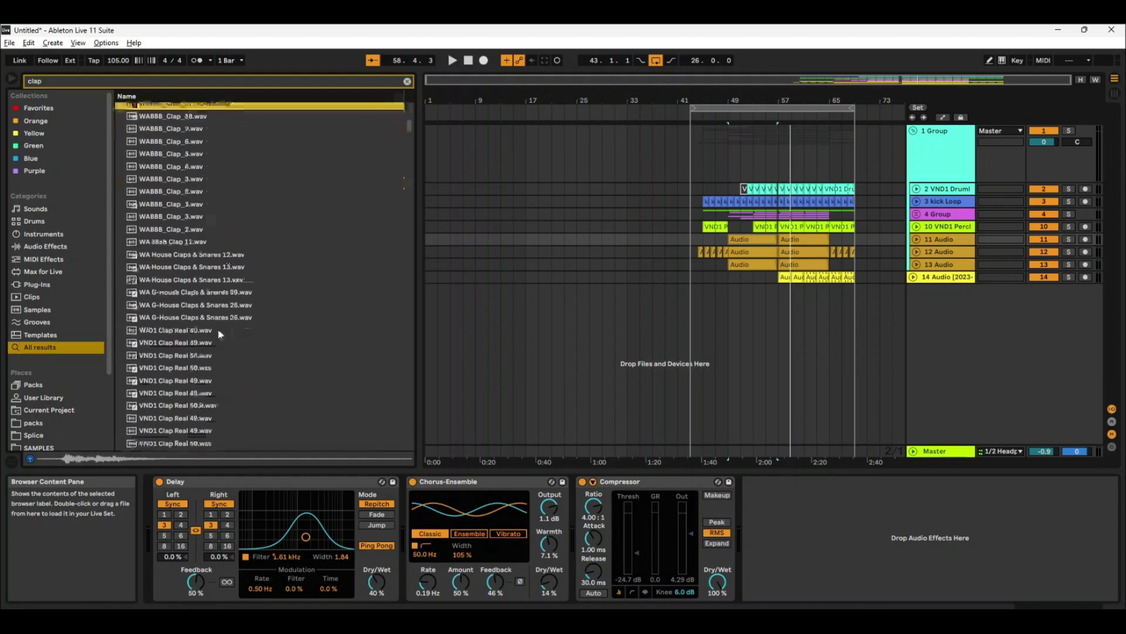
pyautogui.click(177, 322)
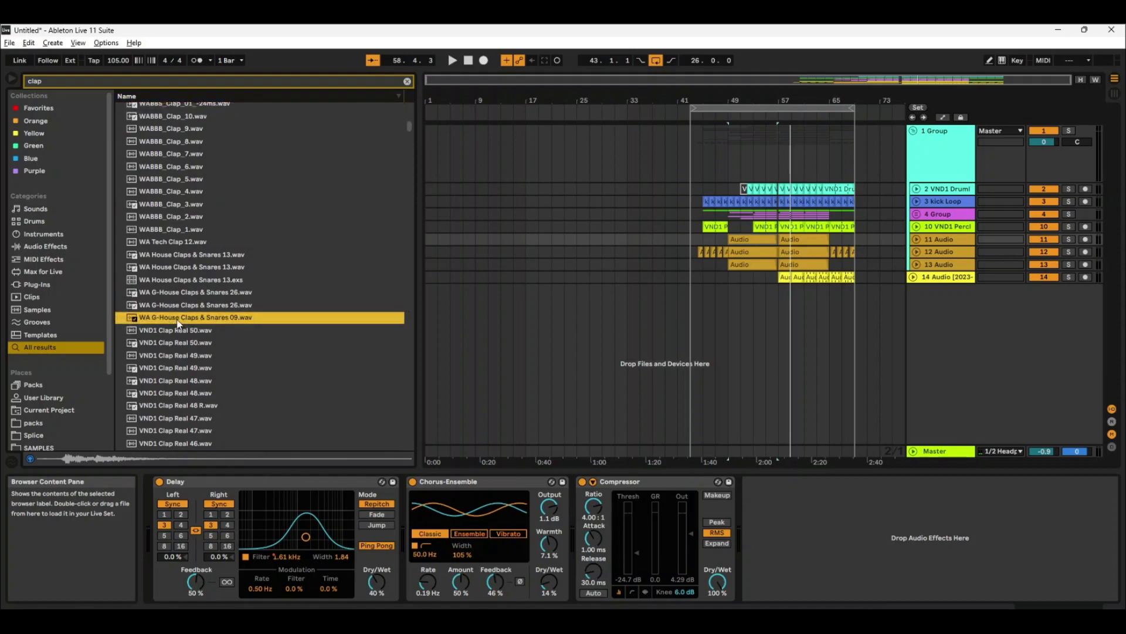
pyautogui.click(195, 381)
pyautogui.click(189, 397)
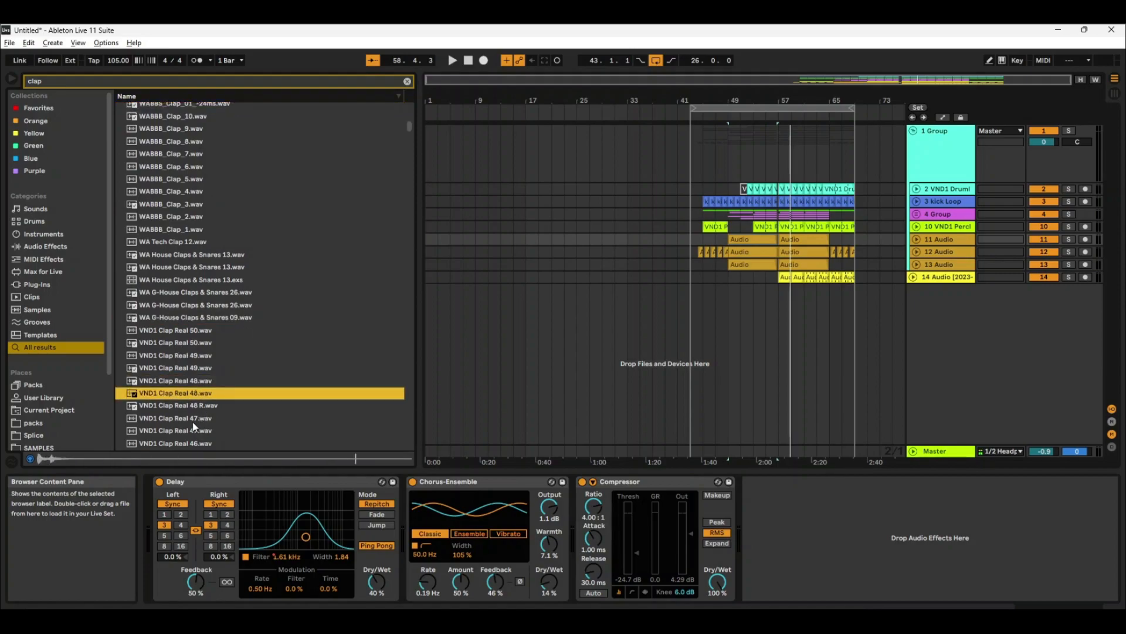
pyautogui.scroll(-10, 183, 409)
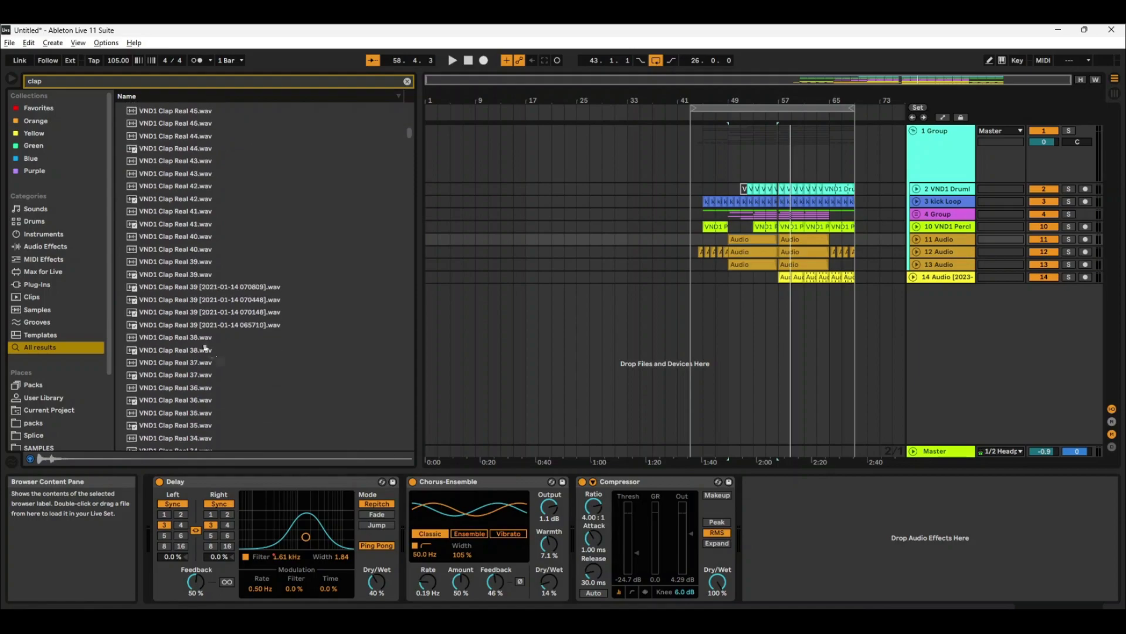
pyautogui.moveTo(406, 135); pyautogui.dragTo(392, 257)
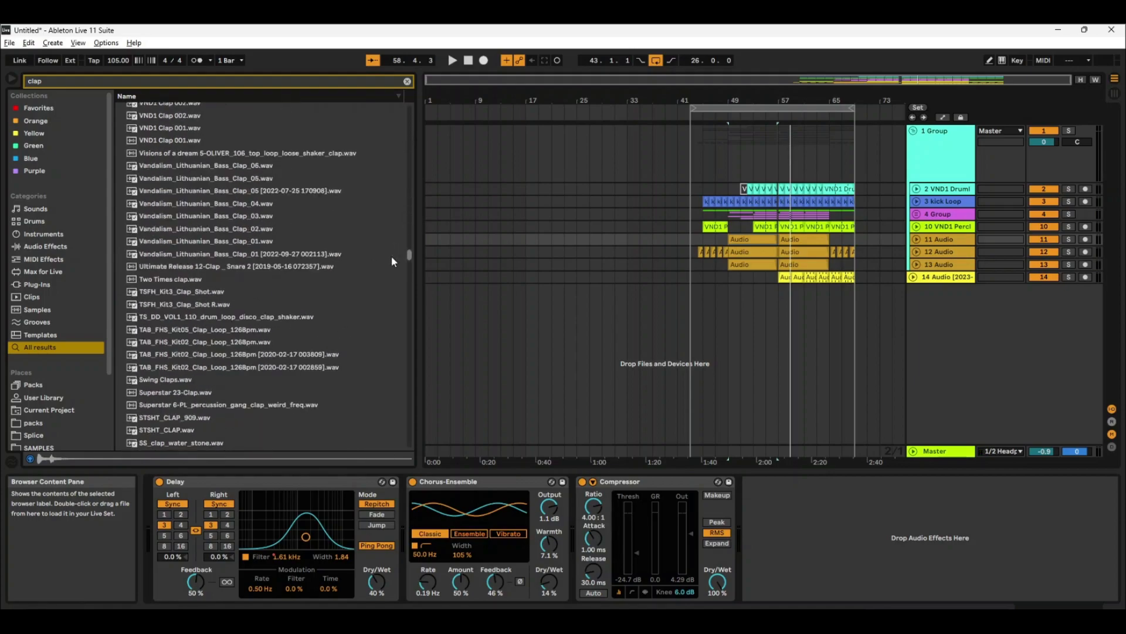
pyautogui.click(205, 217)
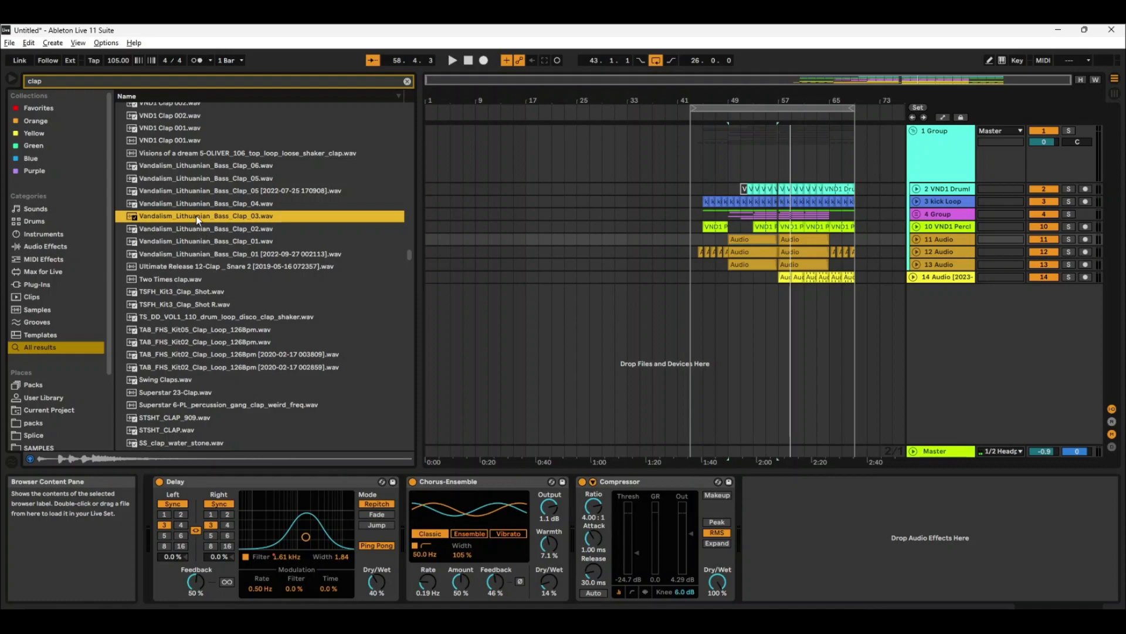
pyautogui.click(211, 193)
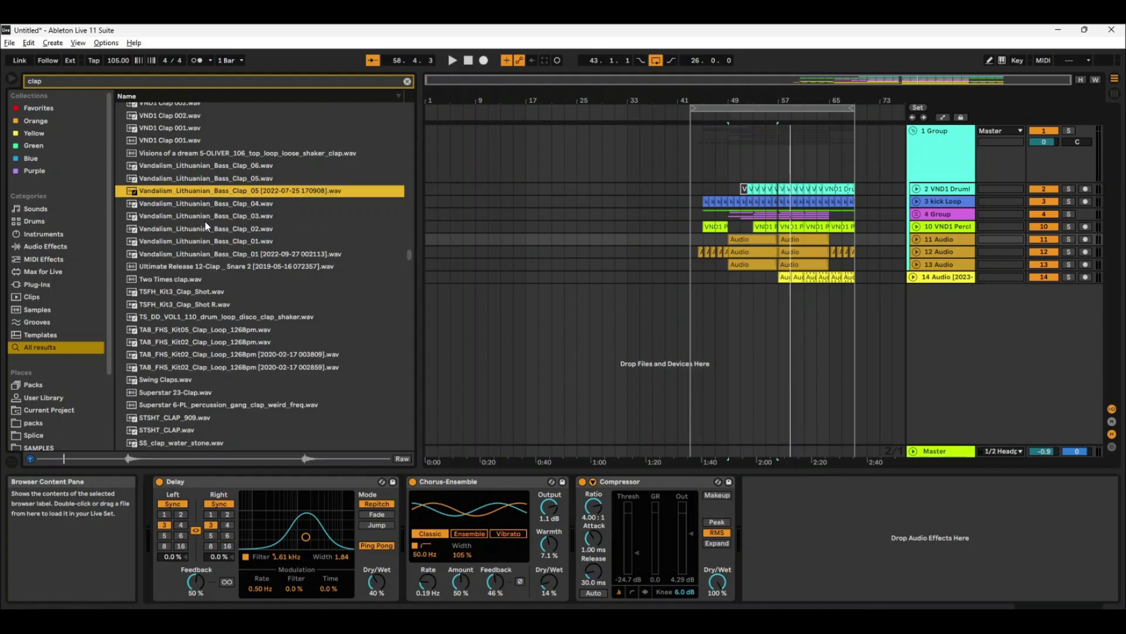
# Step: Place Vandalism_Lithuanian_Bass_Clap_05.wav at bar 49 on a new audio track below track 14
pyautogui.moveTo(196, 179); pyautogui.dragTo(599, 210)
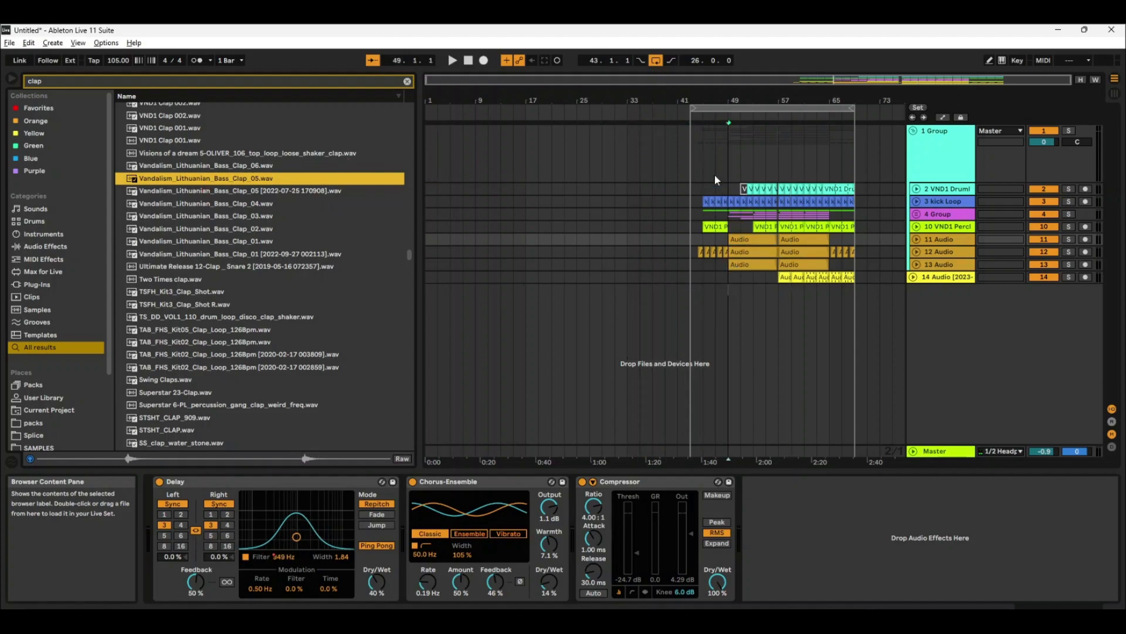
pyautogui.moveTo(722, 189); pyautogui.dragTo(728, 302)
pyautogui.moveTo(730, 100); pyautogui.dragTo(726, 246)
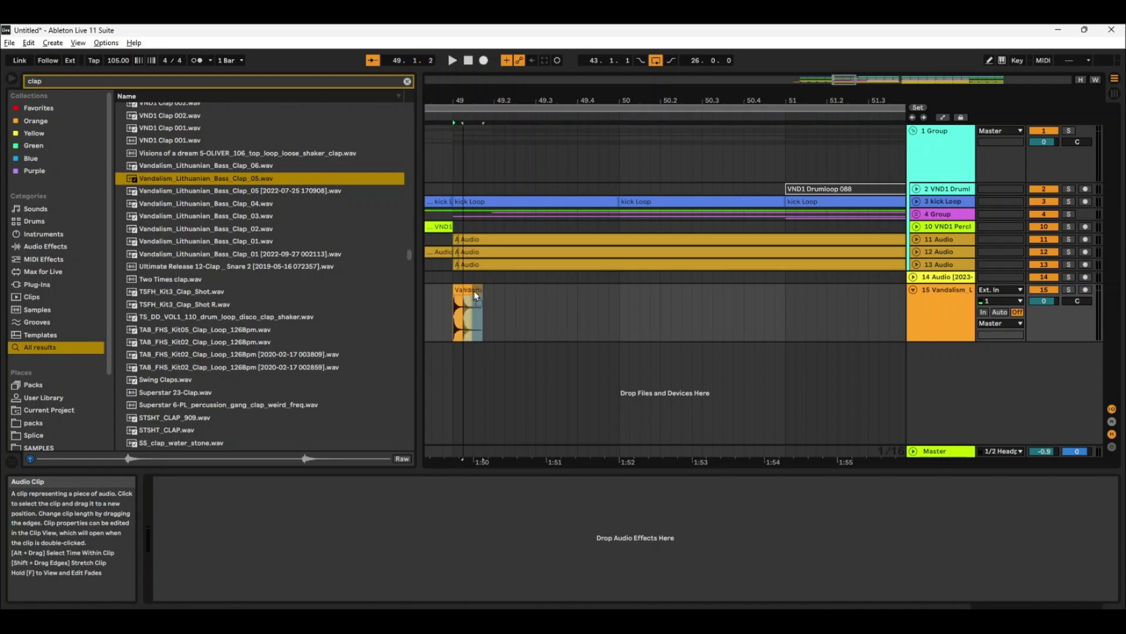
# Step: Trim the start of the clap clip on track 15 and duplicate it into four evenly spaced claps within bar 49
pyautogui.moveTo(457, 303); pyautogui.dragTo(484, 301)
pyautogui.hotkey('ctrl', 'd')
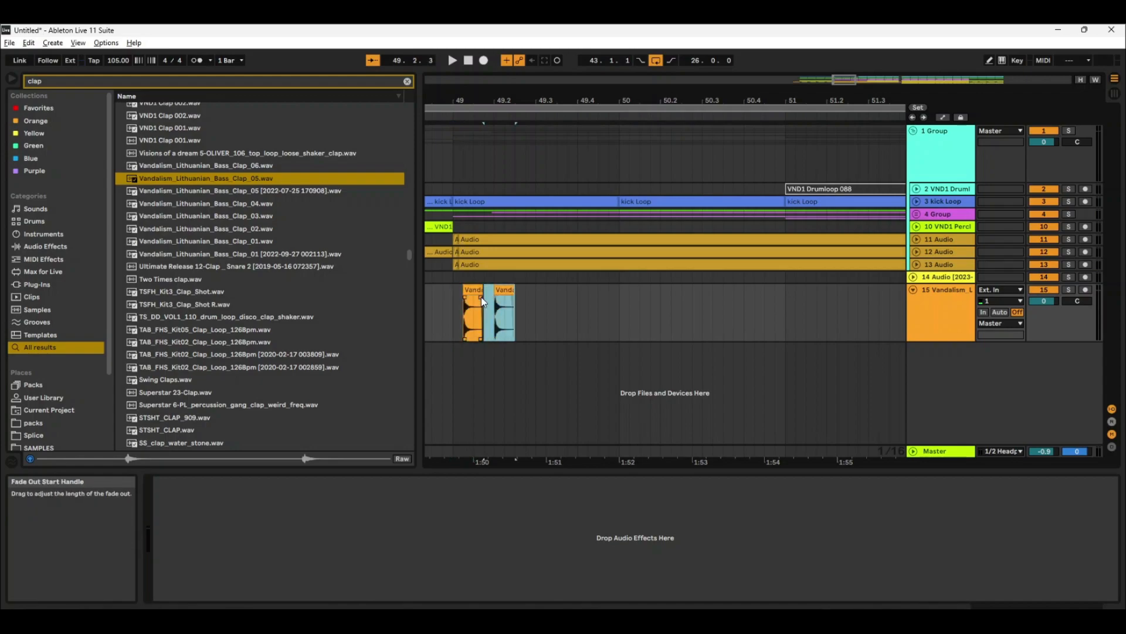
pyautogui.hotkey('ctrl', 'd')
pyautogui.click(455, 303)
pyautogui.press('space')
pyautogui.press('space')
# Step: Shift the four claps on track 15 one sixteenth later and play from bar 49
pyautogui.click(472, 289)
pyautogui.keyDown('shift'); pyautogui.click(596, 317); pyautogui.keyUp('shift')
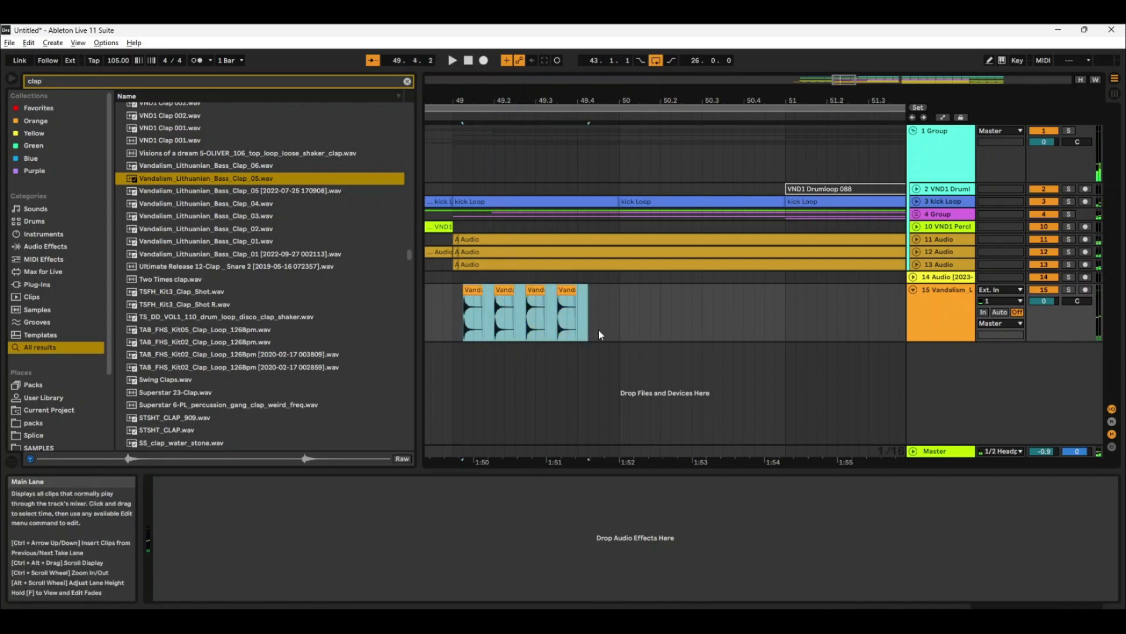
pyautogui.press('Right')
pyautogui.click(459, 316)
pyautogui.press('space')
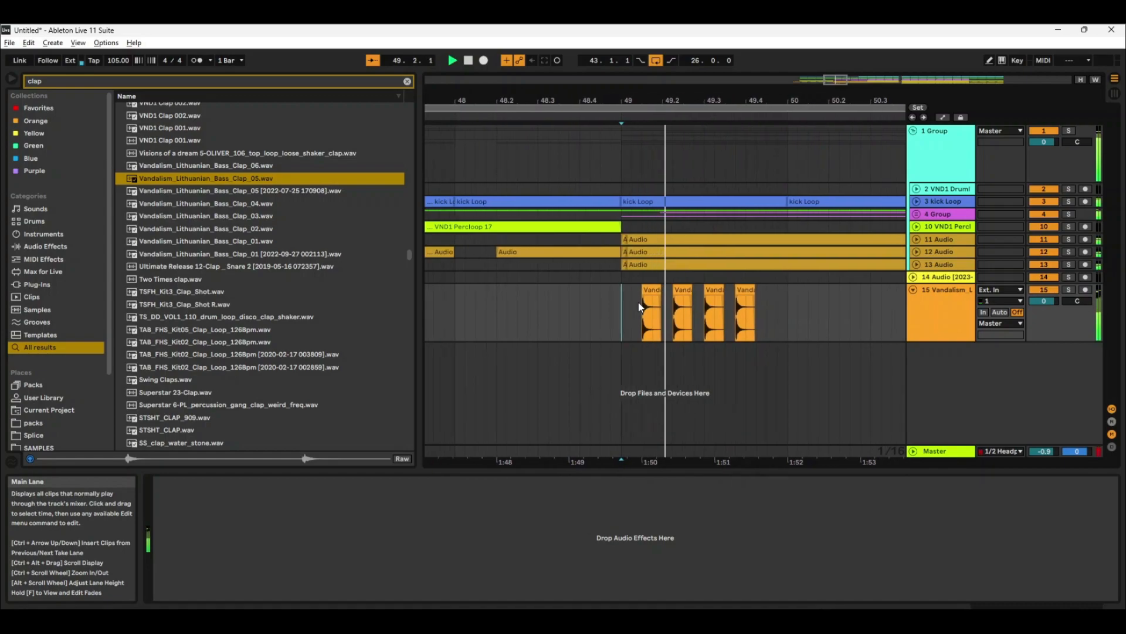
pyautogui.press('space')
# Step: Delete the last three claps in bar 49 on track 15 and play the remaining one
pyautogui.click(667, 292)
pyautogui.keyDown('shift'); pyautogui.click(733, 289); pyautogui.keyUp('shift')
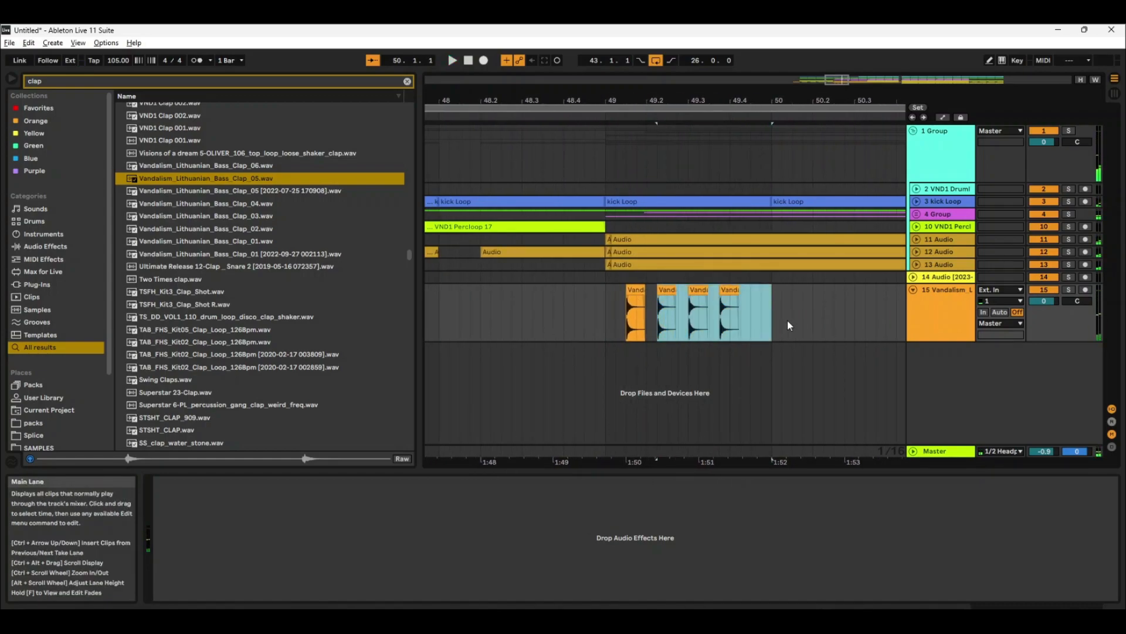
pyautogui.press('Delete')
pyautogui.click(603, 307)
pyautogui.press('space')
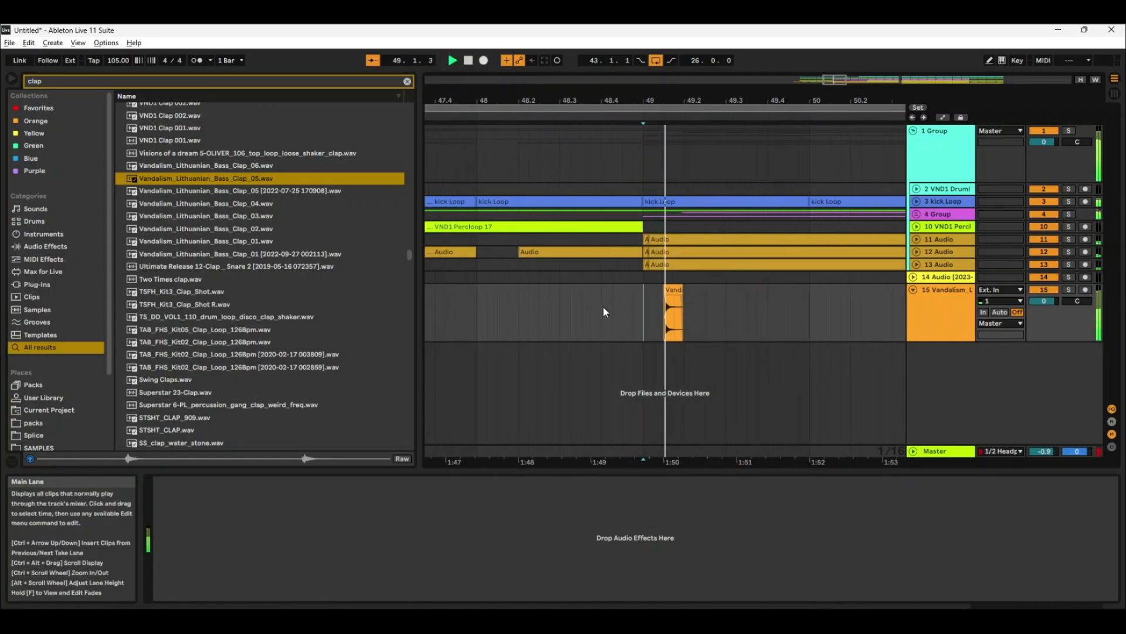
pyautogui.press('space')
# Step: Move the remaining clap on track 15 to 49.2 and play from bar 49
pyautogui.moveTo(611, 301); pyautogui.dragTo(655, 294)
pyautogui.press('space')
pyautogui.press('space')
pyautogui.click(659, 293)
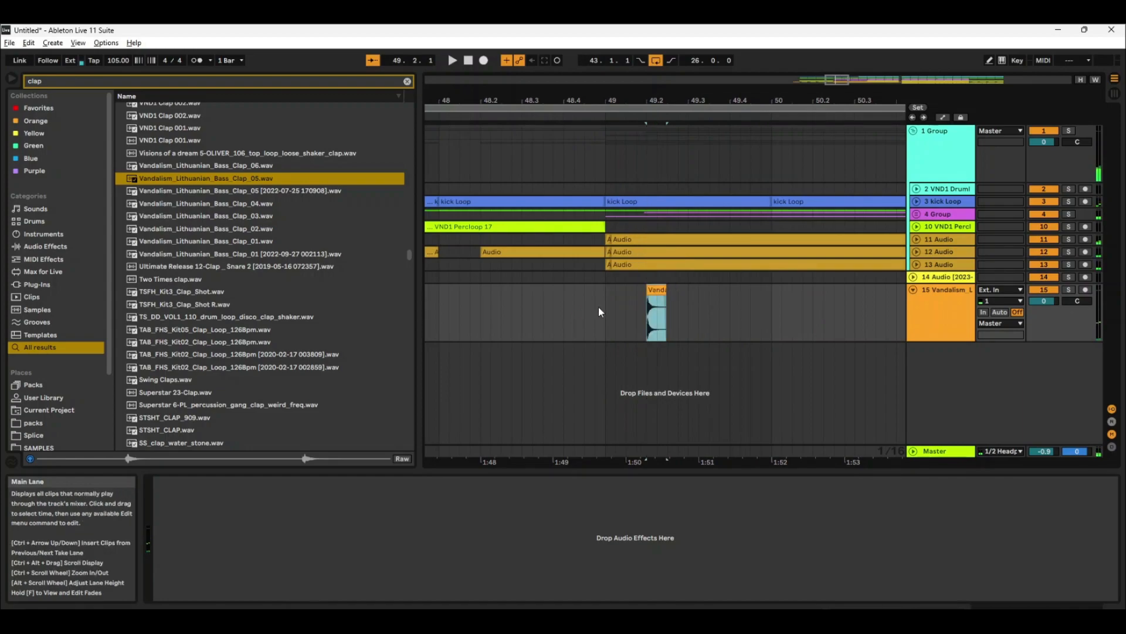
pyautogui.press('space')
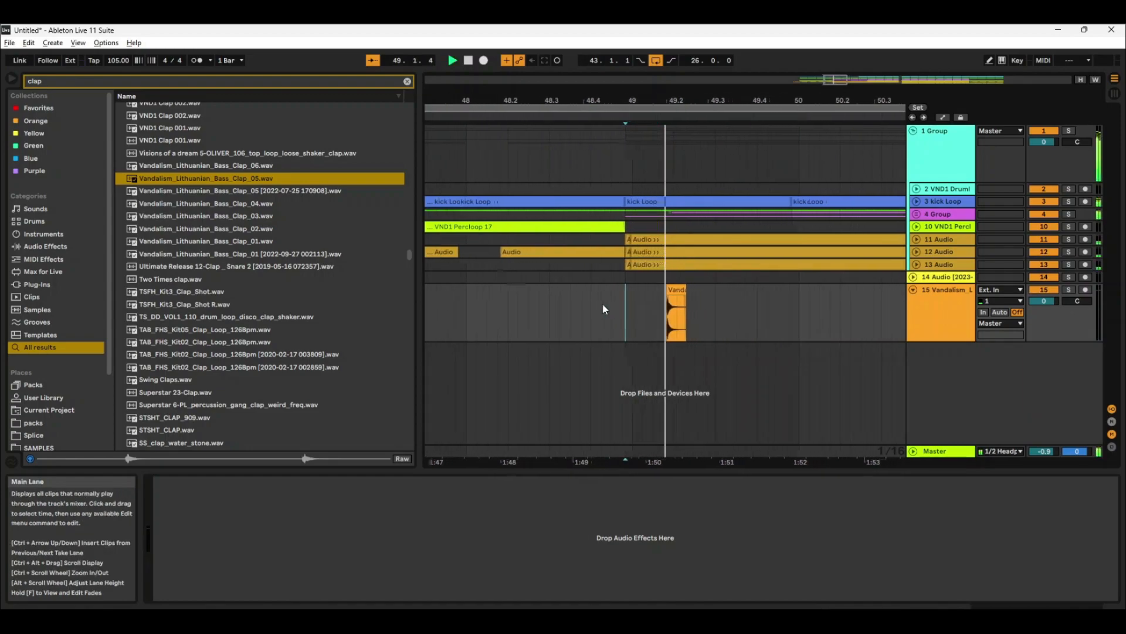
pyautogui.press('space')
# Step: Add a second copy of the clap in bar 49, trying it at 49.4 and 49.3.3, and play the pair
pyautogui.moveTo(624, 308); pyautogui.dragTo(538, 300)
pyautogui.hotkey('ctrl', 'd')
pyautogui.hotkey('ctrl', 'f')
pyautogui.click(560, 304)
pyautogui.press('space')
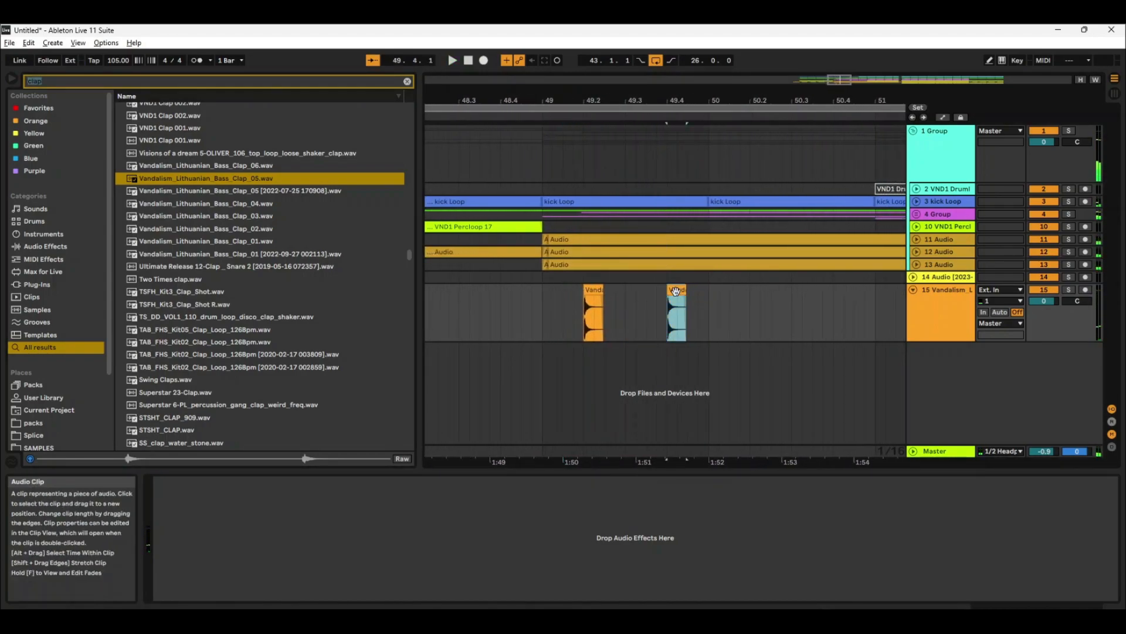
pyautogui.click(544, 311)
pyautogui.press('space')
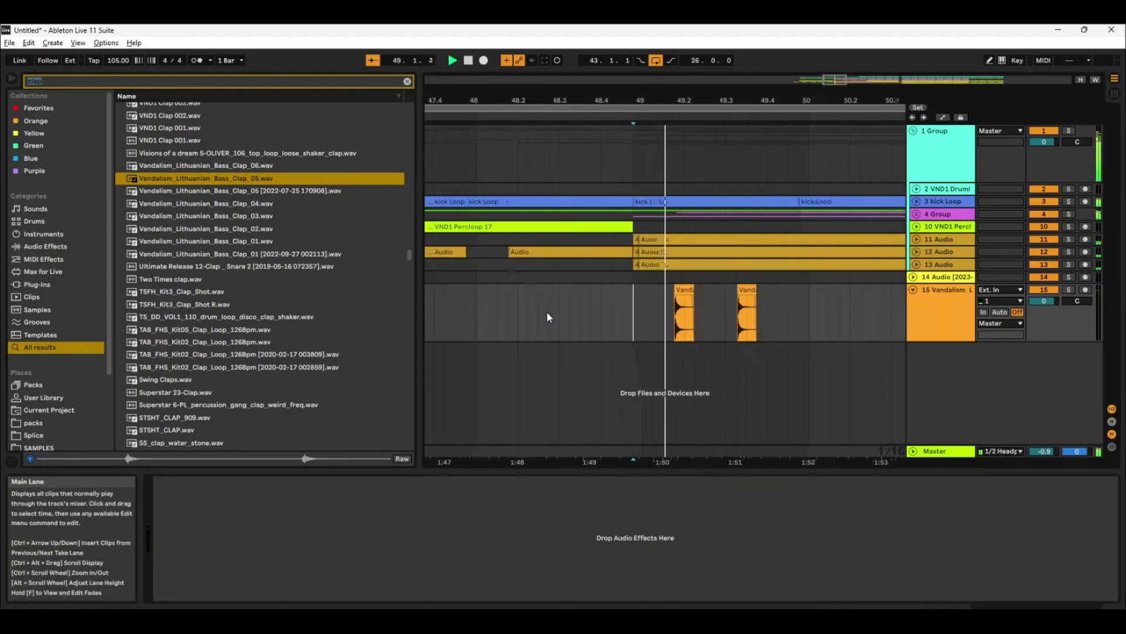
# Step: Move the second clap to 49.3.4 and repeat the one-bar clap pattern on track 15 through bar 56, playing the result
pyautogui.click(638, 291)
pyautogui.moveTo(635, 290); pyautogui.dragTo(643, 289)
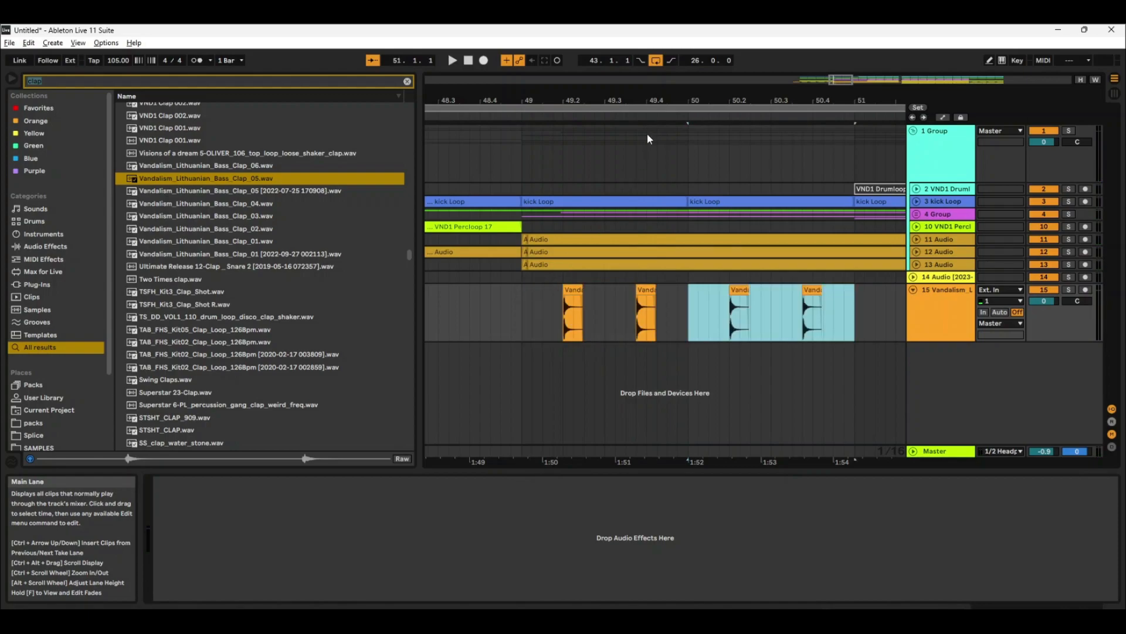
pyautogui.moveTo(647, 100); pyautogui.dragTo(647, 91)
pyautogui.hotkey('ctrl', 'd')
pyautogui.hotkey('ctrl', 'd')
pyautogui.hotkey('ctrl', 'd')
pyautogui.hotkey('ctrl', 'd')
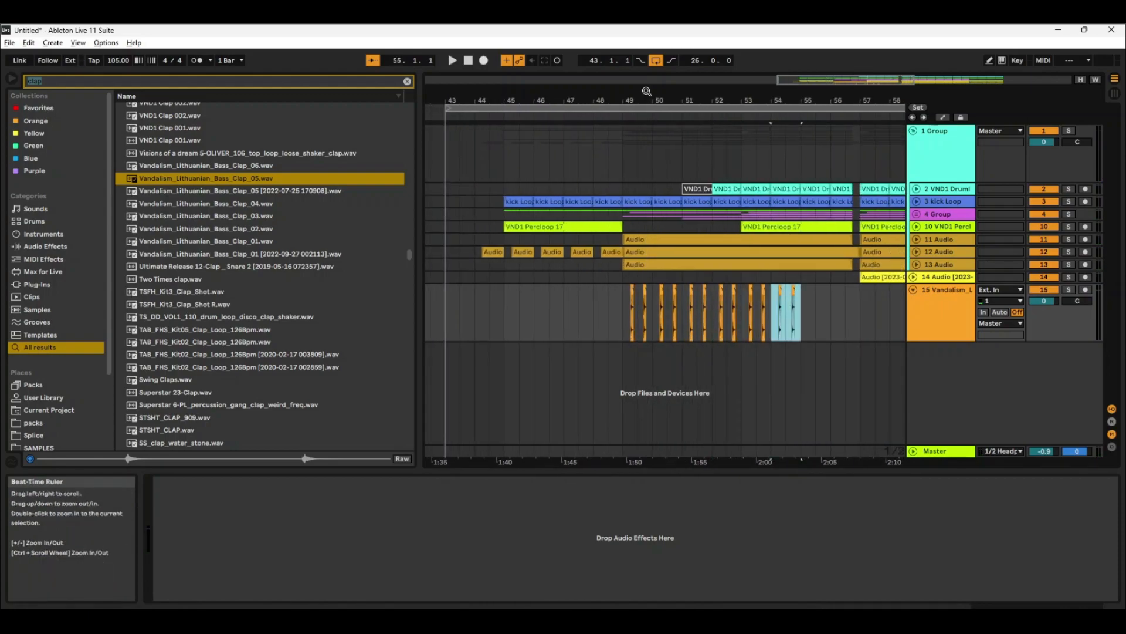
pyautogui.click(619, 314)
pyautogui.press('space')
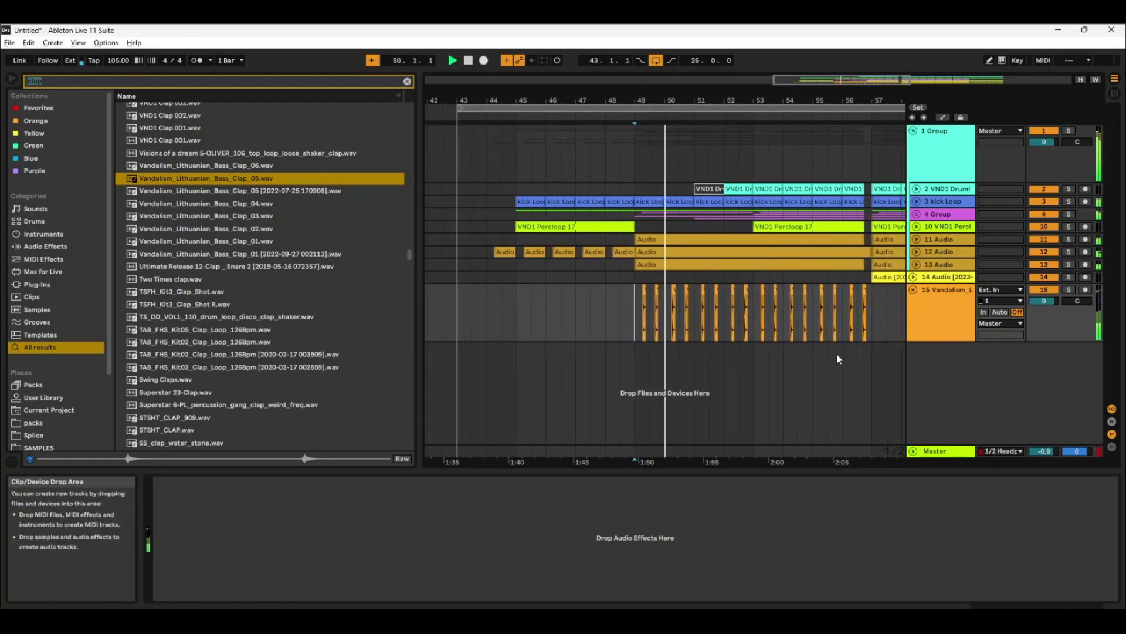
pyautogui.press('space')
# Step: Undo the repeats of the clap pattern after bar 49 on track 15
pyautogui.hotkey('ctrl', 'z')
pyautogui.hotkey('ctrl', 'z')
pyautogui.hotkey('ctrl', 'z')
pyautogui.hotkey('ctrl', 'z')
pyautogui.hotkey('ctrl', 'z')
pyautogui.hotkey('ctrl', 'z')
pyautogui.hotkey('ctrl', 'z')
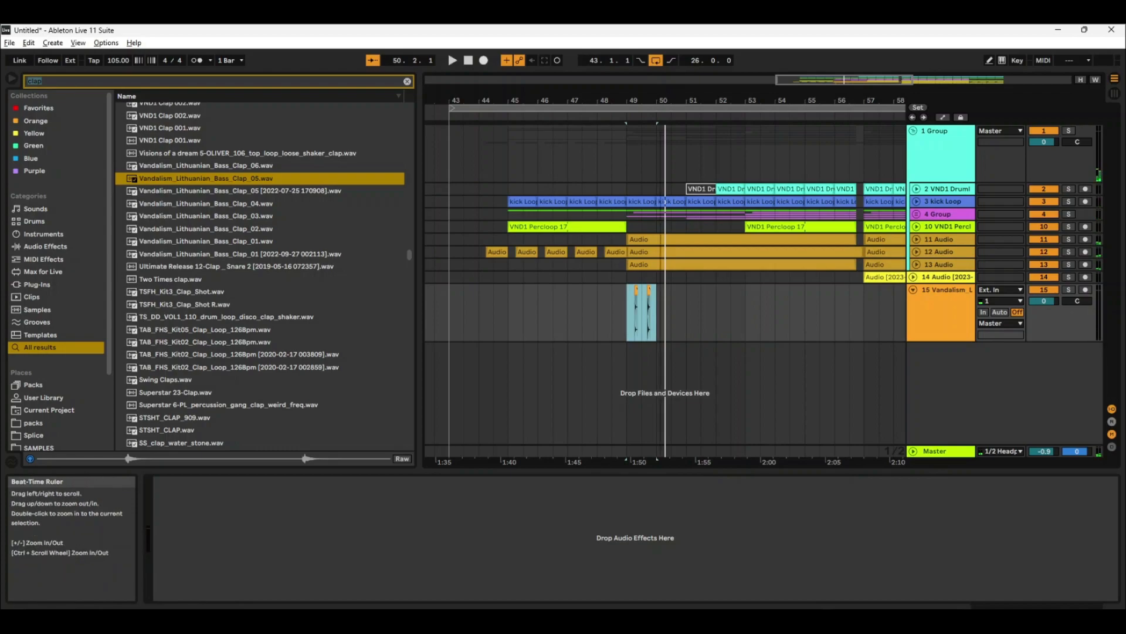
# Step: Move the second clap on track 15 to 49.4 and set the playback start to bar 49
pyautogui.moveTo(660, 101); pyautogui.dragTo(656, 170)
pyautogui.click(648, 293)
pyautogui.click(613, 290)
pyautogui.moveTo(614, 290); pyautogui.dragTo(623, 288)
pyautogui.click(523, 286)
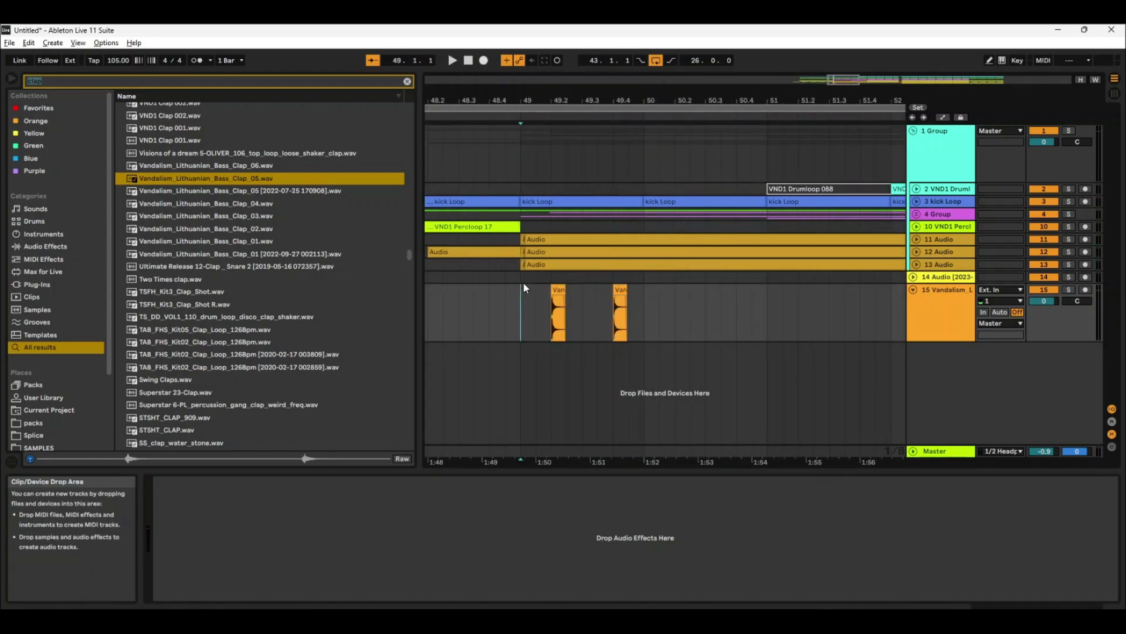
# Step: Play the clap pair in bar 49 and repeat the one-bar pattern on track 15 through bar 56
pyautogui.press('space')
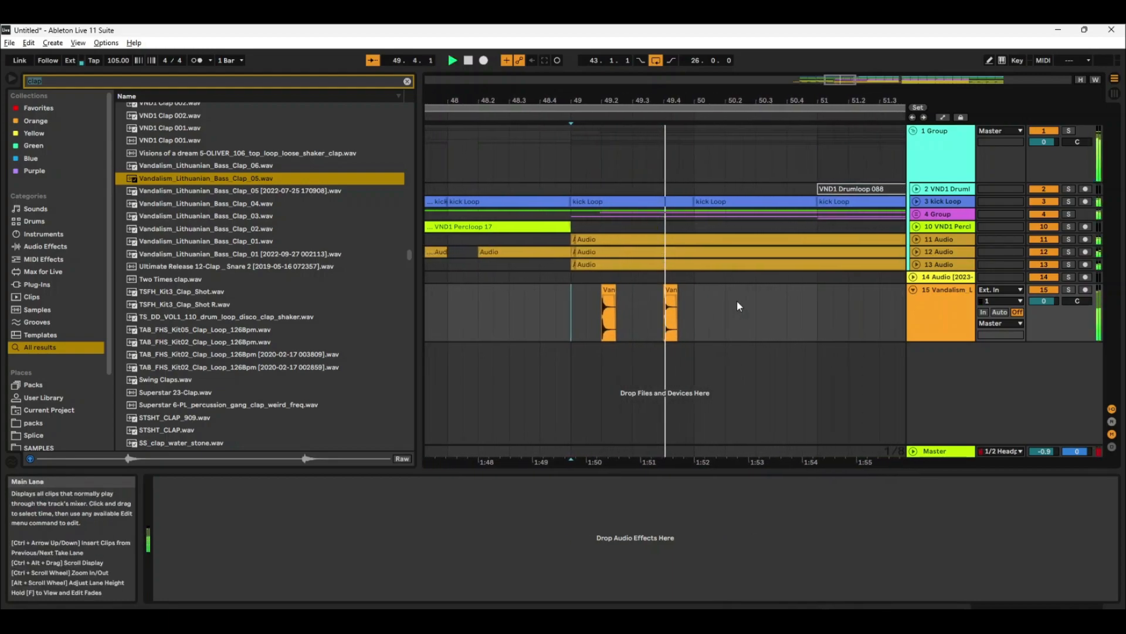
pyautogui.press('space')
pyautogui.click(676, 315)
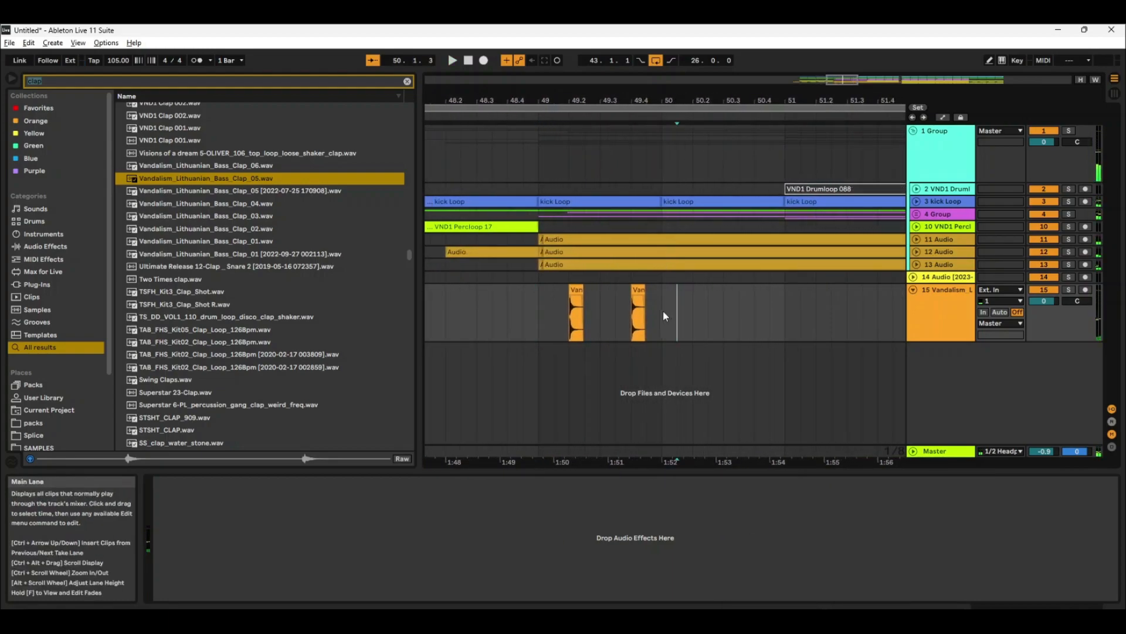
pyautogui.moveTo(664, 311); pyautogui.dragTo(538, 316)
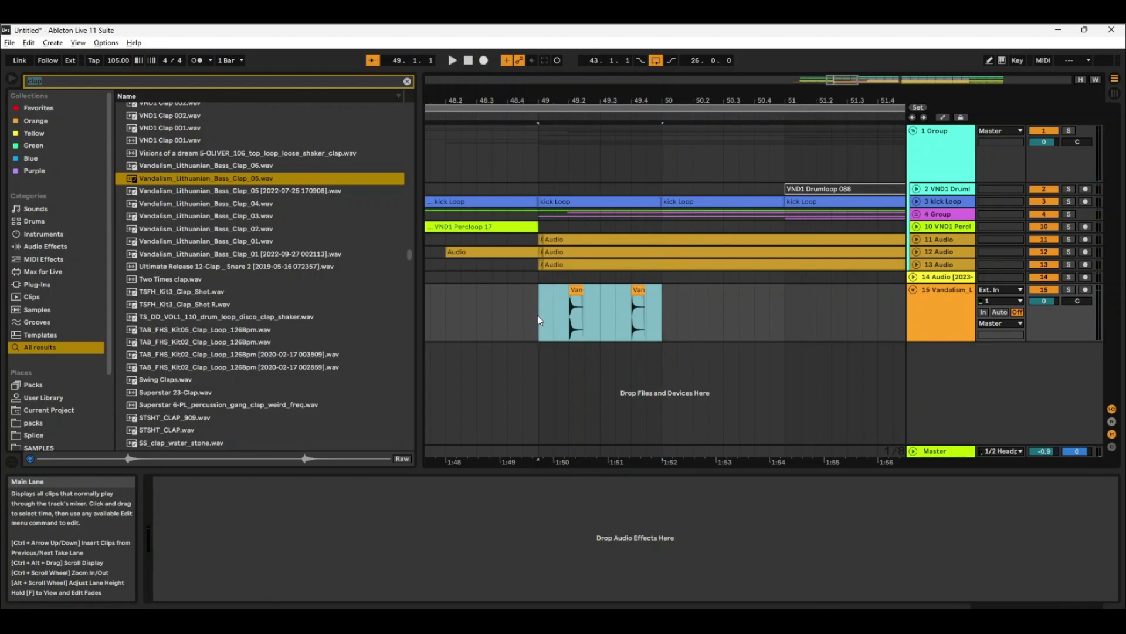
pyautogui.hotkey('ctrl', 'd')
pyautogui.hotkey('ctrl', 'd')
pyautogui.hotkey('ctrl', 'd')
pyautogui.hotkey('ctrl', 'd')
pyautogui.moveTo(634, 94)
pyautogui.mouseDown()
pyautogui.moveTo(634, 129)
pyautogui.moveTo(634, 94)
pyautogui.mouseUp()
pyautogui.hotkey('ctrl', 'd')
pyautogui.hotkey('ctrl', 'd')
pyautogui.hotkey('ctrl', 'd')
pyautogui.hotkey('ctrl', 'd')
pyautogui.hotkey('ctrl', 'd')
pyautogui.hotkey('ctrl', 'z')
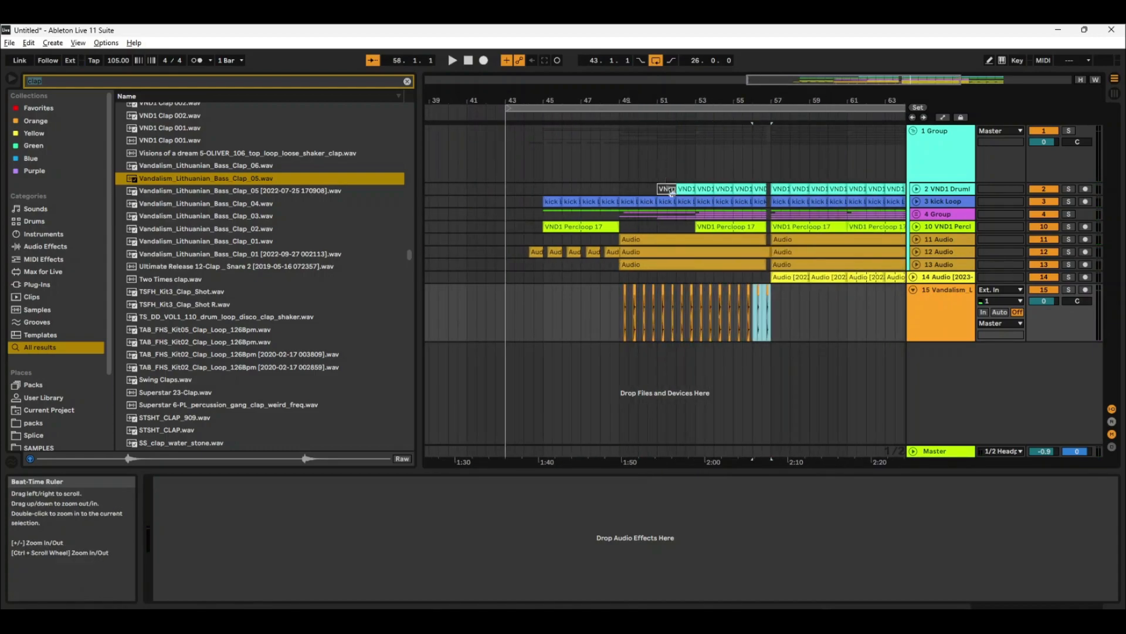
# Step: Consolidate the claps on track 15 from bar 49 to bar 57 into one clip and play it
pyautogui.keyDown('shift'); pyautogui.click(621, 306); pyautogui.keyUp('shift')
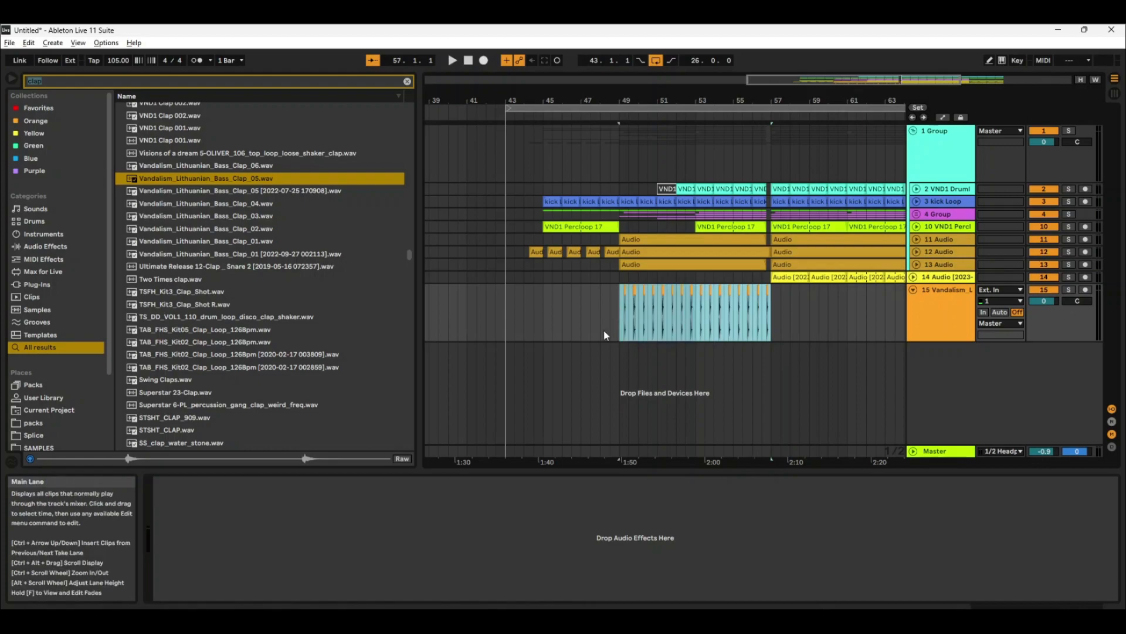
pyautogui.hotkey('ctrl', 'j')
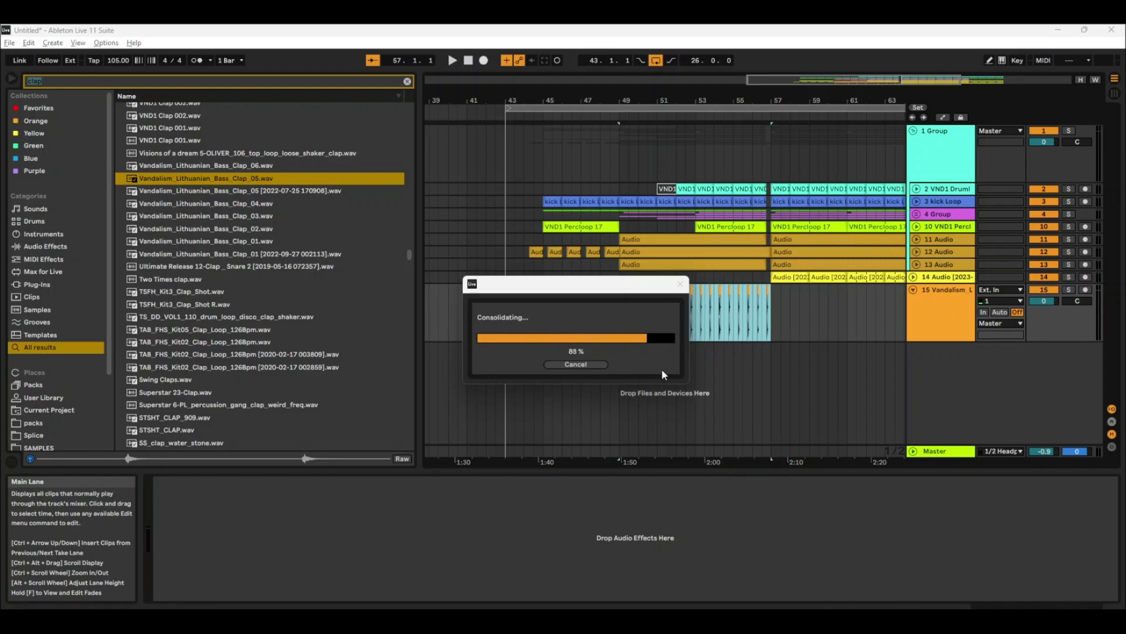
pyautogui.press('space')
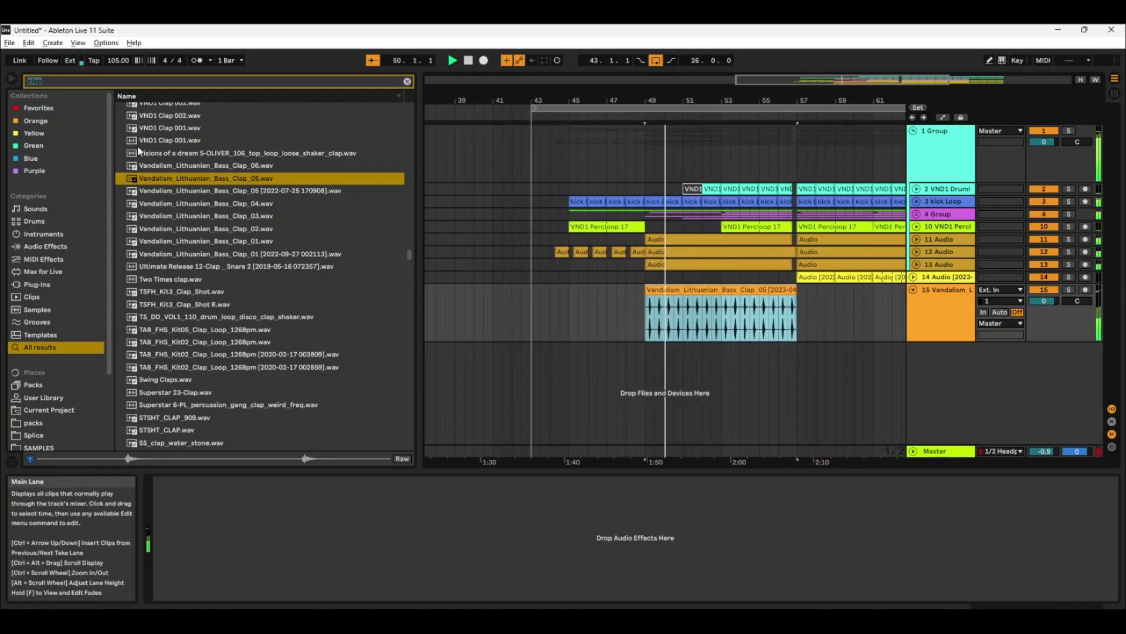
# Step: Search the plug-ins for "mb" and load FabFilter Pro-MB on clap track 15
pyautogui.click(73, 77)
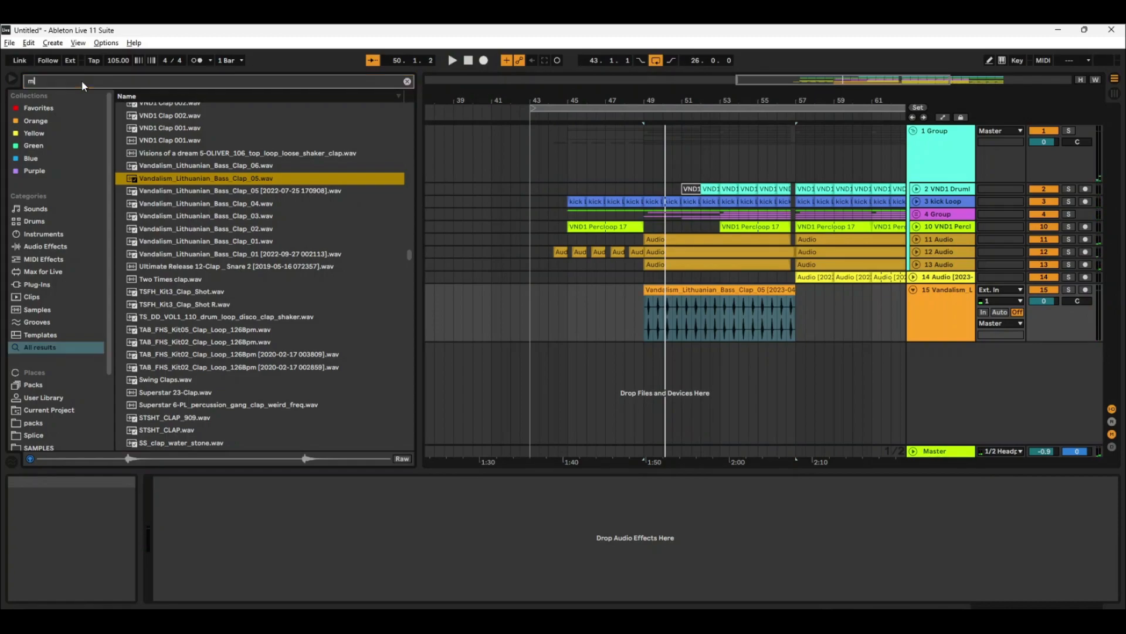
pyautogui.write('mb')
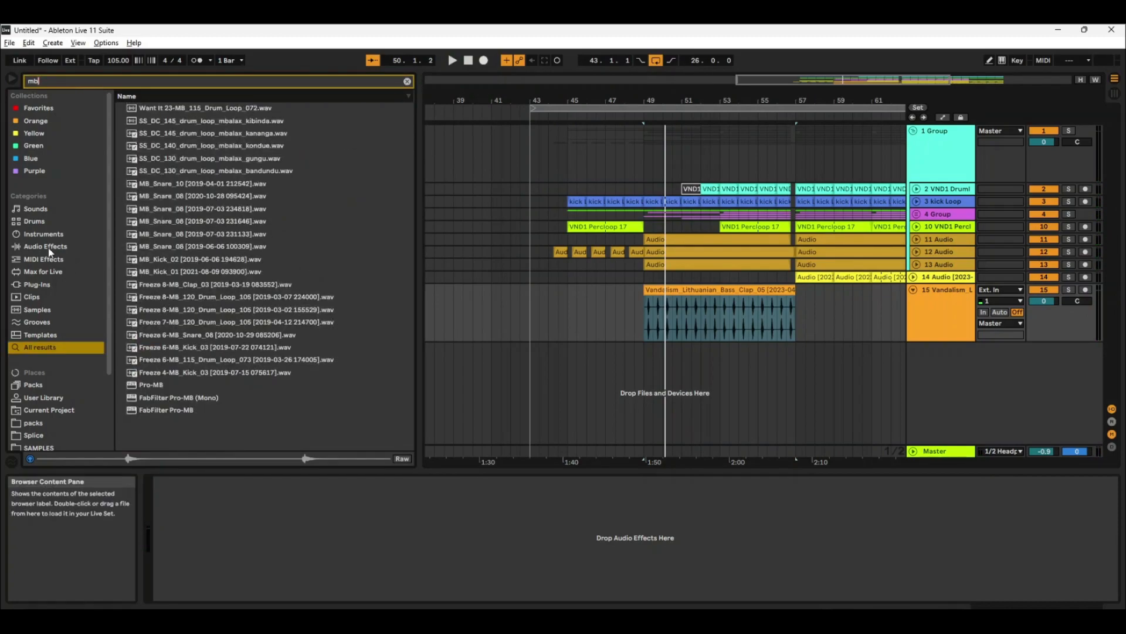
pyautogui.click(36, 285)
pyautogui.click(129, 134)
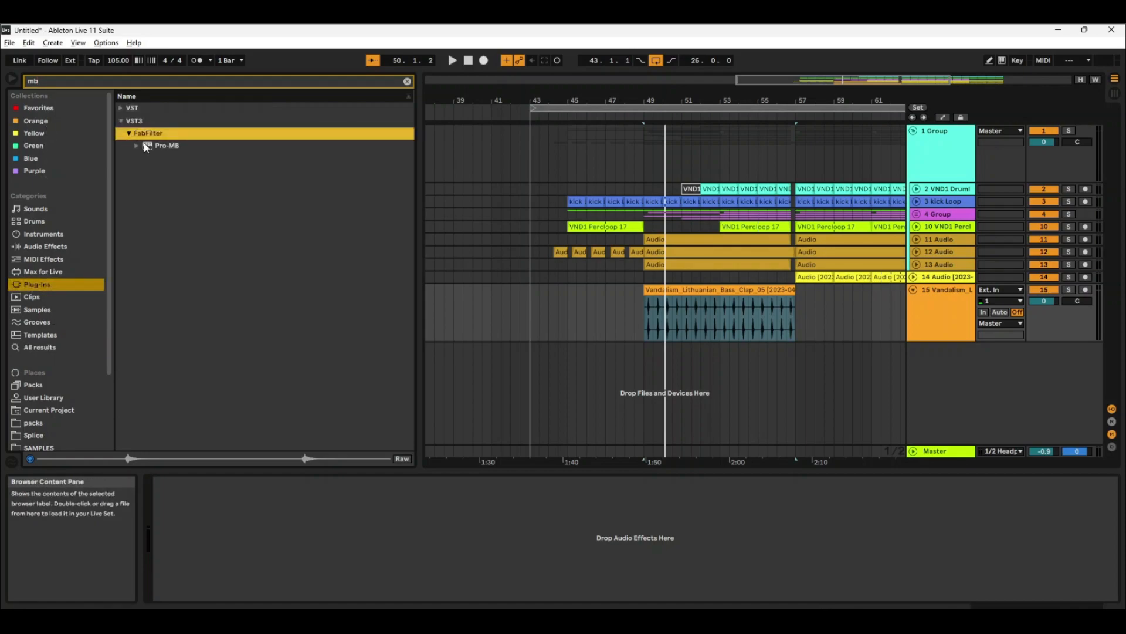
pyautogui.click(155, 146)
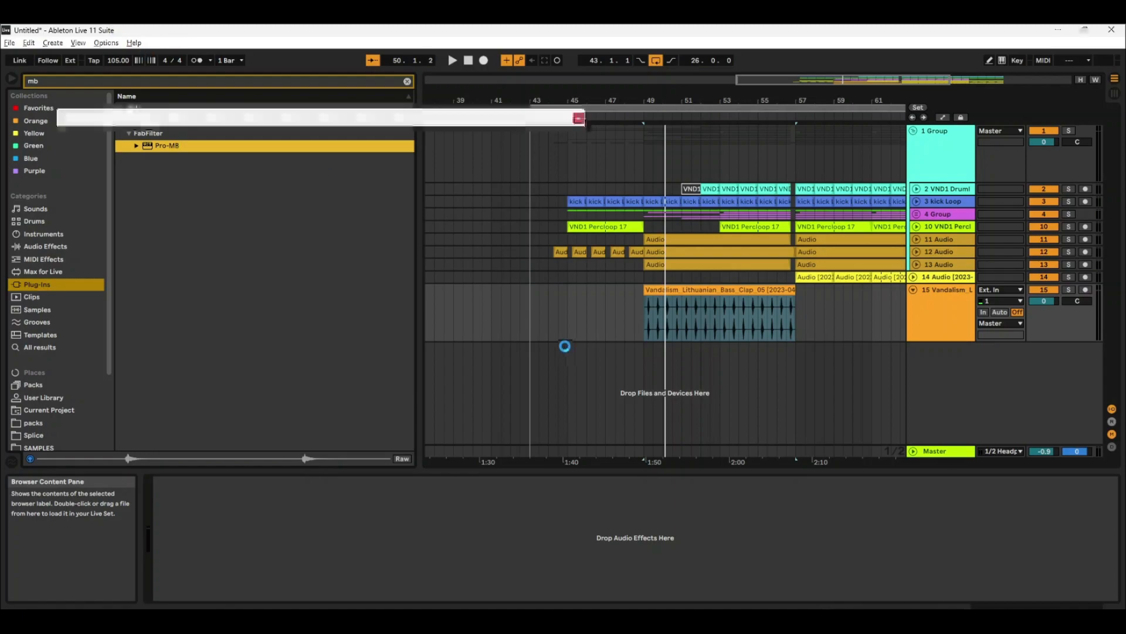
# Step: During playback, add a Pro-MB band from about 1.5 to 10 kHz, raised about 4.5 dB, on the clap track
pyautogui.press('space')
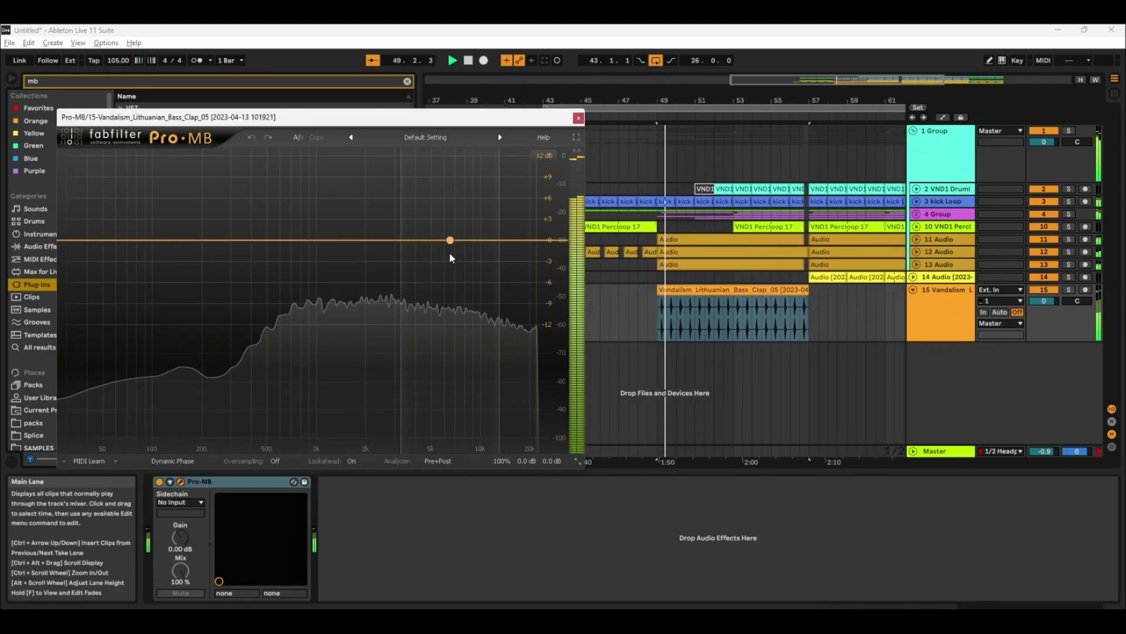
pyautogui.click(388, 240)
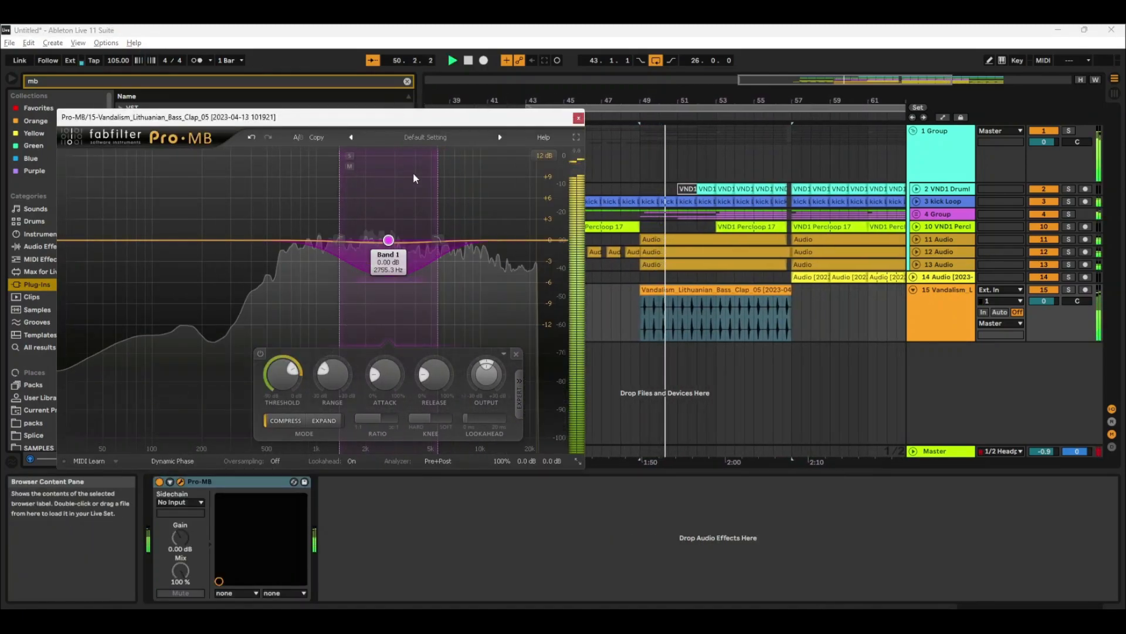
pyautogui.moveTo(388, 240); pyautogui.dragTo(287, 255)
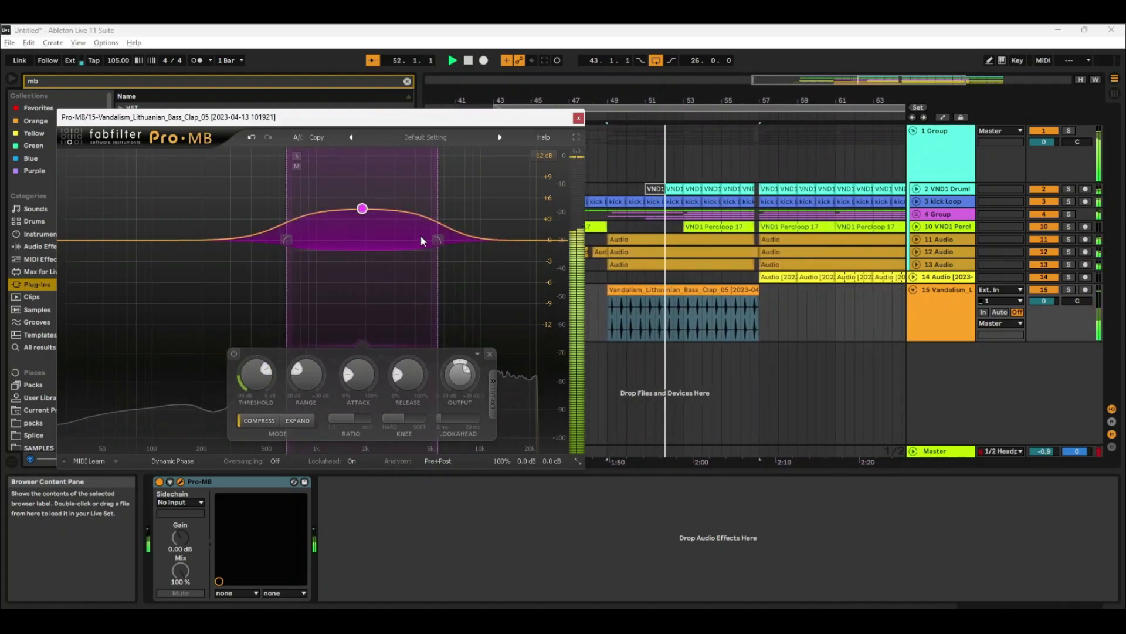
pyautogui.moveTo(438, 239); pyautogui.dragTo(479, 238)
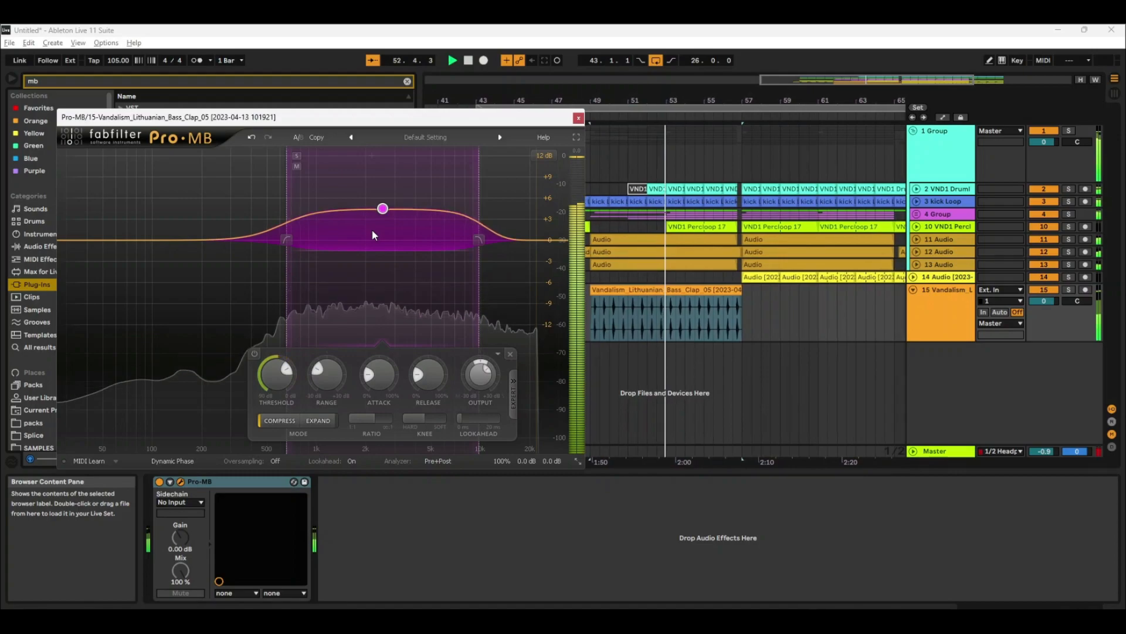
pyautogui.moveTo(284, 251); pyautogui.dragTo(339, 241)
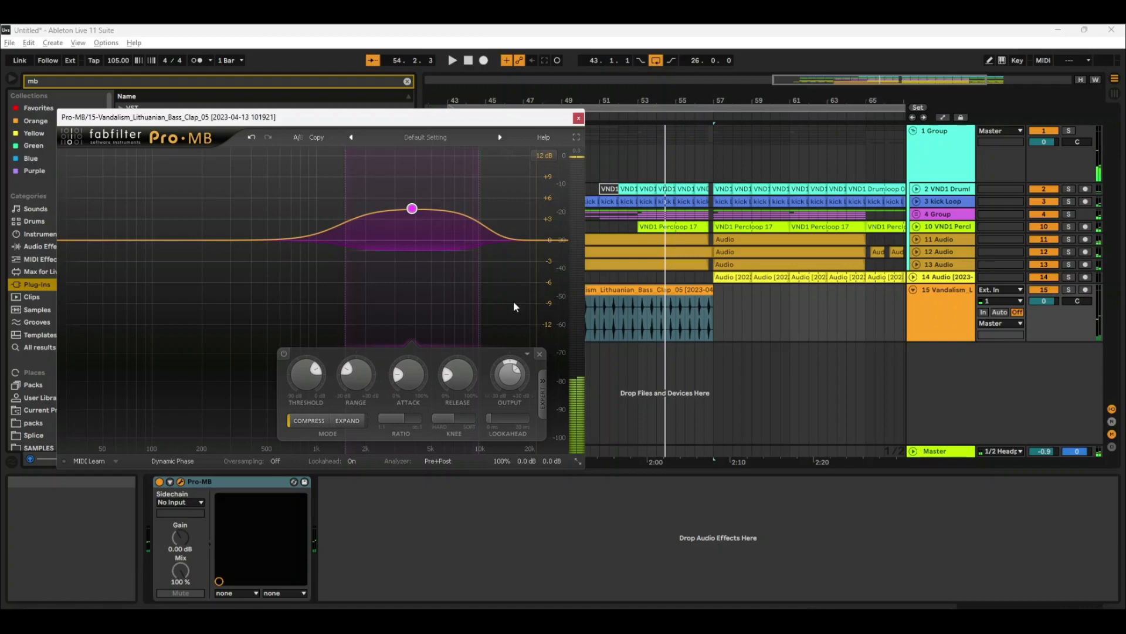
# Step: Shift the Pro-MB band slightly higher in frequency and lower its threshold to about -40.5 dB while the claps play
pyautogui.click(107, 43)
pyautogui.click(146, 118)
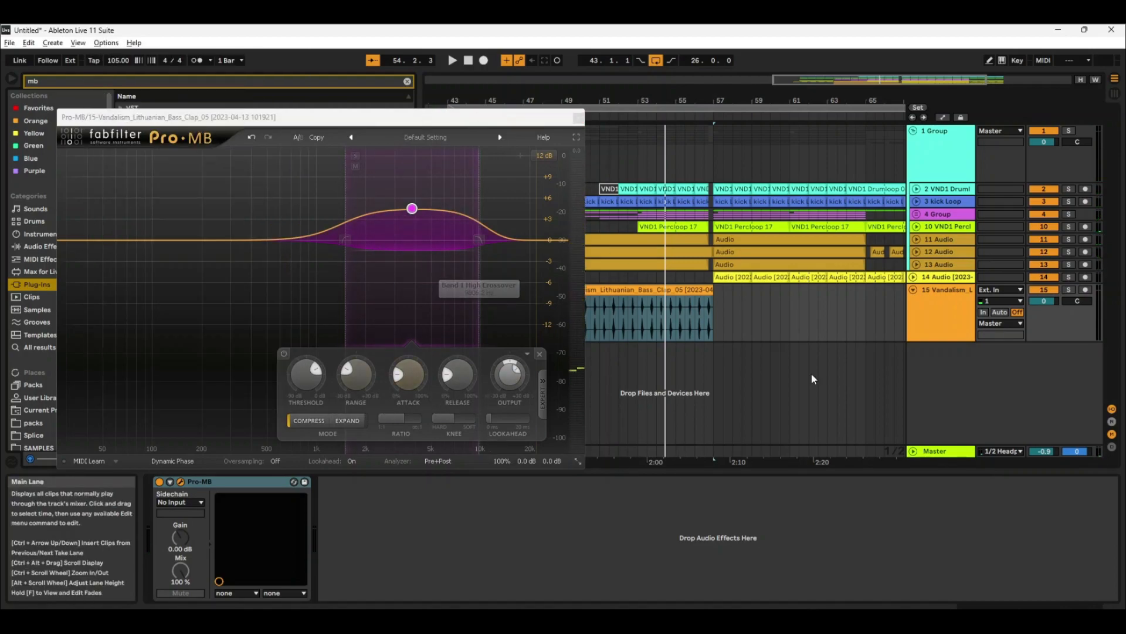
pyautogui.press('space')
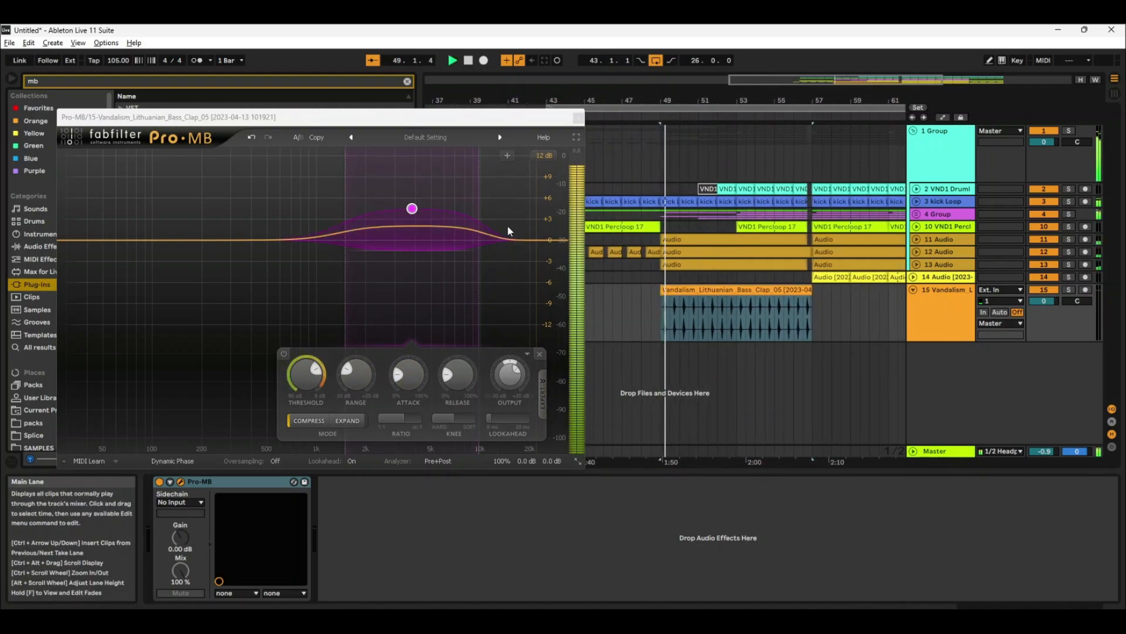
pyautogui.moveTo(435, 218); pyautogui.dragTo(433, 277)
pyautogui.moveTo(326, 376); pyautogui.dragTo(326, 429)
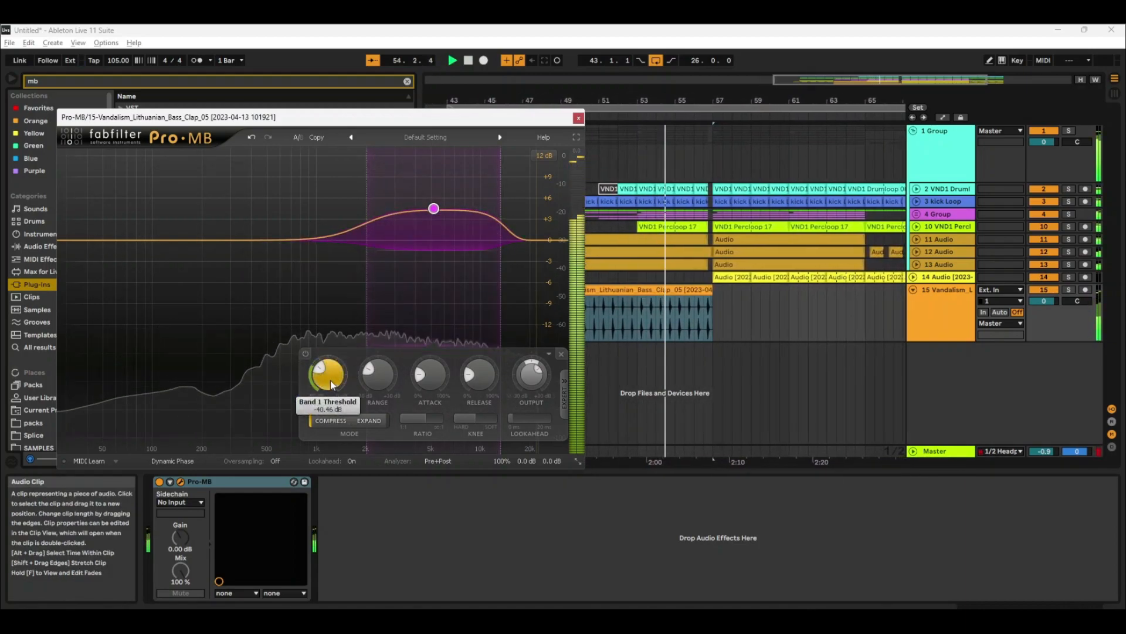
pyautogui.click(579, 118)
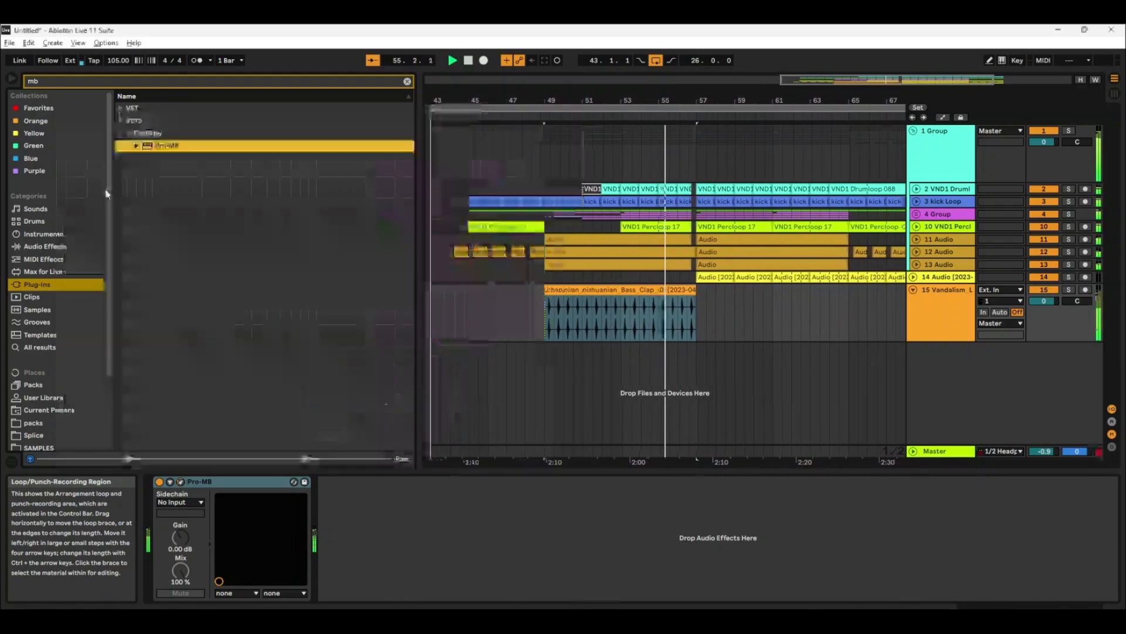
# Step: Load FabFilter Pro-Q 3 after Pro-MB on track 15 and add a 12 dB/oct low cut at about 467 Hz
pyautogui.click(406, 81)
pyautogui.moveTo(158, 233); pyautogui.dragTo(410, 499)
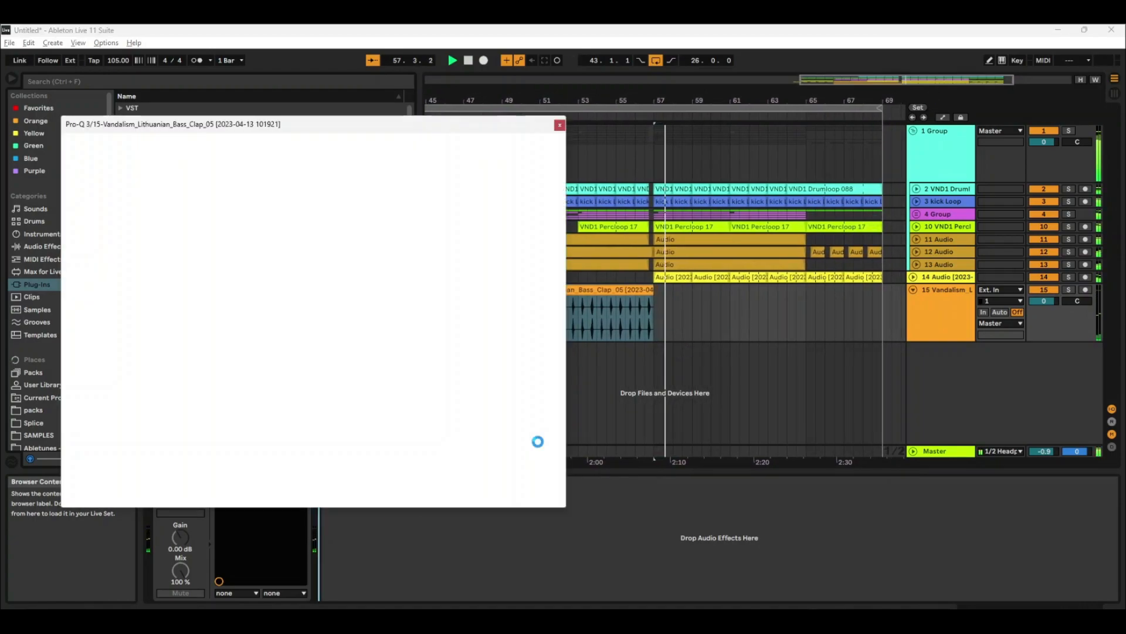
pyautogui.press('space')
pyautogui.press('space')
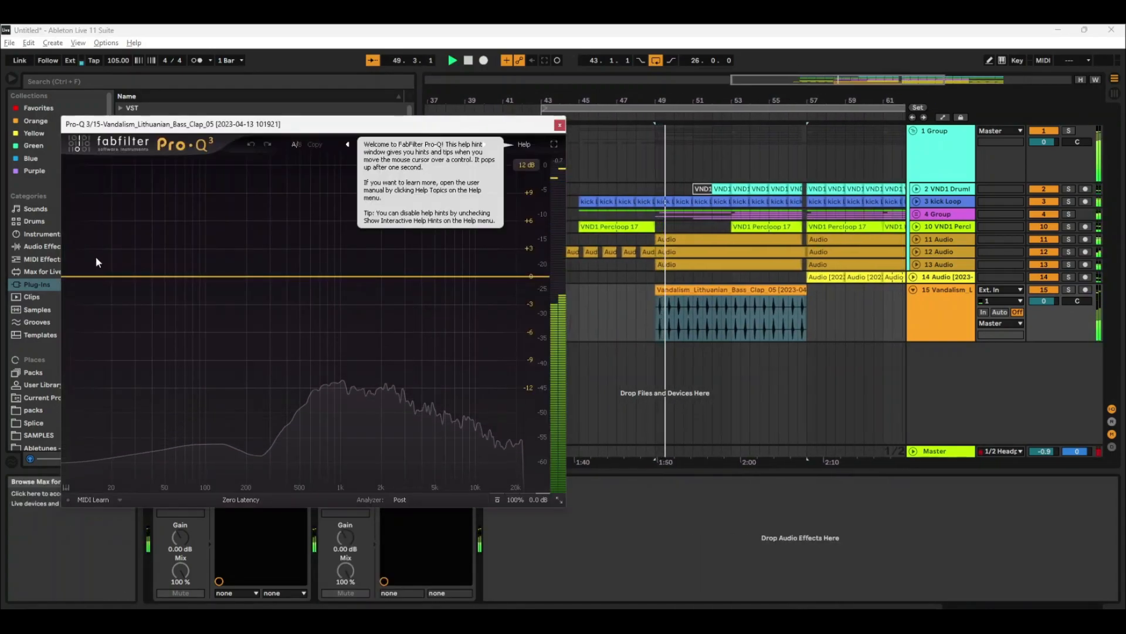
pyautogui.moveTo(76, 277); pyautogui.dragTo(299, 283)
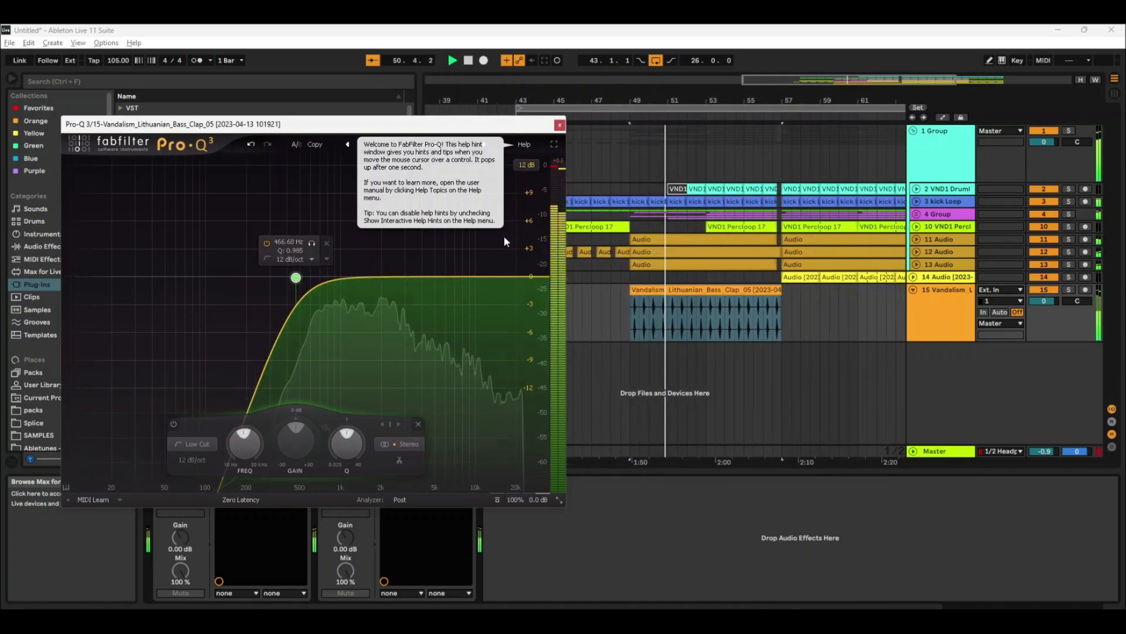
pyautogui.click(559, 125)
pyautogui.press('space')
# Step: Turn off transient looping in the clap clip, set its transient envelope to 56, enable HiQ and transpose it +2 semitones
pyautogui.click(666, 301)
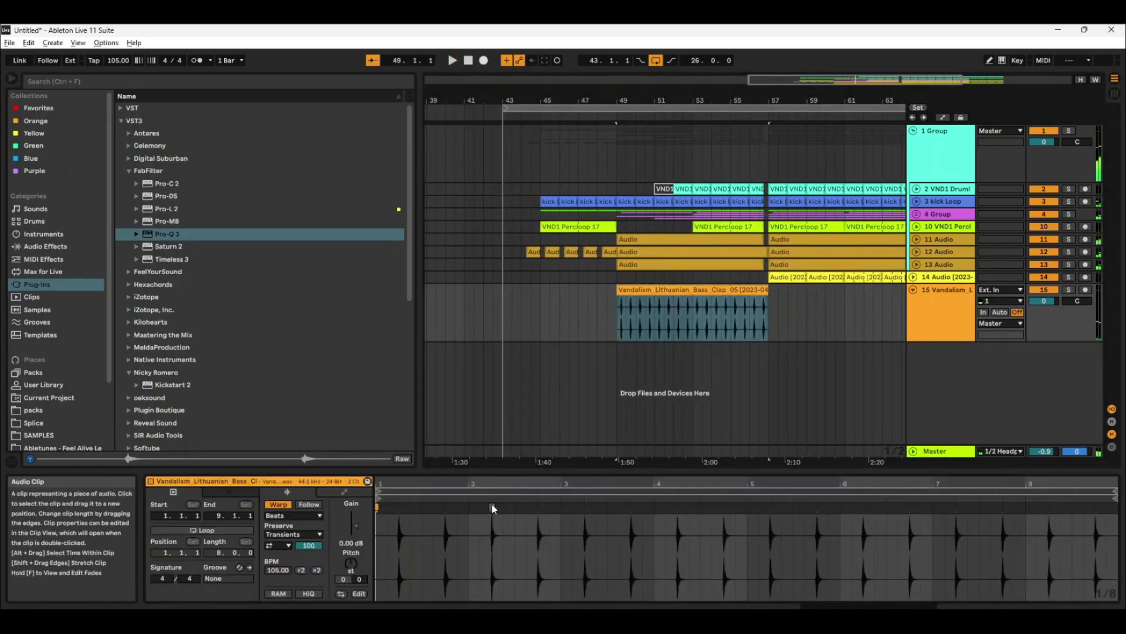
pyautogui.click(278, 546)
pyautogui.click(279, 555)
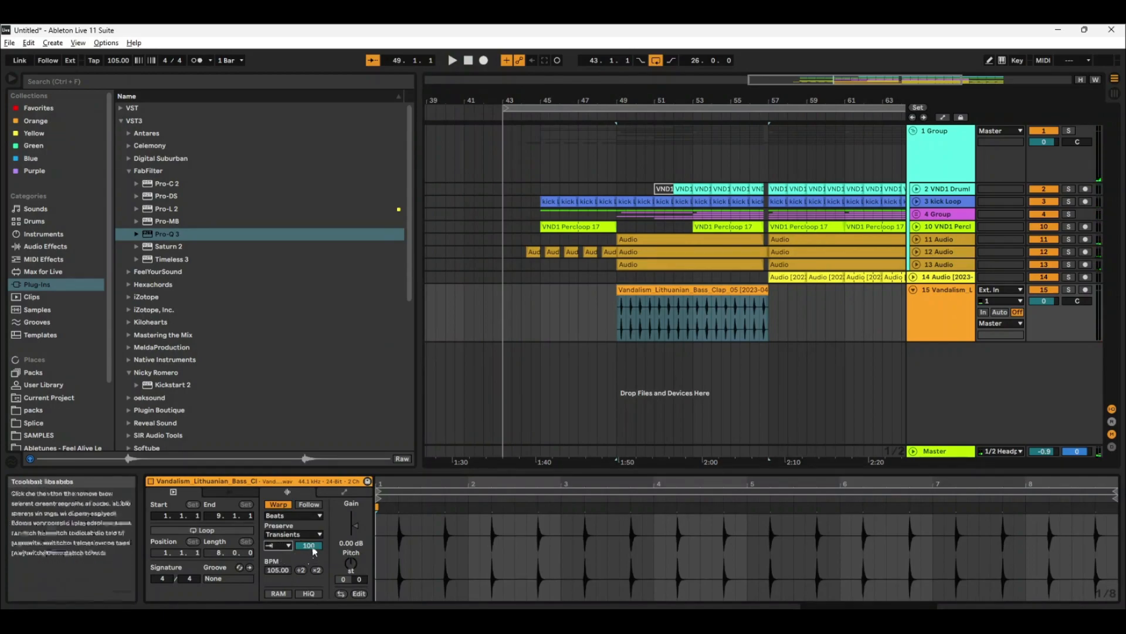
pyautogui.press('space')
pyautogui.click(315, 595)
pyautogui.moveTo(311, 546); pyautogui.dragTo(311, 553)
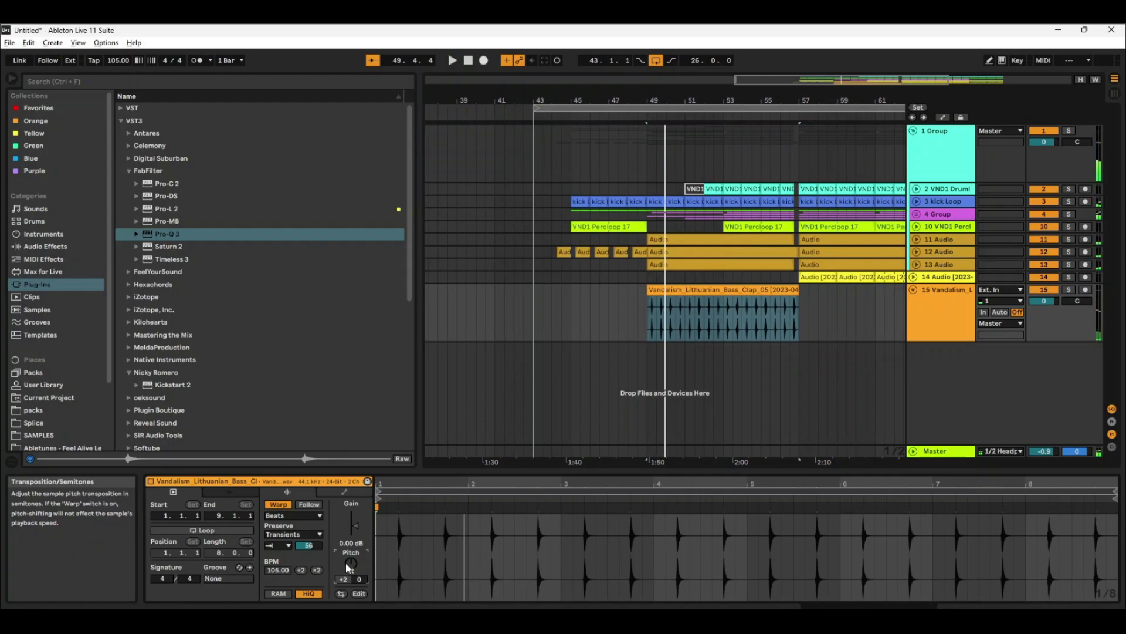
# Step: Try the clap clip at +3 to +6 semitones against the playing track and return its transposition to +2
pyautogui.press('Up')
pyautogui.press('space')
pyautogui.press('space')
pyautogui.press('space')
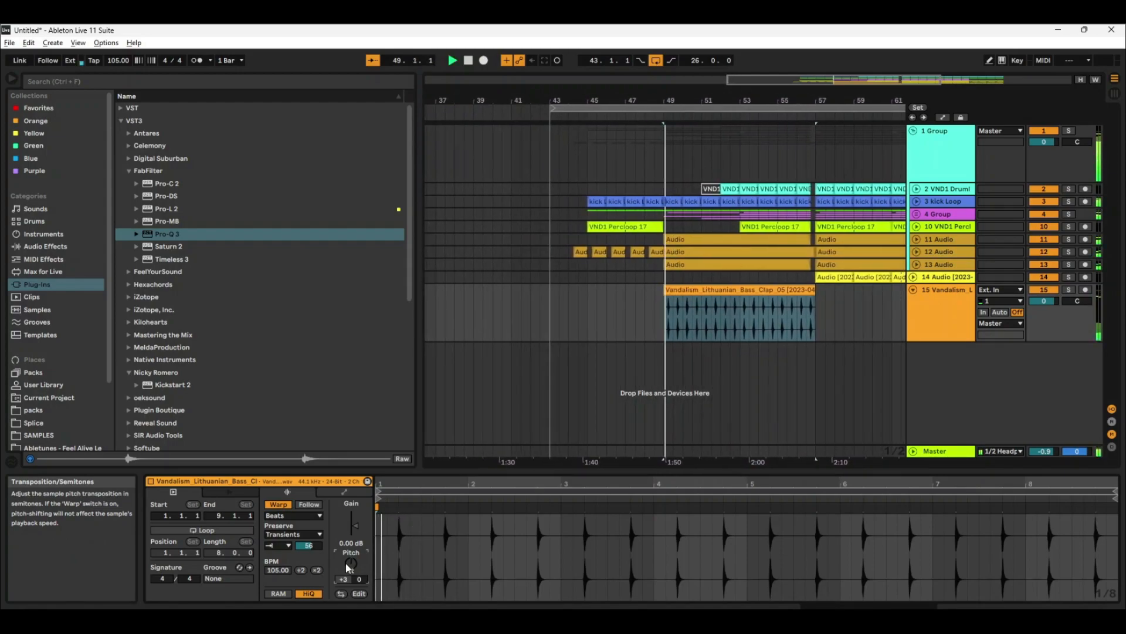
pyautogui.press('Up')
pyautogui.press('space')
pyautogui.press('space')
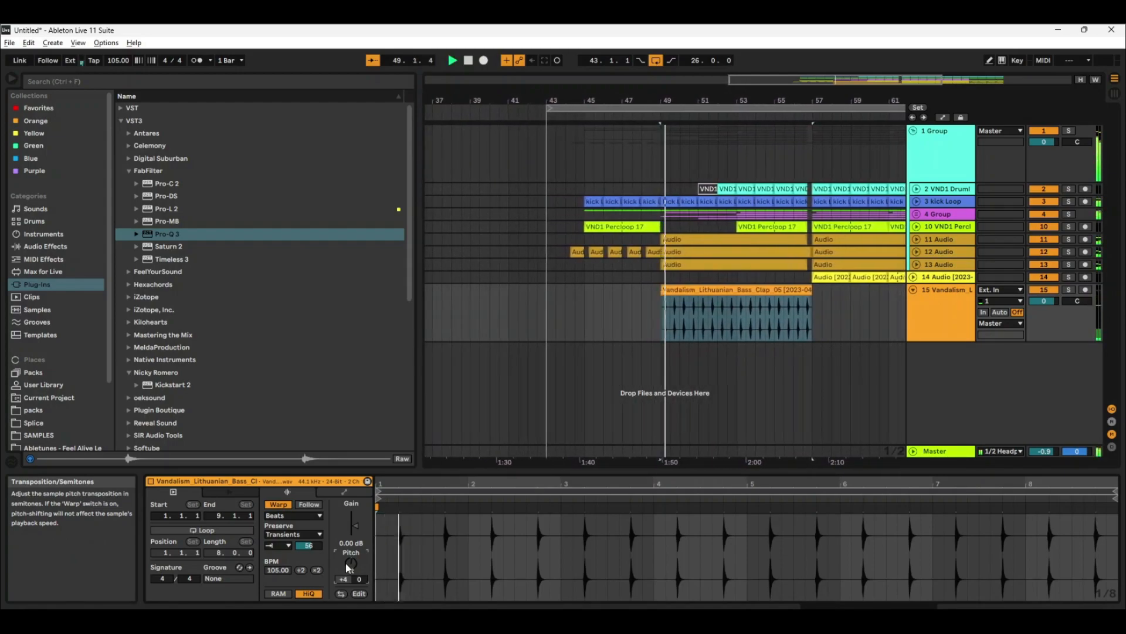
pyautogui.press('Up')
pyautogui.press('space')
pyautogui.press('space')
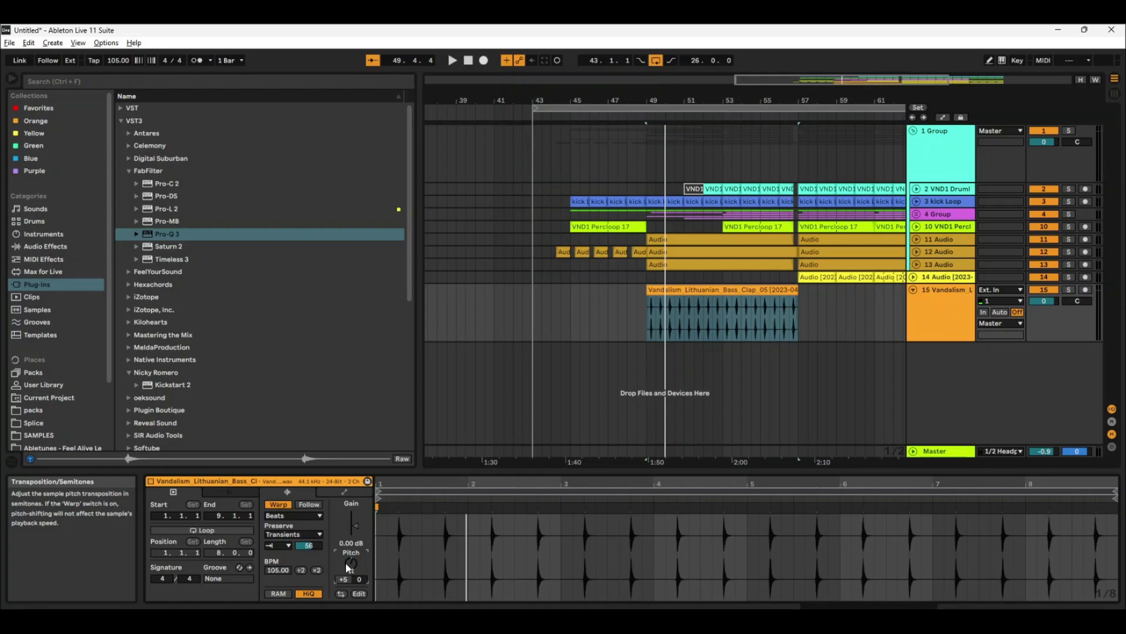
pyautogui.press('Up')
pyautogui.press('space')
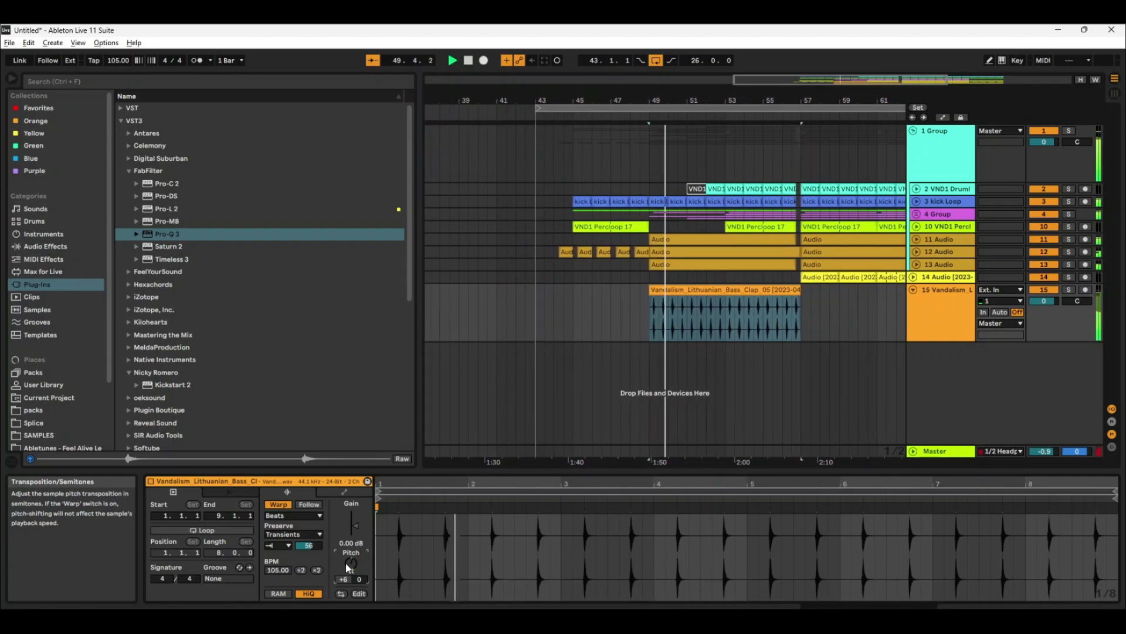
pyautogui.press('Down')
pyautogui.press('Down')
pyautogui.press('Down')
pyautogui.press('Down')
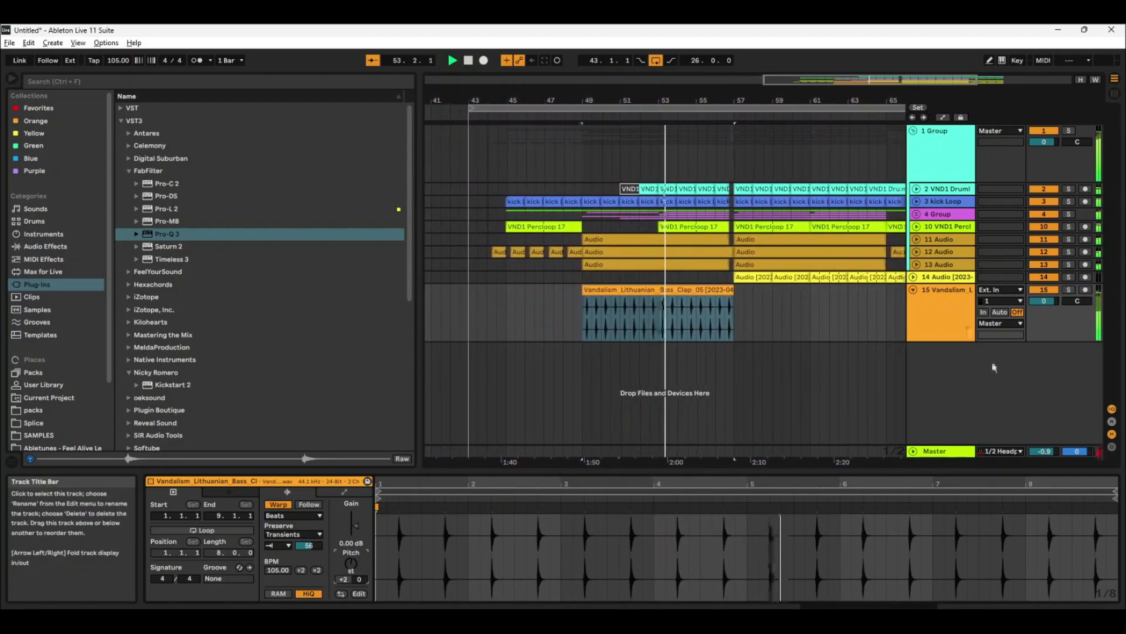
# Step: Repeat the first sixteenth of the clap at 56.4 three times to make a four-hit roll up to bar 57
pyautogui.moveTo(722, 96); pyautogui.dragTo(641, 170)
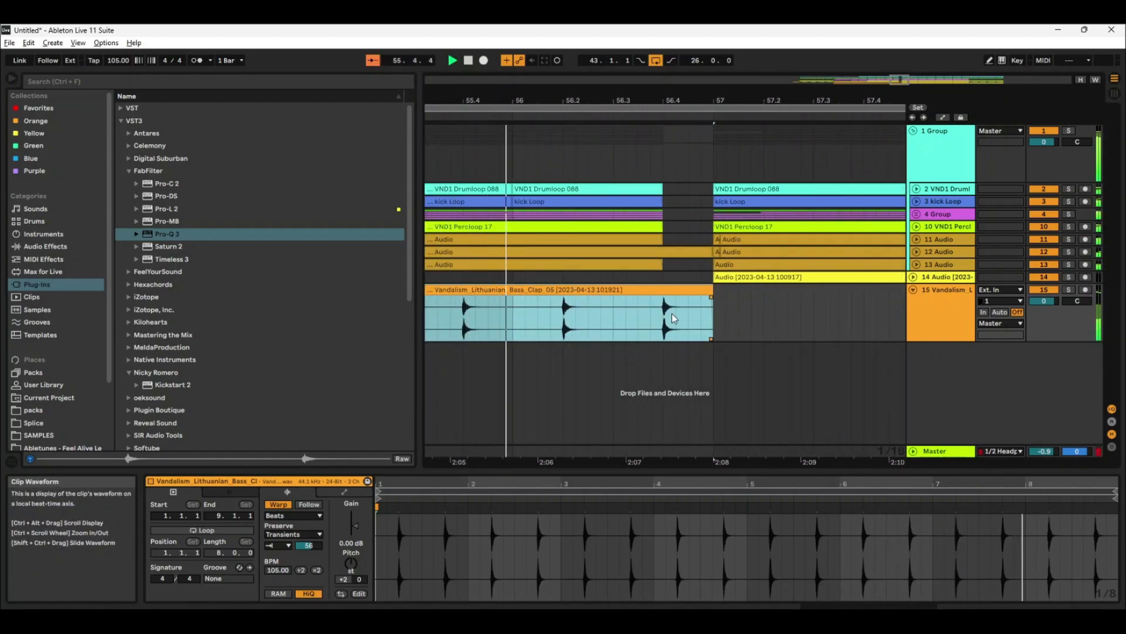
pyautogui.moveTo(671, 317); pyautogui.dragTo(665, 322)
pyautogui.hotkey('ctrl', 'd')
pyautogui.hotkey('ctrl', 'd')
pyautogui.hotkey('ctrl', 'd')
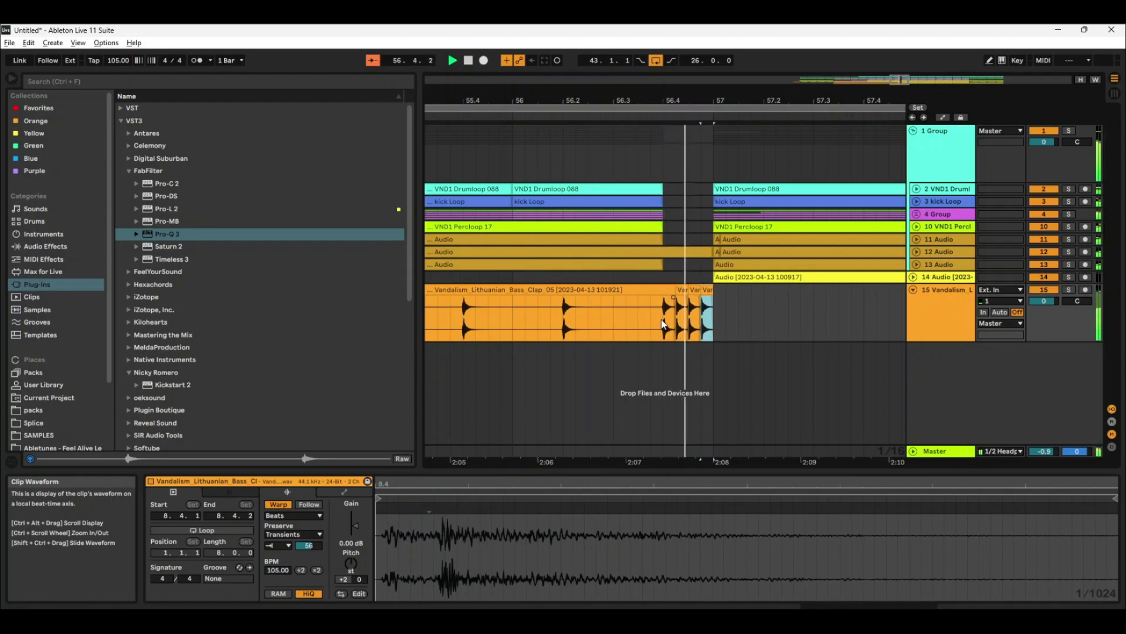
# Step: Duplicate the full clap pattern with its roll from bars 49–57 twice in a row, filling track 15 up to bar 73
pyautogui.click(648, 290)
pyautogui.keyDown('shift'); pyautogui.click(708, 288); pyautogui.keyUp('shift')
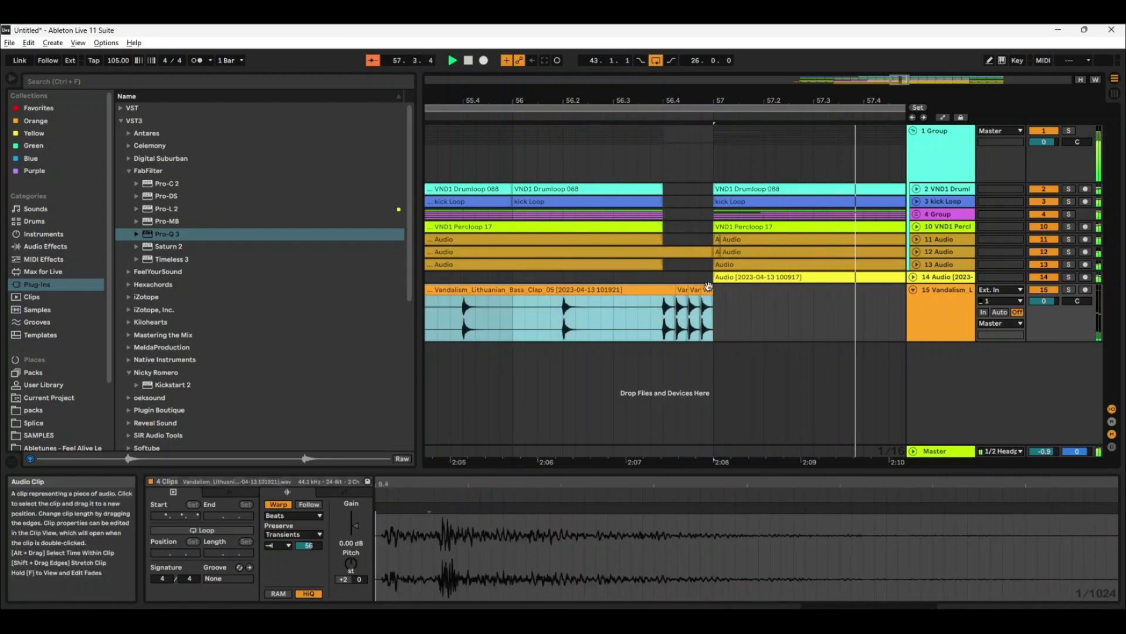
pyautogui.moveTo(689, 105); pyautogui.dragTo(684, 101)
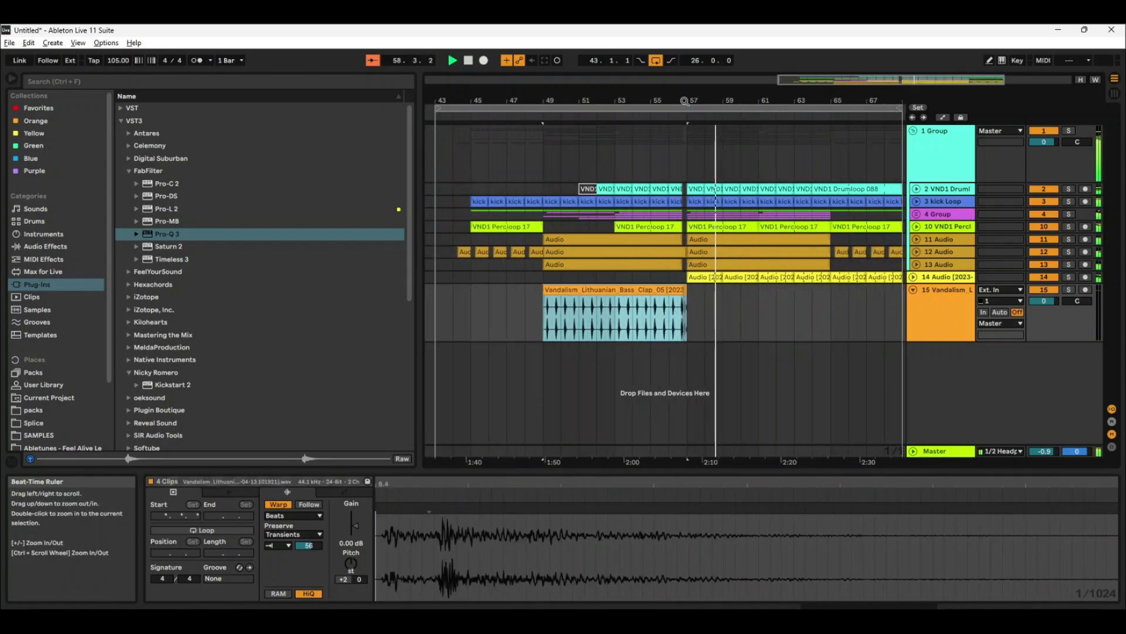
pyautogui.hotkey('ctrl', 'd')
pyautogui.hotkey('ctrl', 'd')
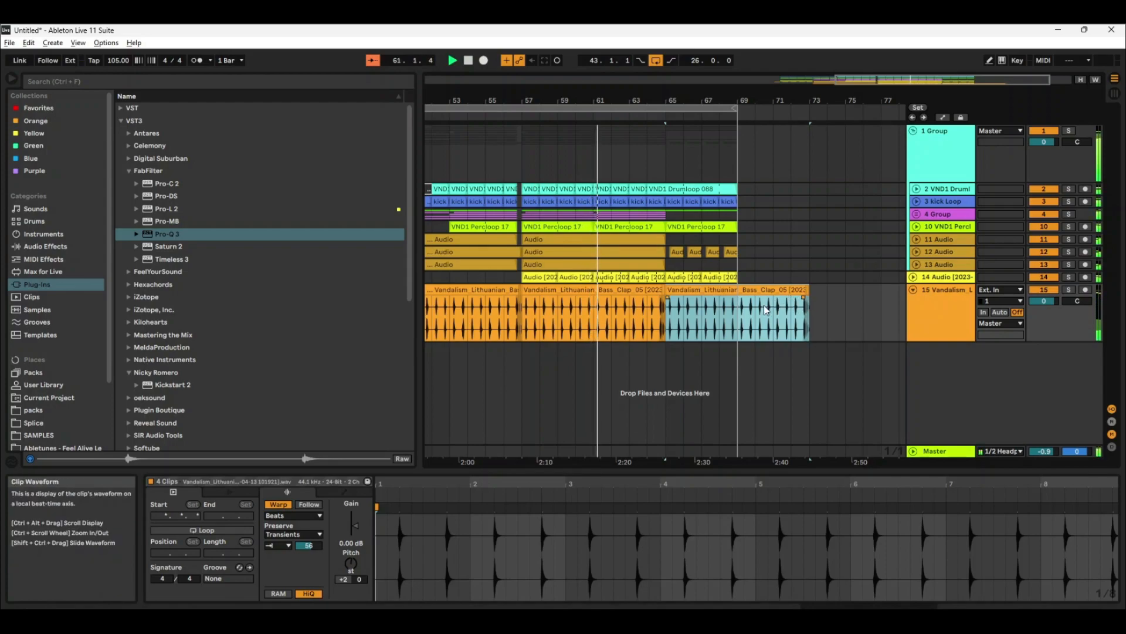
# Step: Duplicate the kick loop clips and the track 12 audio chops from bars 65–69 once, extending both tracks to bar 73
pyautogui.click(706, 201)
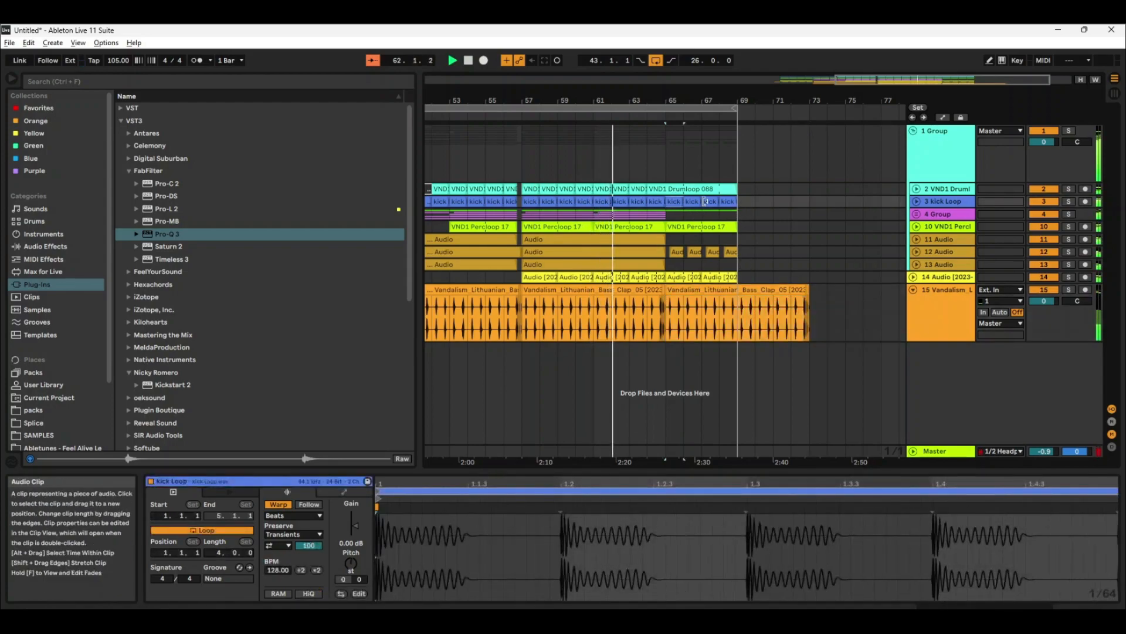
pyautogui.keyDown('shift'); pyautogui.click(724, 201); pyautogui.keyUp('shift')
pyautogui.hotkey('ctrl', 'd')
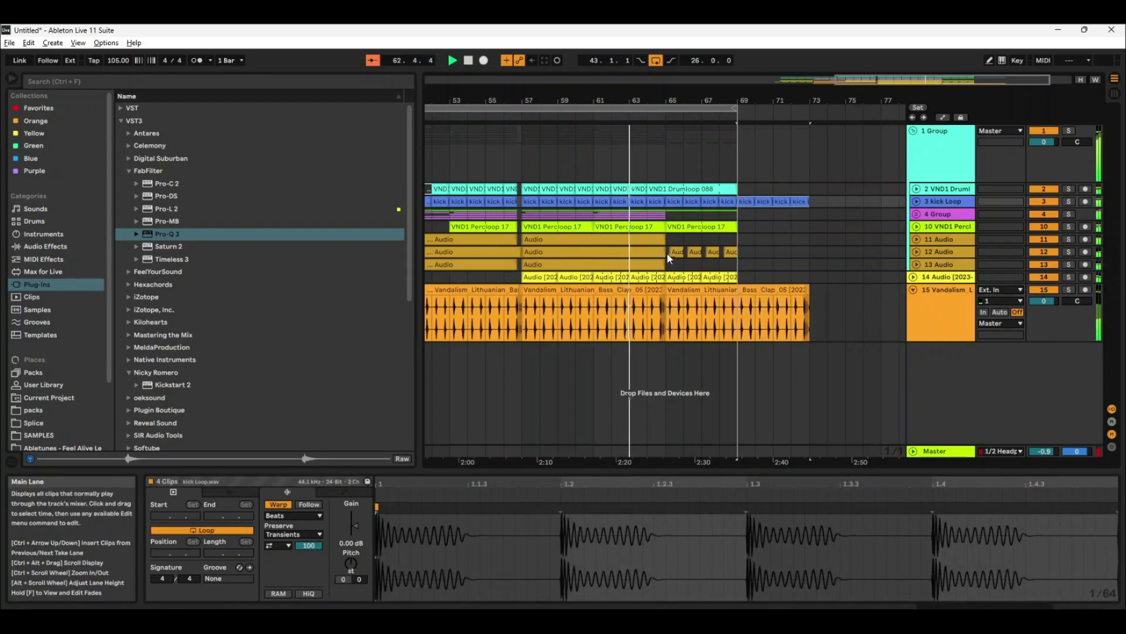
pyautogui.moveTo(667, 252); pyautogui.dragTo(728, 255)
pyautogui.hotkey('ctrl', 'd')
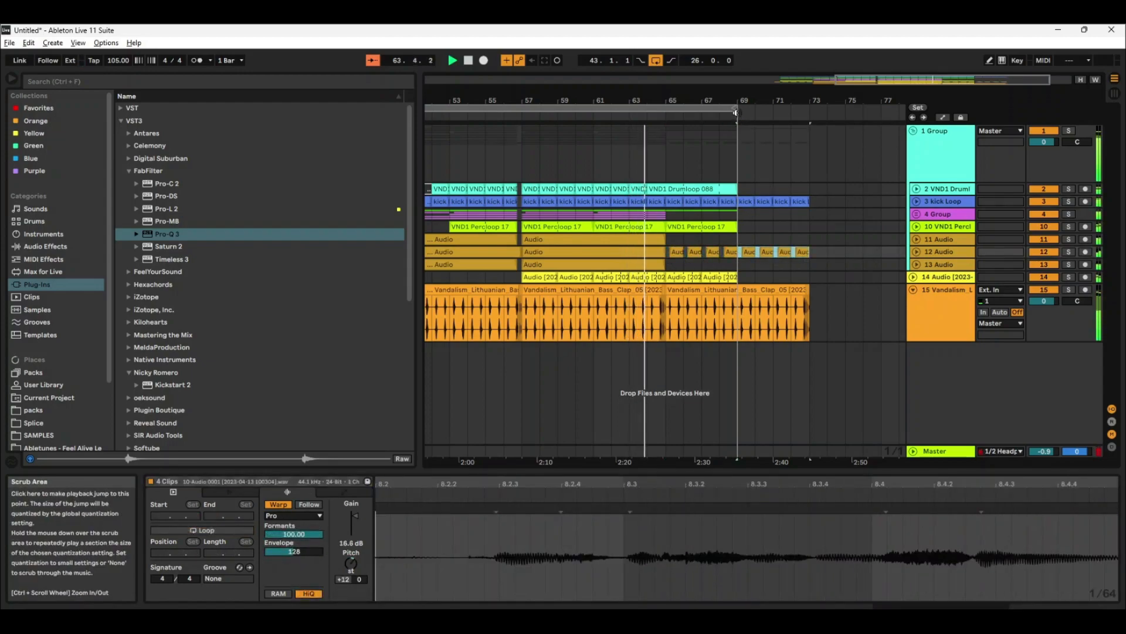
# Step: Extend the arrangement loop to end at bar 73 and play the whole selected arrangement from bar 49
pyautogui.moveTo(736, 108); pyautogui.dragTo(810, 108)
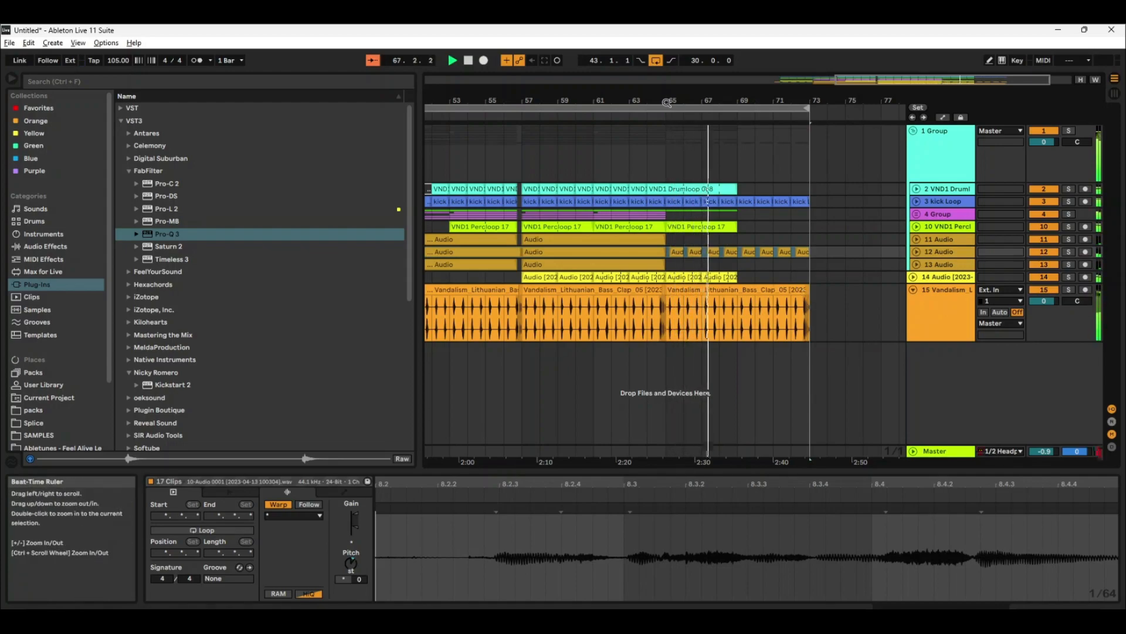
pyautogui.hotkey('ctrl', 'a')
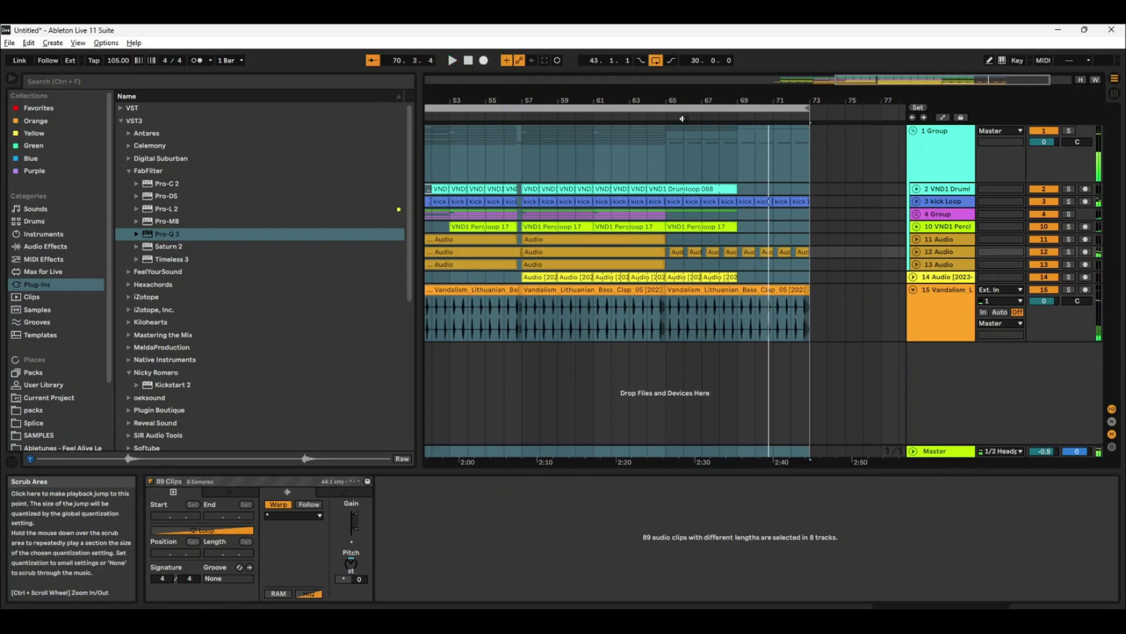
pyautogui.moveTo(675, 98); pyautogui.dragTo(674, 47)
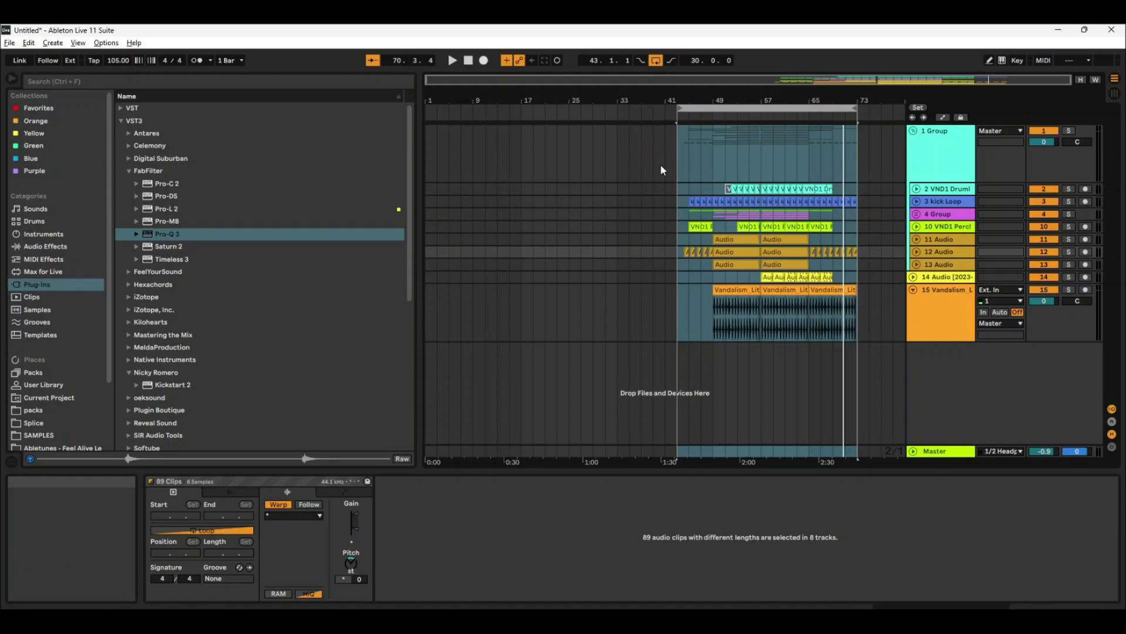
pyautogui.click(712, 116)
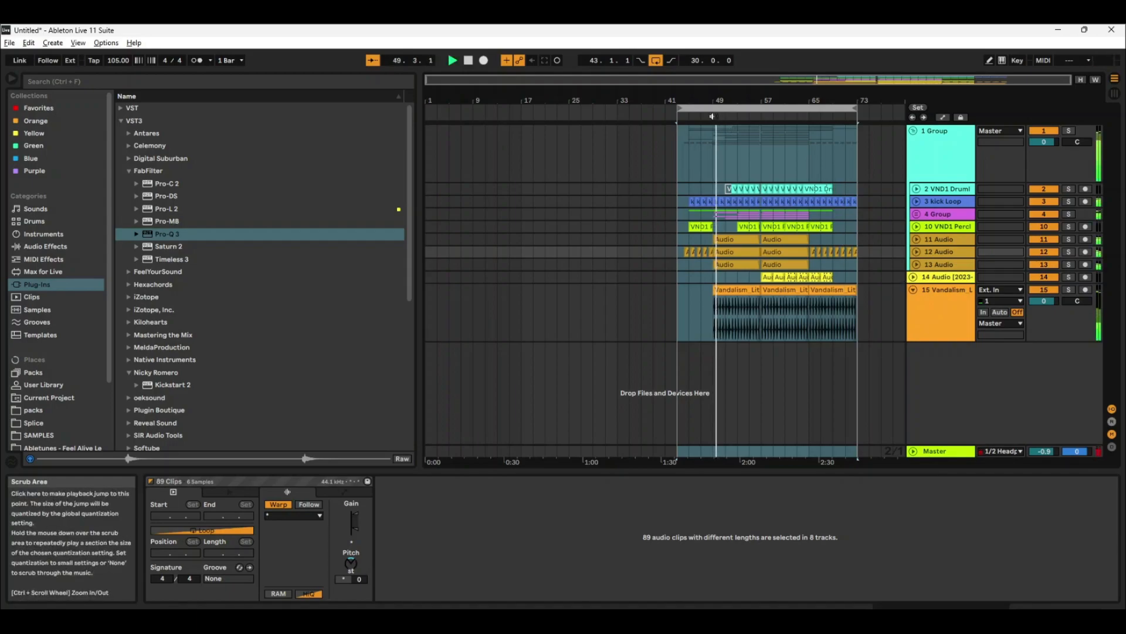